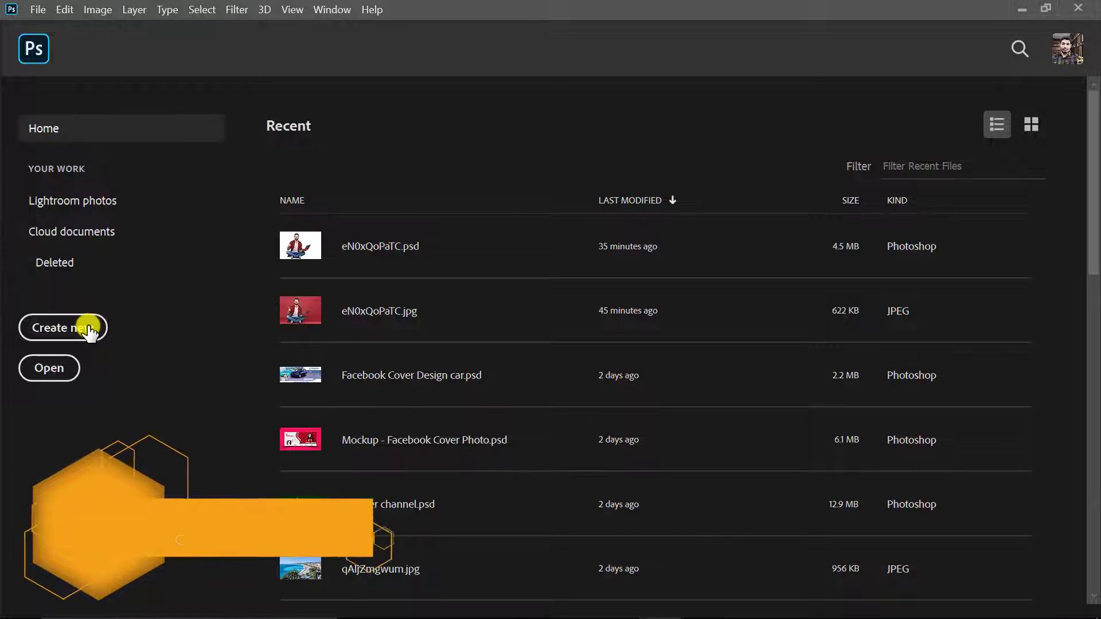
# - Set up a blank 1080 × 1080 px canvas at 300 ppi titled 'Social Media Post Design'
pyautogui.click(89, 331)
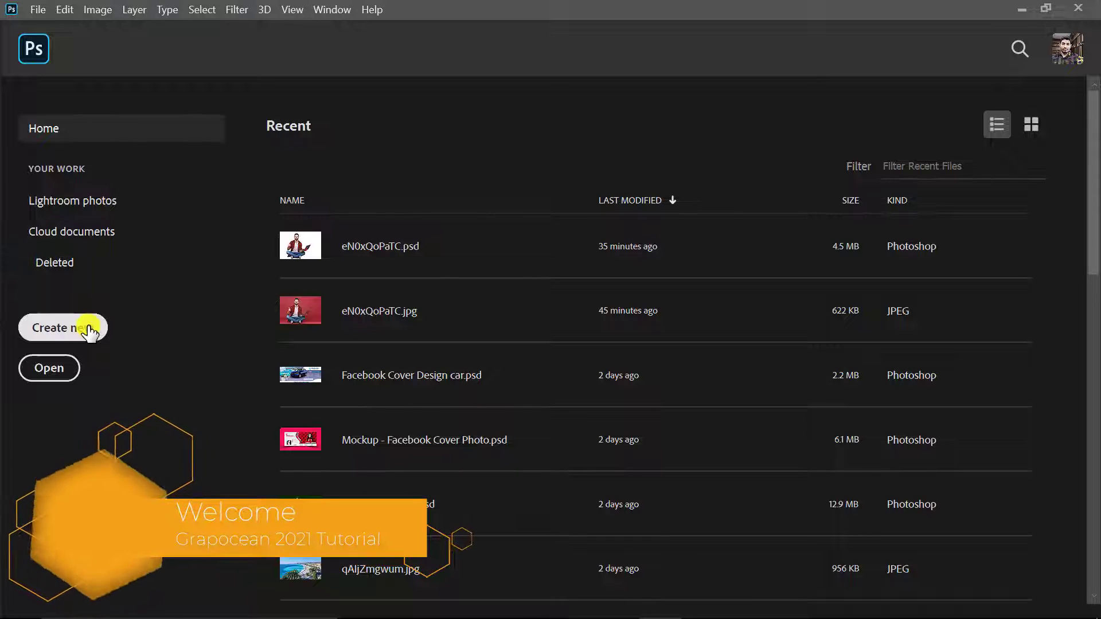
pyautogui.moveTo(808, 116); pyautogui.dragTo(757, 114)
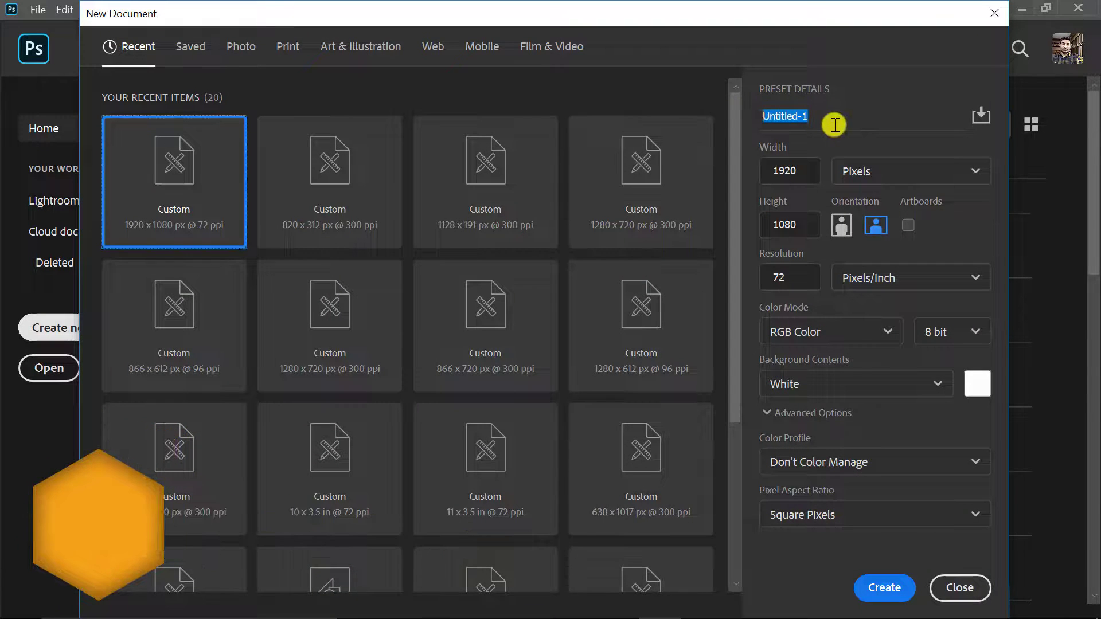
pyautogui.write('Social Media Post D')
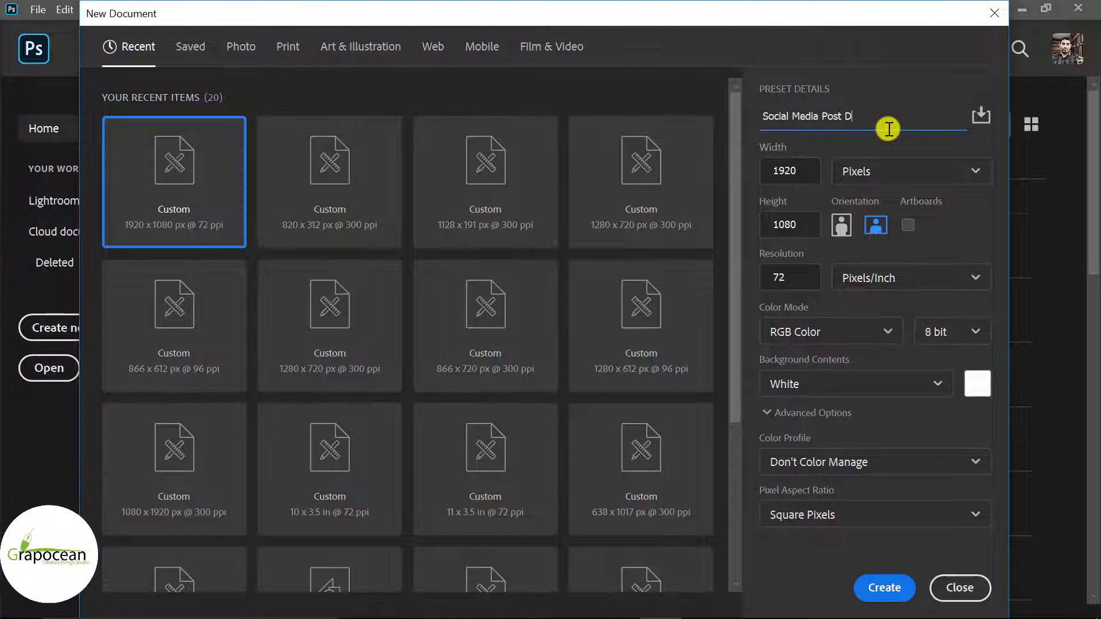
pyautogui.write('esign')
pyautogui.moveTo(800, 170); pyautogui.dragTo(760, 174)
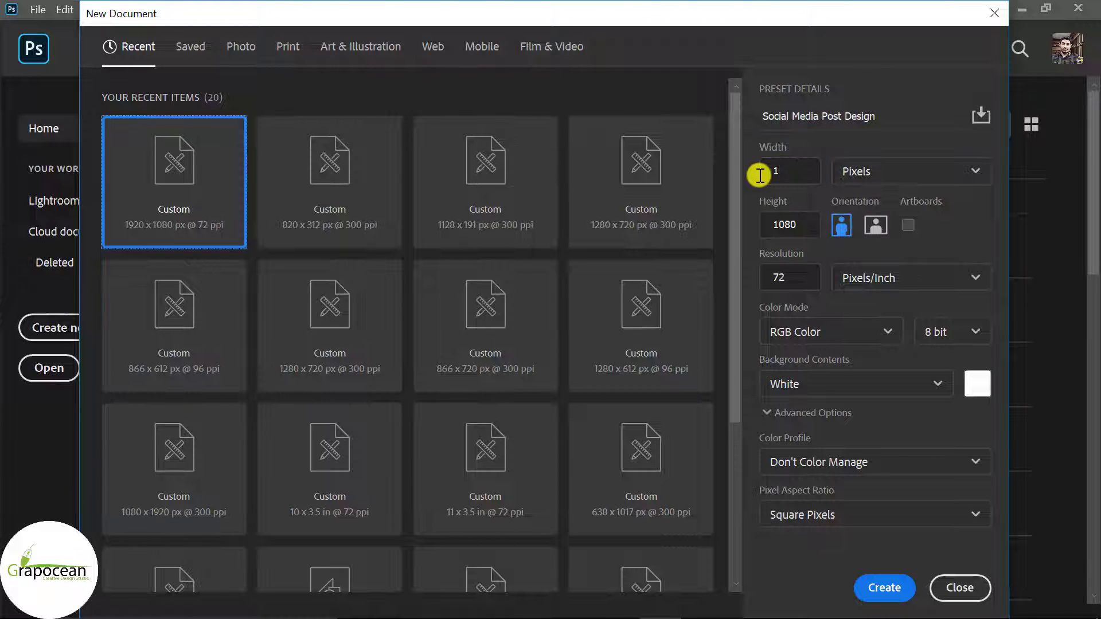
pyautogui.click(782, 166)
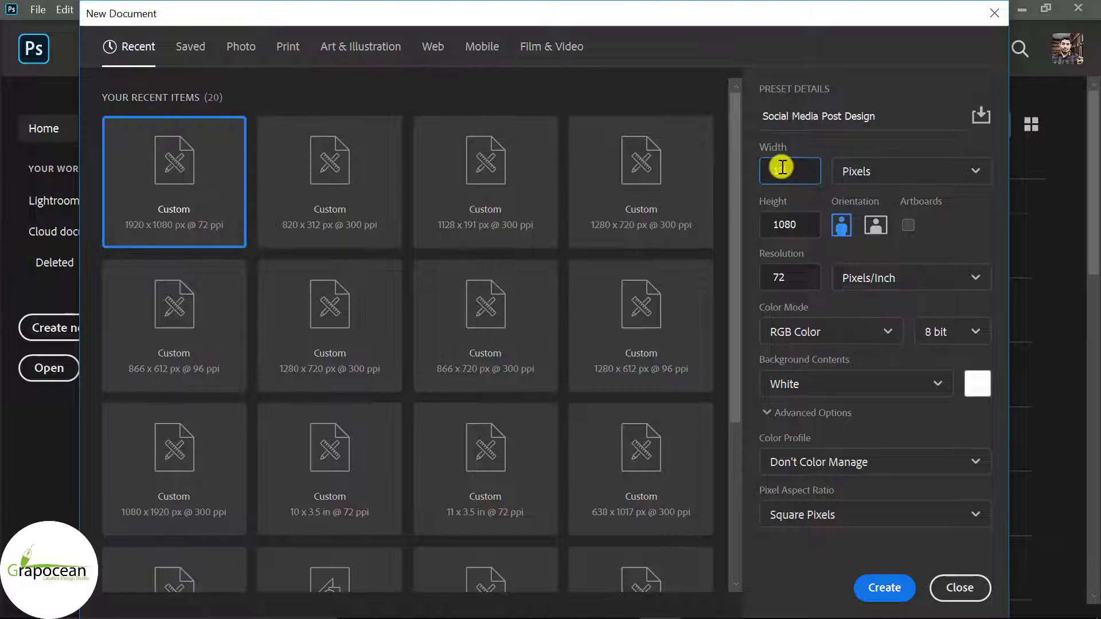
pyautogui.write('1080')
pyautogui.moveTo(791, 277); pyautogui.dragTo(769, 276)
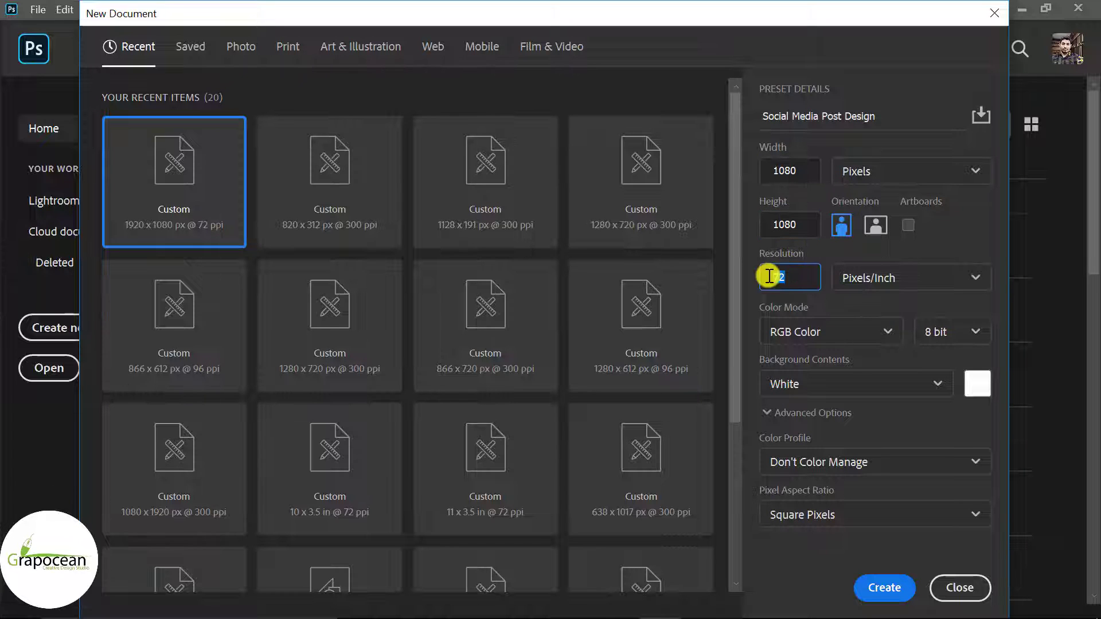
pyautogui.write('300')
pyautogui.click(883, 587)
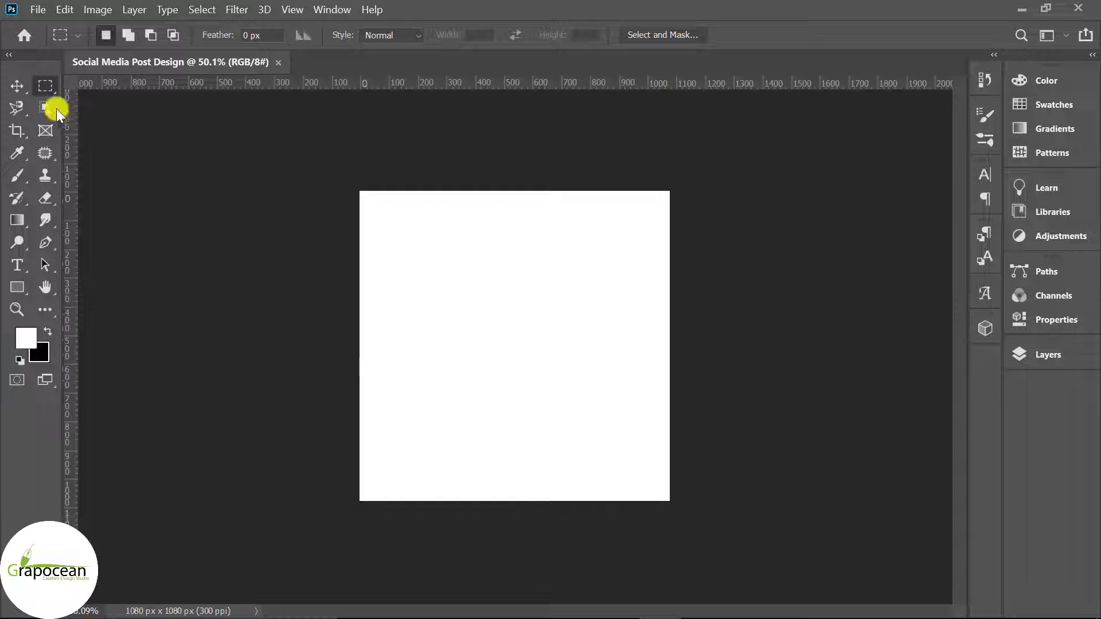
# - Open the man-with-laptop file eN0xQoPaTC.psd and show its layers
pyautogui.click(49, 14)
pyautogui.click(46, 37)
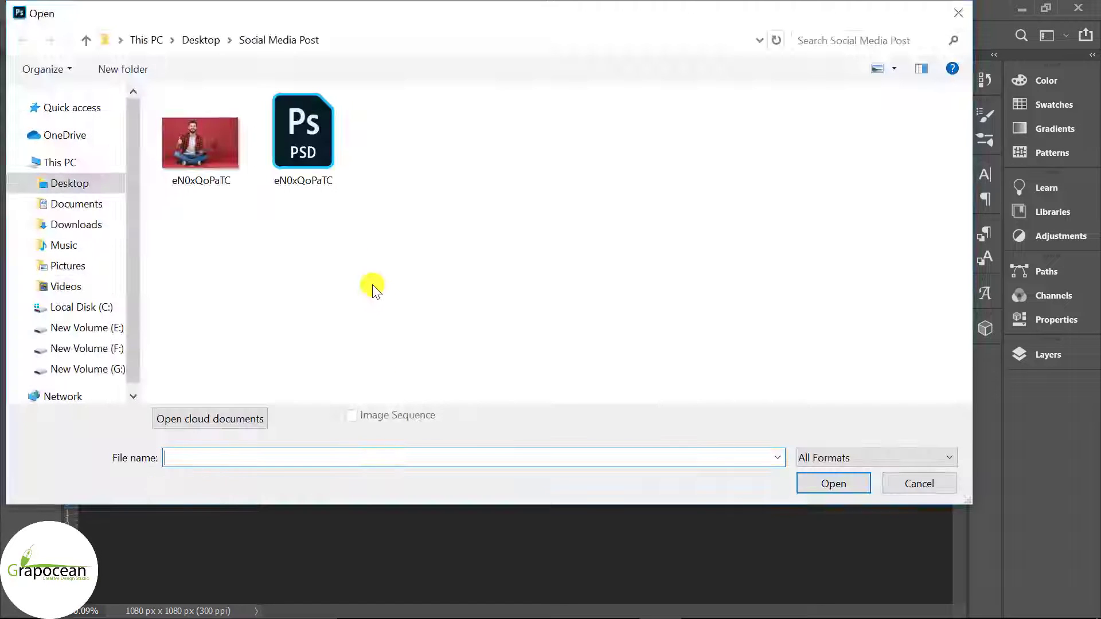
pyautogui.click(284, 139)
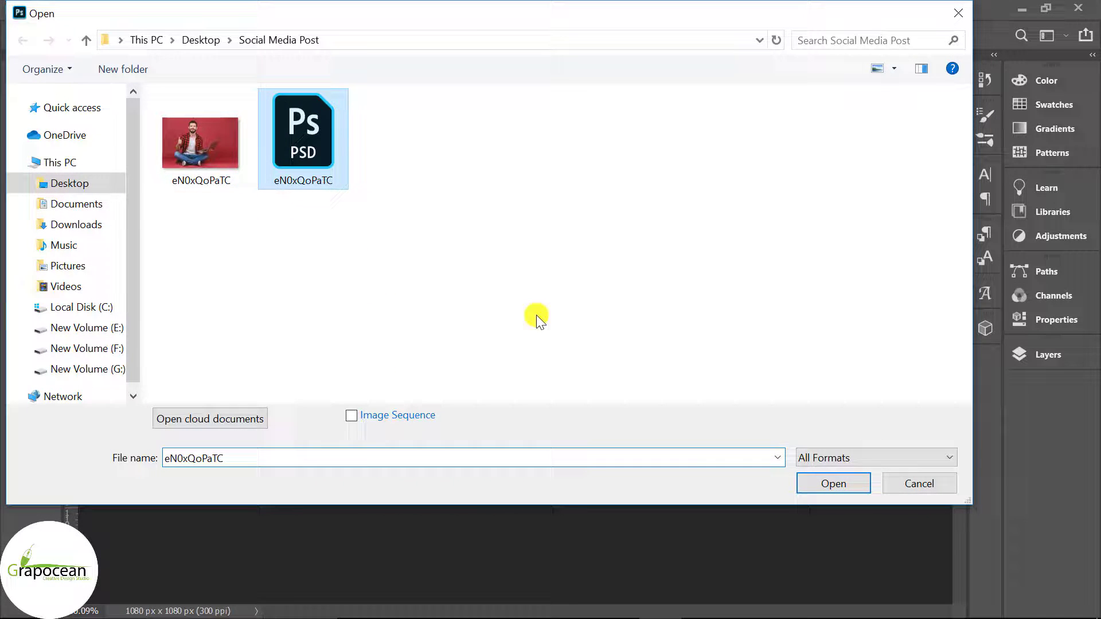
pyautogui.click(834, 484)
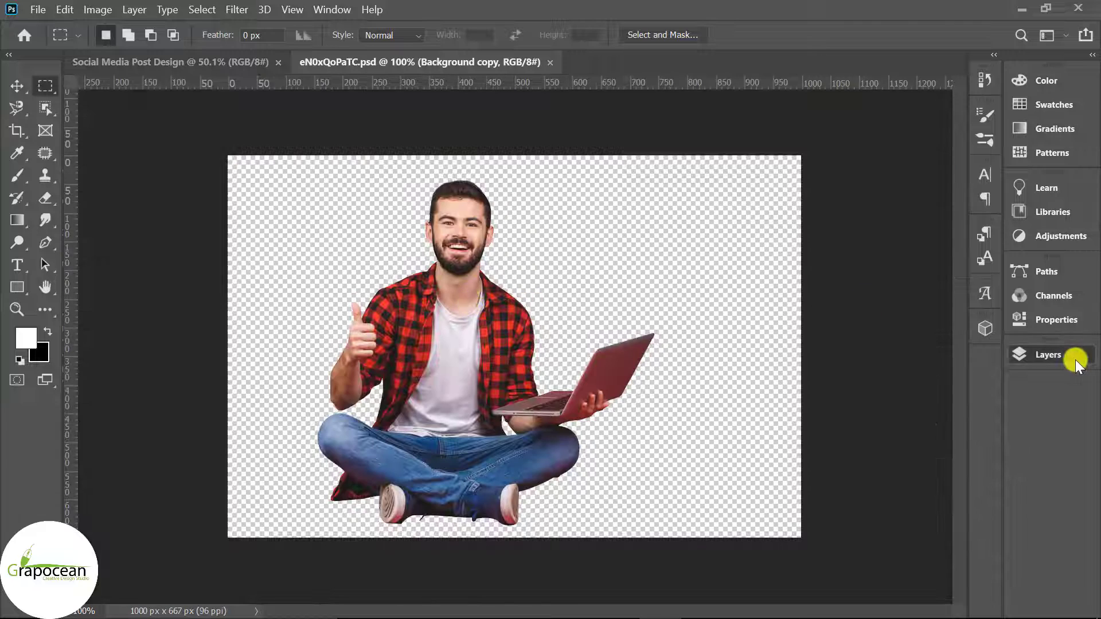
pyautogui.click(1076, 361)
# - Drag the man layer into the post design and apply its layer mask
pyautogui.click(11, 85)
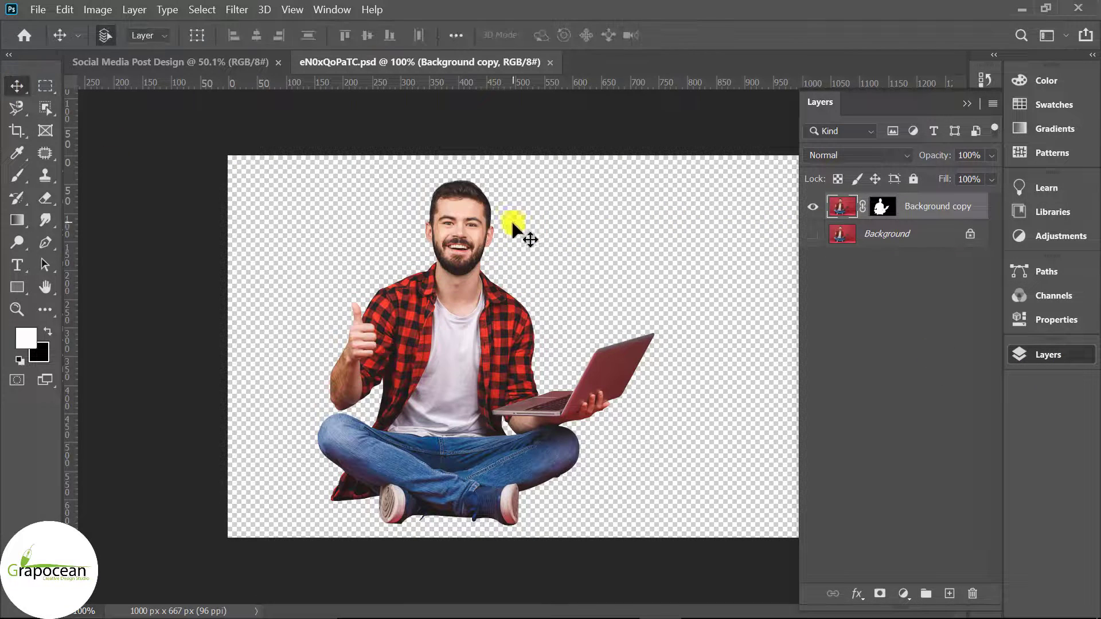
pyautogui.moveTo(463, 232)
pyautogui.mouseDown()
pyautogui.moveTo(403, 220)
pyautogui.moveTo(512, 341)
pyautogui.moveTo(505, 336)
pyautogui.mouseUp()
pyautogui.rightClick(878, 211)
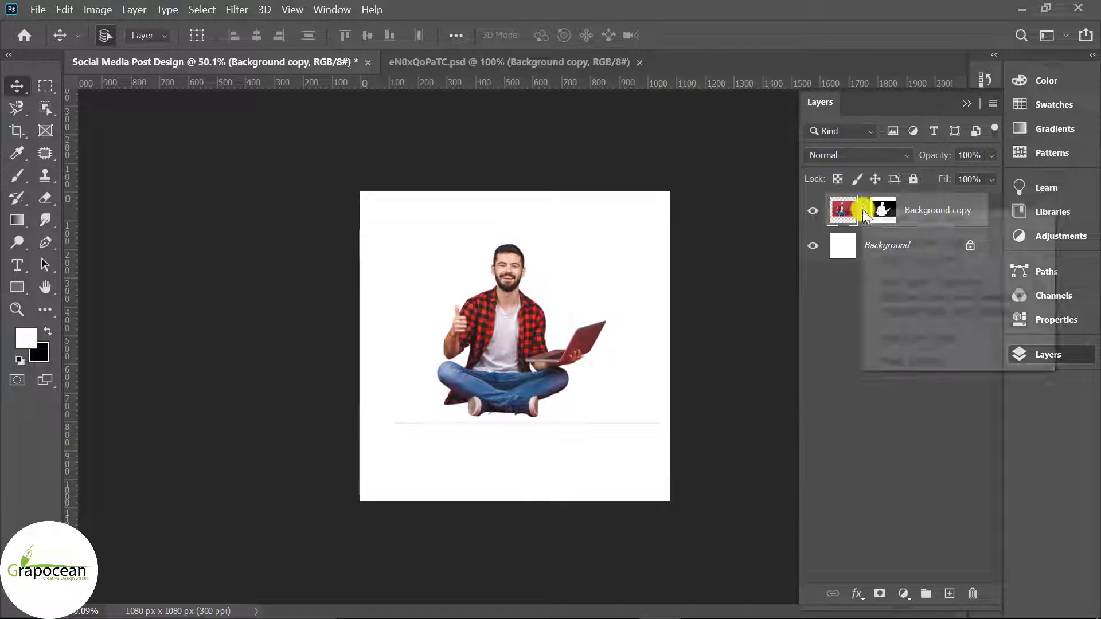
pyautogui.click(940, 258)
pyautogui.scroll(2, 579, 472)
pyautogui.click(893, 250)
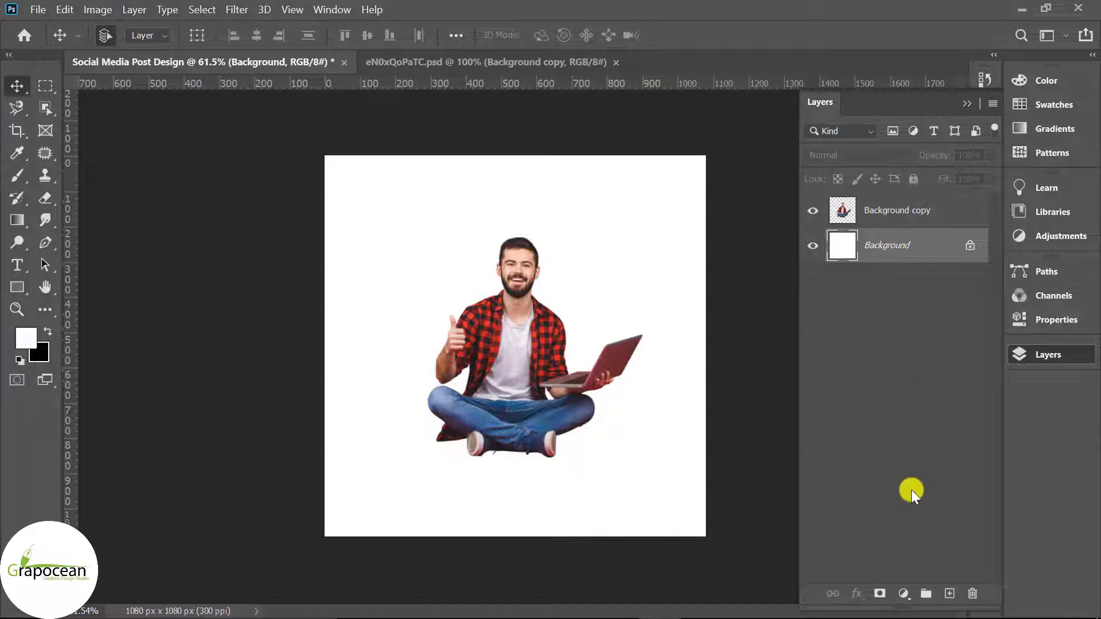
# - Add a Solid Color fill layer using red sampled from the man's shirt
pyautogui.click(904, 593)
pyautogui.click(924, 286)
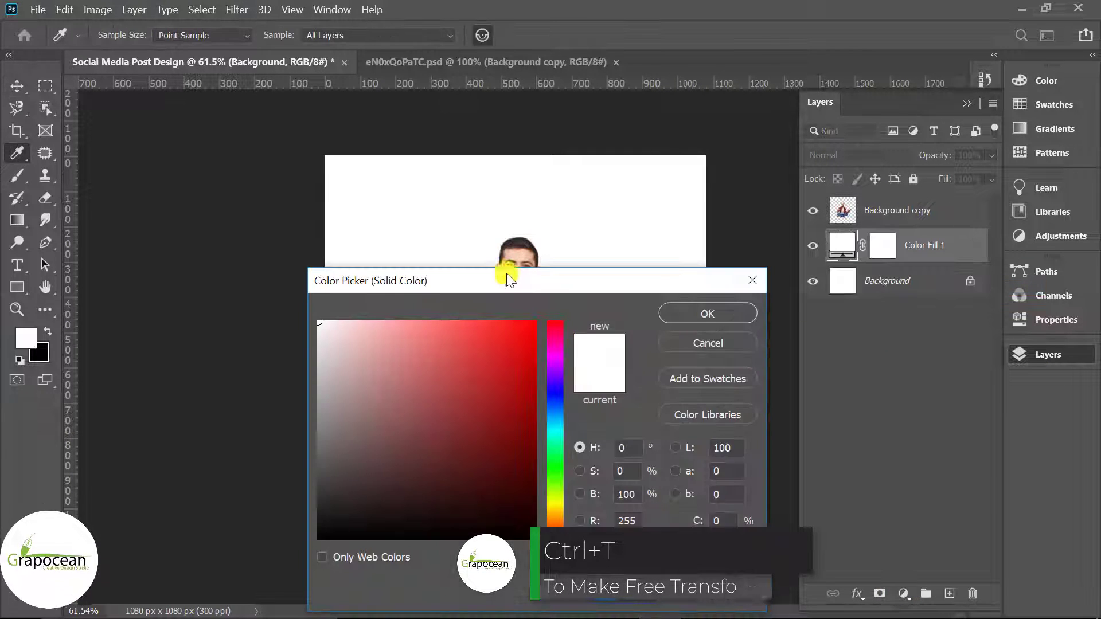
pyautogui.click(543, 328)
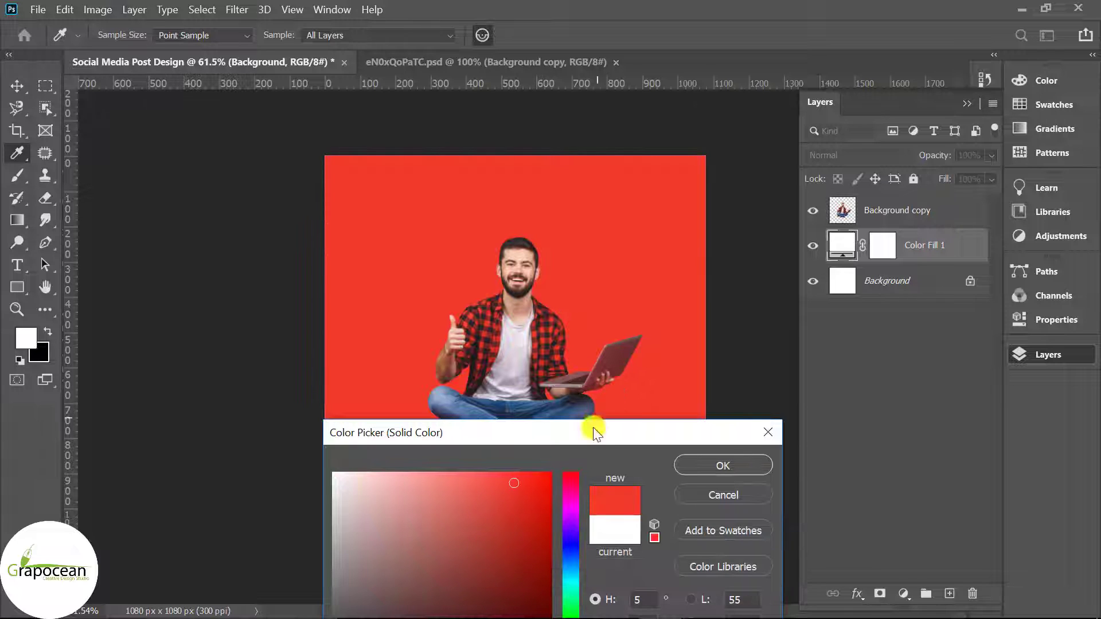
pyautogui.moveTo(593, 434)
pyautogui.mouseDown()
pyautogui.moveTo(680, 530)
pyautogui.moveTo(541, 529)
pyautogui.mouseUp()
pyautogui.click(665, 561)
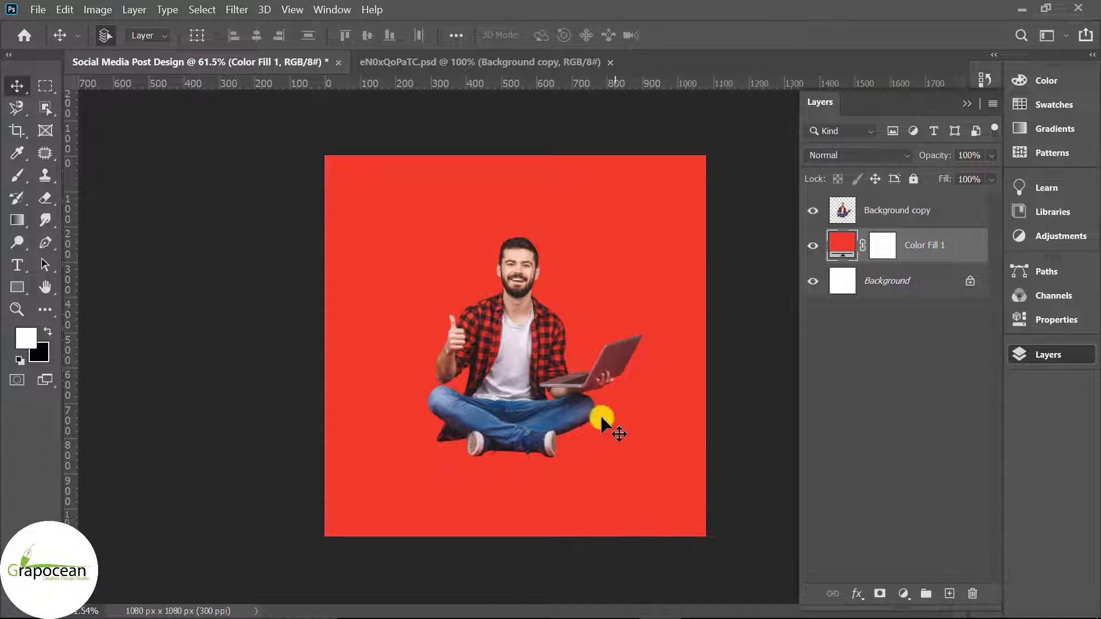
pyautogui.scroll(2, 553, 434)
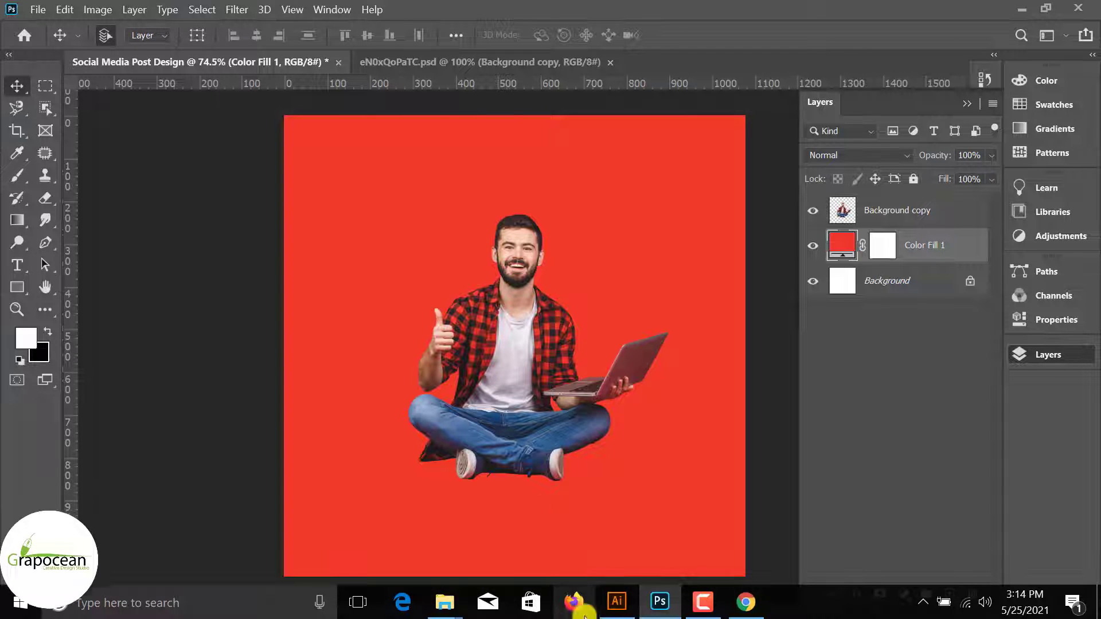
# - Draw a large white circle in Illustrator with the Ellipse tool
pyautogui.click(616, 601)
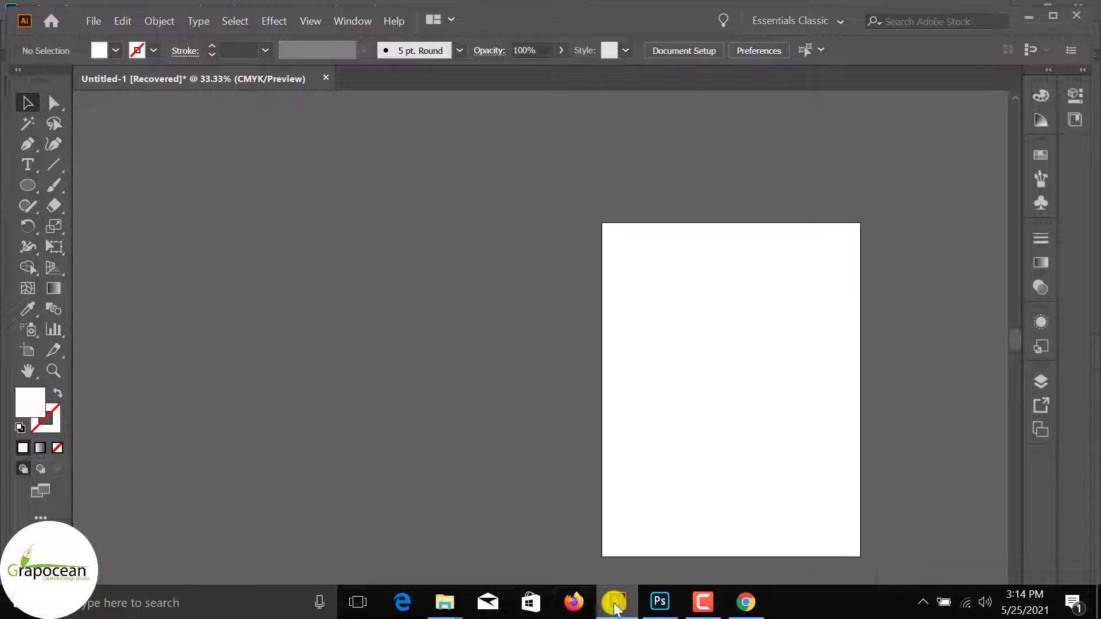
pyautogui.rightClick(27, 185)
pyautogui.click(103, 226)
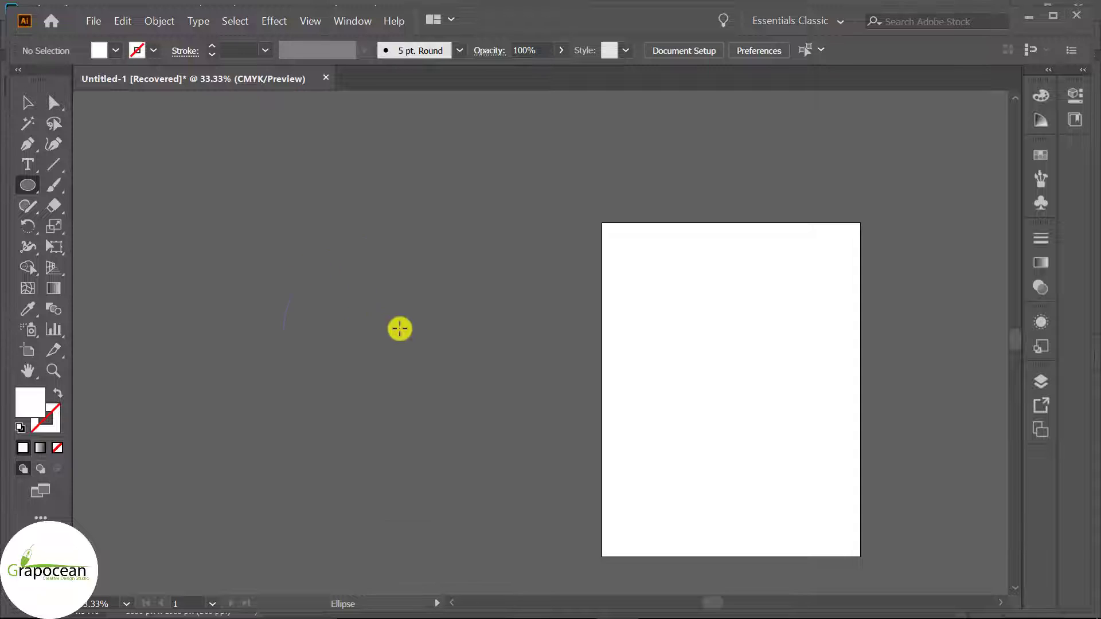
pyautogui.moveTo(553, 460); pyautogui.dragTo(554, 460)
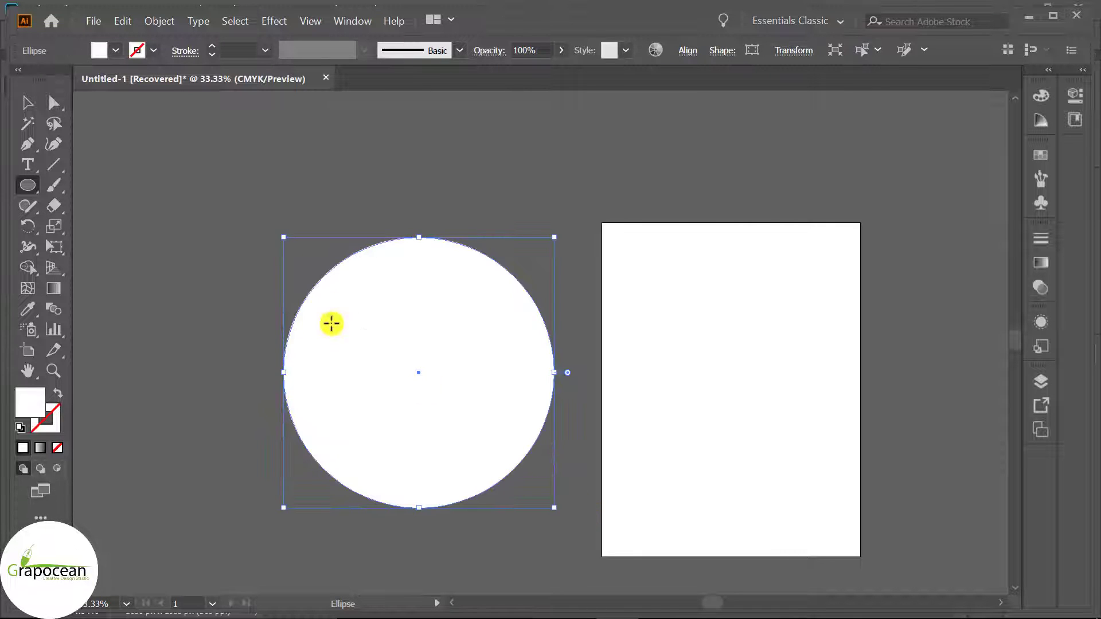
pyautogui.click(202, 138)
pyautogui.click(434, 334)
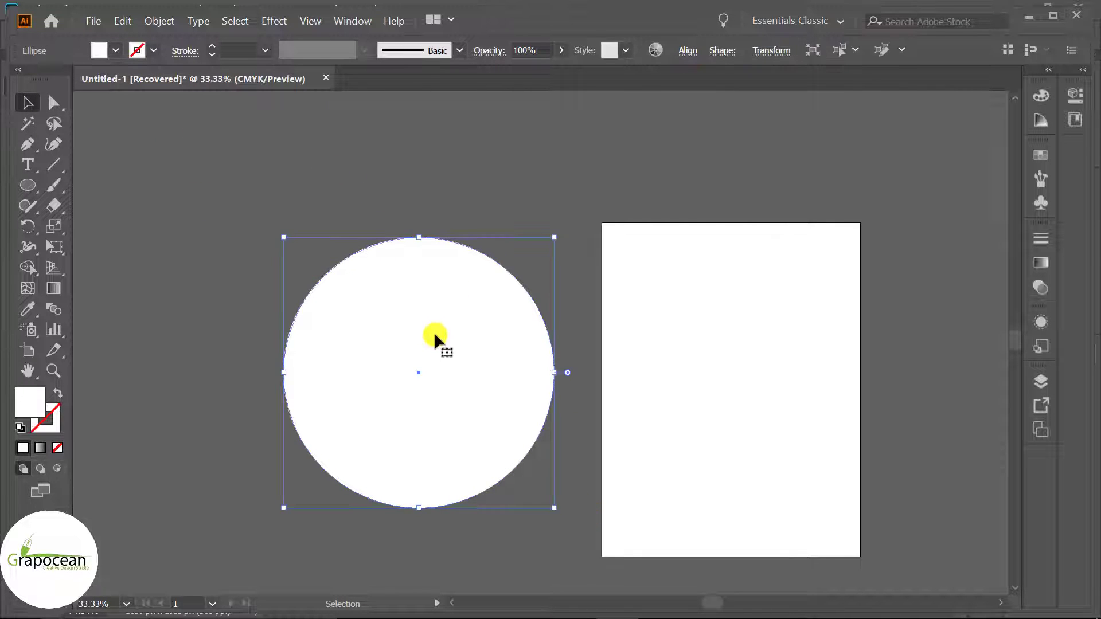
# - Apply 3D Extrude & Bevel to the circle, tilted nearly flat with a Tall-Round bevel
pyautogui.click(308, 21)
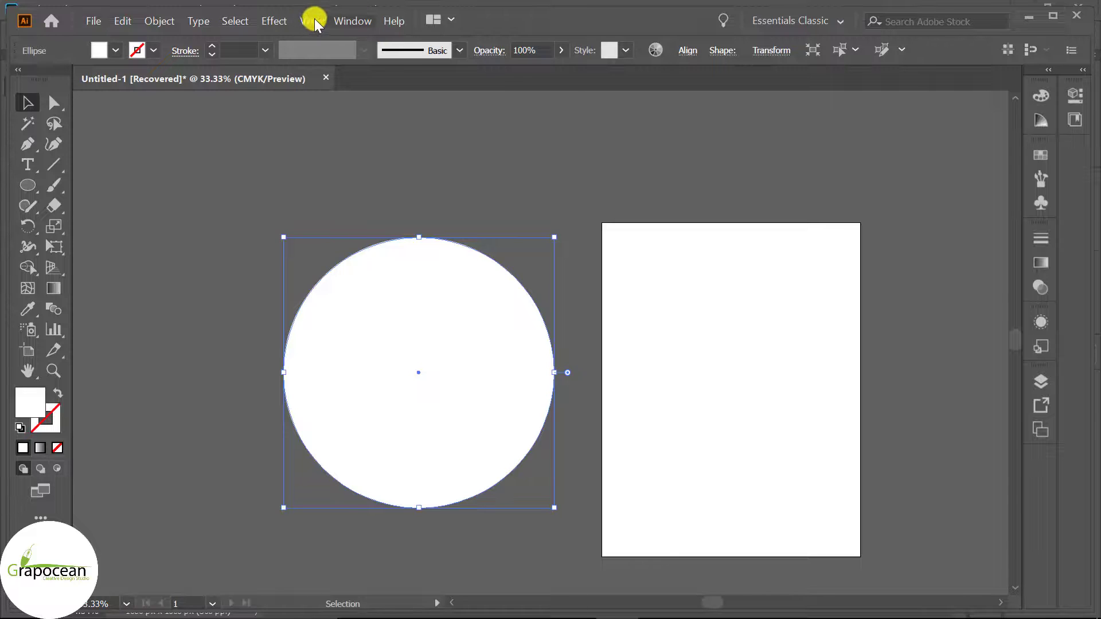
pyautogui.click(270, 22)
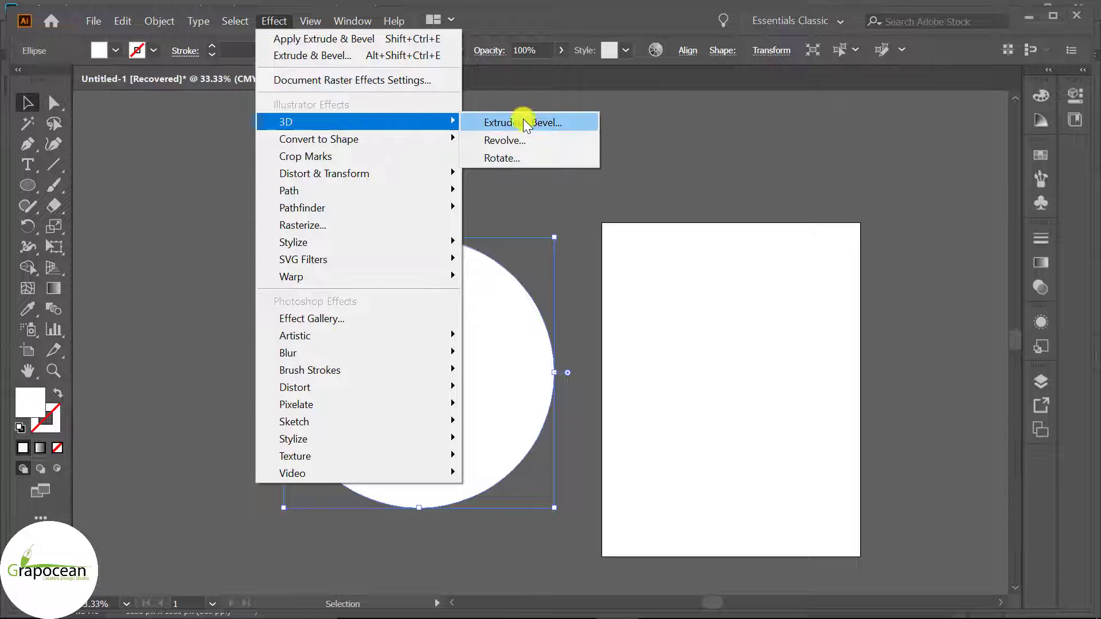
pyautogui.click(569, 122)
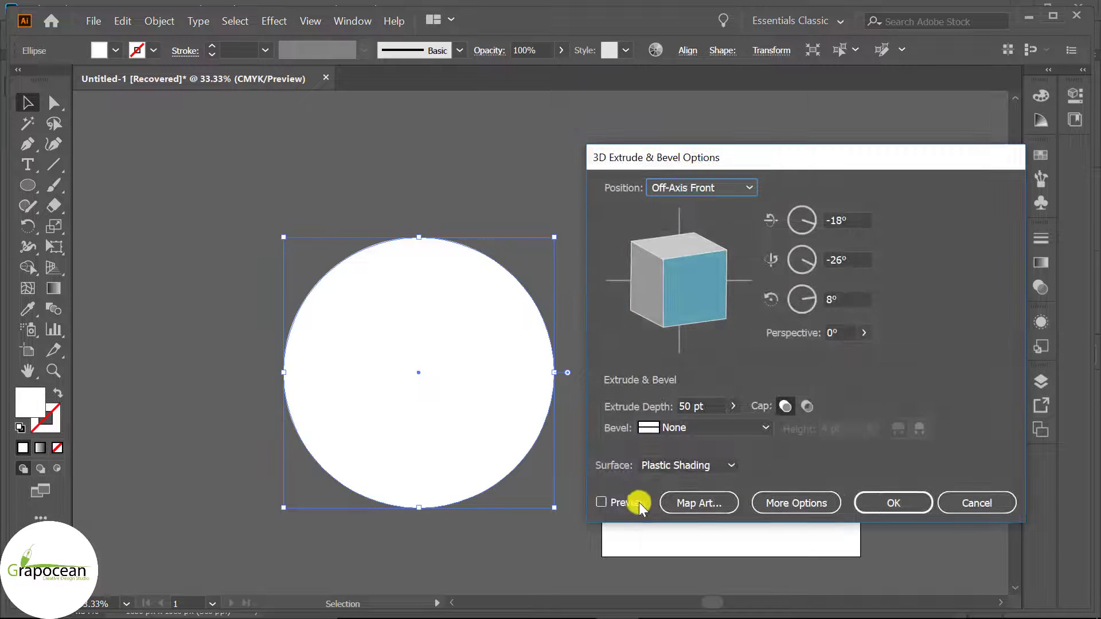
pyautogui.click(639, 502)
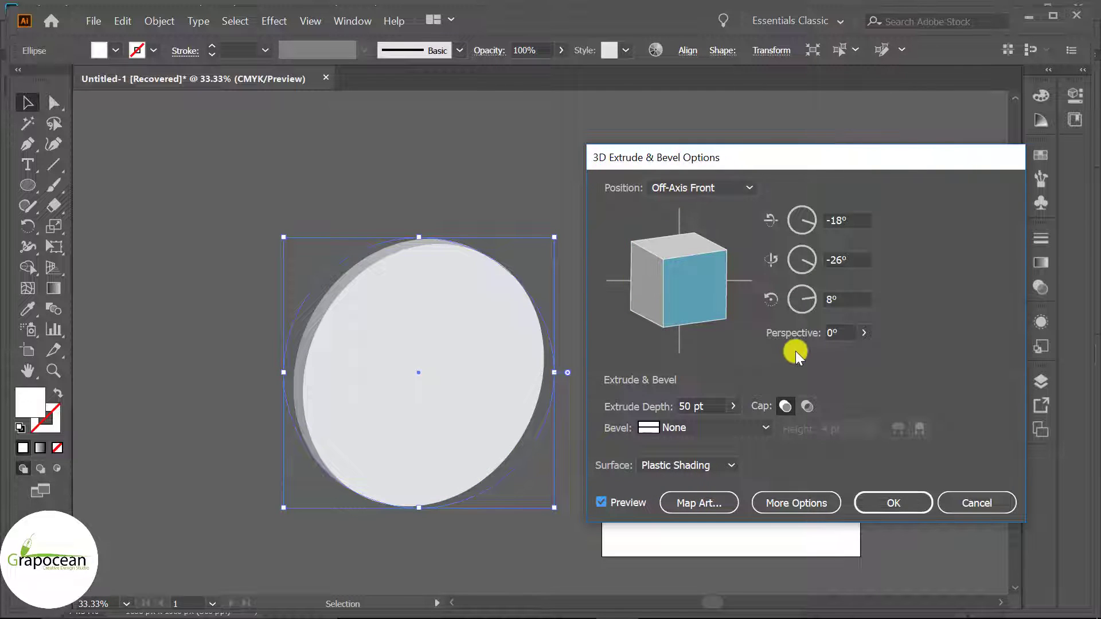
pyautogui.moveTo(713, 258)
pyautogui.mouseDown()
pyautogui.moveTo(674, 227)
pyautogui.moveTo(698, 253)
pyautogui.mouseUp()
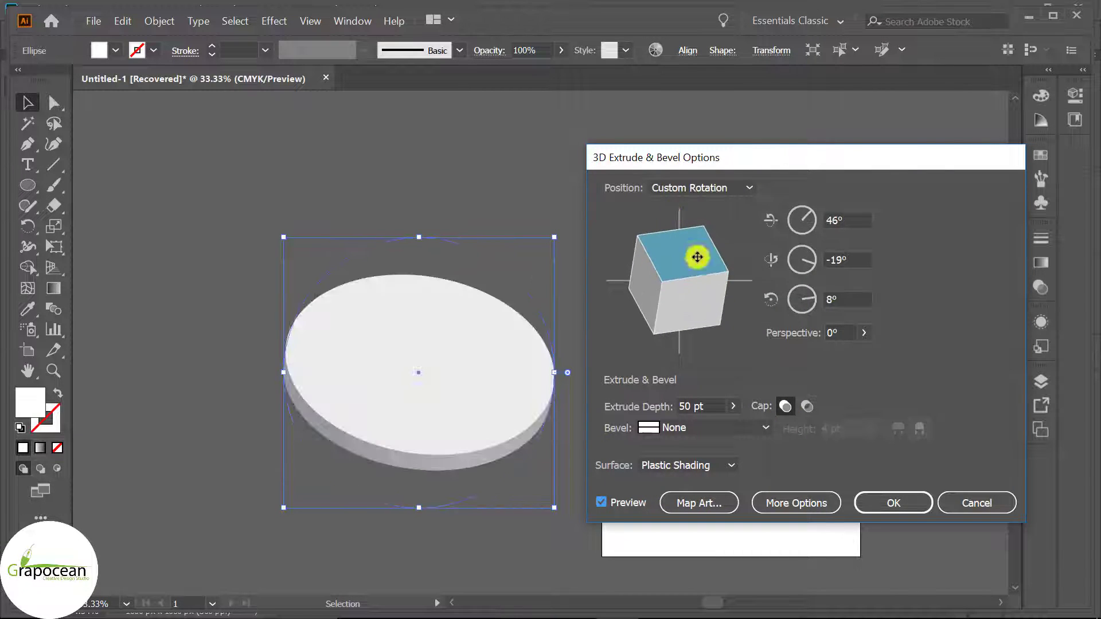
pyautogui.moveTo(696, 312)
pyautogui.mouseDown()
pyautogui.moveTo(670, 283)
pyautogui.moveTo(653, 308)
pyautogui.moveTo(690, 294)
pyautogui.moveTo(681, 302)
pyautogui.moveTo(691, 327)
pyautogui.moveTo(671, 295)
pyautogui.moveTo(697, 302)
pyautogui.mouseUp()
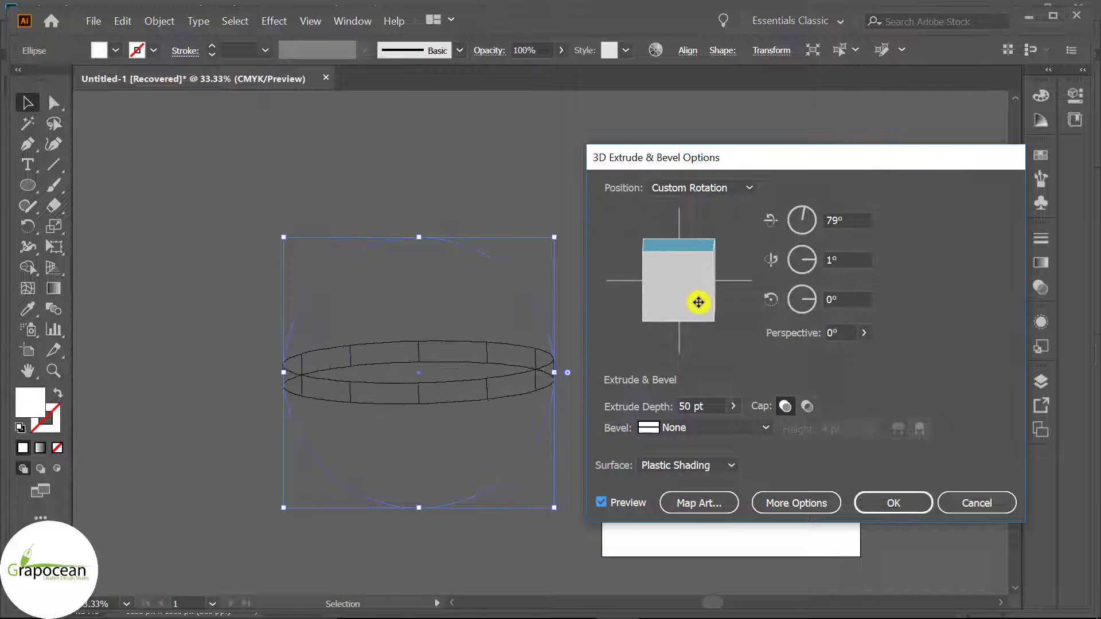
pyautogui.click(755, 432)
pyautogui.click(711, 407)
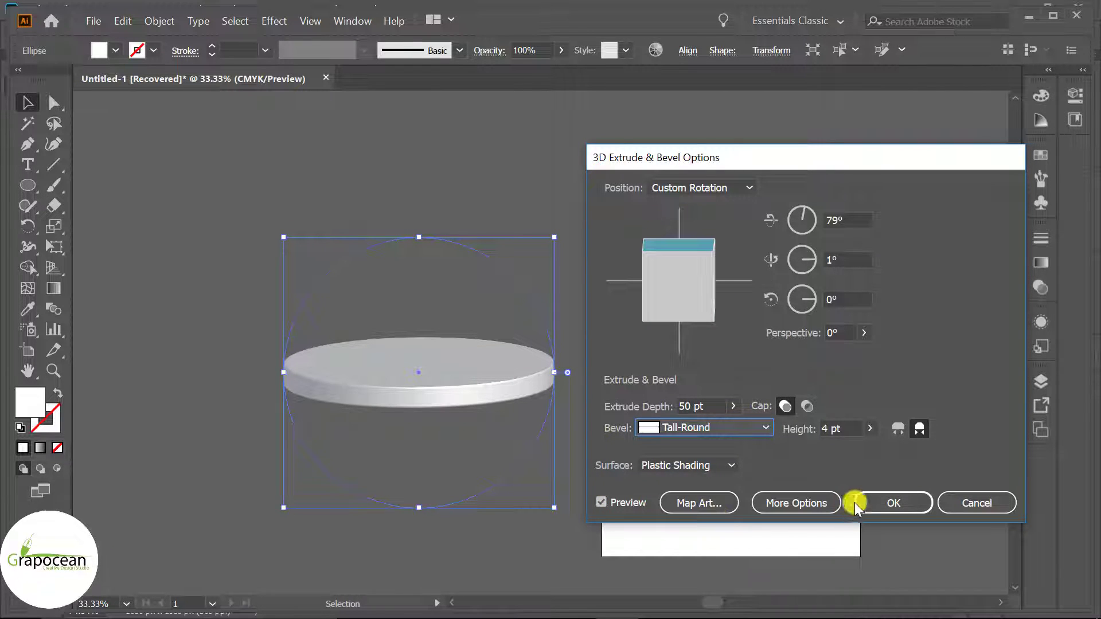
pyautogui.click(877, 502)
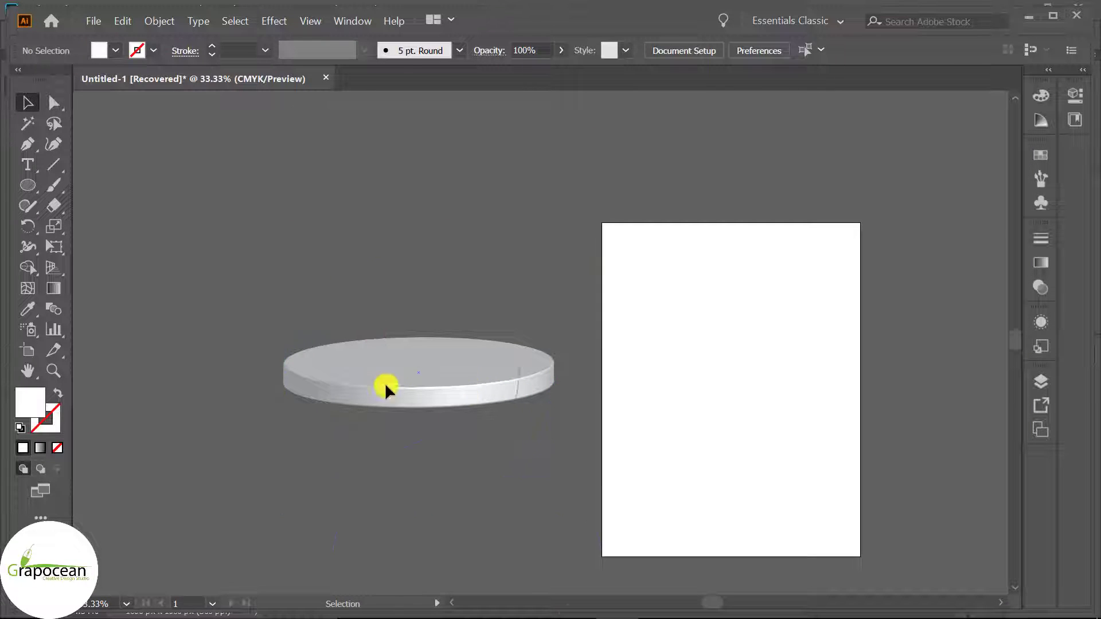
# - Paste the 3D disc into the Photoshop post, scale it to about 28% and centre it under the man
pyautogui.click(660, 602)
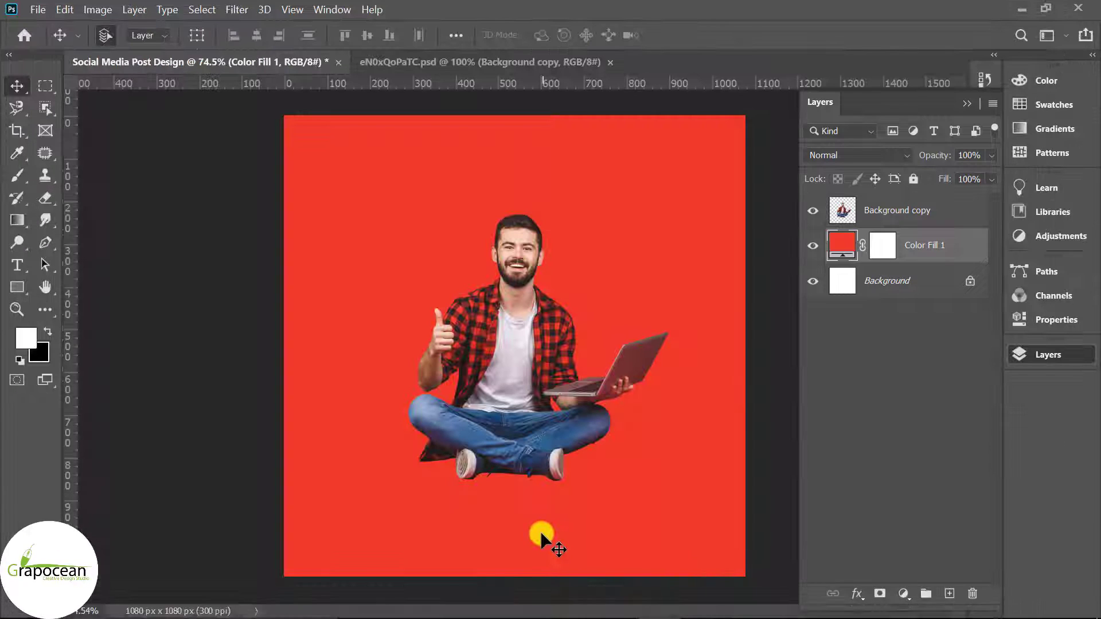
pyautogui.hotkey('ctrl', 'v')
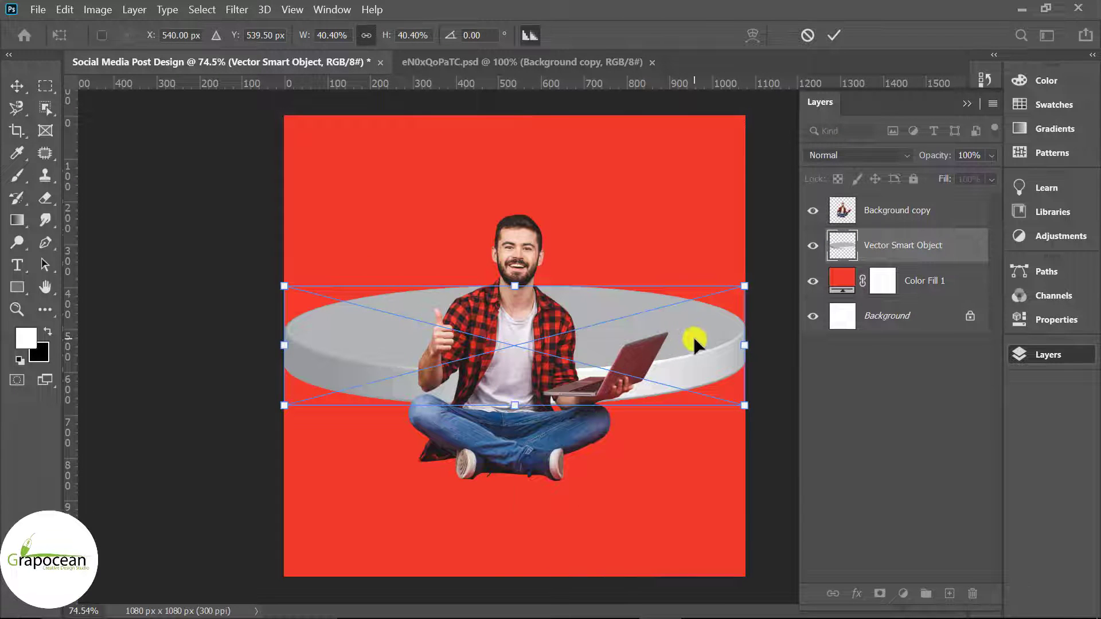
pyautogui.moveTo(693, 335); pyautogui.dragTo(679, 486)
pyautogui.moveTo(733, 540); pyautogui.dragTo(647, 546)
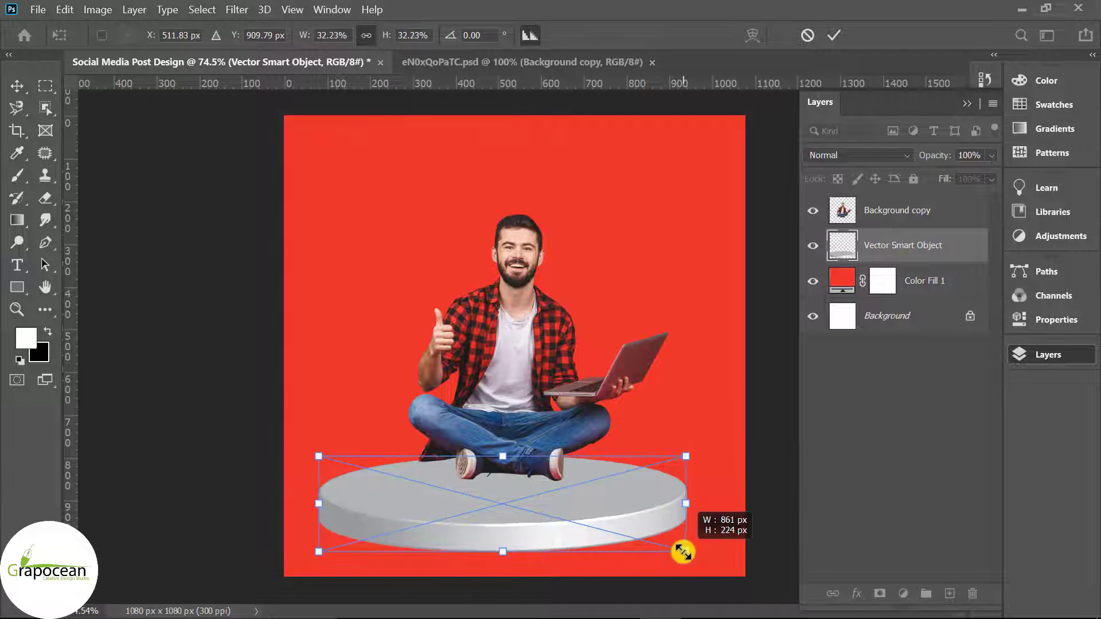
pyautogui.moveTo(569, 528); pyautogui.dragTo(568, 496)
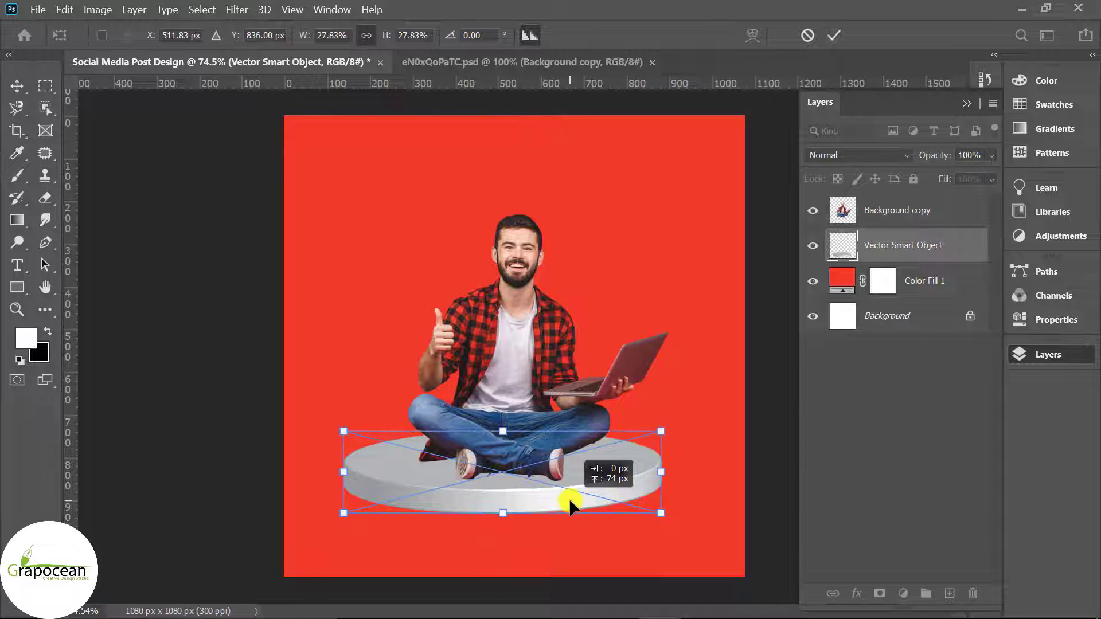
pyautogui.click(833, 35)
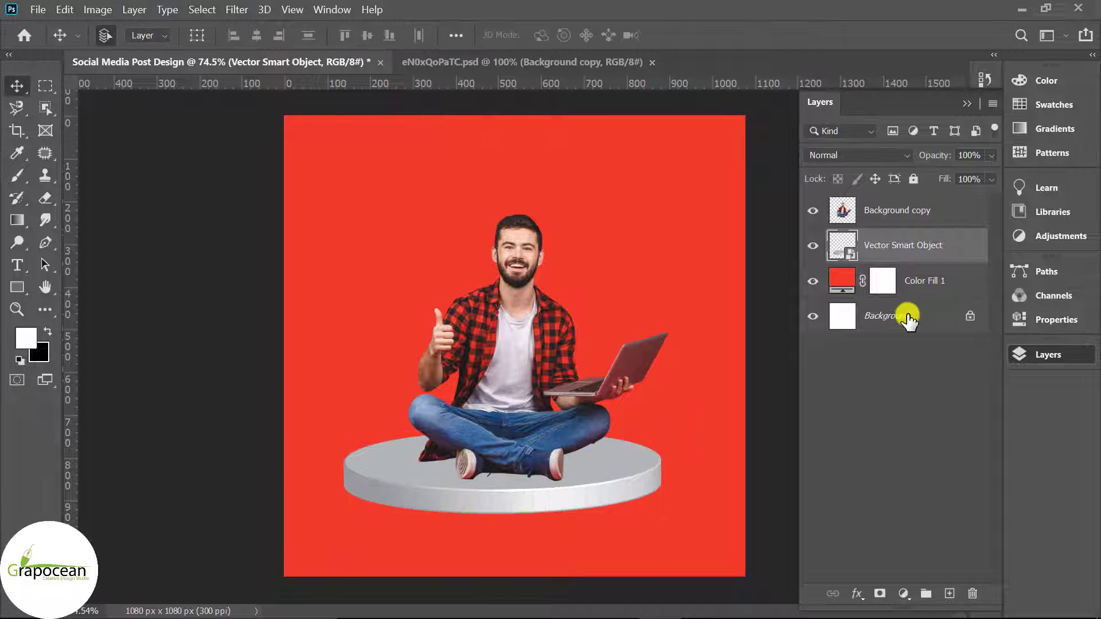
pyautogui.moveTo(590, 490); pyautogui.dragTo(602, 492)
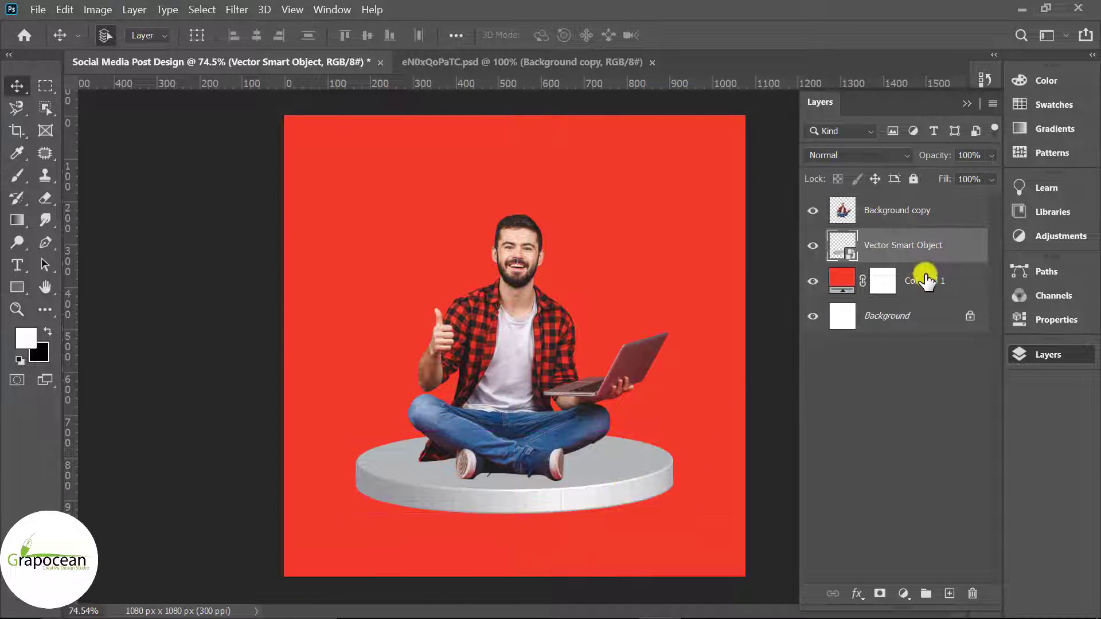
pyautogui.click(903, 594)
# - Tint the podium disc with a red Color Fill 2 layer clipped to it in Multiply mode
pyautogui.press('Escape')
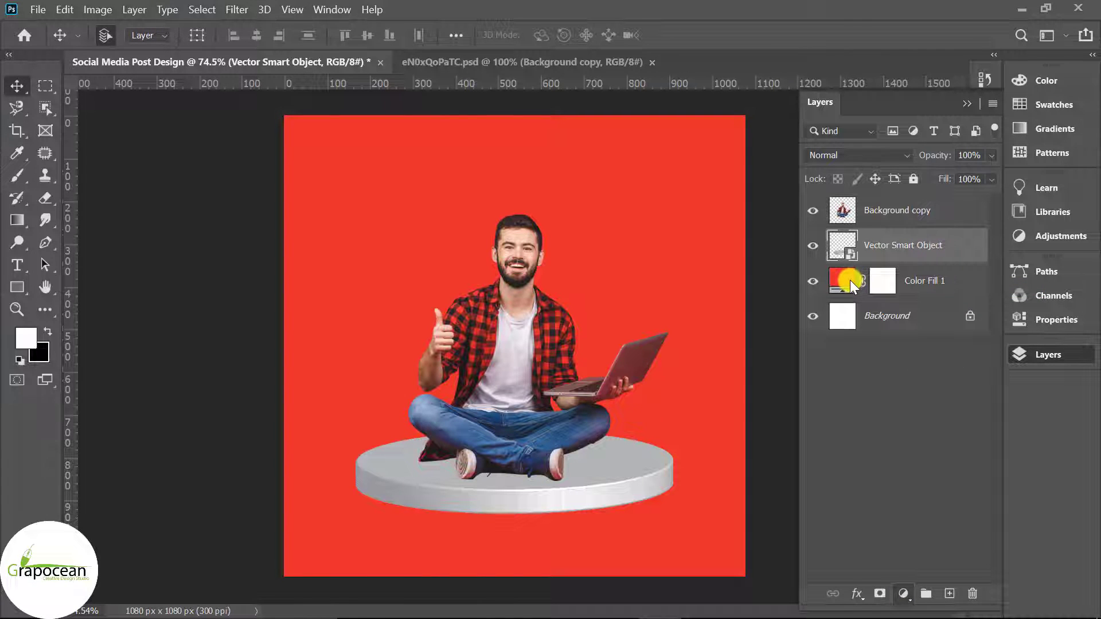
pyautogui.moveTo(523, 284); pyautogui.dragTo(795, 354)
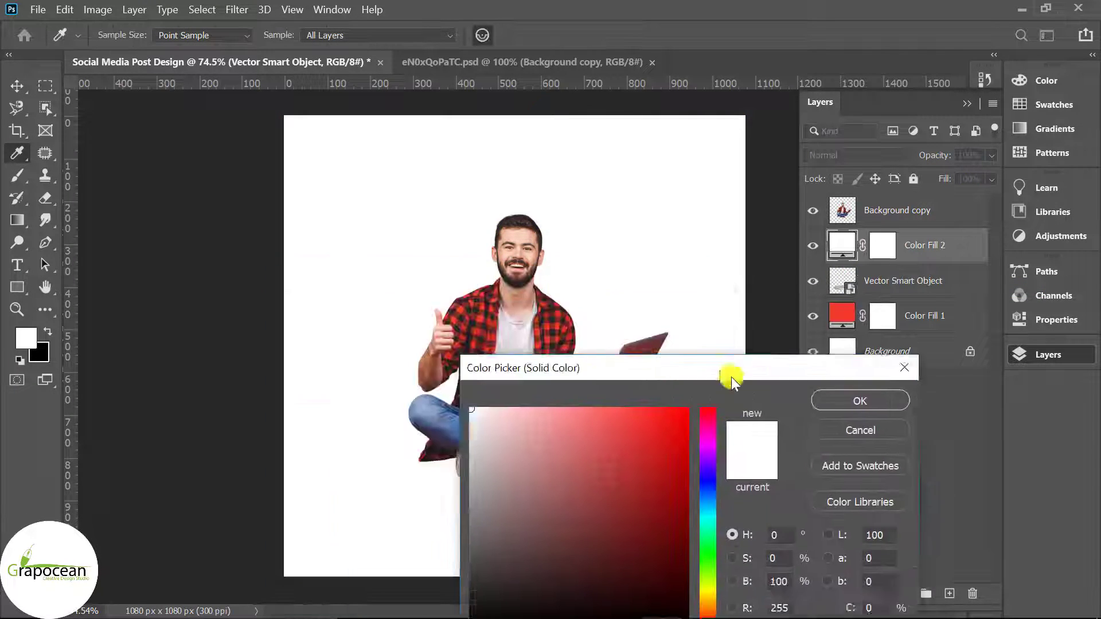
pyautogui.click(946, 438)
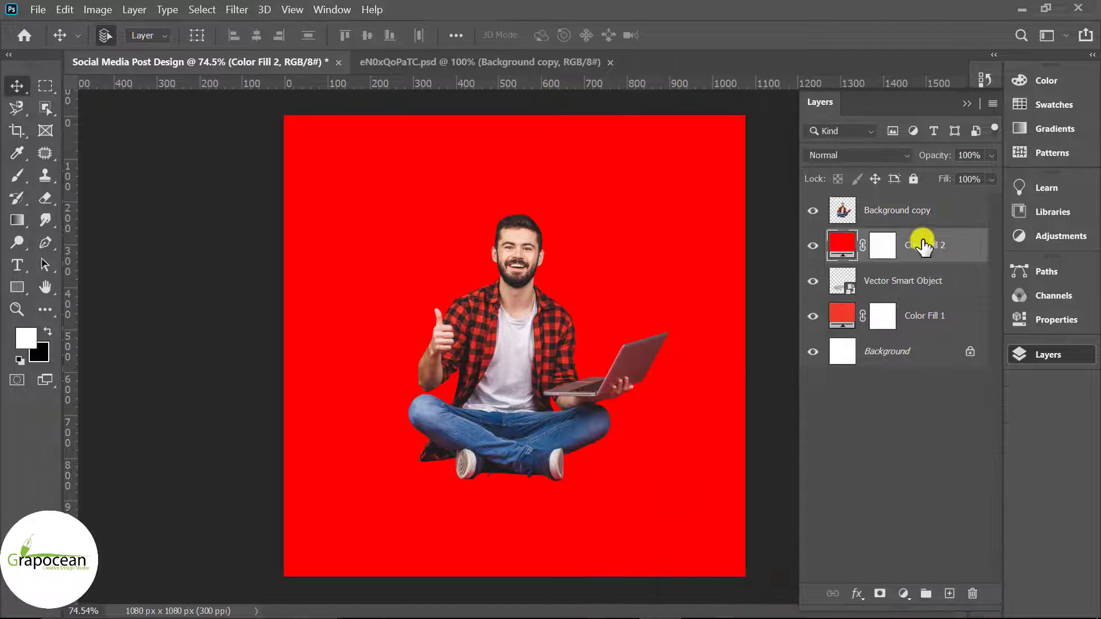
pyautogui.rightClick(924, 243)
pyautogui.click(763, 342)
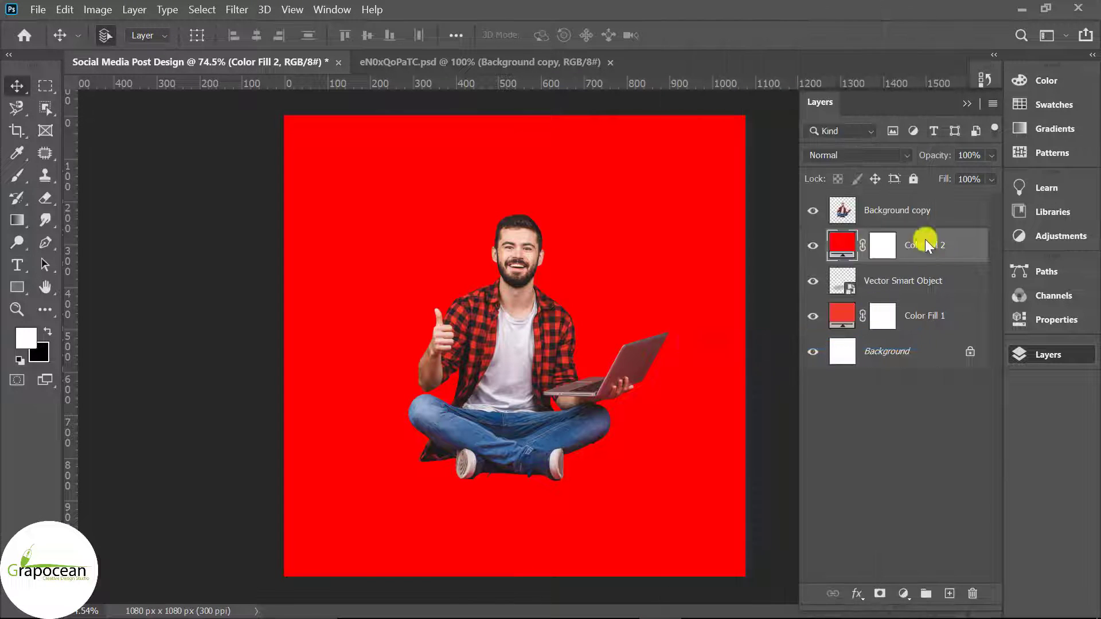
pyautogui.click(881, 155)
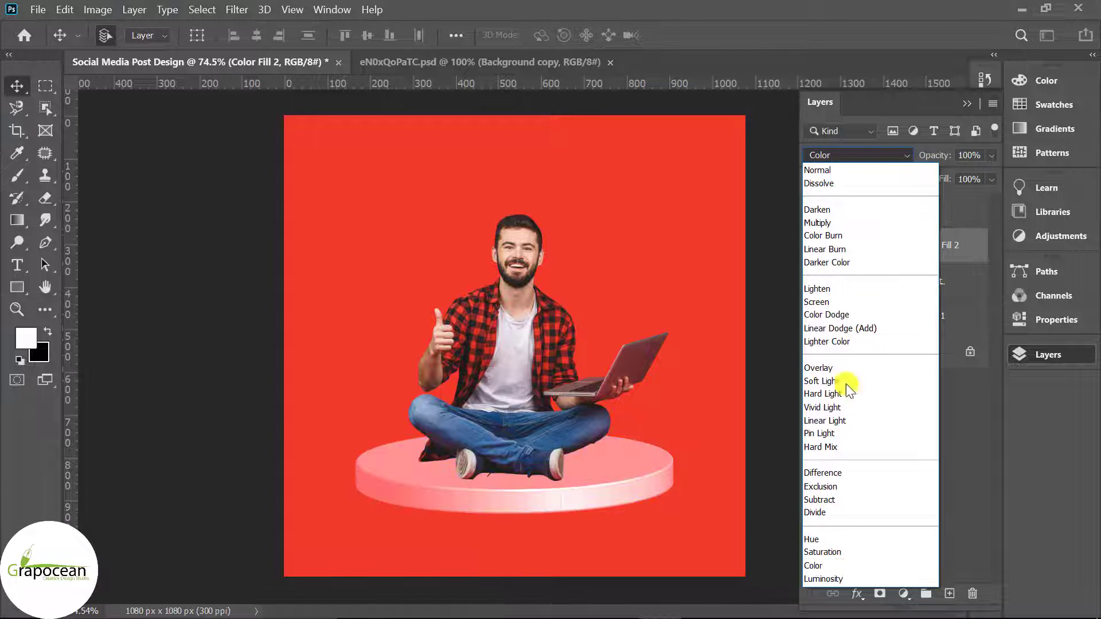
pyautogui.click(825, 224)
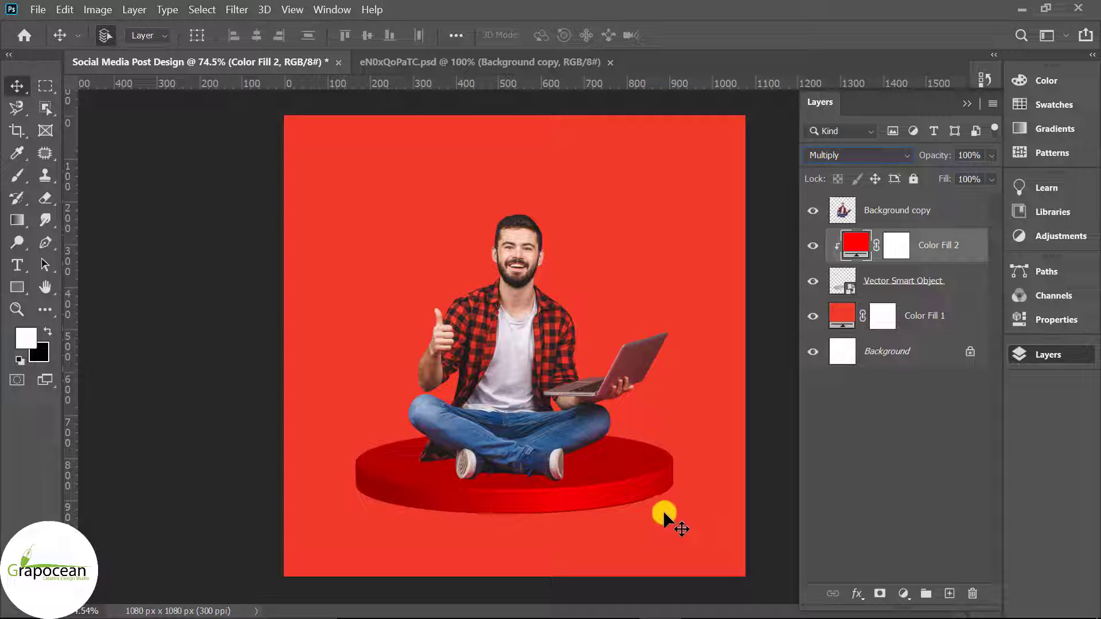
pyautogui.scroll(-1, 602, 545)
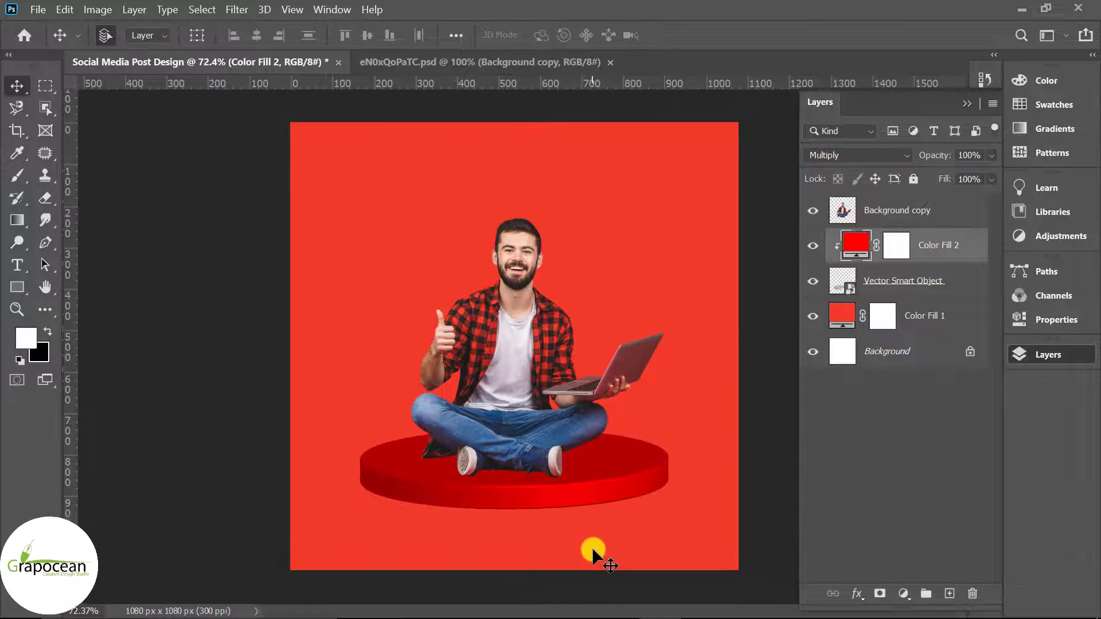
pyautogui.click(886, 220)
# - Bring the masked man layer from eN0xQoPaTC.psd in, delete the old copy and align him on the platform
pyautogui.click(527, 61)
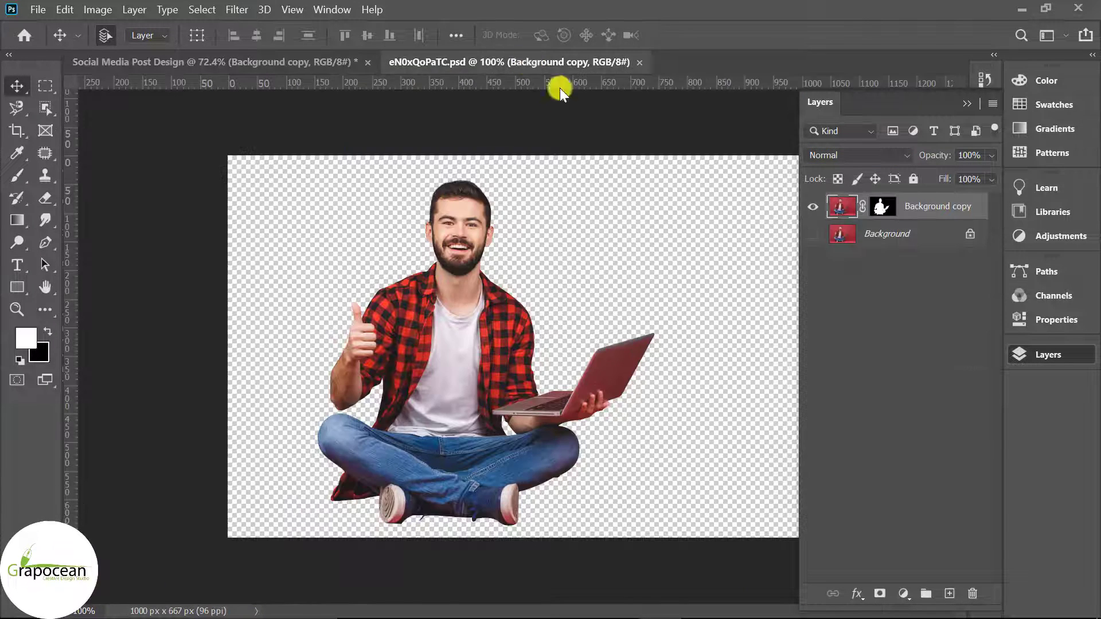
pyautogui.moveTo(924, 209); pyautogui.dragTo(521, 381)
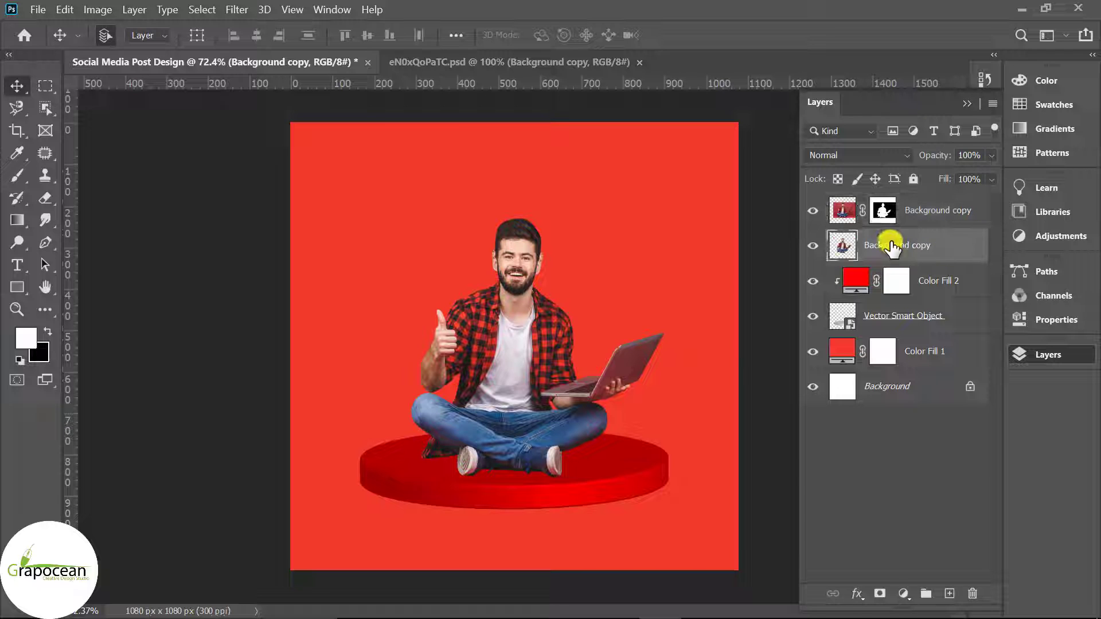
pyautogui.press('Delete')
pyautogui.moveTo(515, 342)
pyautogui.mouseDown()
pyautogui.moveTo(526, 342)
pyautogui.moveTo(511, 342)
pyautogui.mouseUp()
# - Brush-paint the man's layer mask around his legs and shoes to blend him onto the podium
pyautogui.click(883, 210)
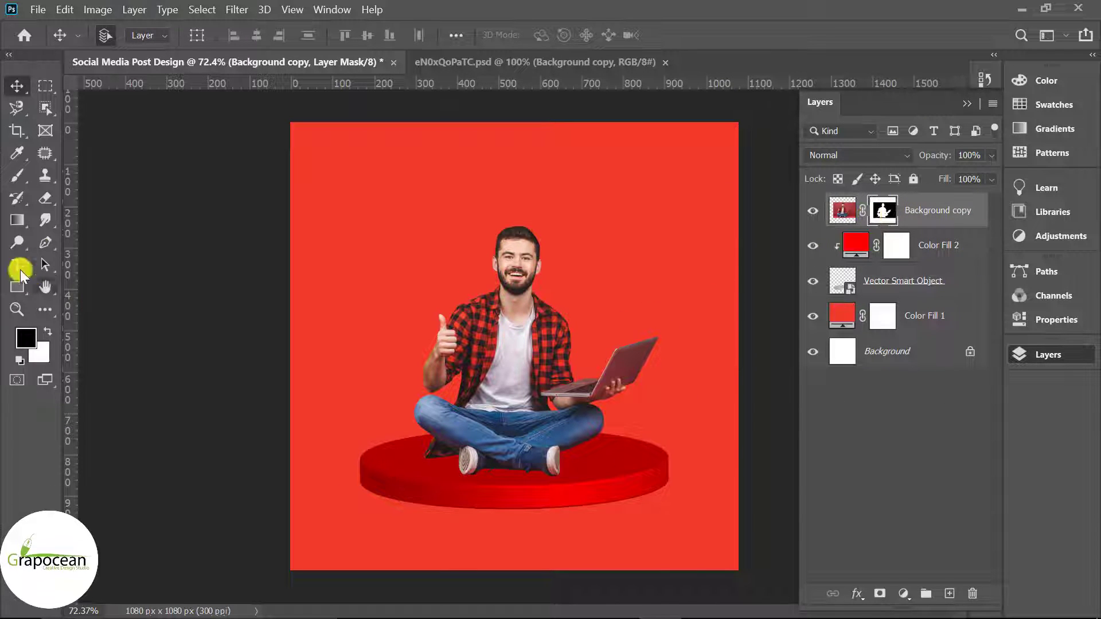
pyautogui.click(16, 174)
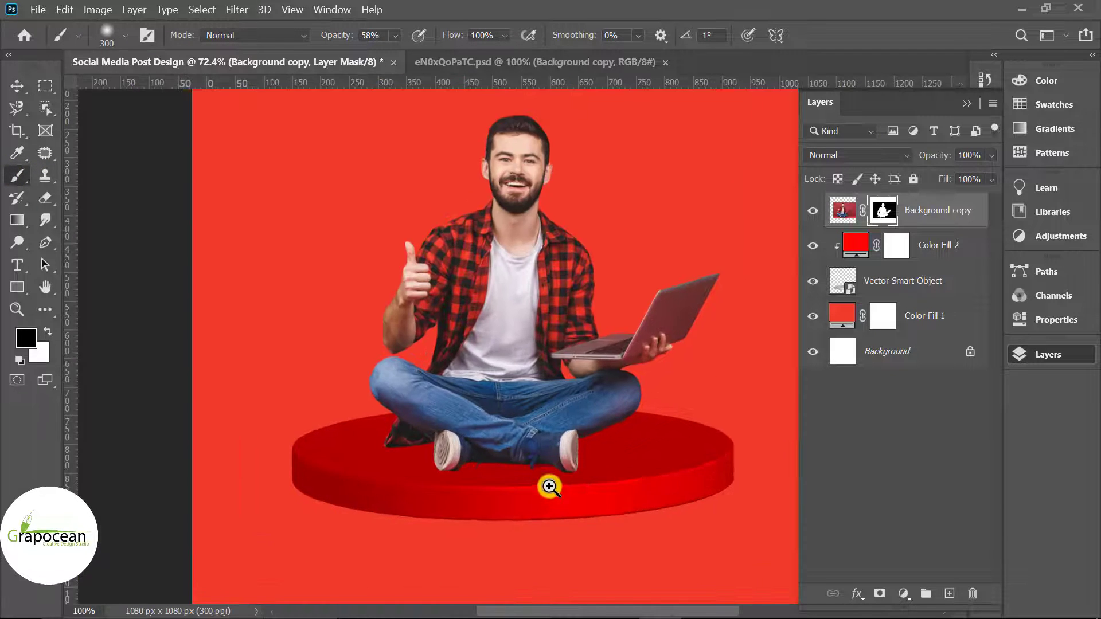
pyautogui.keyDown('ctrl'); pyautogui.click(557, 489); pyautogui.keyUp('ctrl')
pyautogui.press(']')
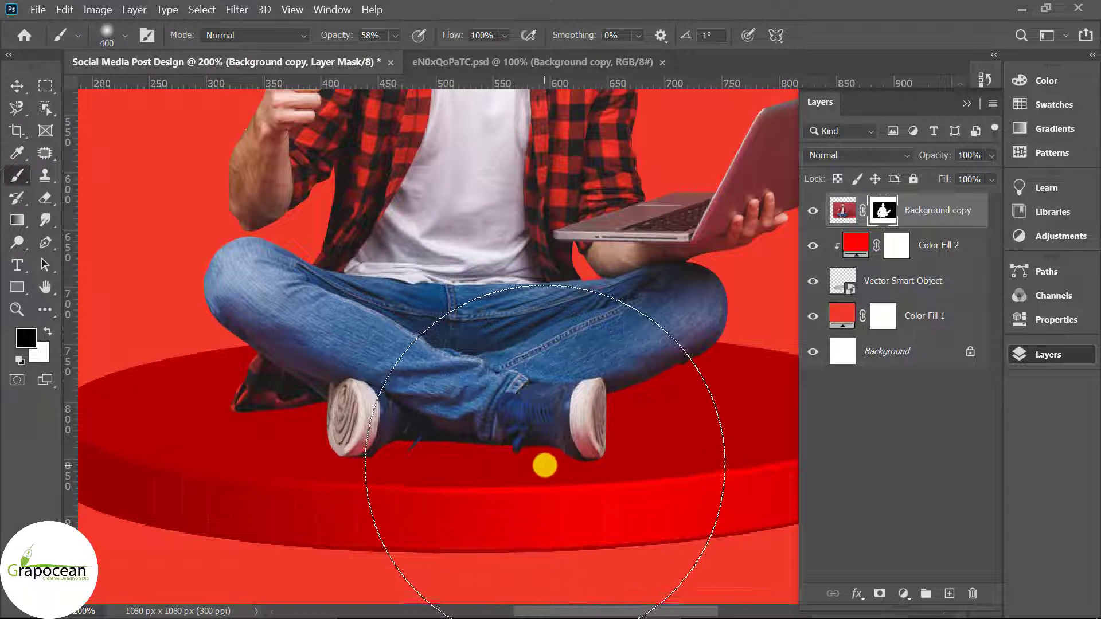
pyautogui.press('[')
pyautogui.press('[')
pyautogui.press('[')
pyautogui.press('[')
pyautogui.press('[')
pyautogui.press('[')
pyautogui.press('[')
pyautogui.press('[')
pyautogui.press('[')
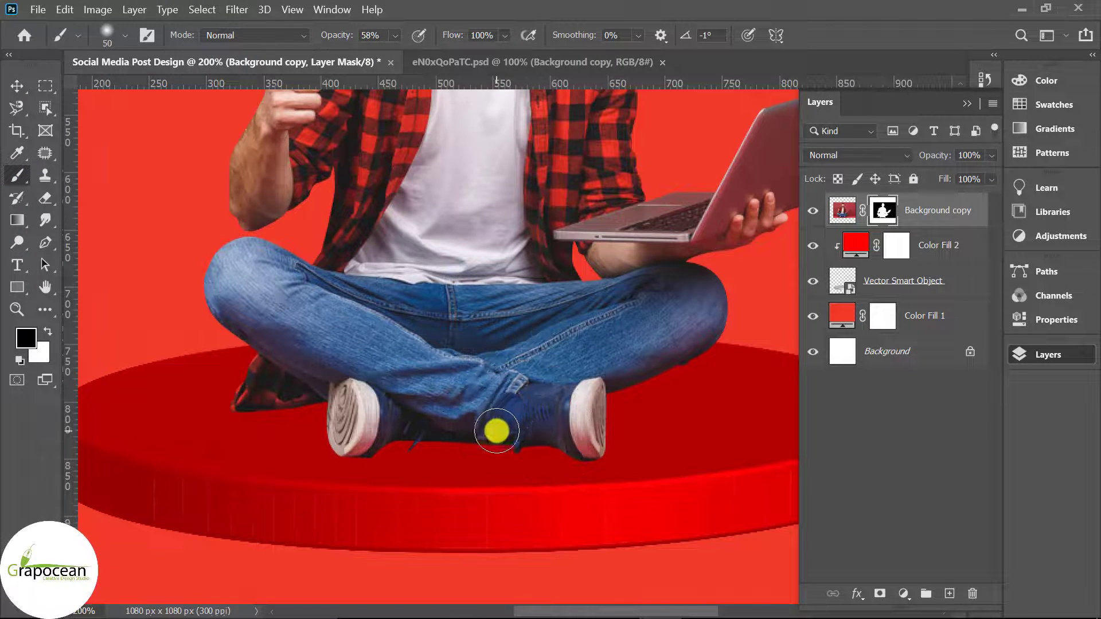
pyautogui.click(48, 331)
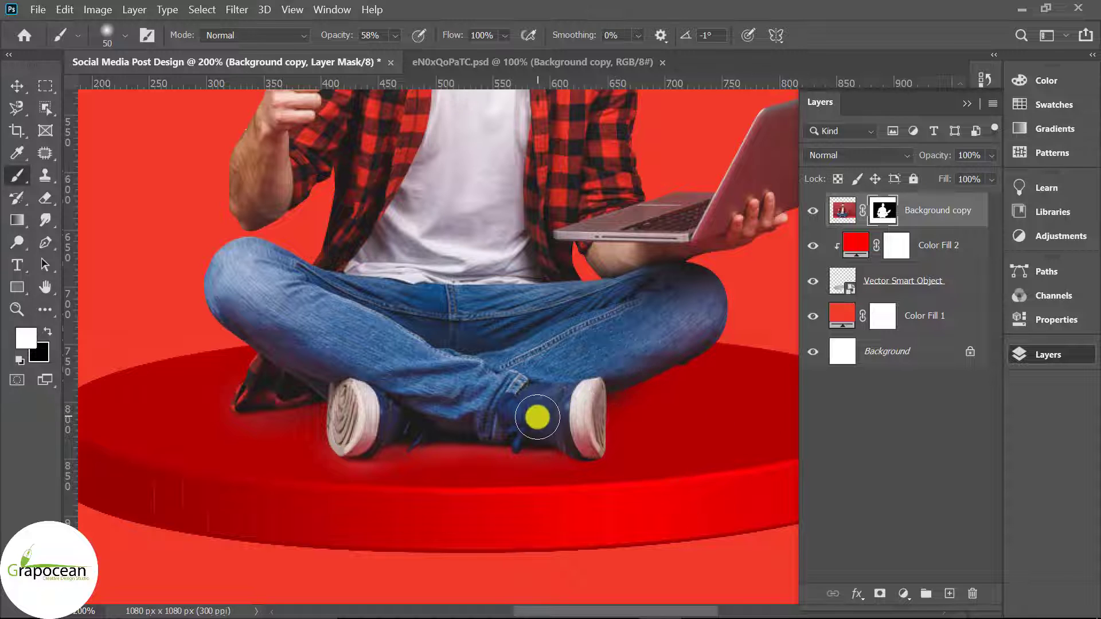
pyautogui.hotkey('ctrl', '0')
pyautogui.scroll(5, 542, 389)
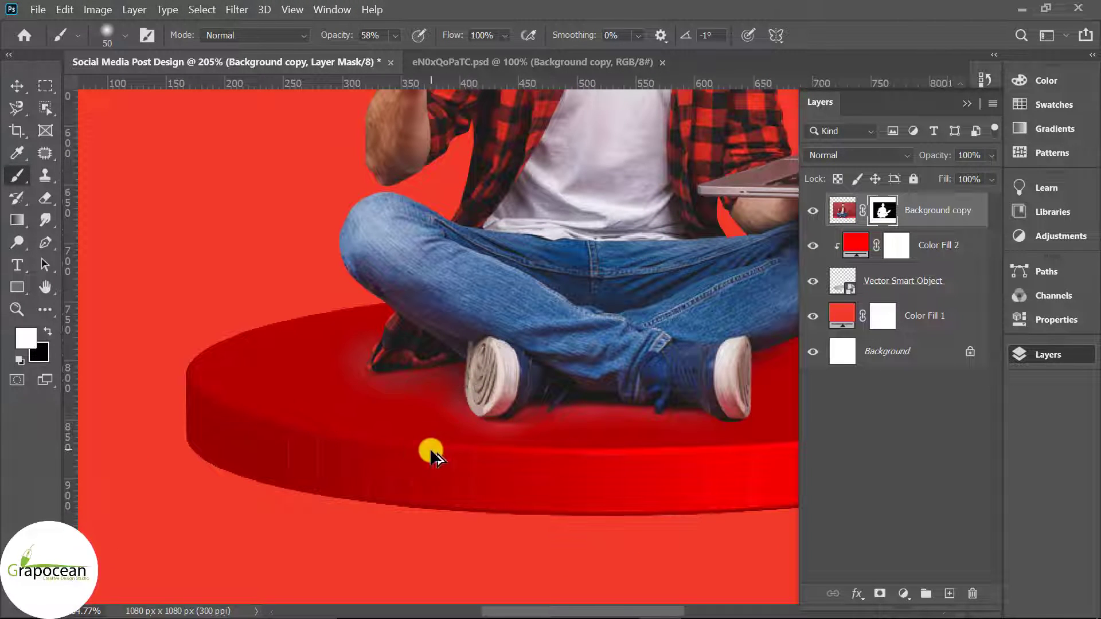
pyautogui.scroll(-5, 498, 530)
pyautogui.scroll(2, 628, 457)
pyautogui.scroll(3, 545, 424)
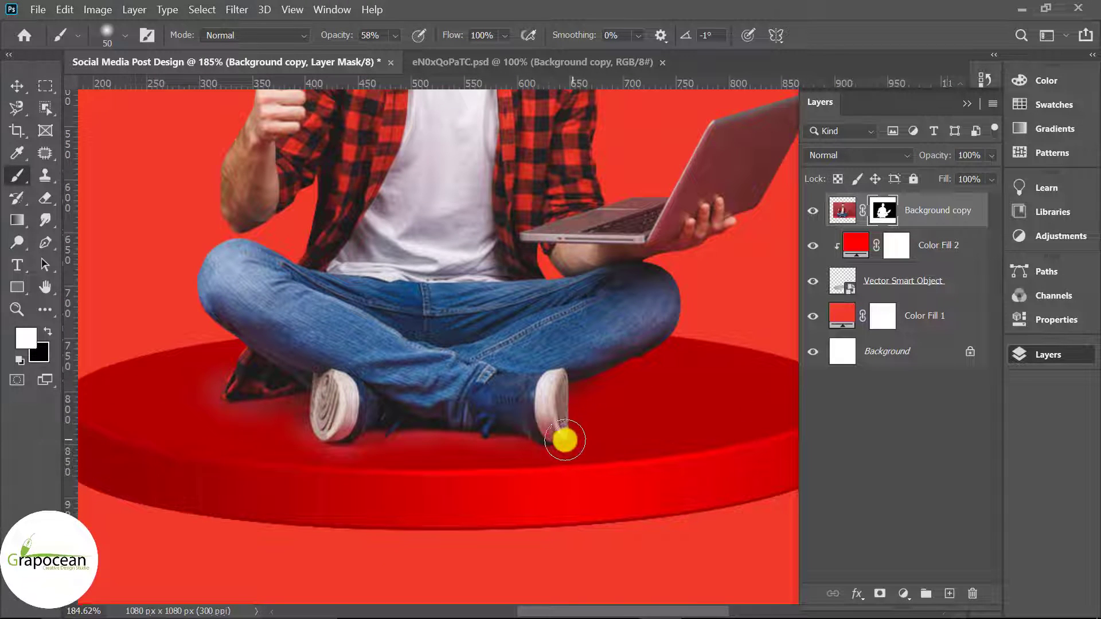
pyautogui.scroll(-3, 616, 524)
pyautogui.scroll(-2, 627, 596)
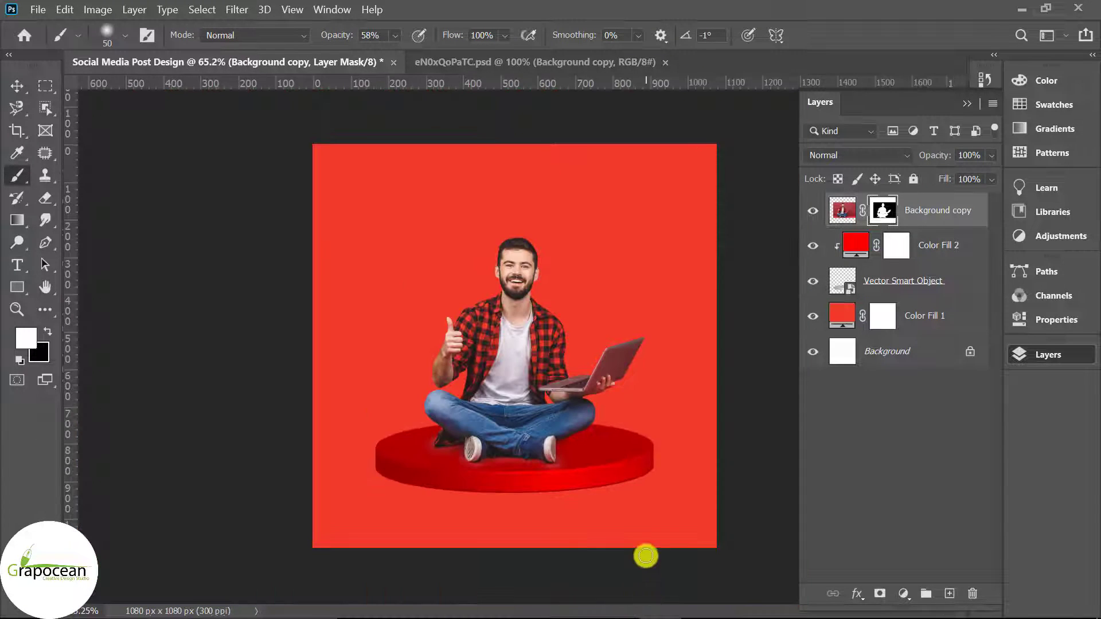
# - Draw a small white rounded rectangle above the platform in Illustrator
pyautogui.click(616, 602)
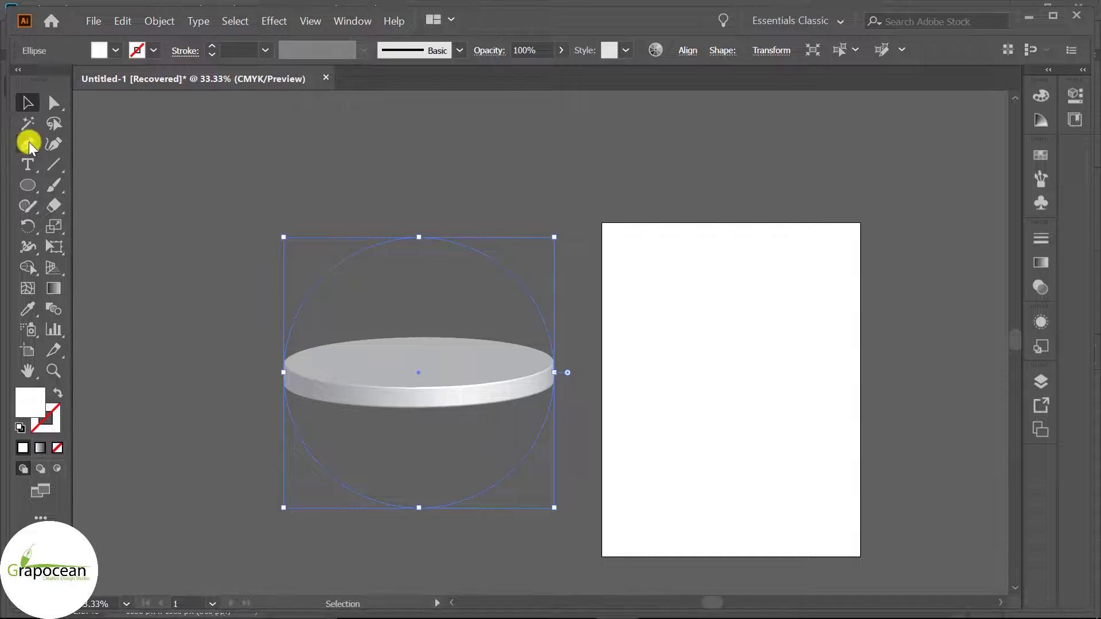
pyautogui.click(171, 228)
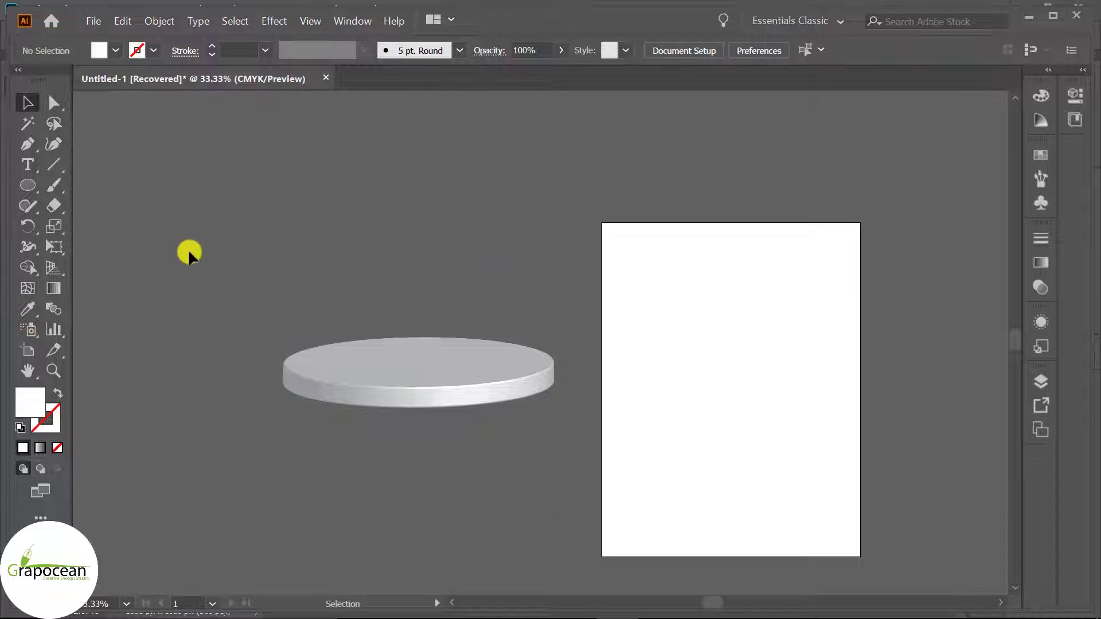
pyautogui.click(35, 189)
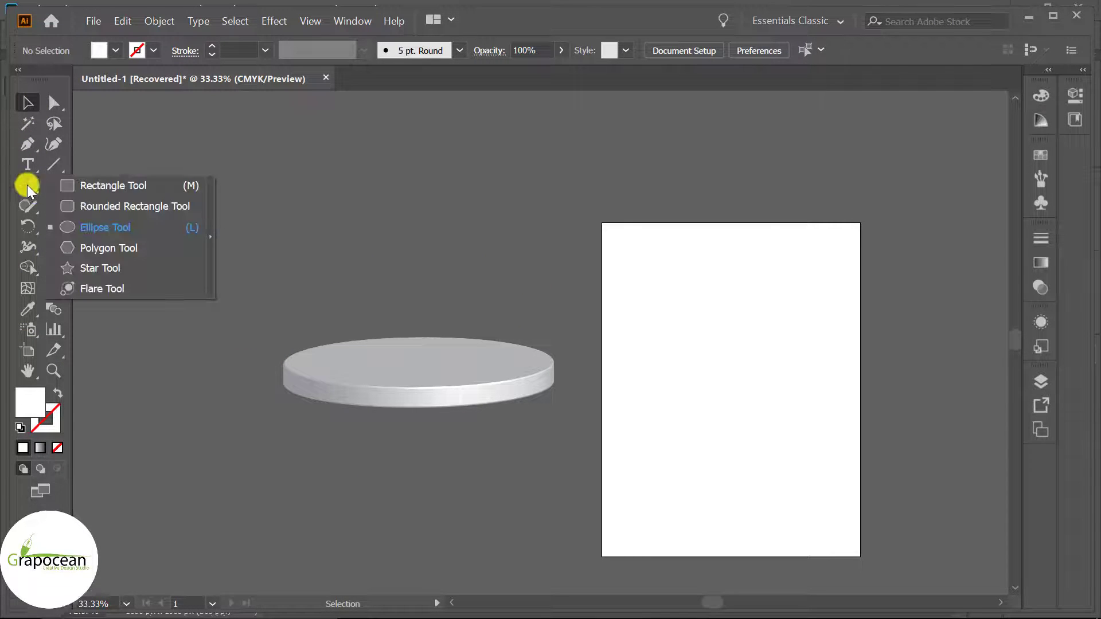
pyautogui.click(109, 206)
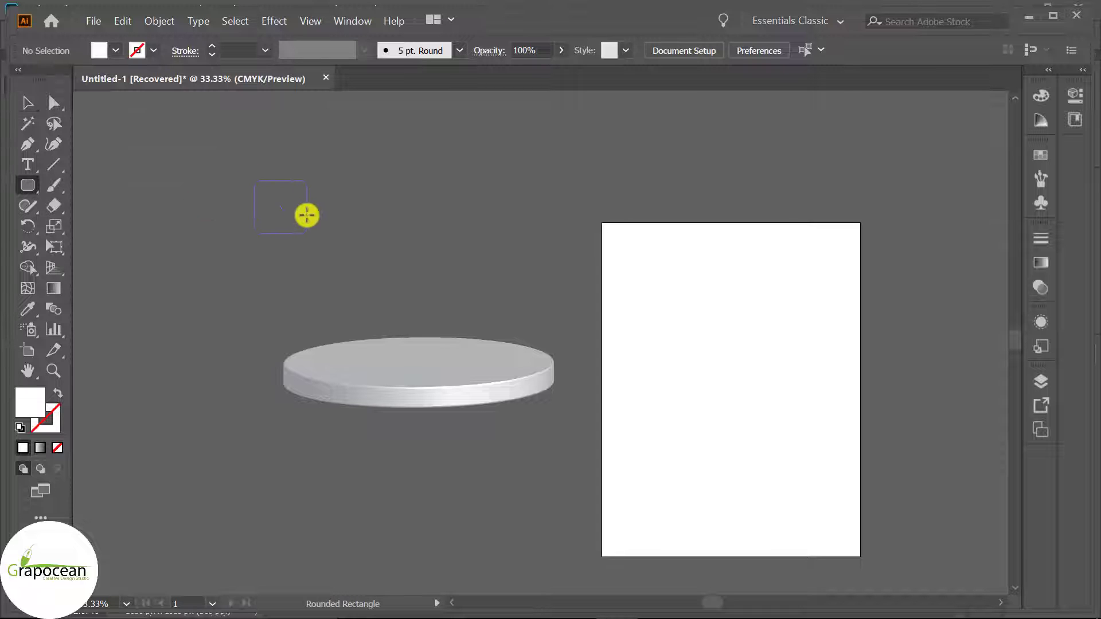
pyautogui.moveTo(307, 215); pyautogui.dragTo(310, 218)
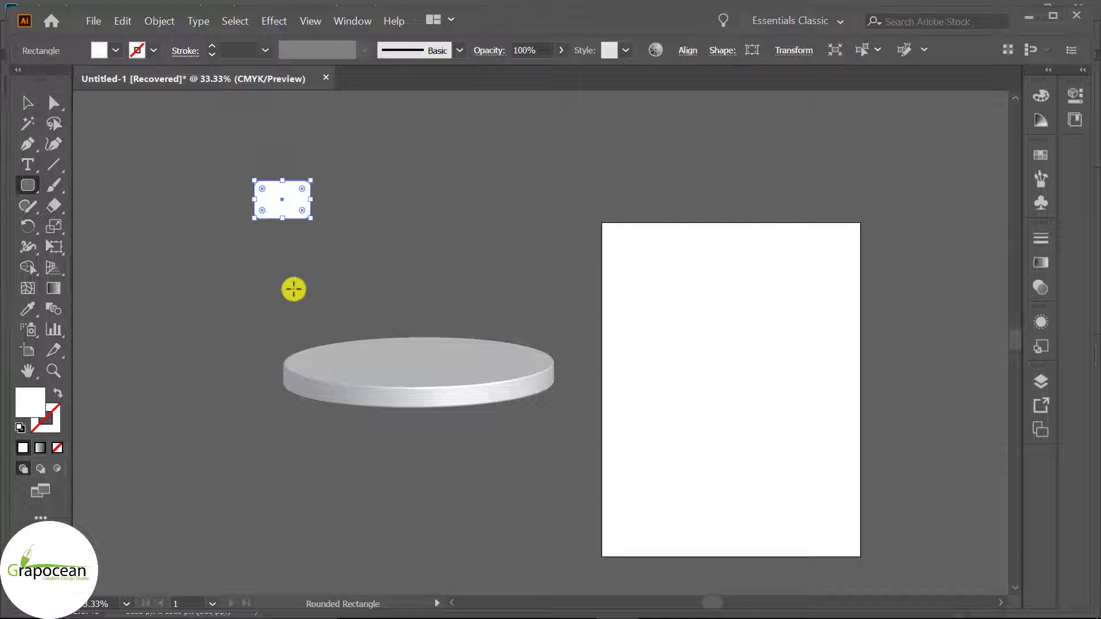
pyautogui.click(27, 106)
pyautogui.click(270, 267)
pyautogui.scroll(1, 271, 220)
pyautogui.scroll(1, 229, 227)
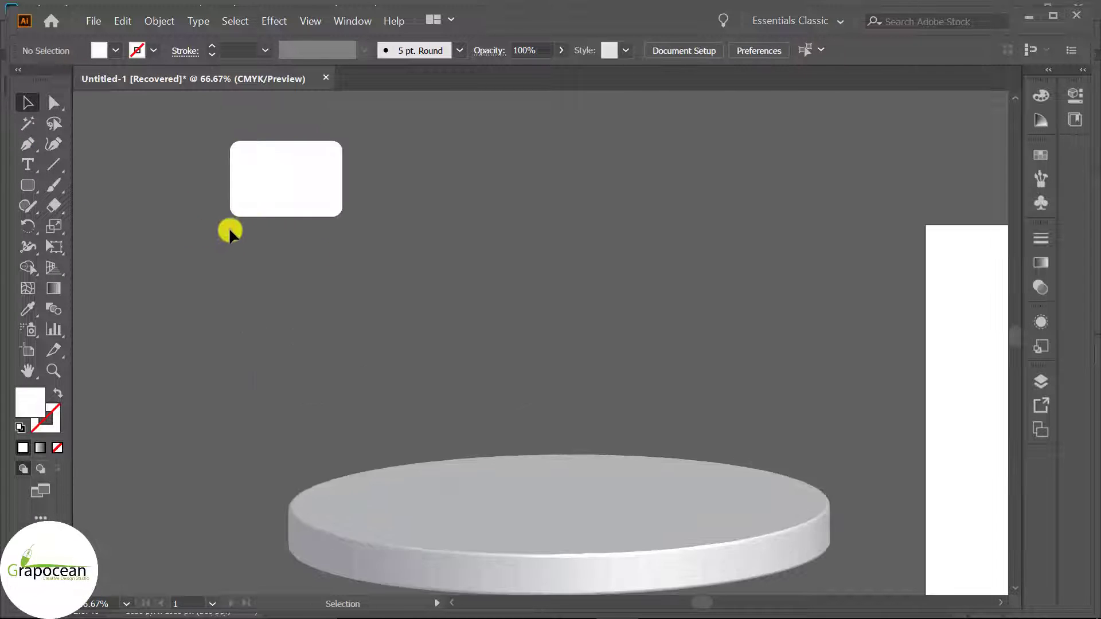
pyautogui.scroll(1, 229, 224)
# - Pen-draw a triangular tail pointing down from the rectangle's bottom edge
pyautogui.click(30, 146)
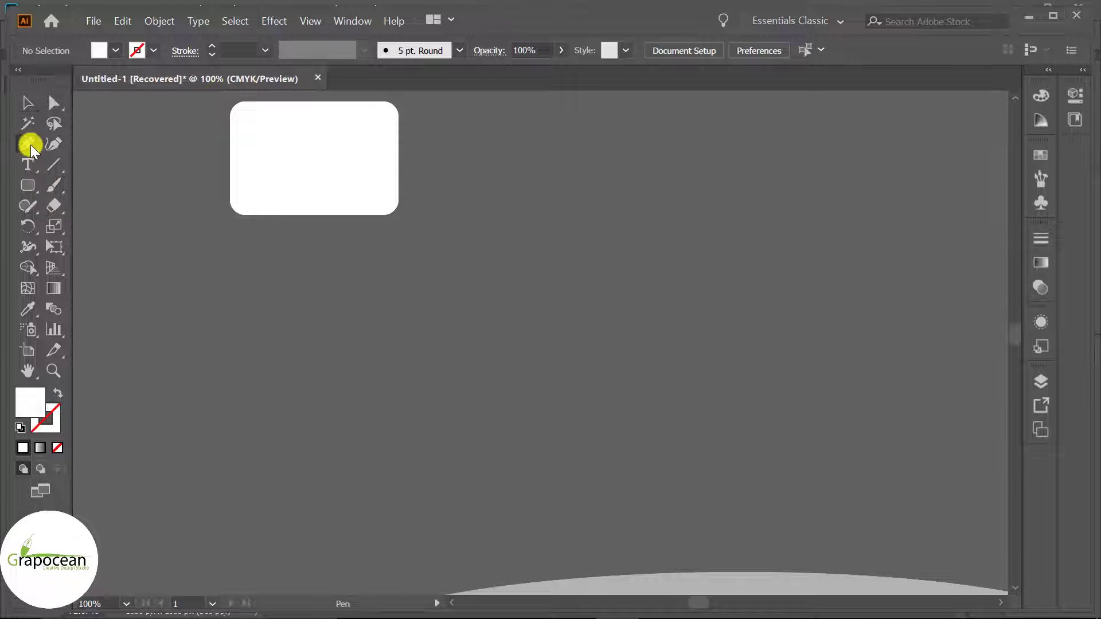
pyautogui.click(254, 209)
pyautogui.click(281, 235)
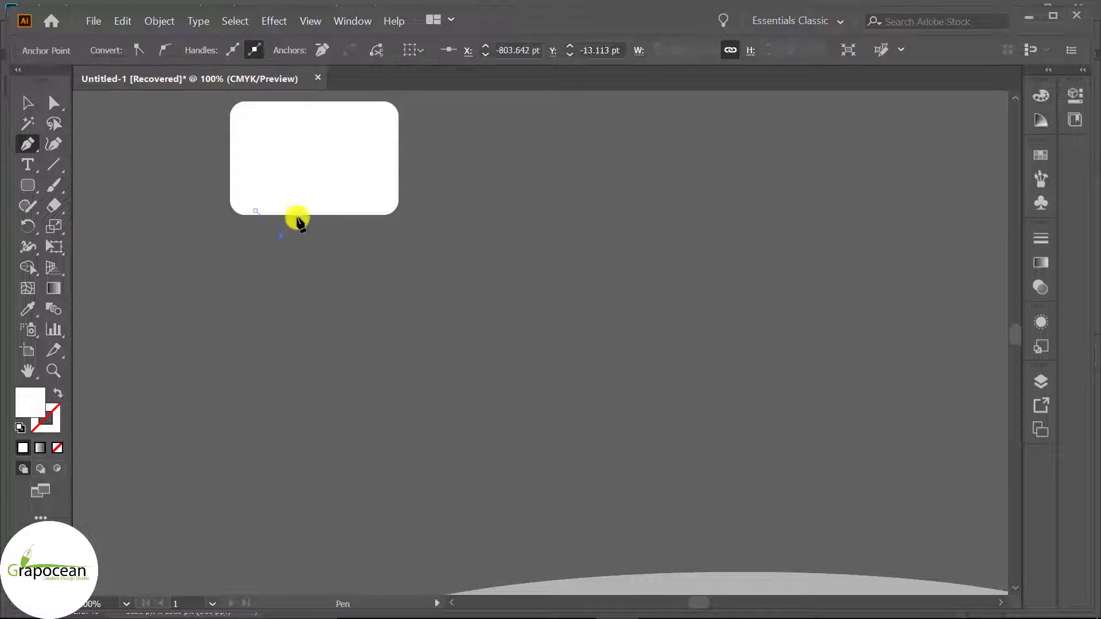
pyautogui.click(307, 209)
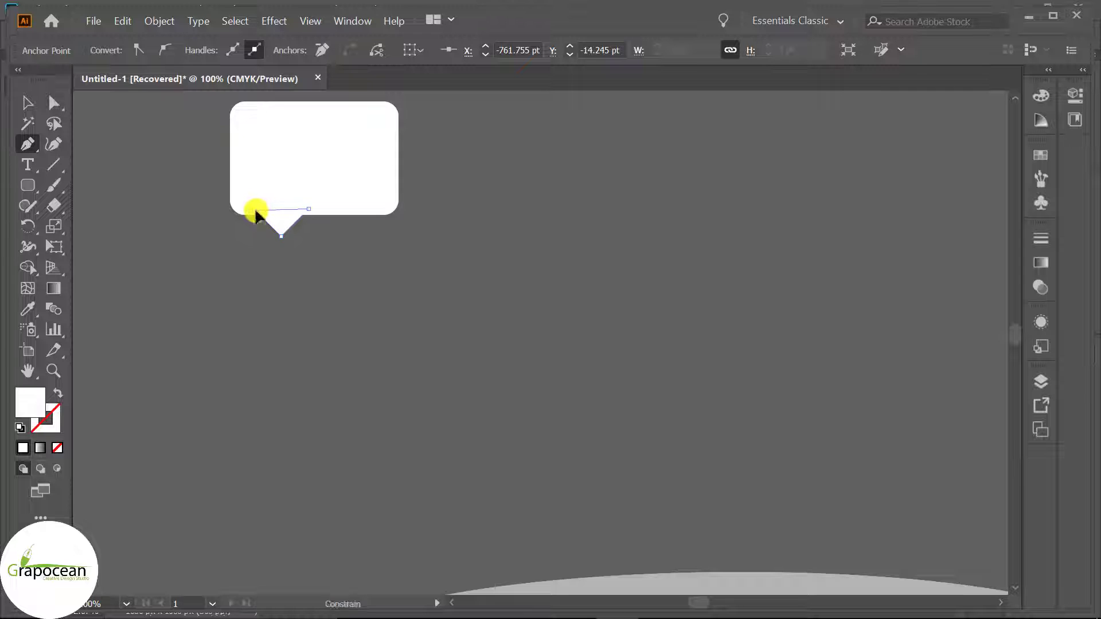
pyautogui.click(27, 103)
pyautogui.click(511, 321)
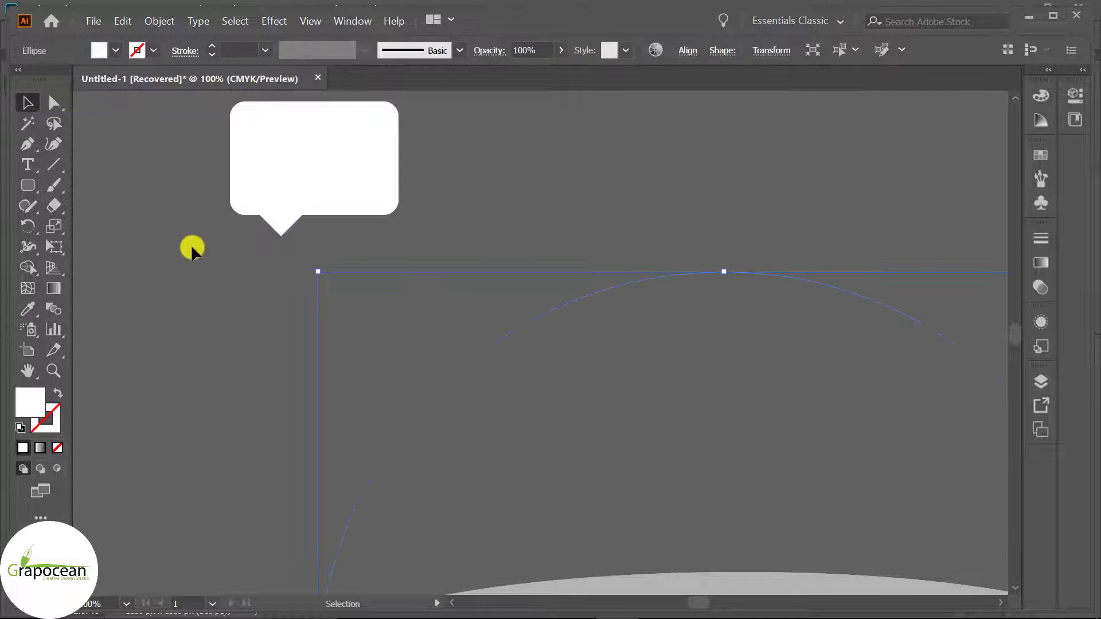
# - Merge the rectangle and tail into one shape with the Shape Builder tool
pyautogui.moveTo(186, 127); pyautogui.dragTo(428, 314)
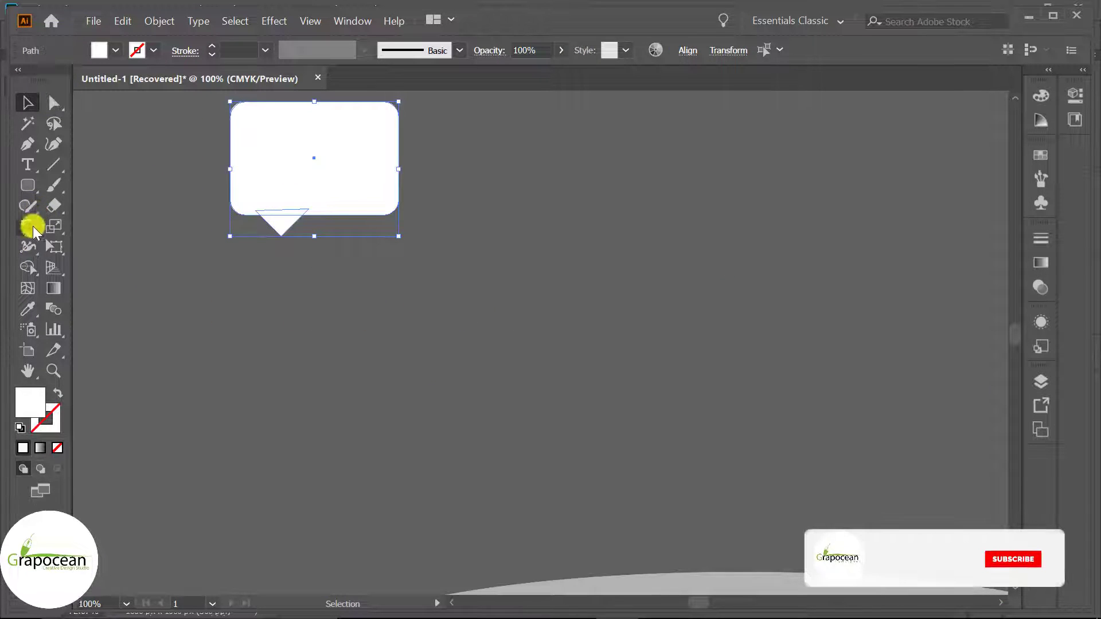
pyautogui.click(32, 266)
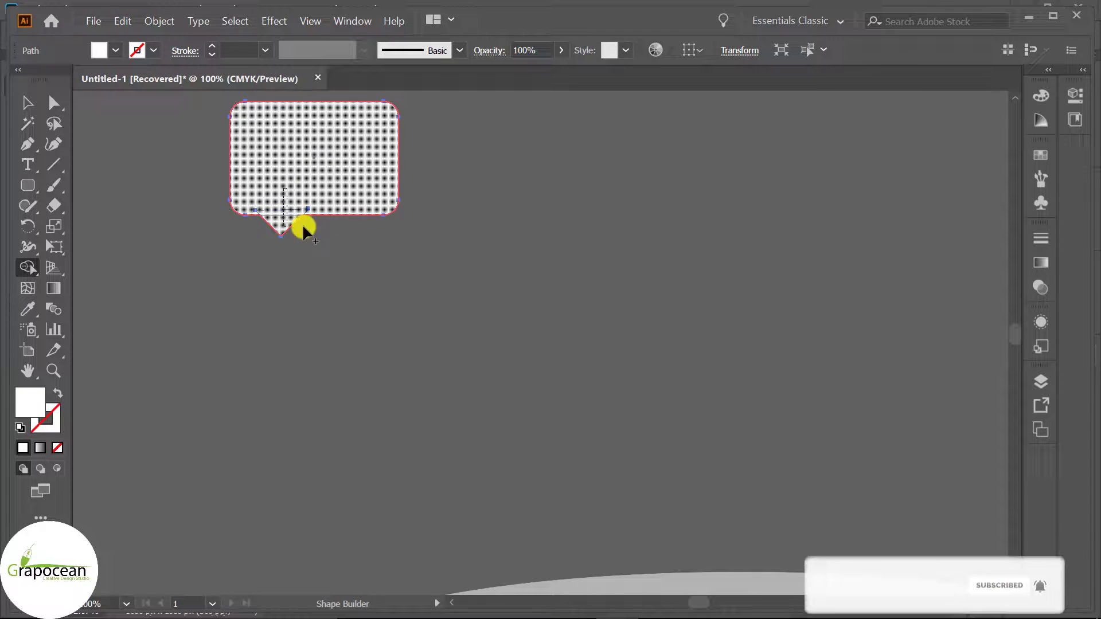
pyautogui.click(303, 229)
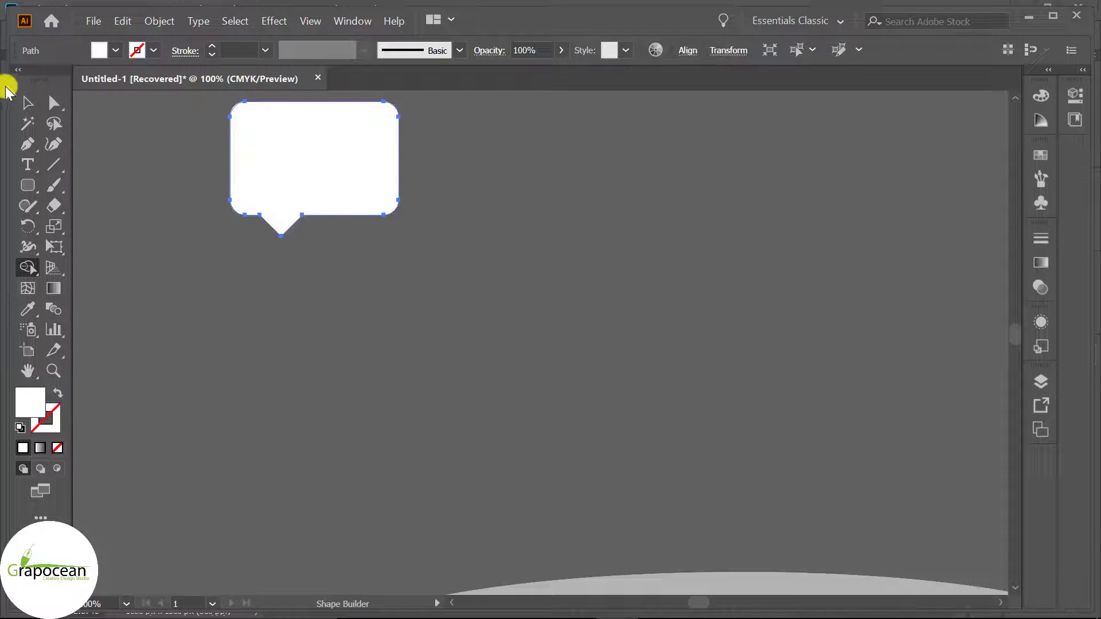
pyautogui.click(27, 102)
pyautogui.click(216, 226)
pyautogui.click(362, 168)
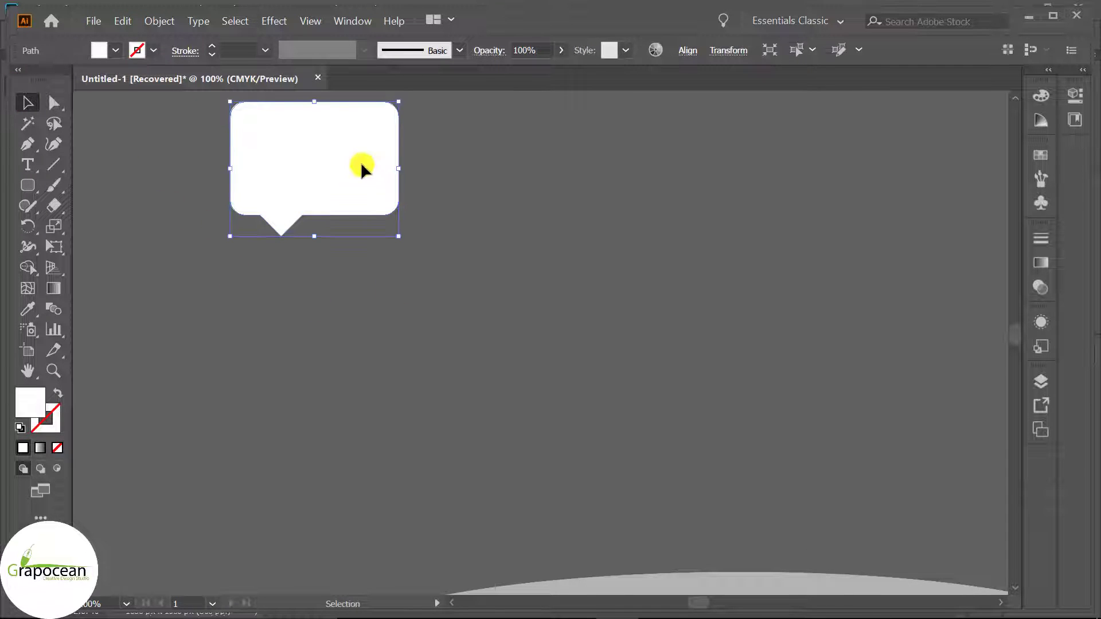
pyautogui.click(310, 21)
# - Apply 3D Extrude & Bevel to the bubble, rotated to a custom angle with 30 pt depth
pyautogui.click(276, 21)
pyautogui.moveTo(285, 122)
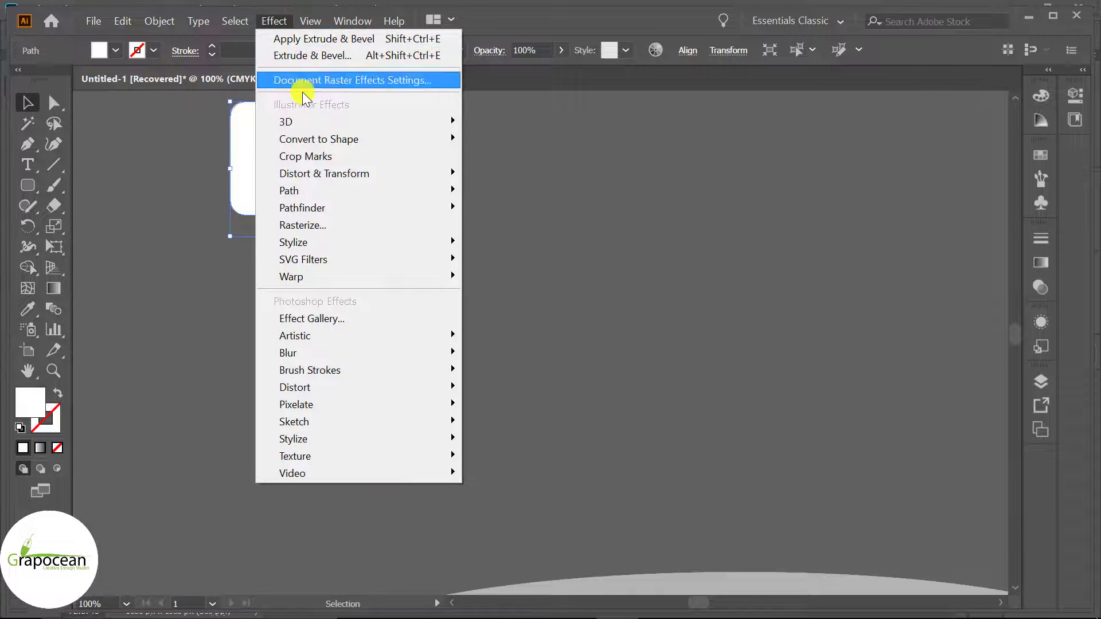
pyautogui.click(523, 123)
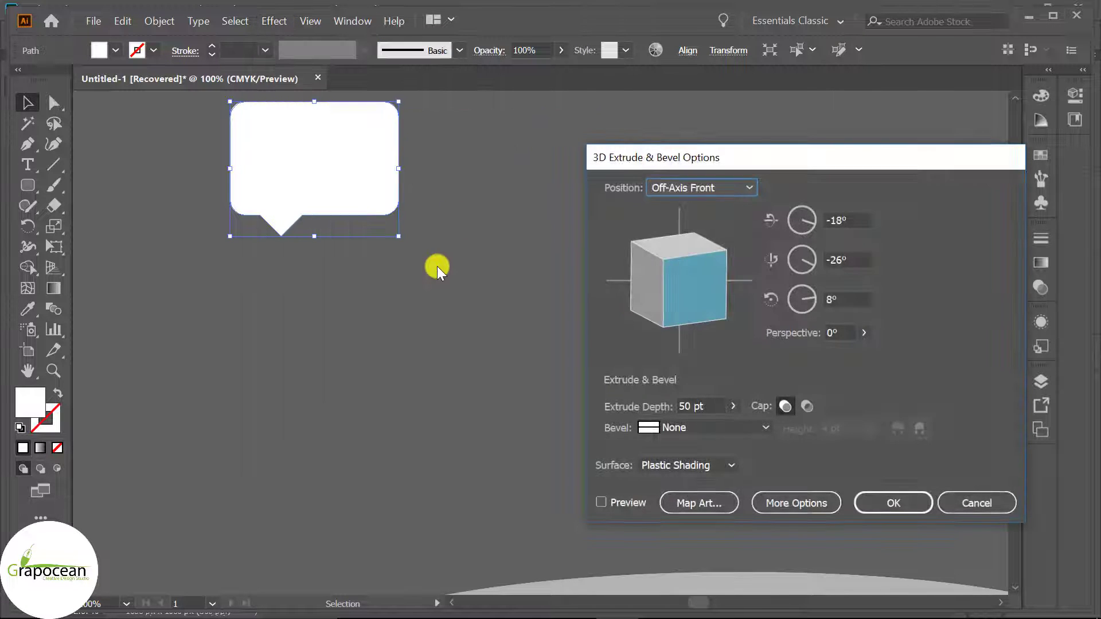
pyautogui.click(628, 502)
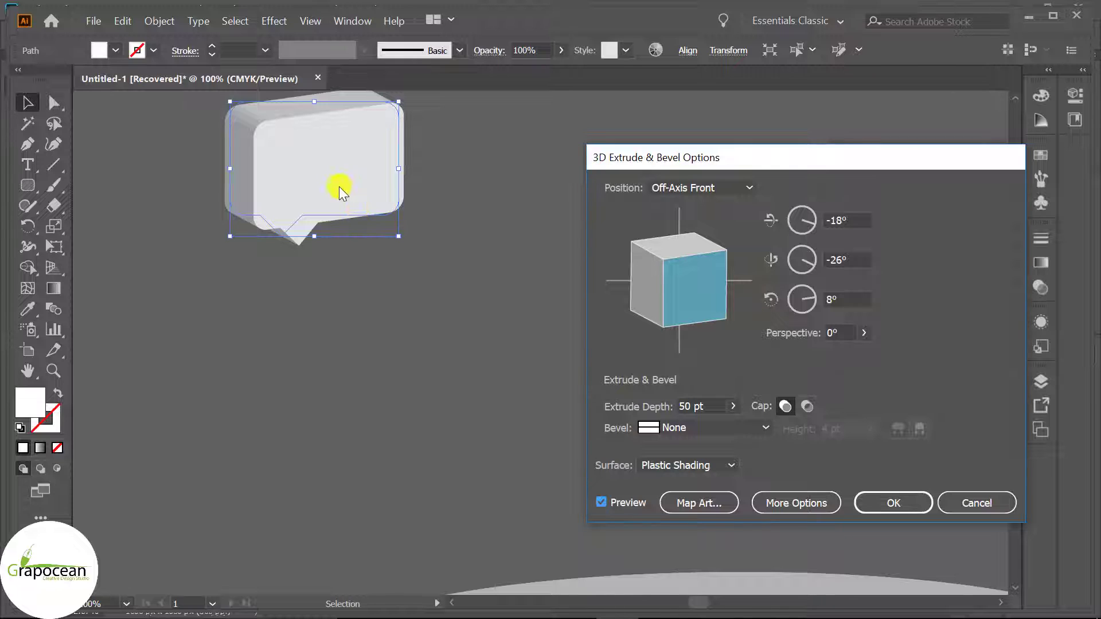
pyautogui.moveTo(647, 304); pyautogui.dragTo(682, 314)
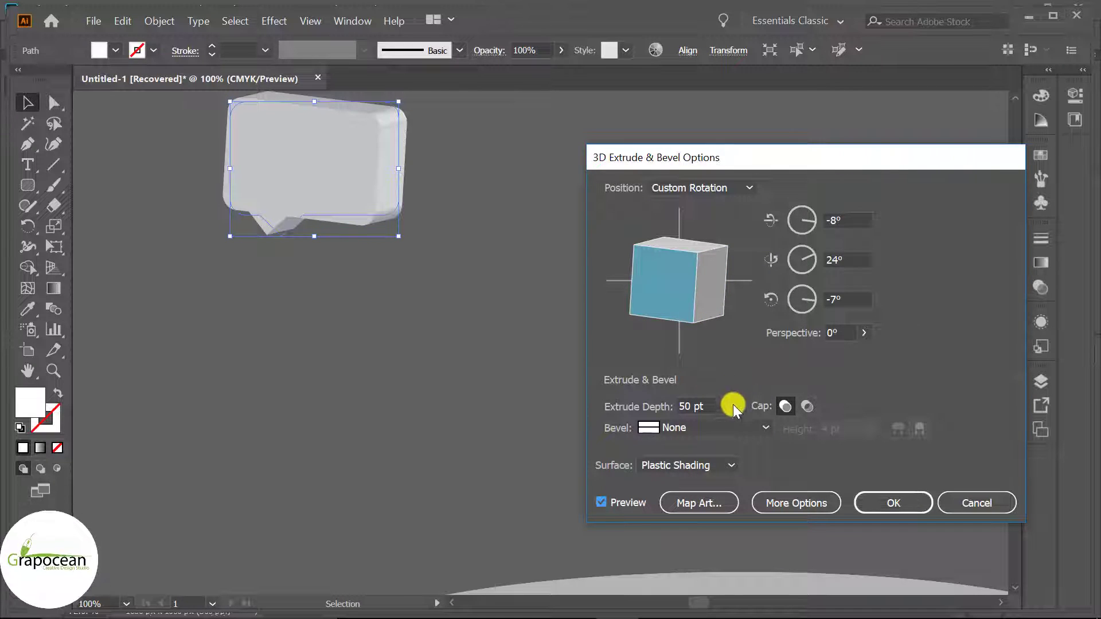
pyautogui.click(704, 429)
pyautogui.moveTo(668, 430); pyautogui.dragTo(667, 411)
pyautogui.hotkey('ctrl', 'j')
pyautogui.write('20')
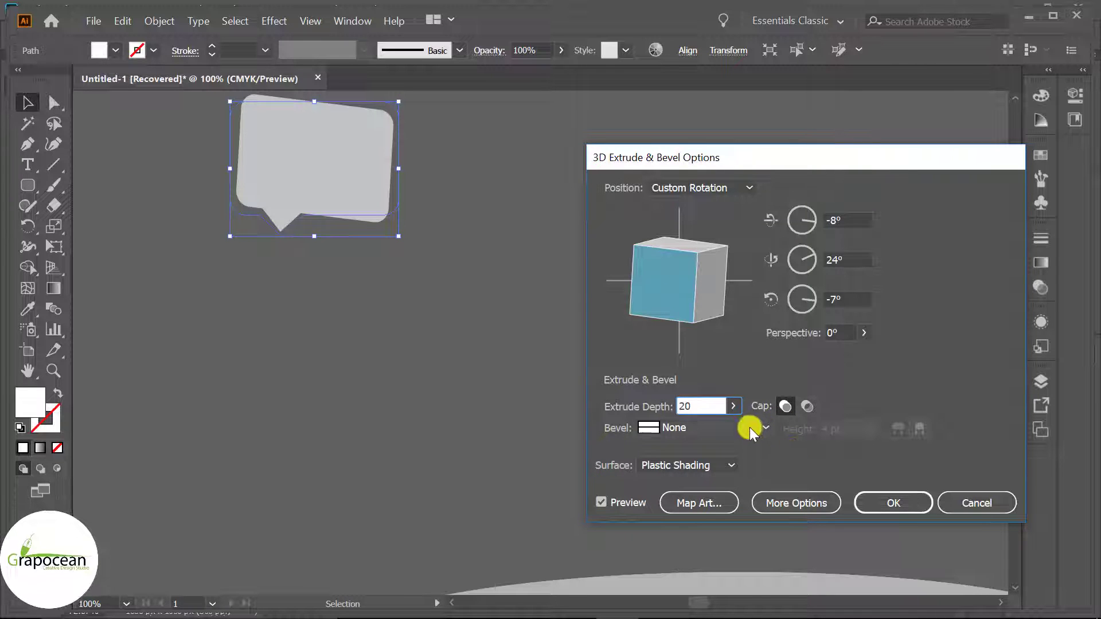
pyautogui.click(732, 406)
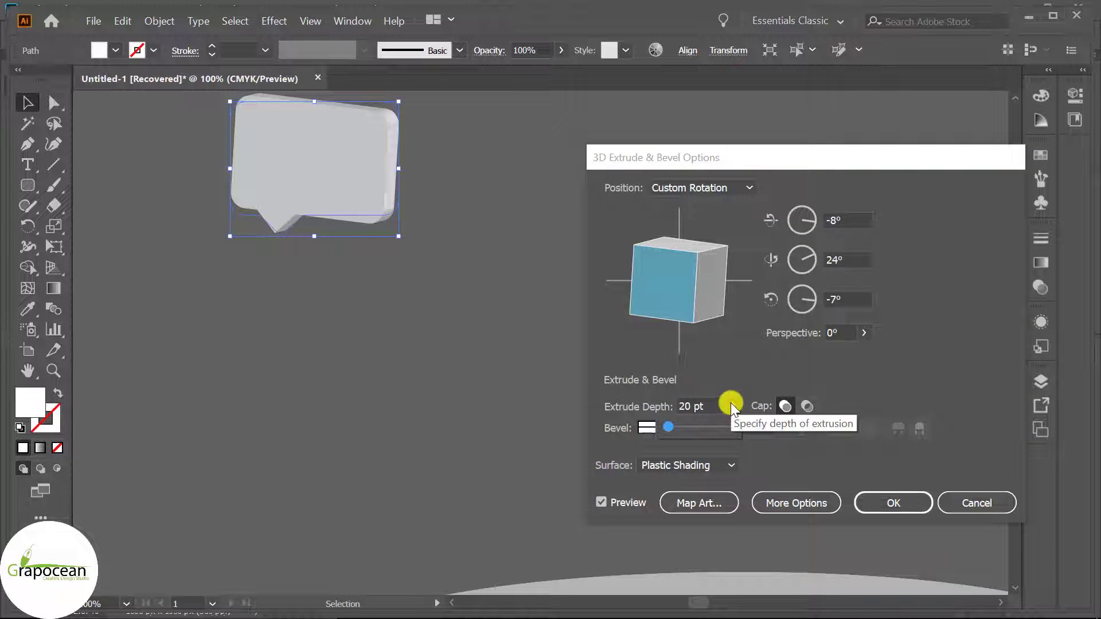
pyautogui.click(630, 408)
pyautogui.write('30')
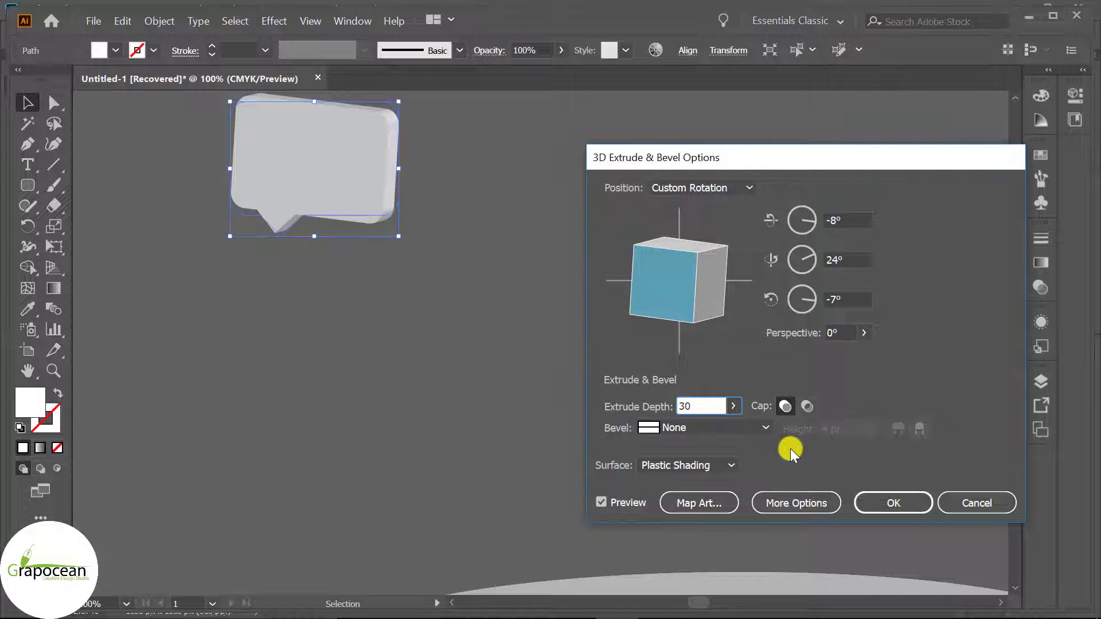
pyautogui.click(730, 408)
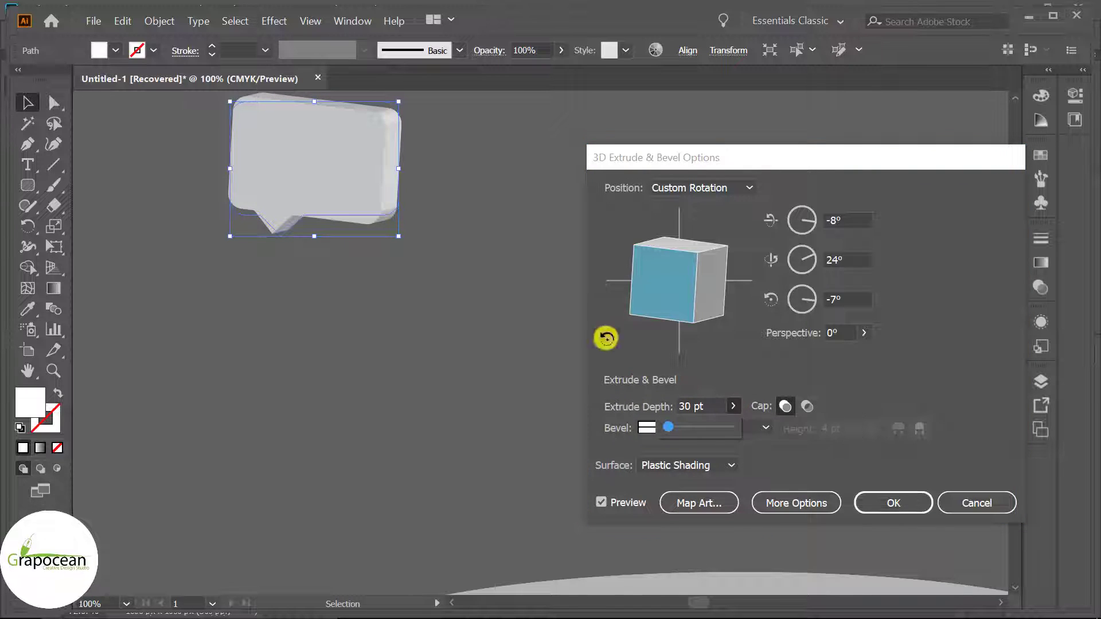
# - Give the bubble a Tall-Round bevel, apply the 3D effect and move it down-right
pyautogui.click(710, 465)
pyautogui.click(728, 427)
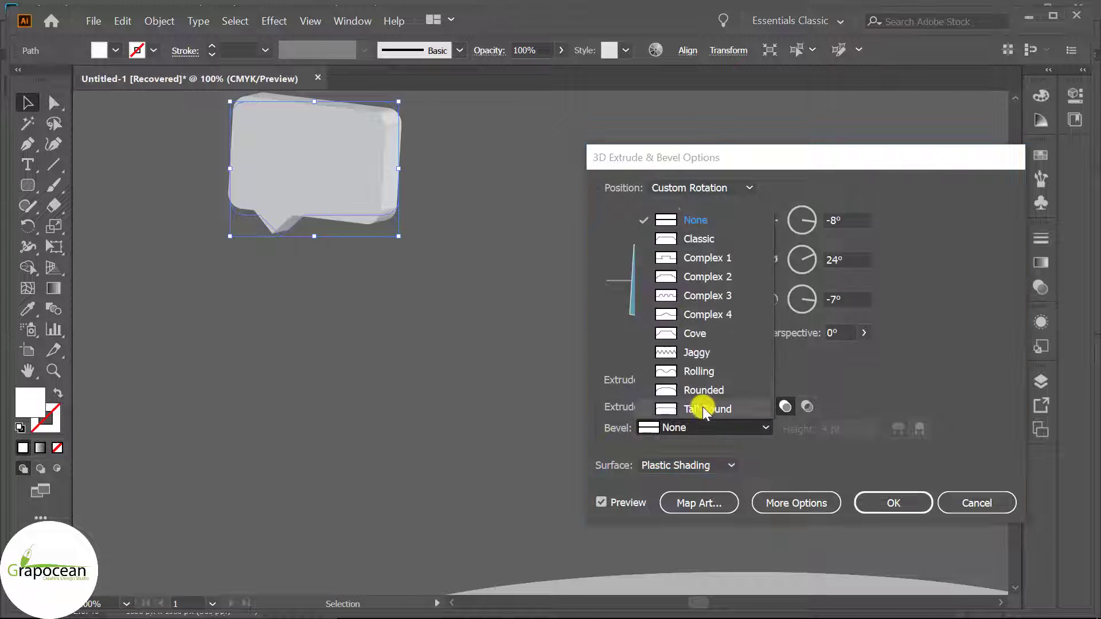
pyautogui.click(699, 390)
pyautogui.click(710, 434)
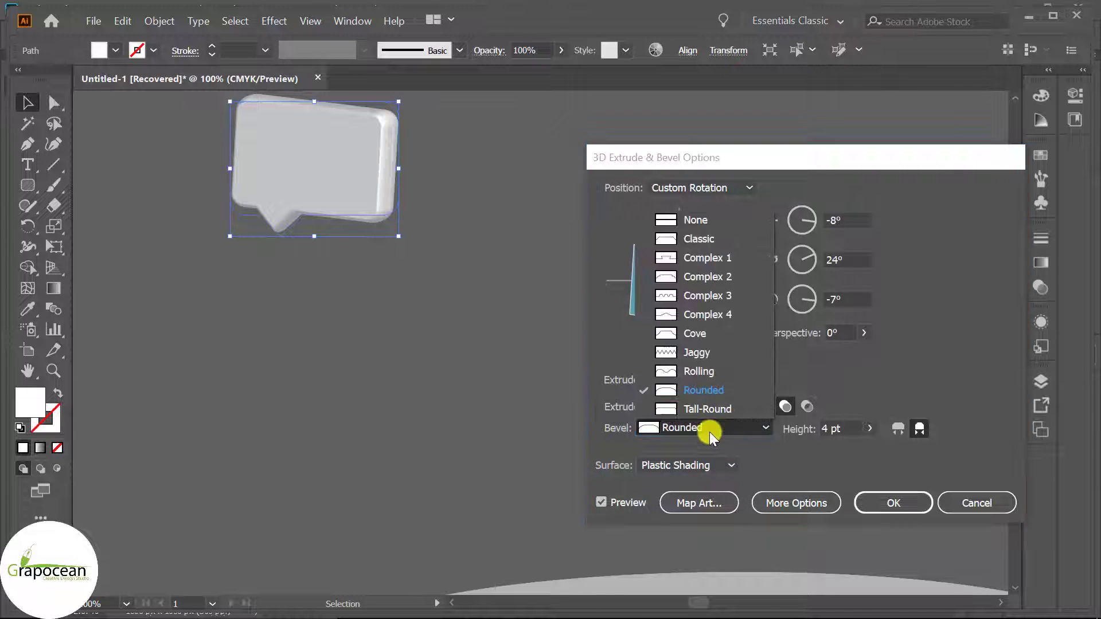
pyautogui.click(696, 370)
pyautogui.click(705, 426)
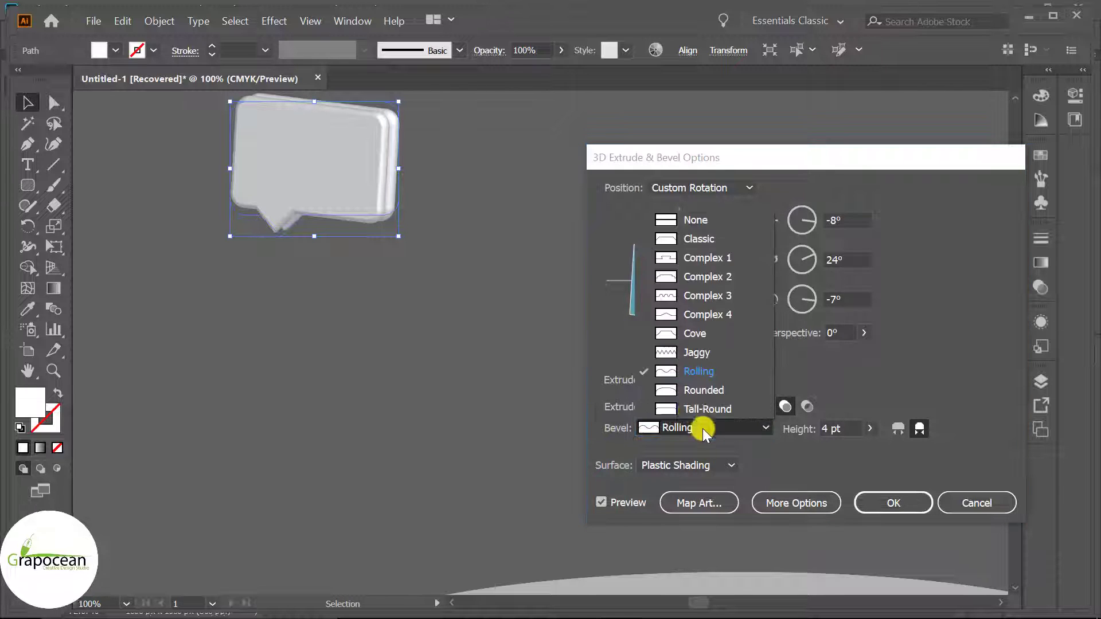
pyautogui.press('Down')
pyautogui.press('Down')
pyautogui.press('Down')
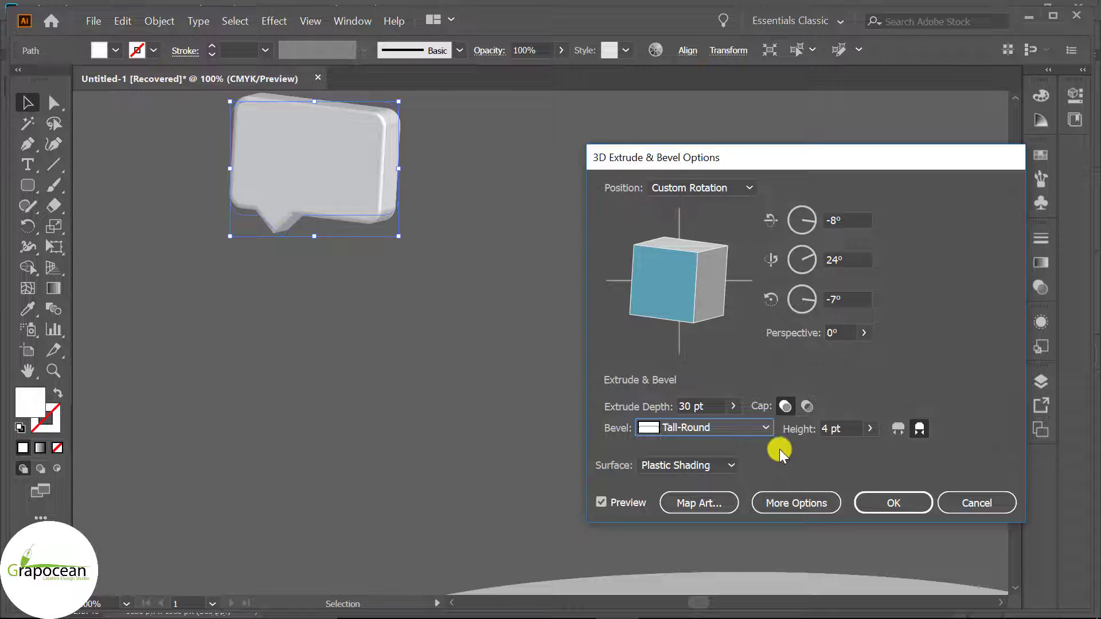
pyautogui.click(835, 430)
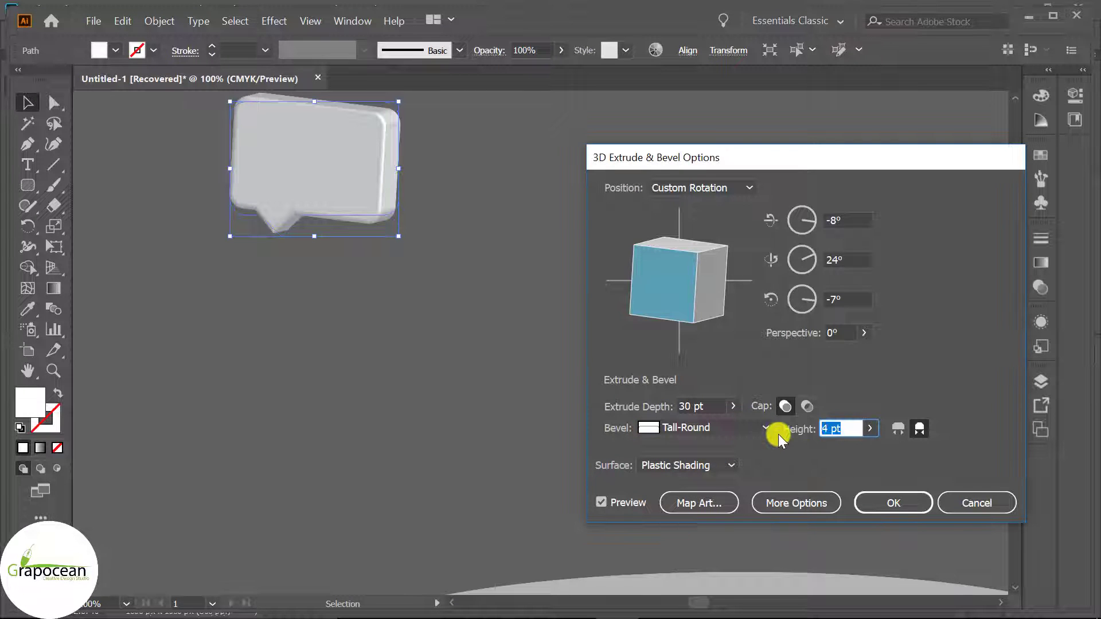
pyautogui.press('Return')
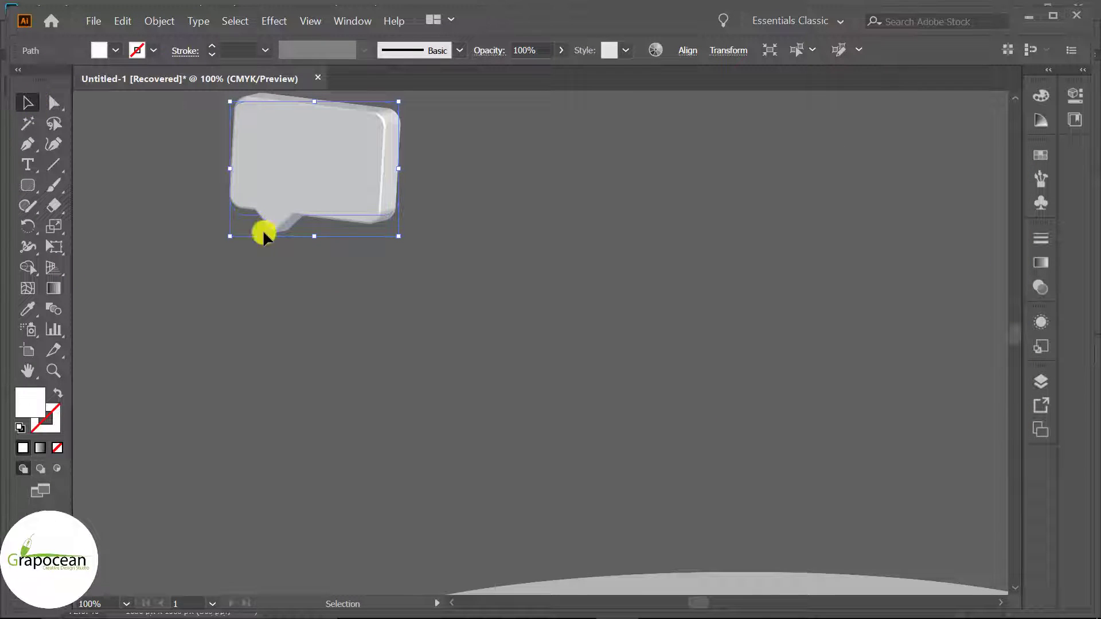
pyautogui.moveTo(361, 216); pyautogui.dragTo(404, 316)
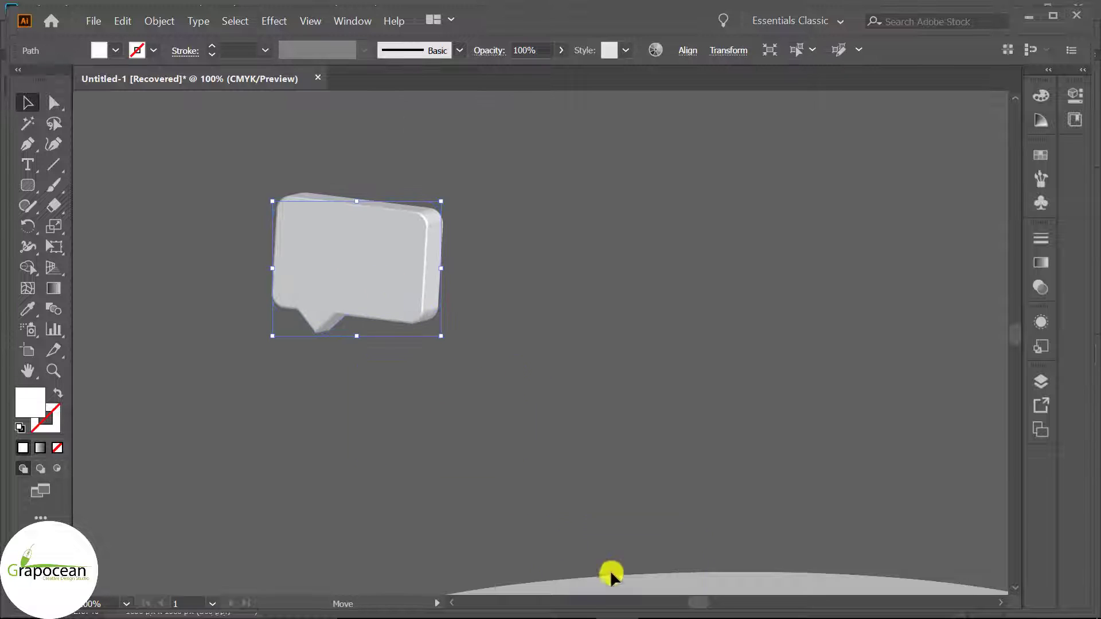
# - Paste the 3D bubble into the Photoshop post, scaled to 48.82% beside the man's head
pyautogui.click(661, 606)
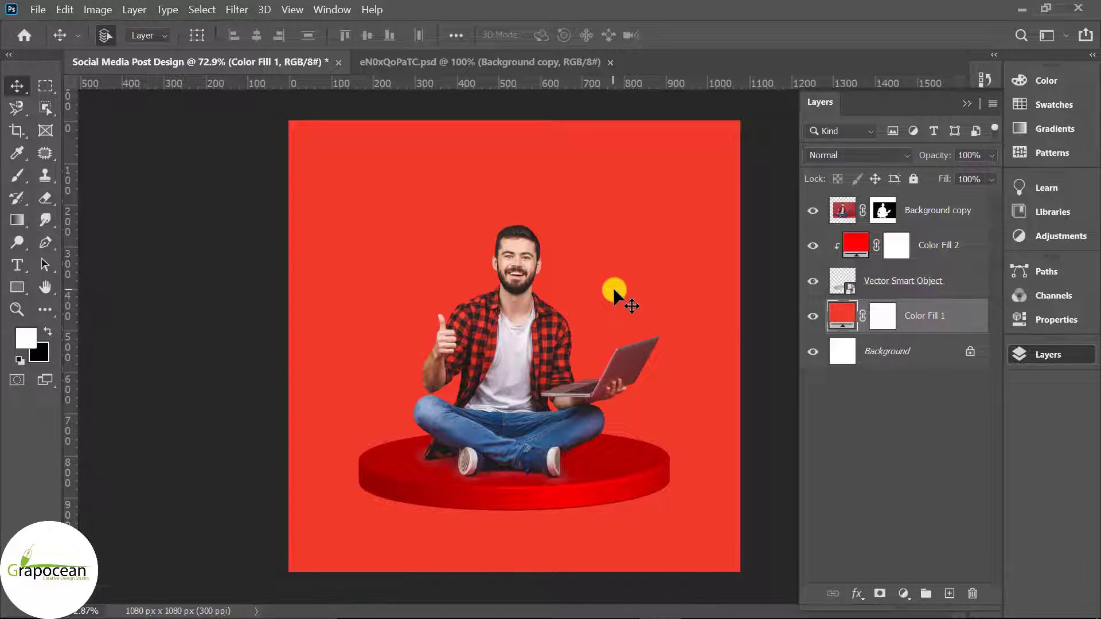
pyautogui.hotkey('ctrl', 'v')
pyautogui.moveTo(761, 403)
pyautogui.mouseDown()
pyautogui.moveTo(679, 325)
pyautogui.moveTo(641, 352)
pyautogui.mouseUp()
pyautogui.moveTo(616, 295); pyautogui.dragTo(615, 276)
pyautogui.moveTo(669, 307); pyautogui.dragTo(660, 308)
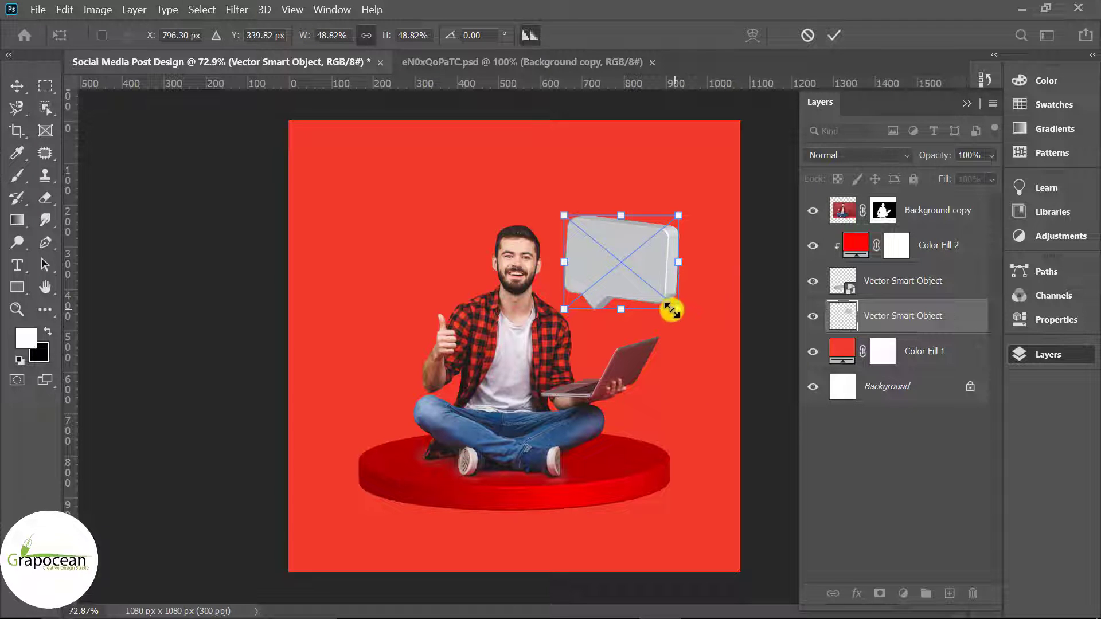
pyautogui.click(832, 36)
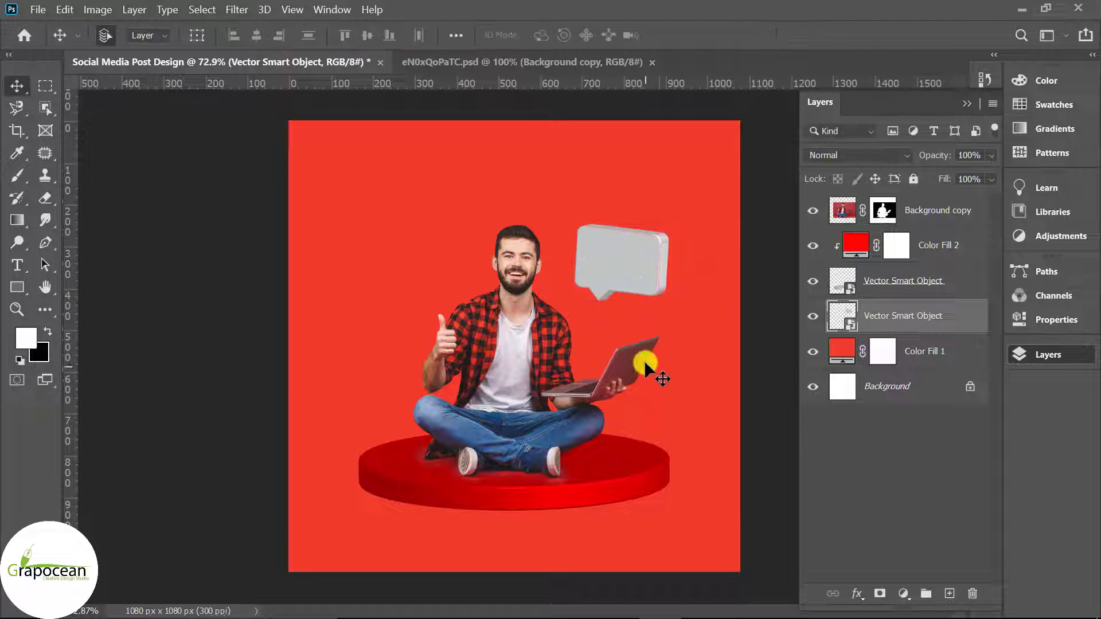
pyautogui.scroll(2, 651, 258)
pyautogui.scroll(3, 659, 255)
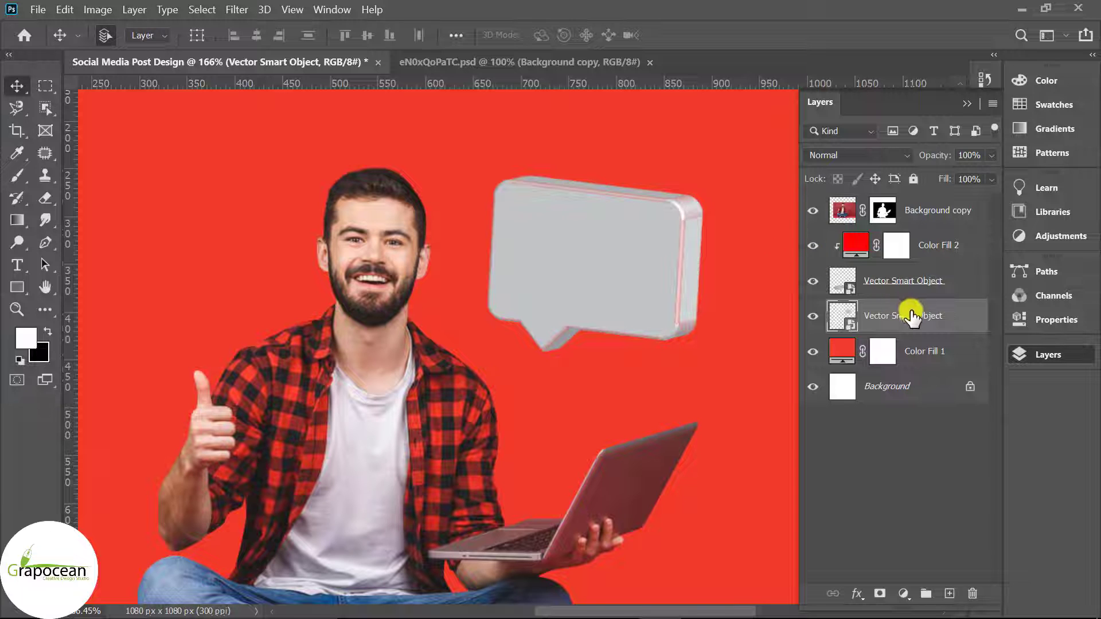
# - Tint the speech bubble red with an ff0000 Solid Color fill clipped to it in Multiply mode
pyautogui.click(903, 593)
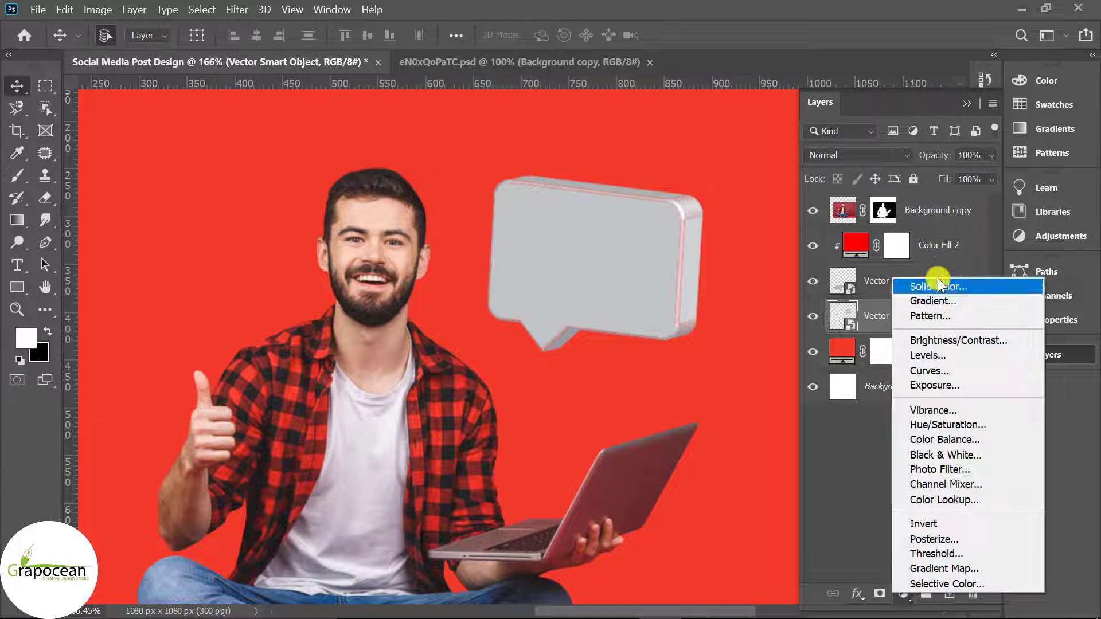
pyautogui.click(940, 285)
pyautogui.write('ff0000')
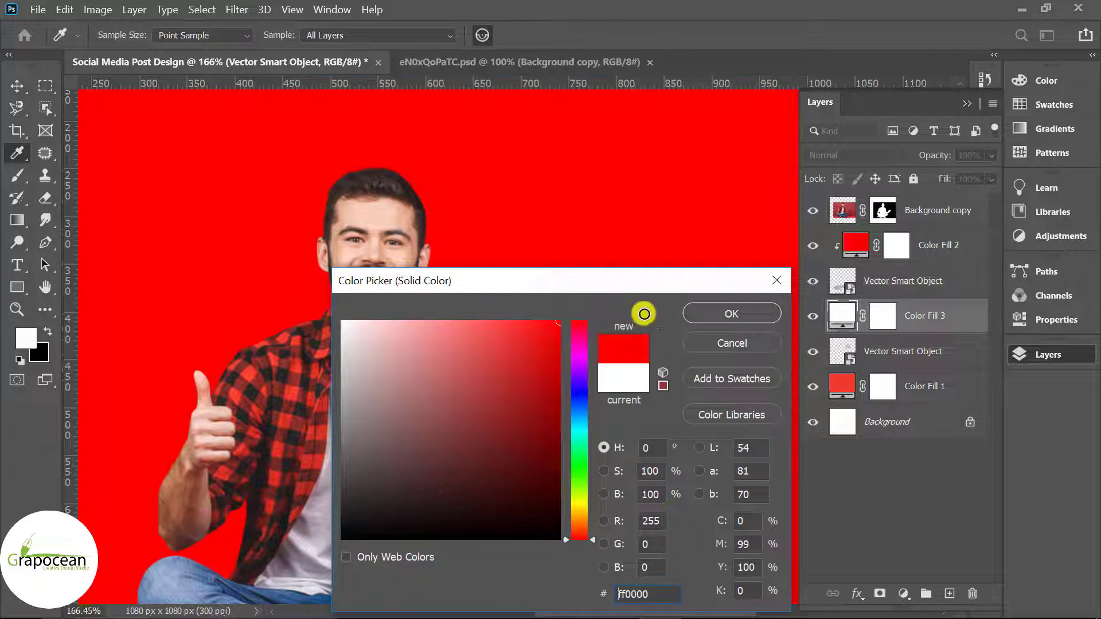
pyautogui.click(736, 314)
pyautogui.rightClick(956, 315)
pyautogui.click(794, 342)
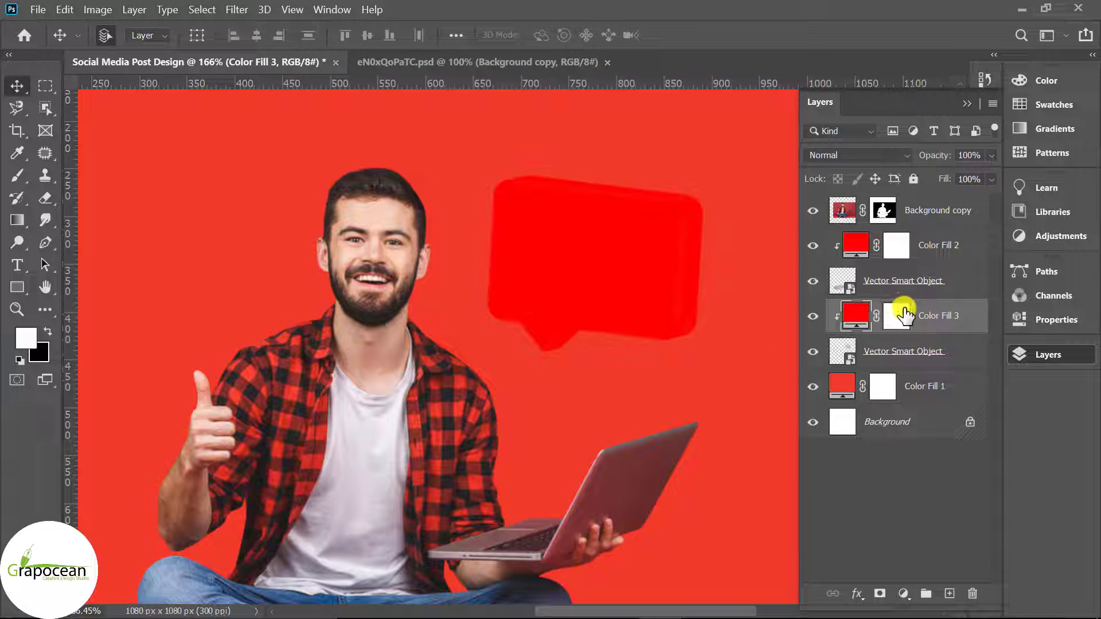
pyautogui.click(913, 355)
pyautogui.click(927, 321)
pyautogui.click(857, 155)
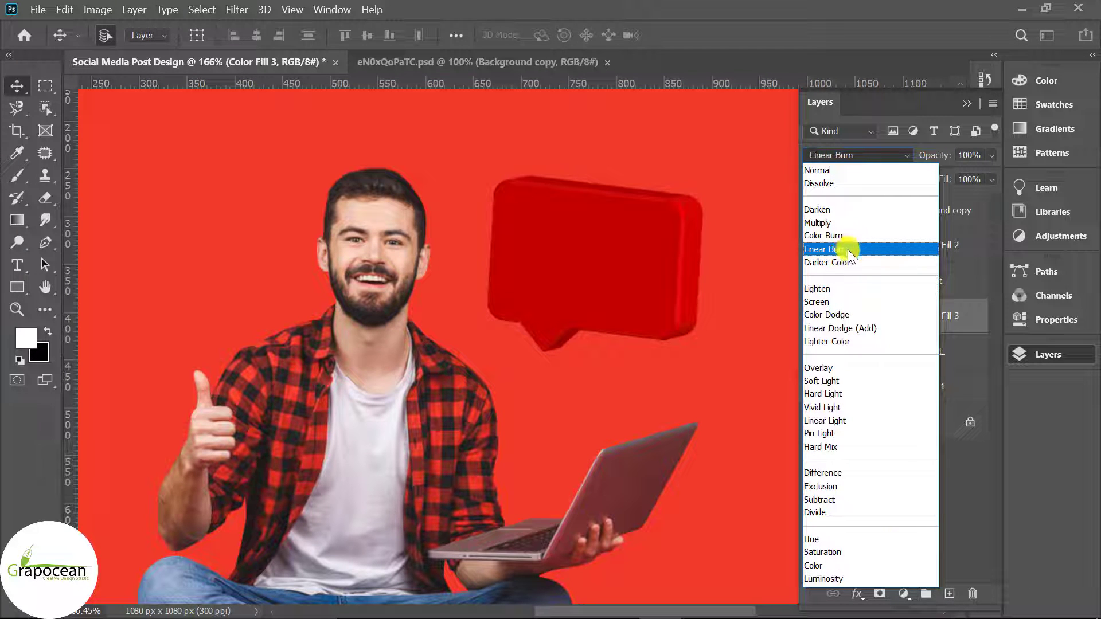
pyautogui.click(838, 217)
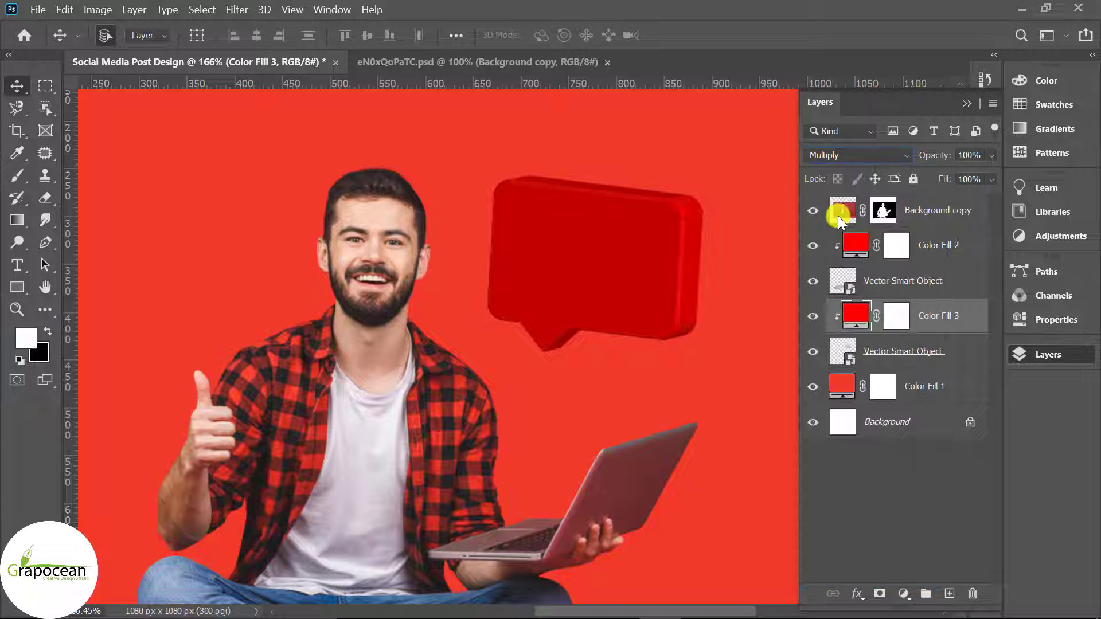
# - Open the Color Fill 1 background colour picker to start re-picking its red
pyautogui.keyDown('ctrl'); pyautogui.click(548, 406); pyautogui.keyUp('ctrl')
pyautogui.scroll(-5, 579, 417)
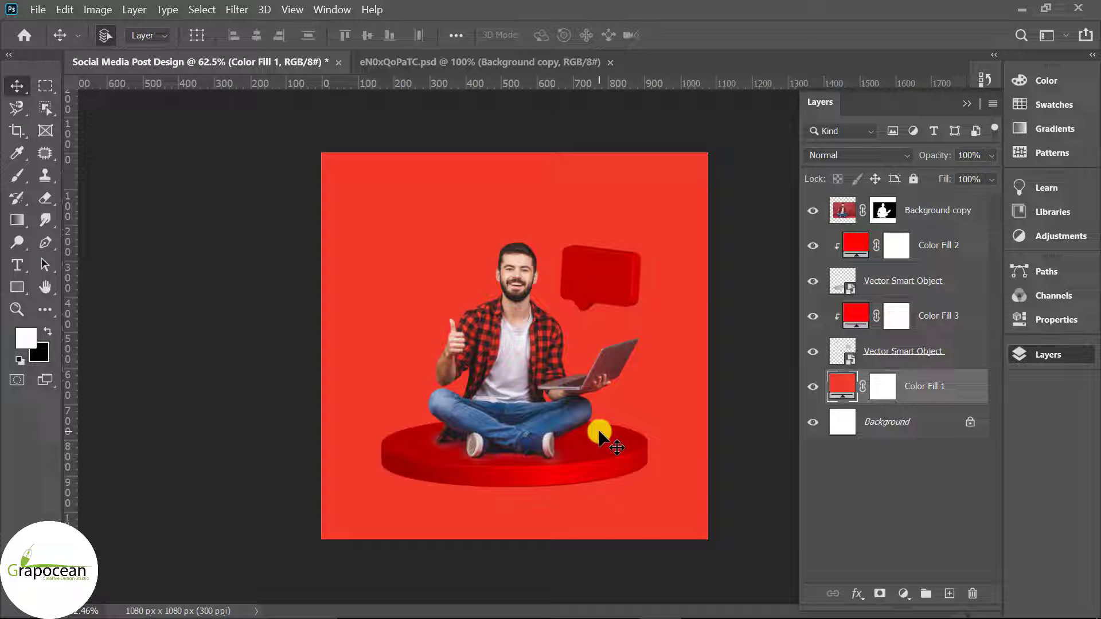
pyautogui.scroll(2, 654, 315)
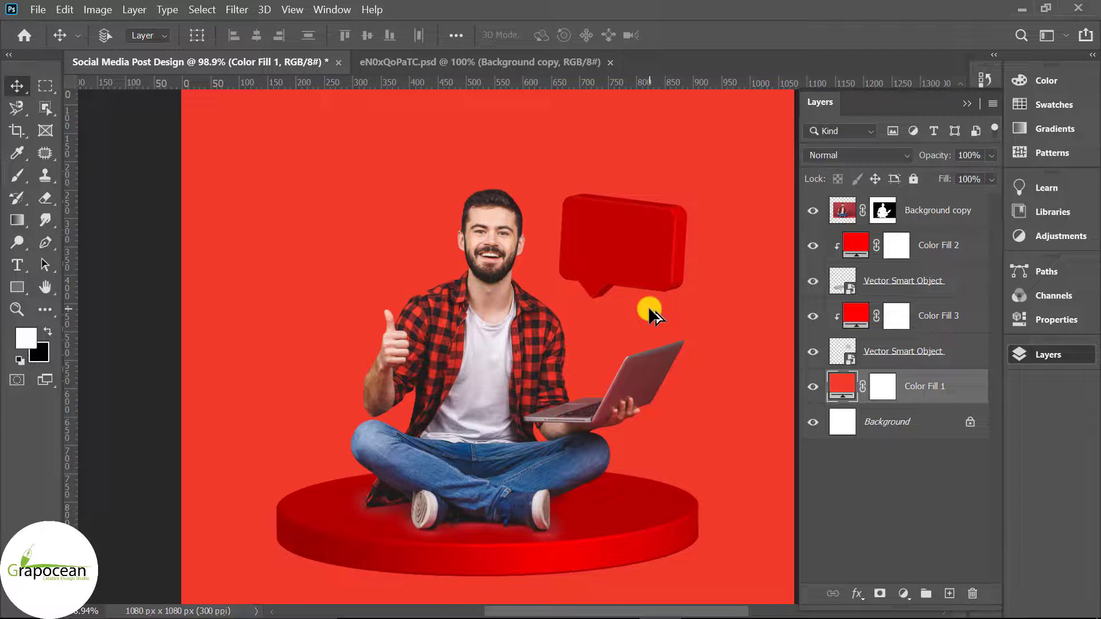
pyautogui.scroll(2, 647, 305)
pyautogui.scroll(-2, 579, 336)
pyautogui.scroll(-2, 641, 390)
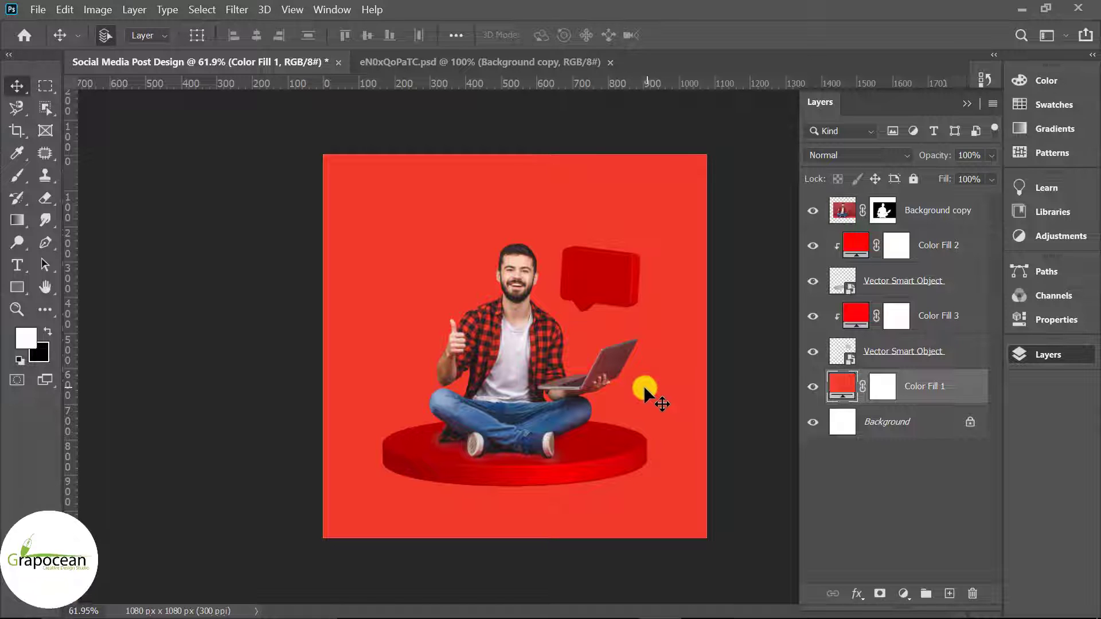
pyautogui.doubleClick(841, 390)
pyautogui.moveTo(627, 337); pyautogui.dragTo(614, 453)
# - Change the Color Fill 1 background to the deeper red #b80000
pyautogui.click(614, 453)
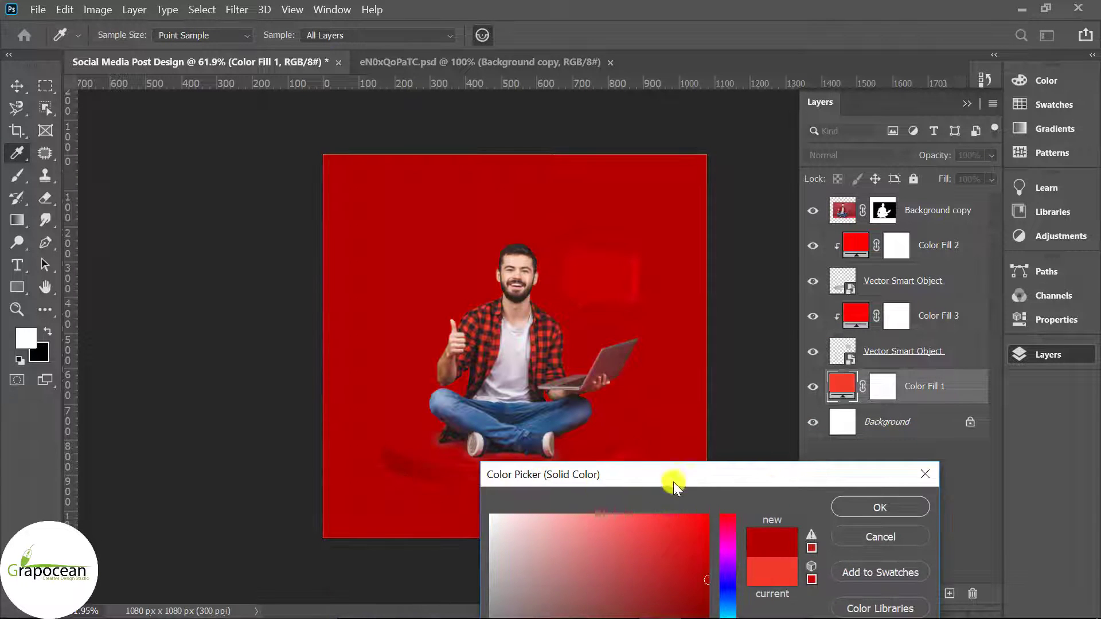
pyautogui.moveTo(740, 481); pyautogui.dragTo(901, 248)
pyautogui.moveTo(866, 359)
pyautogui.mouseDown()
pyautogui.moveTo(909, 312)
pyautogui.moveTo(912, 343)
pyautogui.mouseUp()
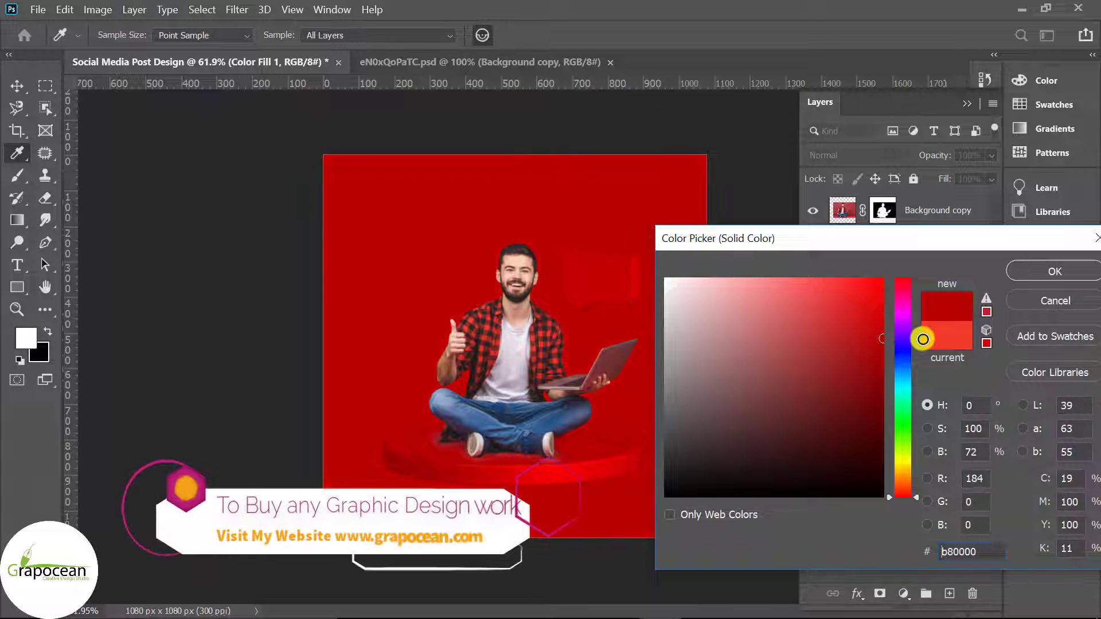
pyautogui.click(1053, 273)
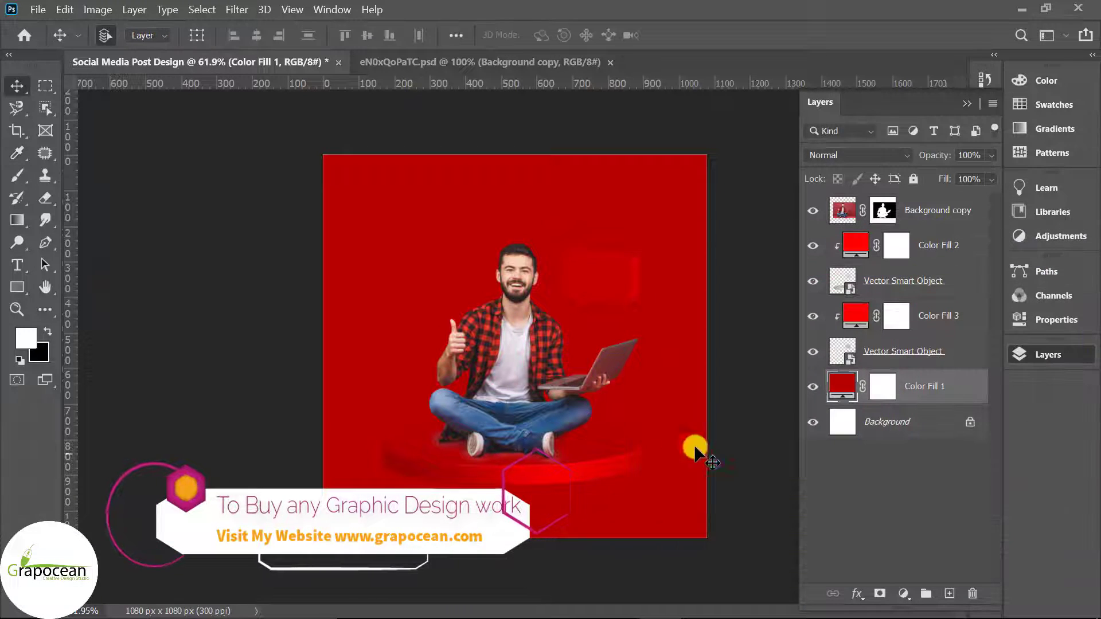
# - Apply the man's layer mask and duplicate his layer as Background copy 2
pyautogui.click(848, 214)
pyautogui.rightClick(860, 217)
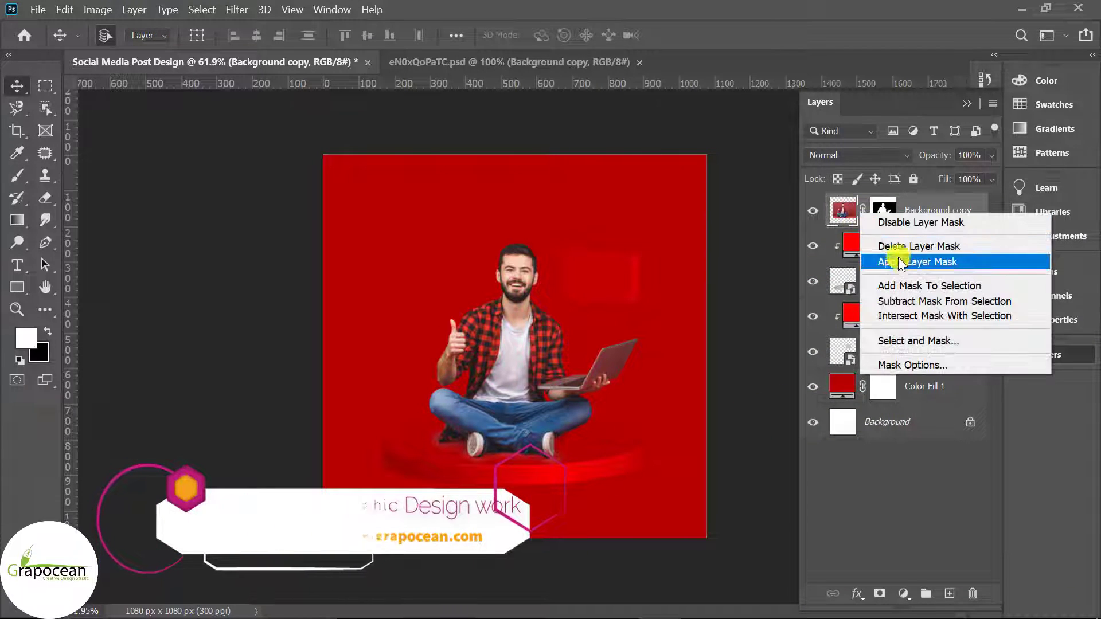
pyautogui.click(917, 261)
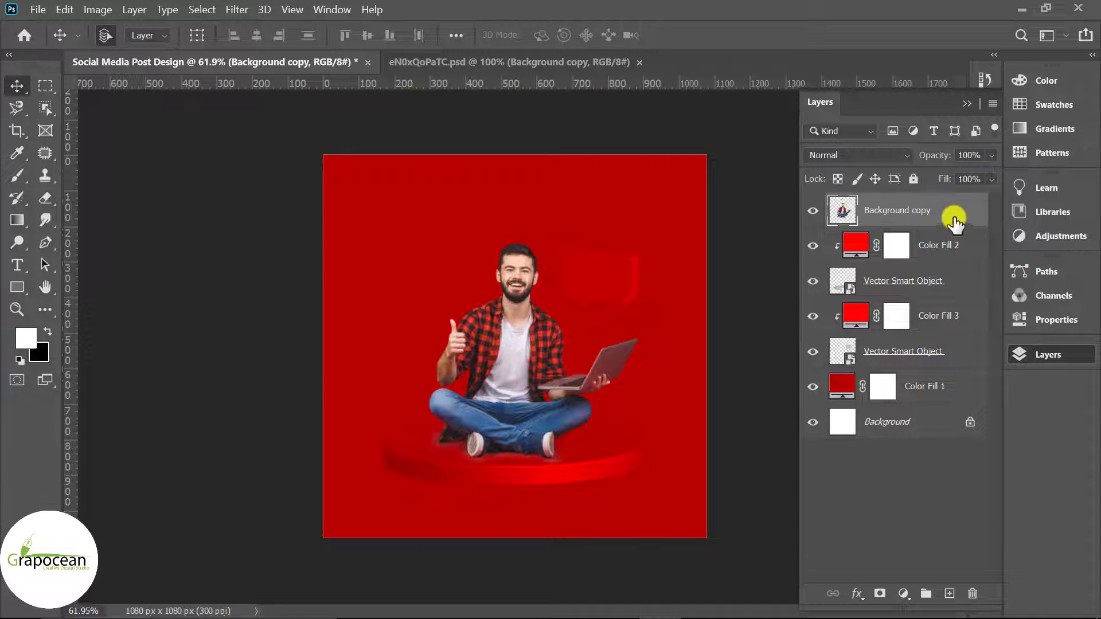
pyautogui.moveTo(953, 216); pyautogui.dragTo(949, 593)
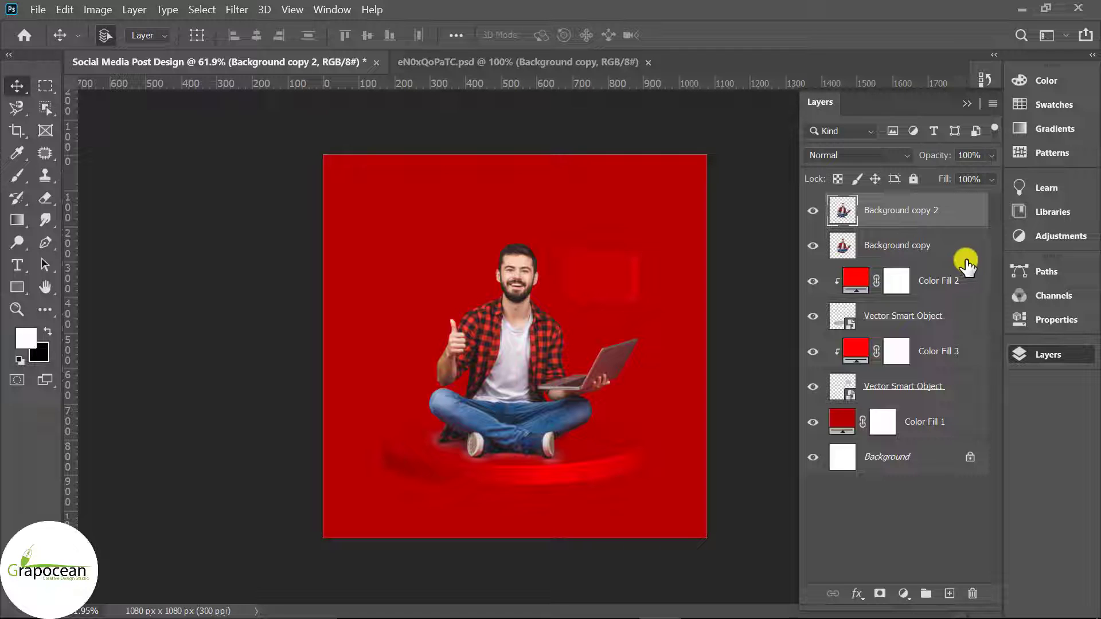
# - Give Background copy 2 a black Color Overlay layer style
pyautogui.rightClick(974, 217)
pyautogui.click(790, 22)
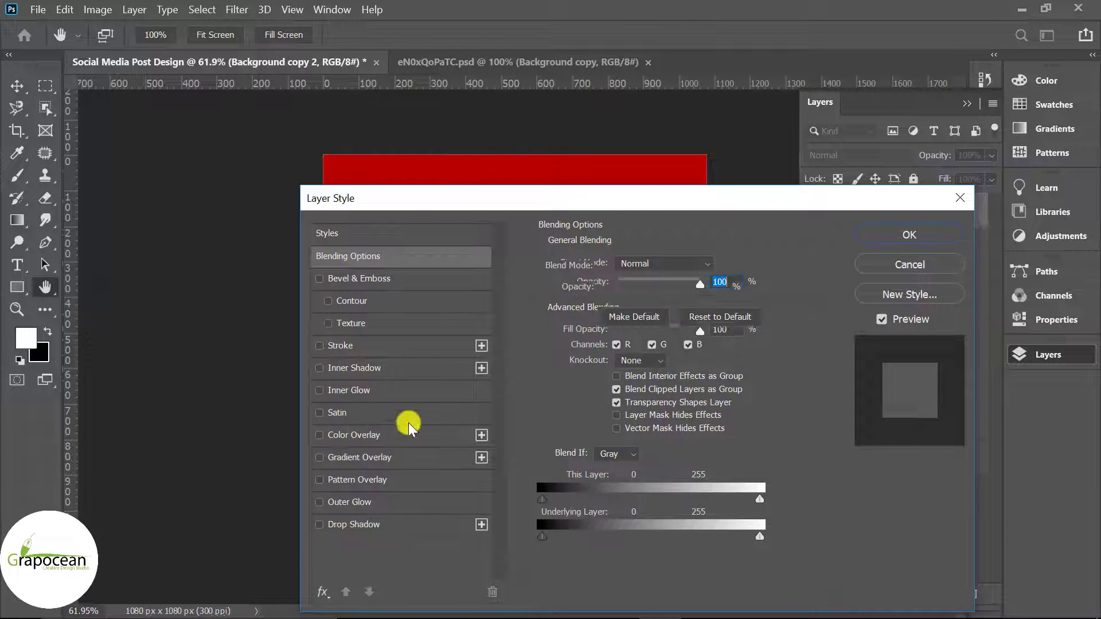
pyautogui.click(367, 434)
pyautogui.moveTo(659, 200); pyautogui.dragTo(783, 405)
pyautogui.click(842, 473)
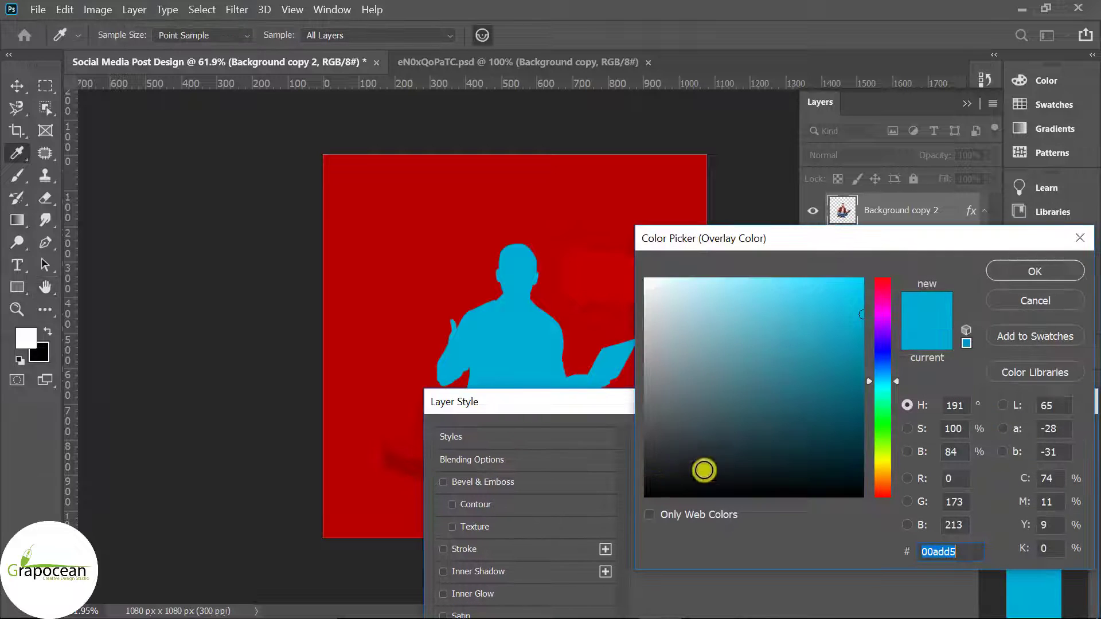
pyautogui.moveTo(733, 486); pyautogui.dragTo(801, 432)
pyautogui.click(1032, 278)
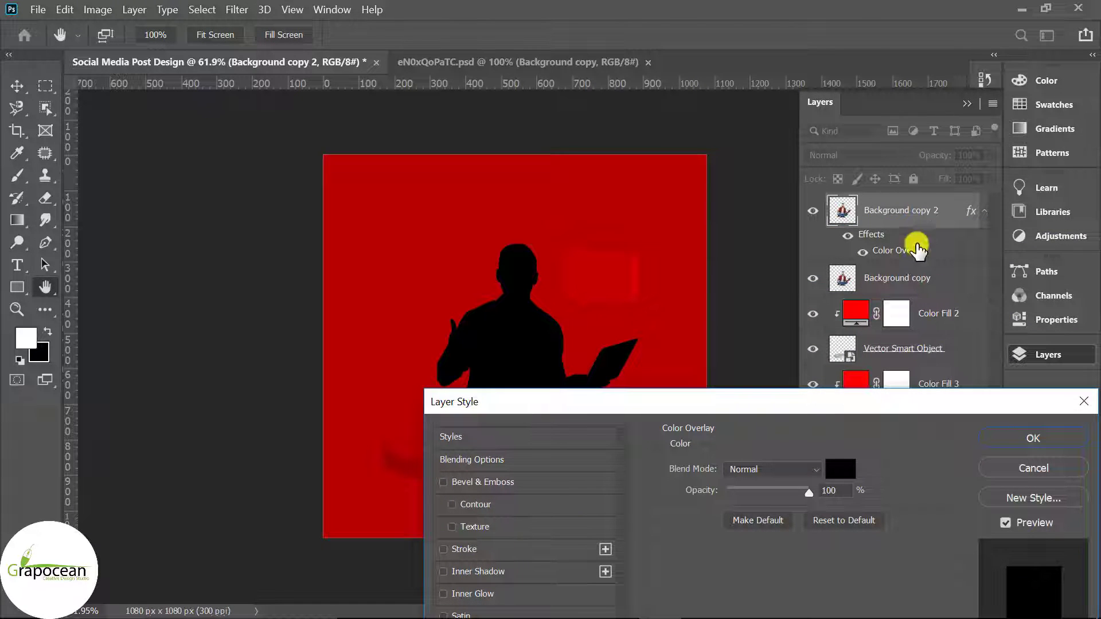
pyautogui.click(1026, 438)
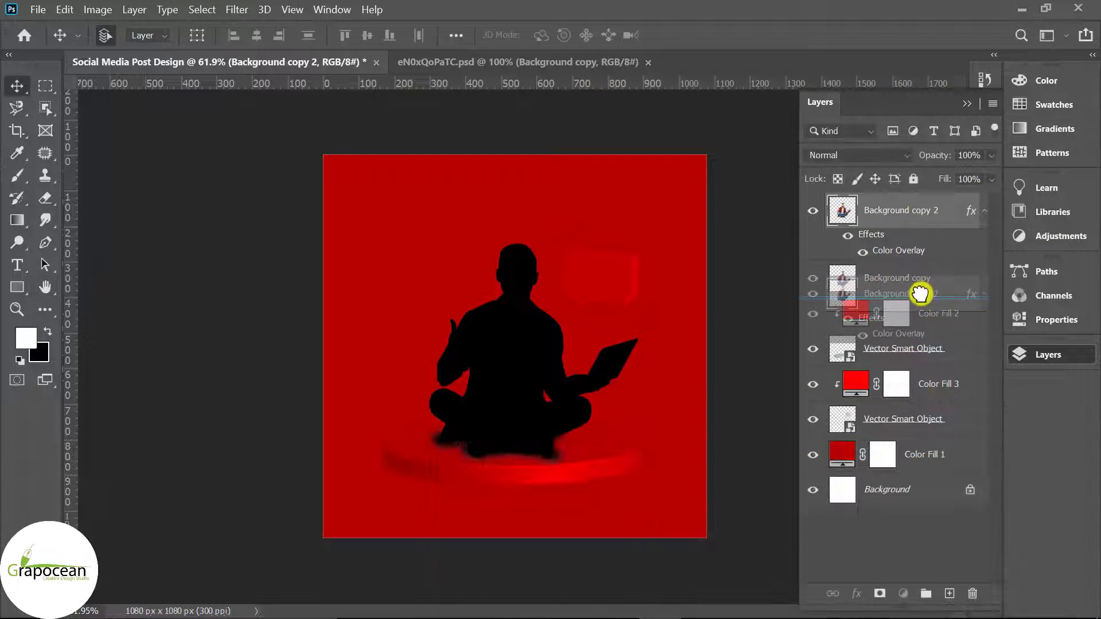
# - Move the black silhouette below the man and skew it up-left into a cast shadow
pyautogui.moveTo(933, 216); pyautogui.dragTo(921, 315)
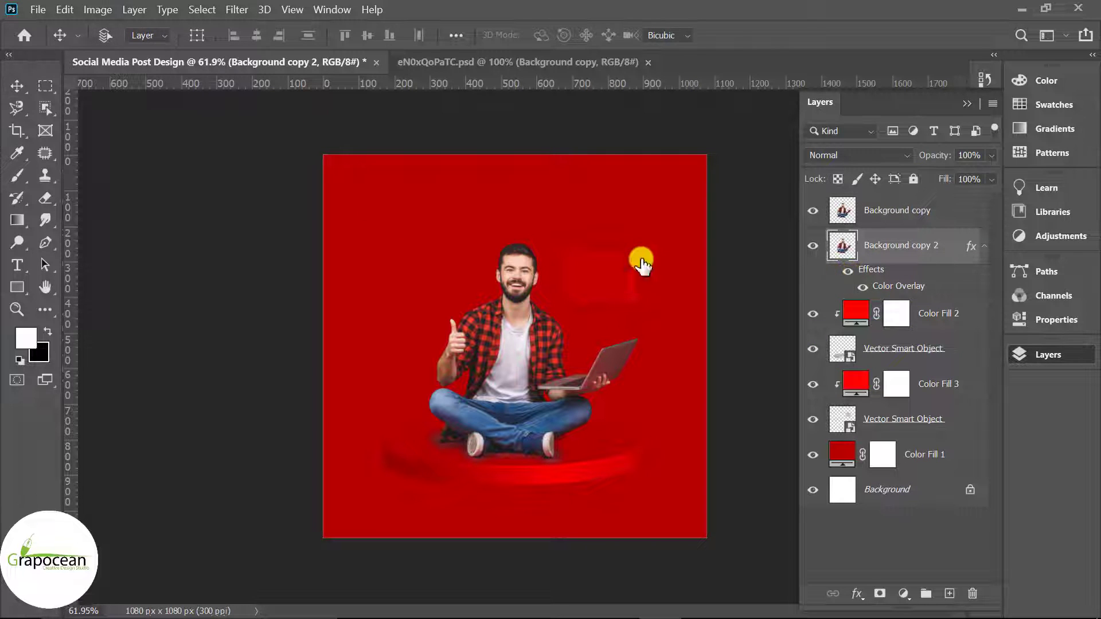
pyautogui.hotkey('ctrl', 't')
pyautogui.moveTo(427, 246); pyautogui.dragTo(390, 236)
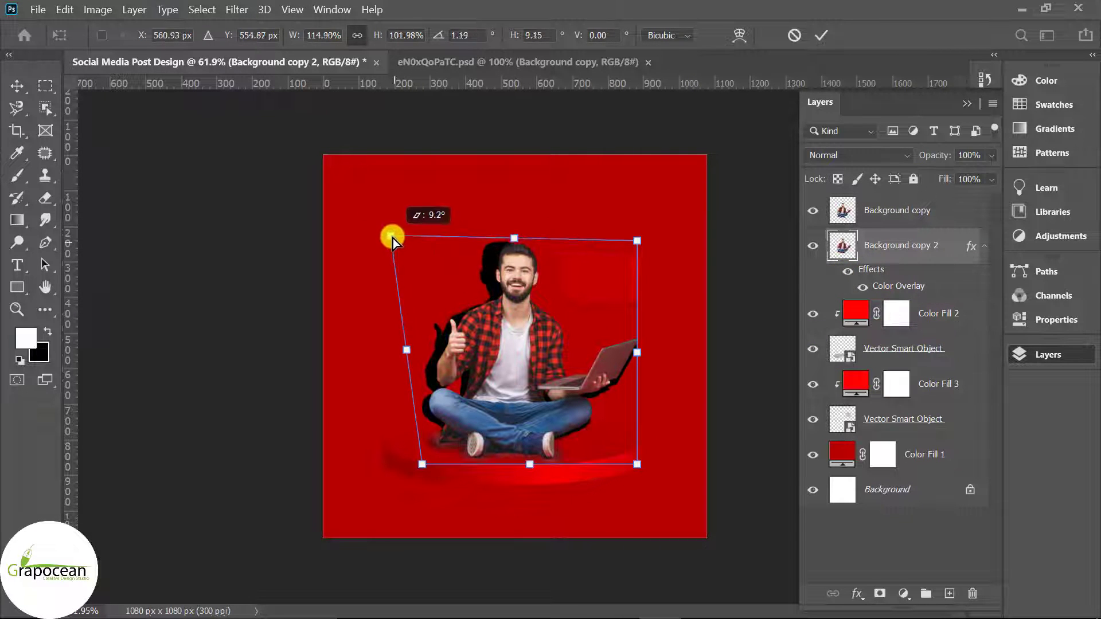
pyautogui.moveTo(617, 245); pyautogui.dragTo(611, 235)
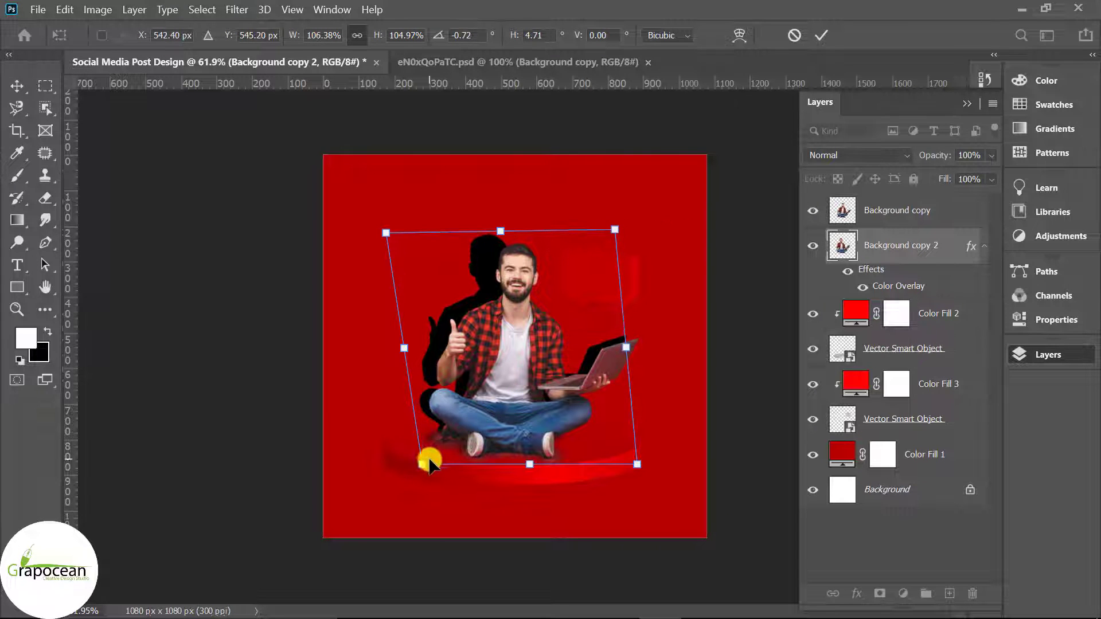
pyautogui.moveTo(432, 465); pyautogui.dragTo(430, 459)
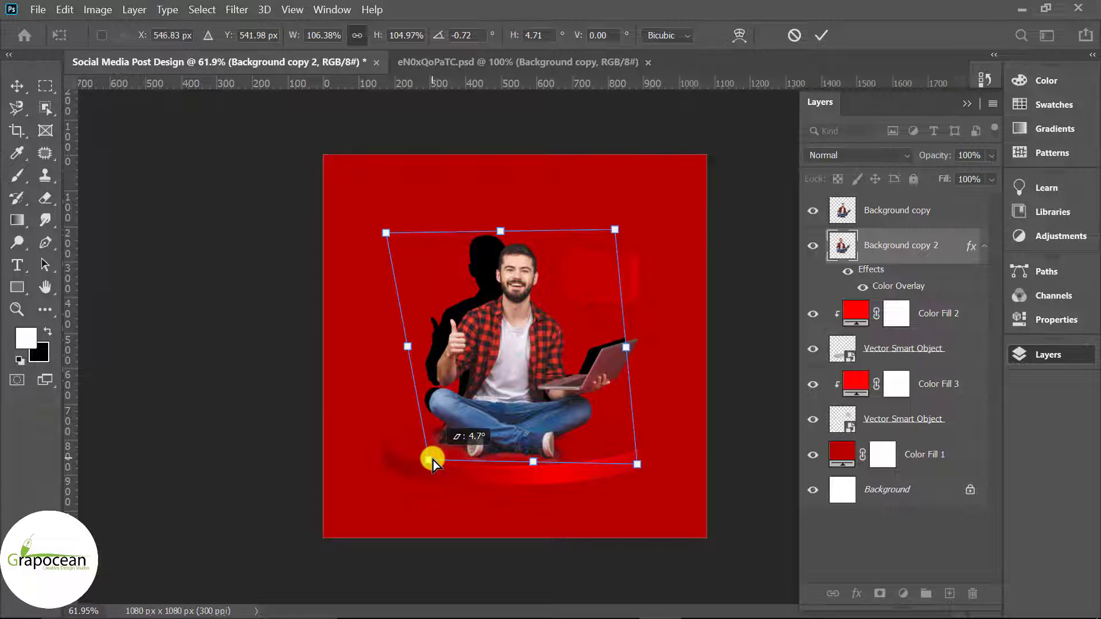
pyautogui.click(820, 36)
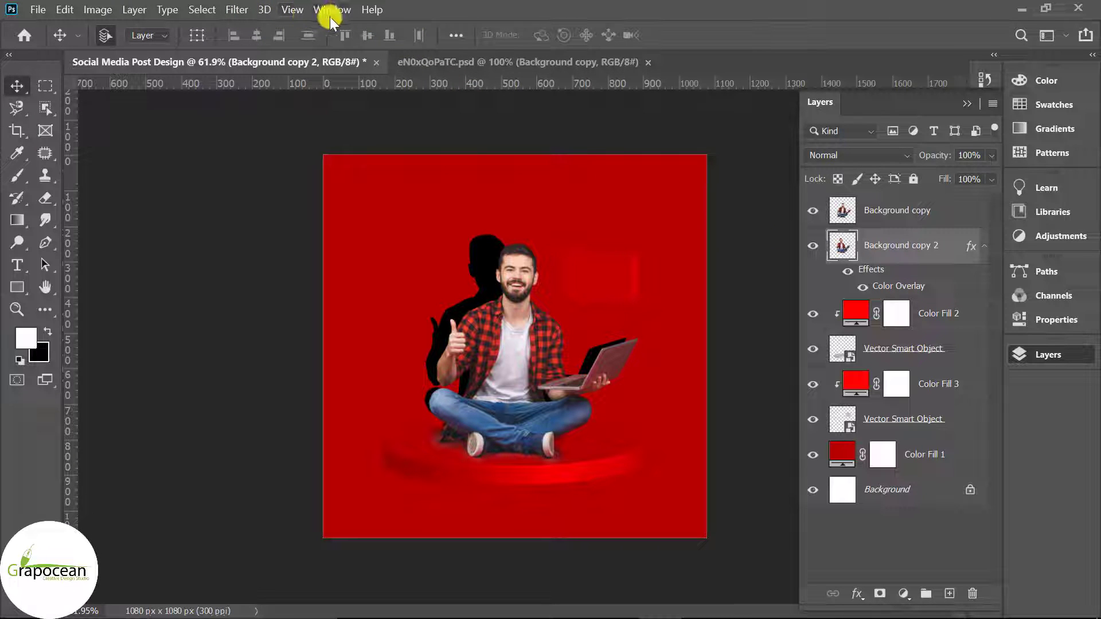
# - Fade the shadow layer to 17% opacity and apply a 6.6 px Gaussian Blur
pyautogui.moveTo(991, 155); pyautogui.dragTo(935, 174)
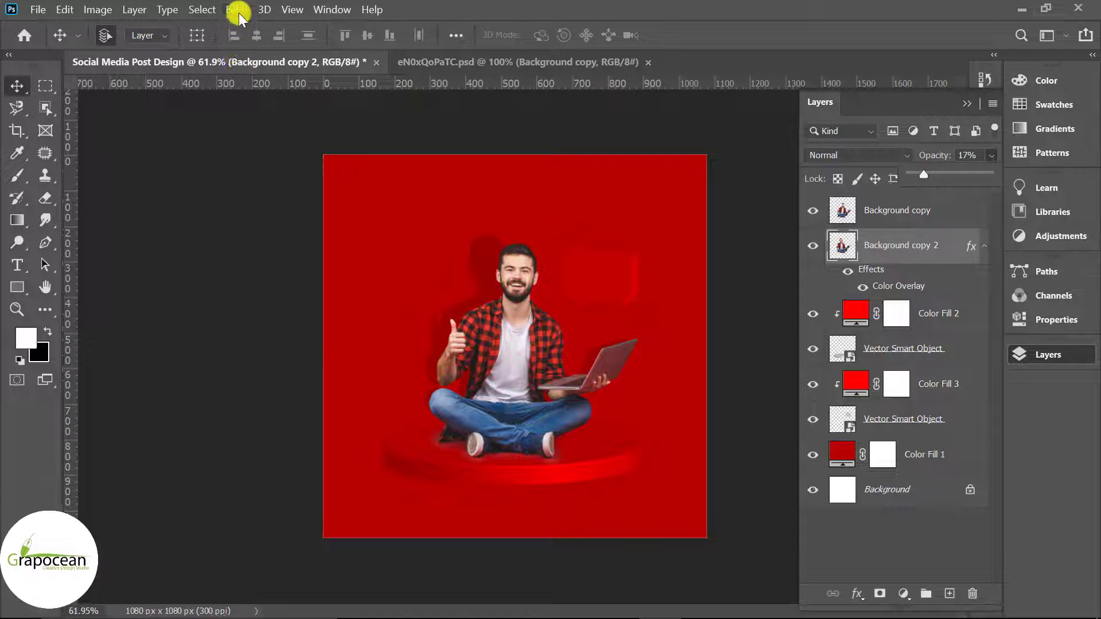
pyautogui.click(237, 9)
pyautogui.click(491, 254)
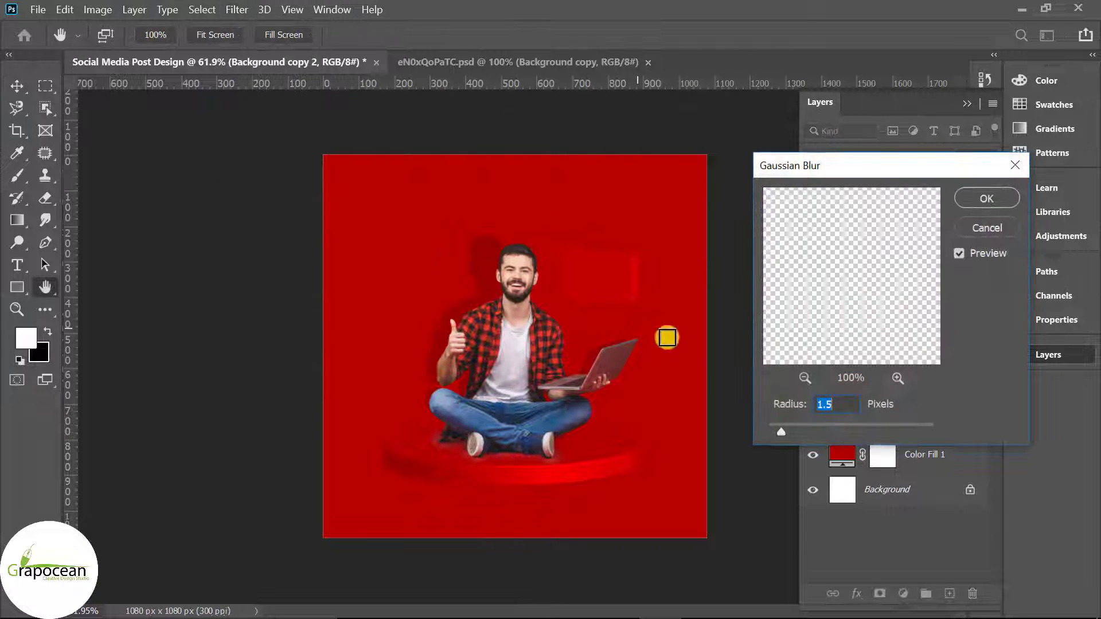
pyautogui.moveTo(782, 425); pyautogui.dragTo(831, 424)
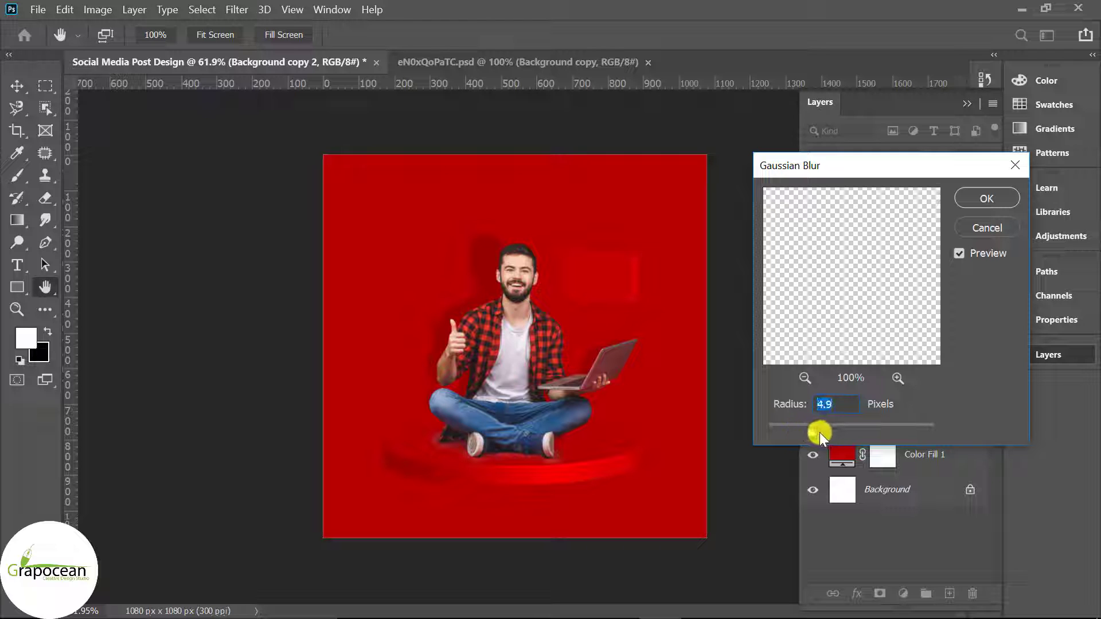
pyautogui.moveTo(820, 432); pyautogui.dragTo(820, 427)
pyautogui.click(986, 198)
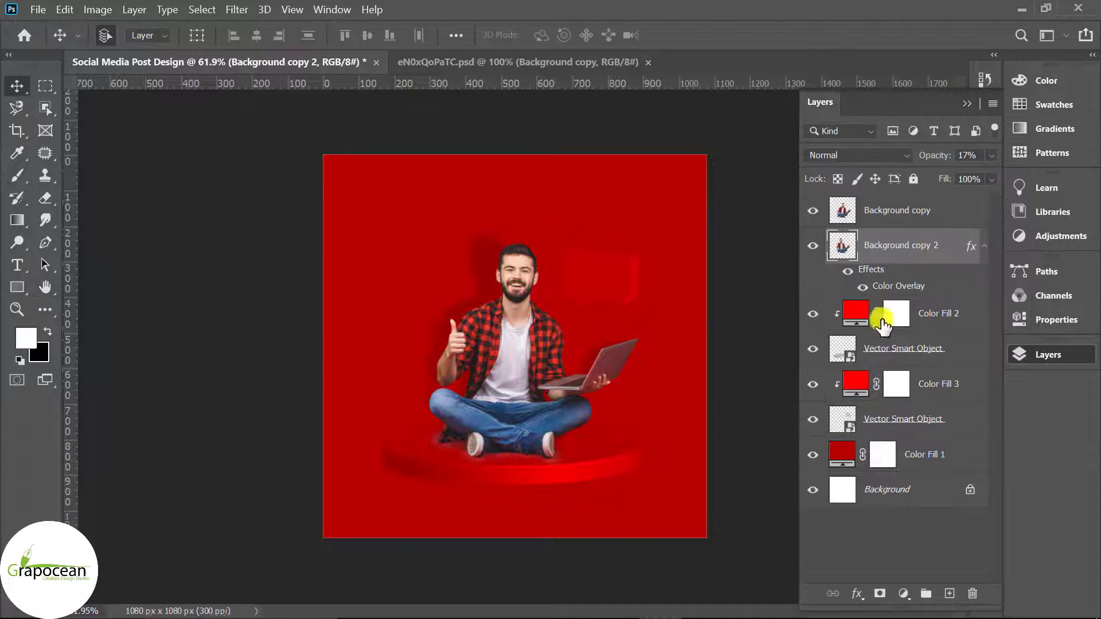
# - Add a layer mask and paint out the shadow below the feet with a black 150 px brush
pyautogui.click(882, 592)
pyautogui.click(16, 176)
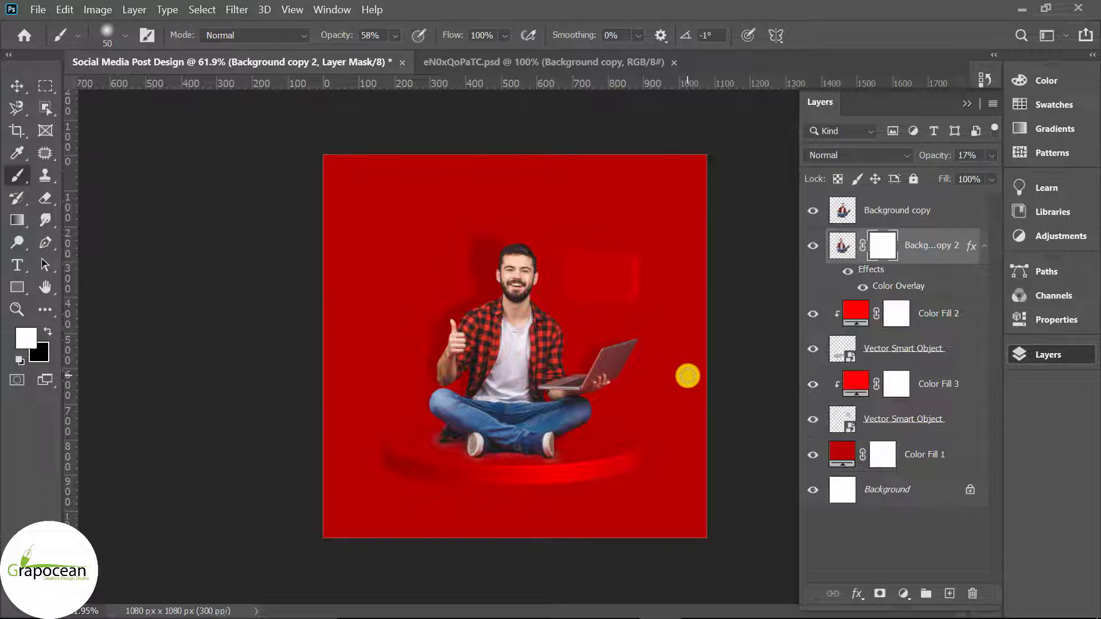
pyautogui.press('x')
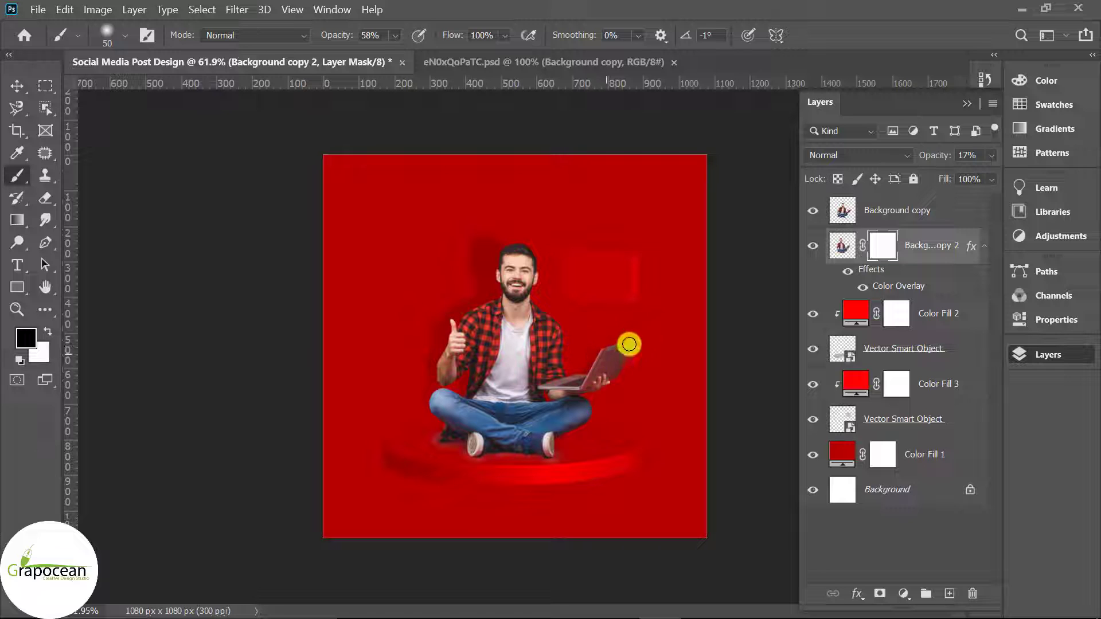
pyautogui.press(']')
pyautogui.press(']')
pyautogui.press(']')
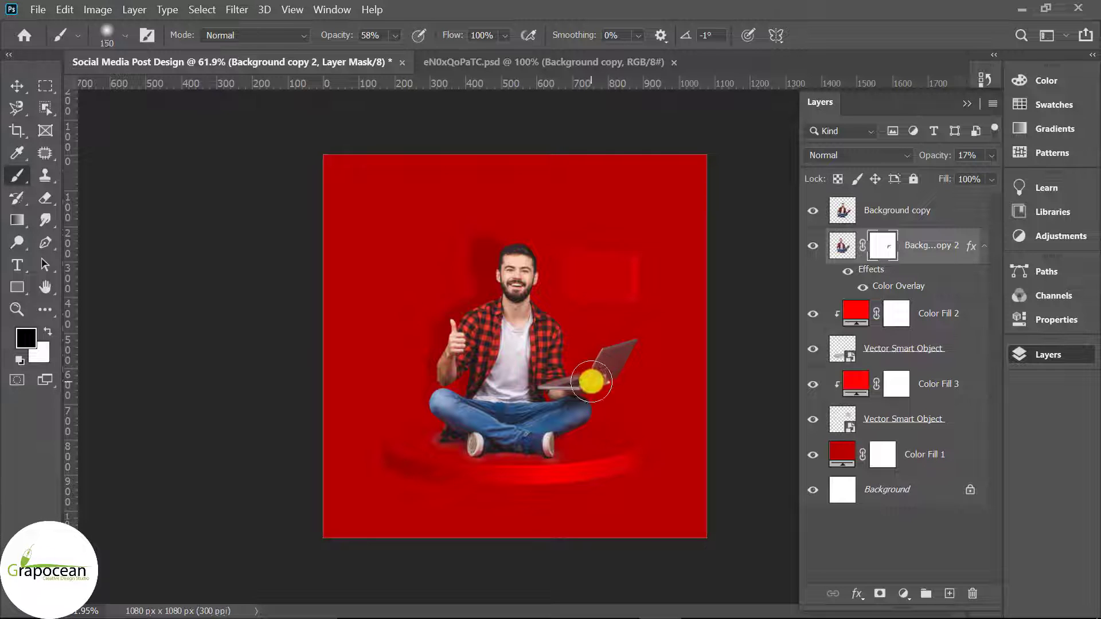
pyautogui.moveTo(593, 376); pyautogui.dragTo(561, 457)
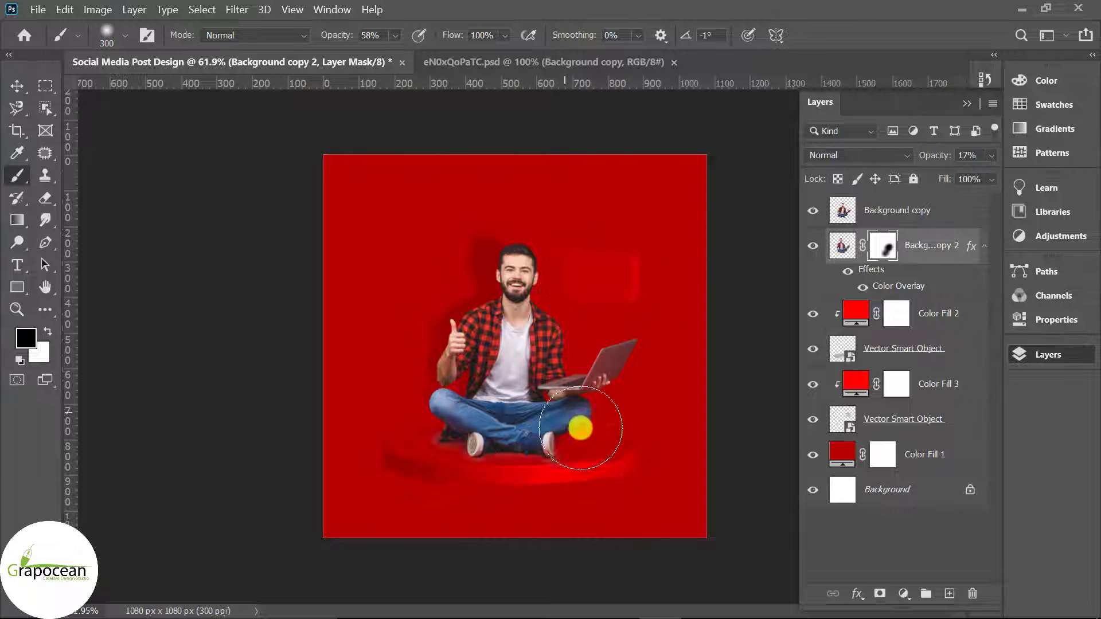
pyautogui.moveTo(580, 428); pyautogui.dragTo(407, 443)
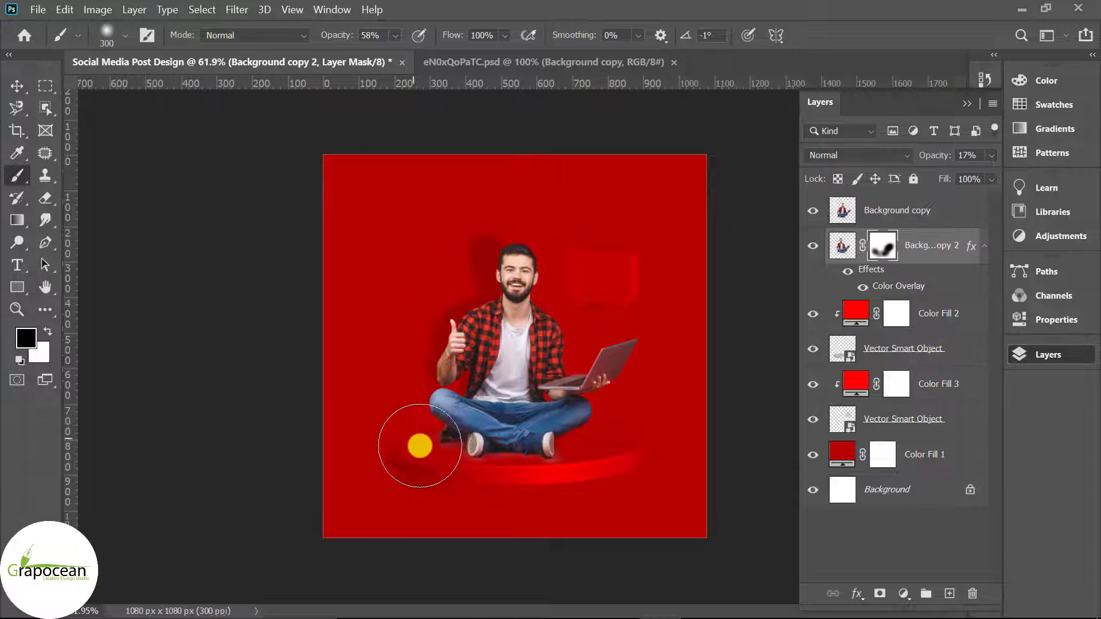
pyautogui.moveTo(427, 435); pyautogui.dragTo(525, 485)
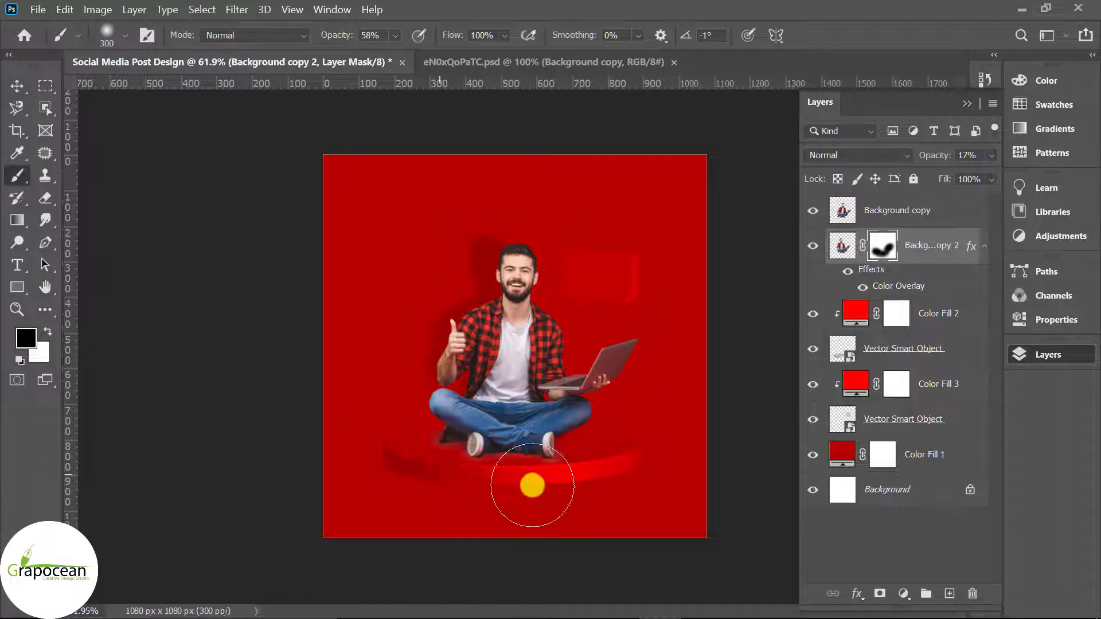
pyautogui.click(930, 359)
# - Duplicate the Vector Smart Object disc and shrink it into place under the man's feet
pyautogui.moveTo(929, 358); pyautogui.dragTo(908, 381)
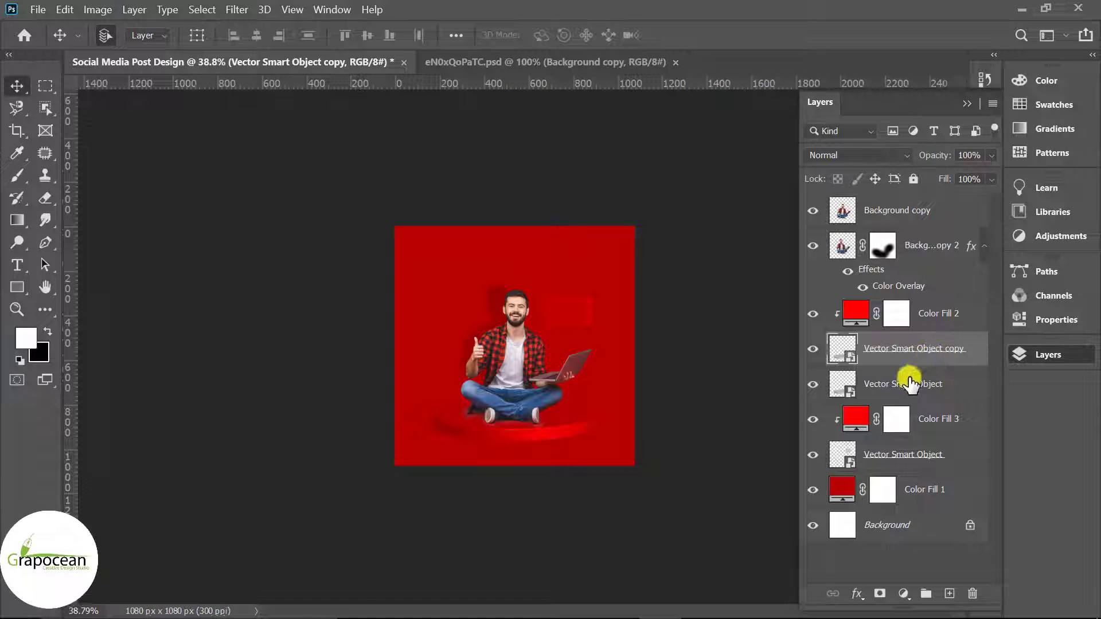
pyautogui.hotkey('ctrl', 't')
pyautogui.moveTo(596, 445)
pyautogui.mouseDown()
pyautogui.moveTo(509, 452)
pyautogui.moveTo(509, 431)
pyautogui.mouseUp()
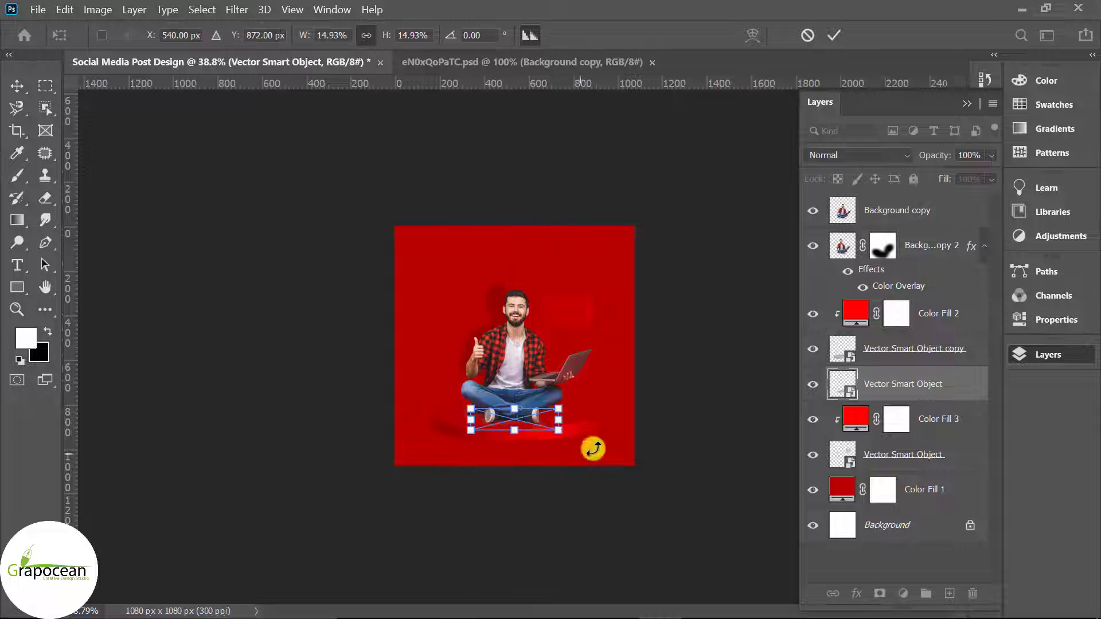
pyautogui.click(835, 36)
pyautogui.moveTo(916, 381); pyautogui.dragTo(903, 348)
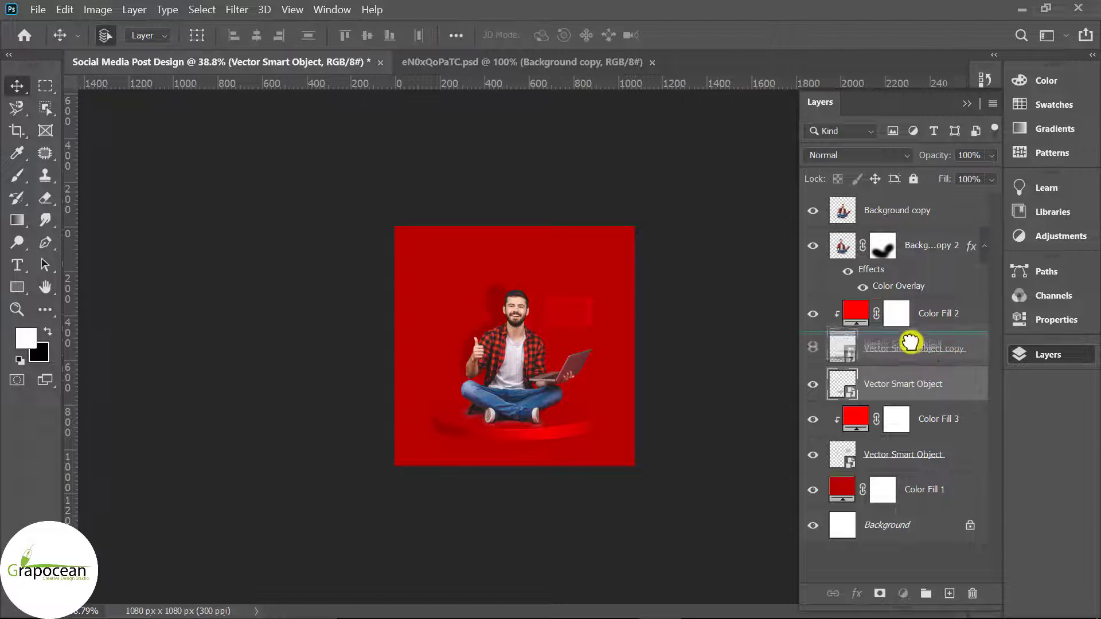
# - Enlarge and widen the disc to about 24.54% × 18.97% beneath his crossed legs
pyautogui.hotkey('ctrl', 't')
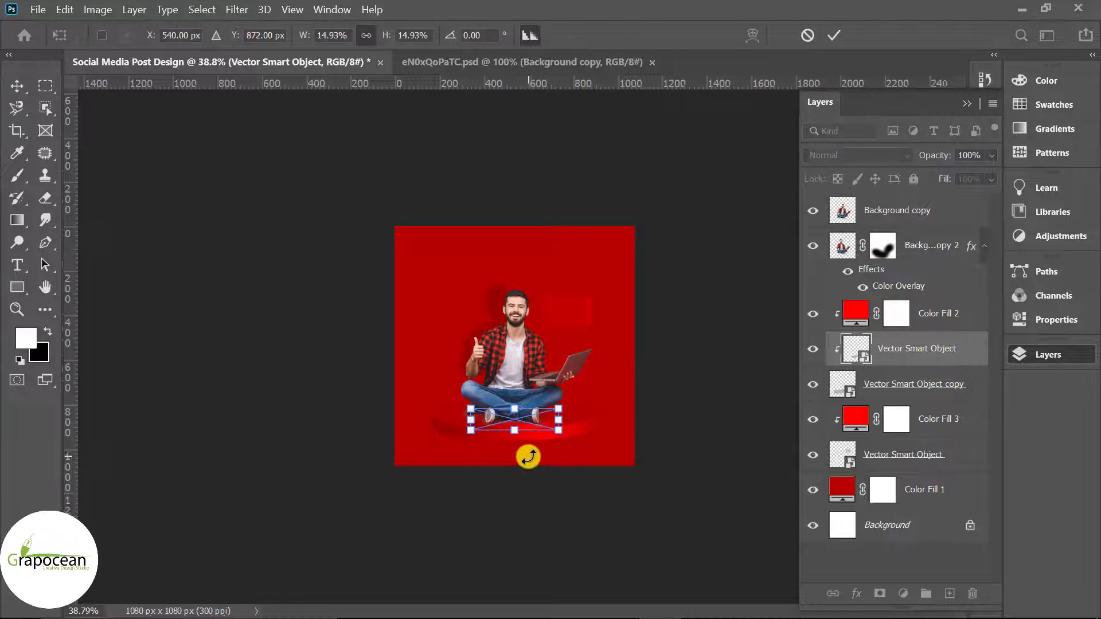
pyautogui.scroll(3, 585, 484)
pyautogui.scroll(2, 597, 504)
pyautogui.moveTo(597, 504)
pyautogui.mouseDown()
pyautogui.moveTo(618, 530)
pyautogui.moveTo(622, 519)
pyautogui.mouseUp()
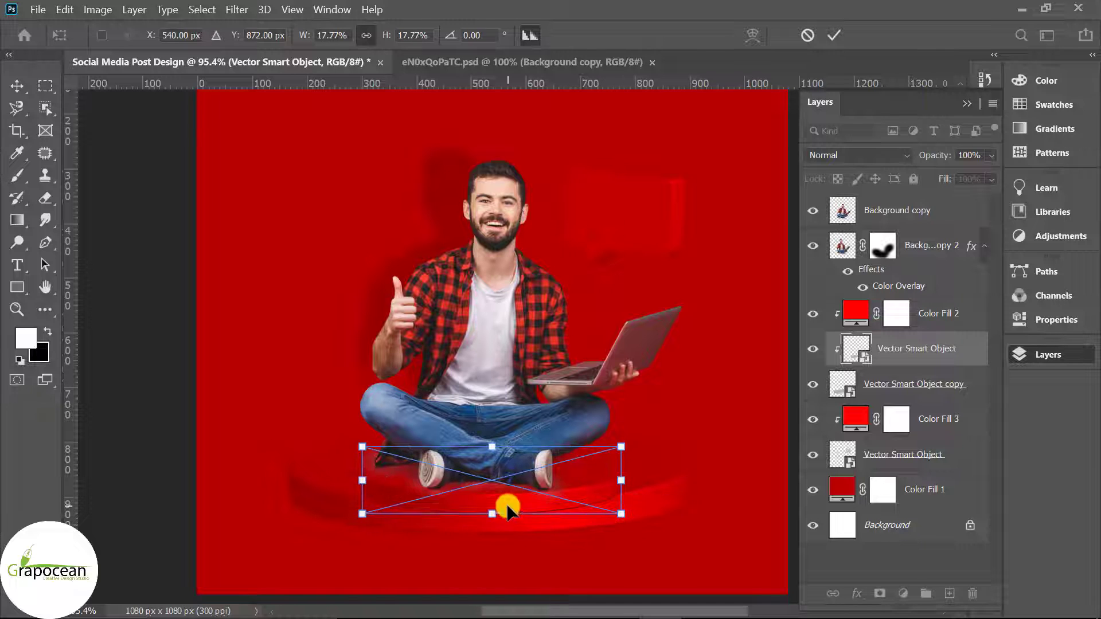
pyautogui.moveTo(503, 507); pyautogui.dragTo(482, 486)
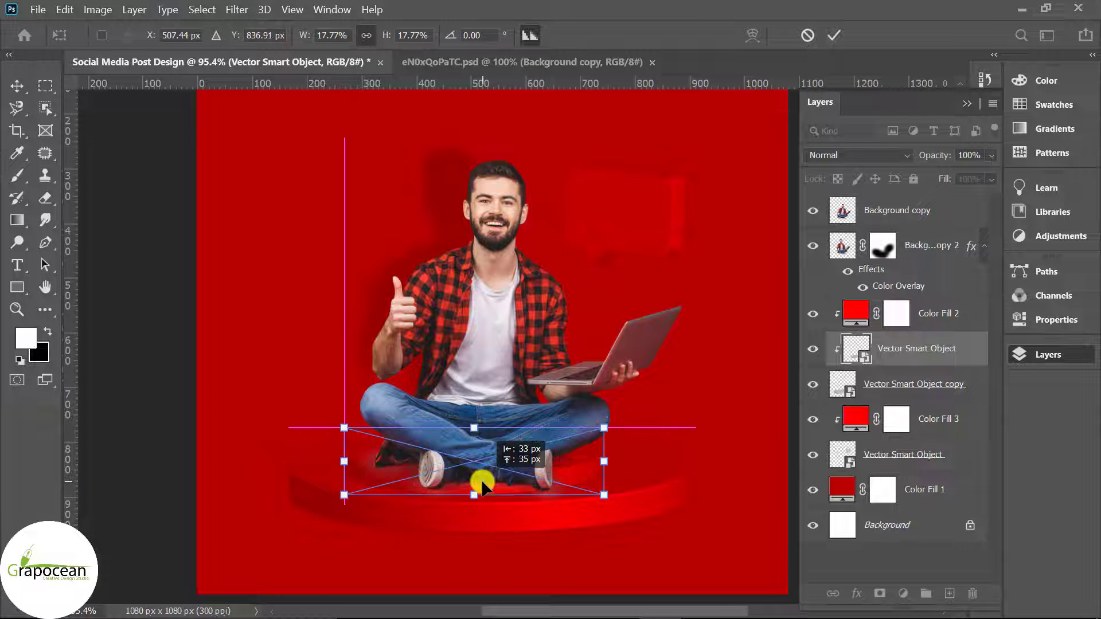
pyautogui.moveTo(604, 488)
pyautogui.mouseDown()
pyautogui.moveTo(630, 519)
pyautogui.moveTo(604, 513)
pyautogui.mouseUp()
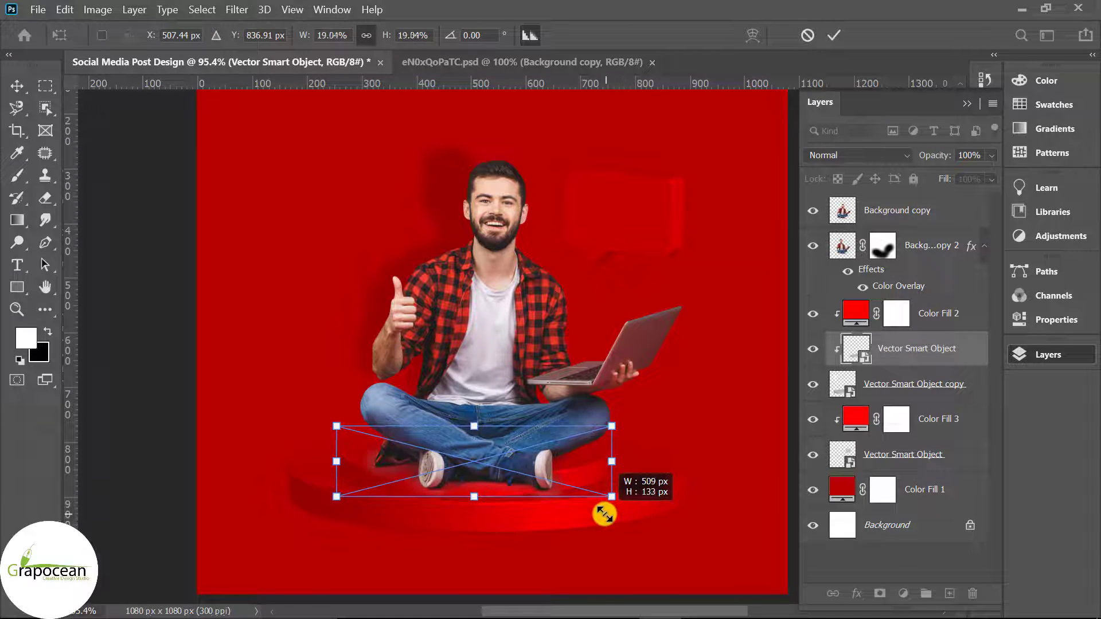
pyautogui.moveTo(612, 461); pyautogui.dragTo(670, 461)
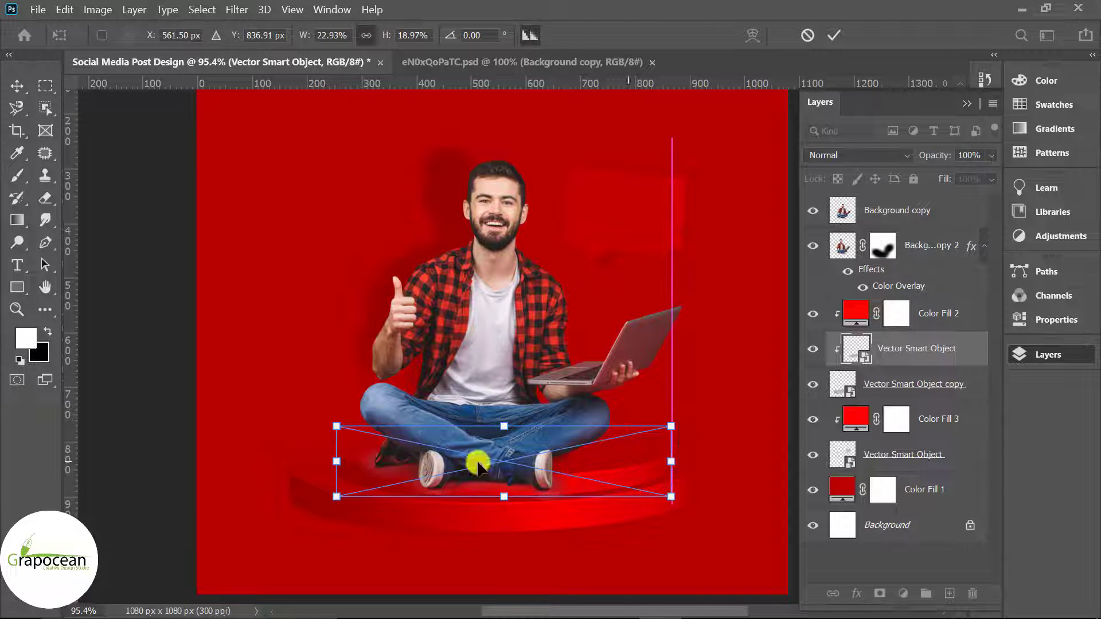
pyautogui.moveTo(348, 464); pyautogui.dragTo(311, 461)
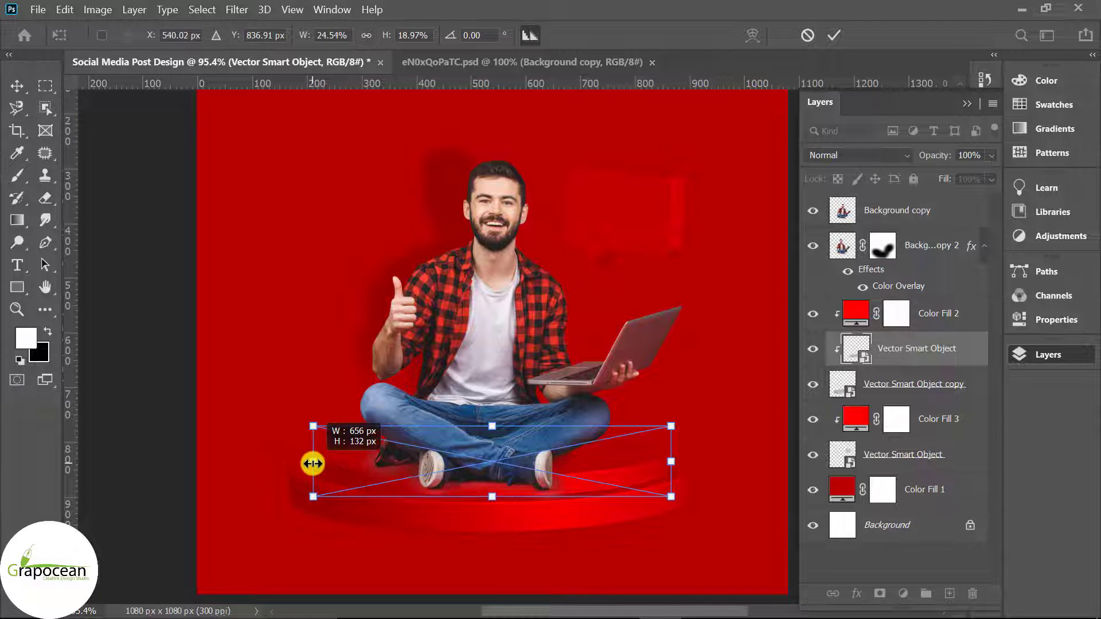
pyautogui.click(834, 34)
pyautogui.scroll(-3, 624, 555)
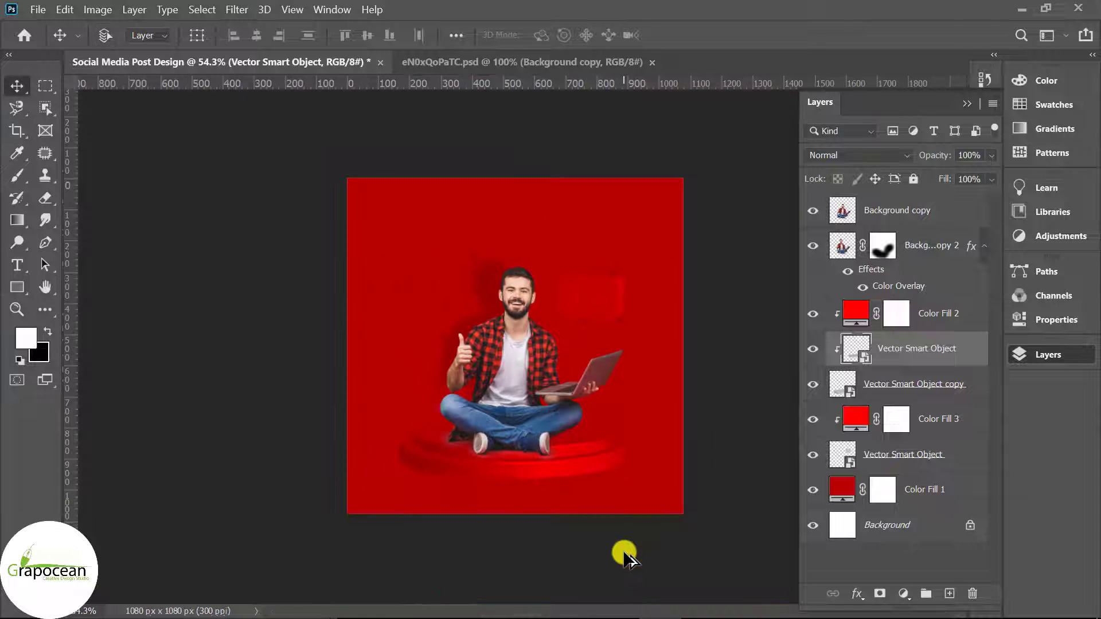
pyautogui.click(924, 216)
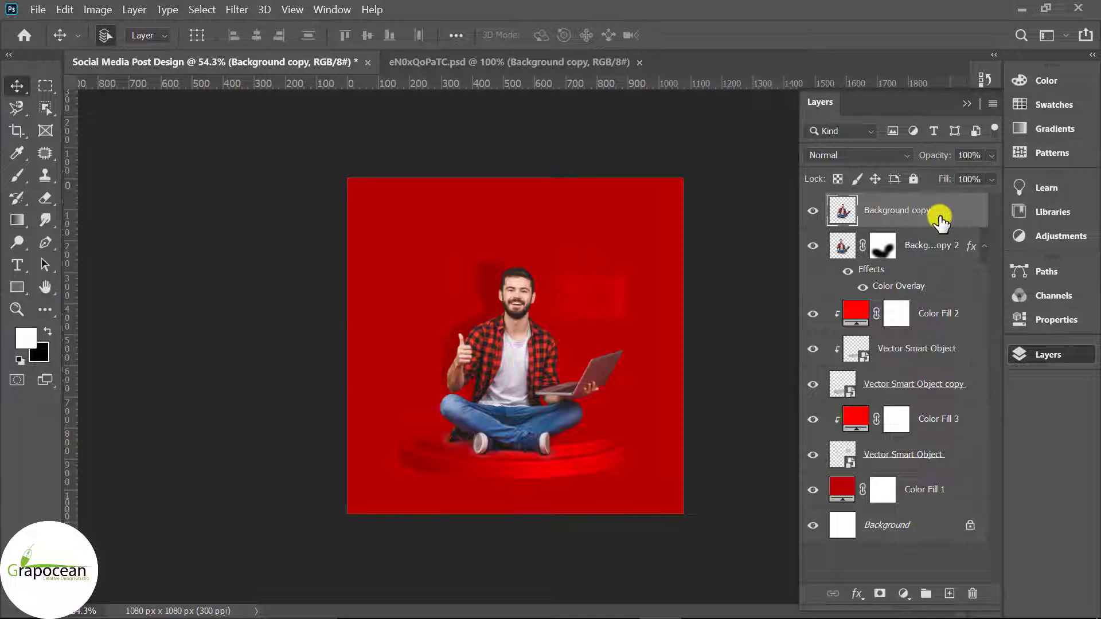
# - Duplicate the man's layer and Gaussian Blur the copy at radius 40.1
pyautogui.hotkey('ctrl', 'j')
pyautogui.click(247, 11)
pyautogui.moveTo(246, 189)
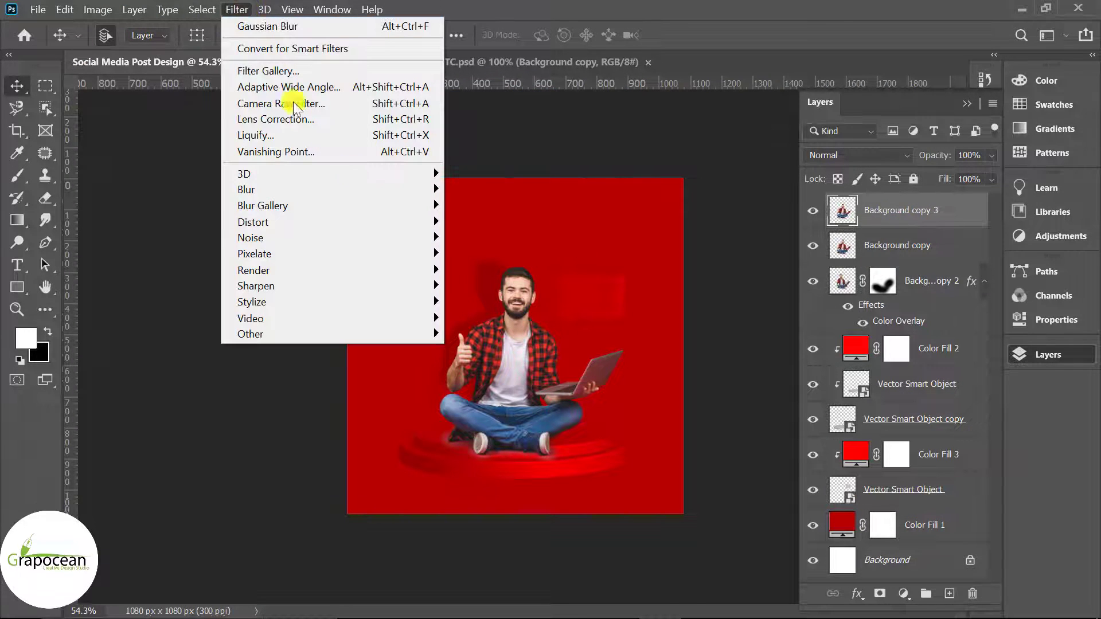
pyautogui.click(523, 254)
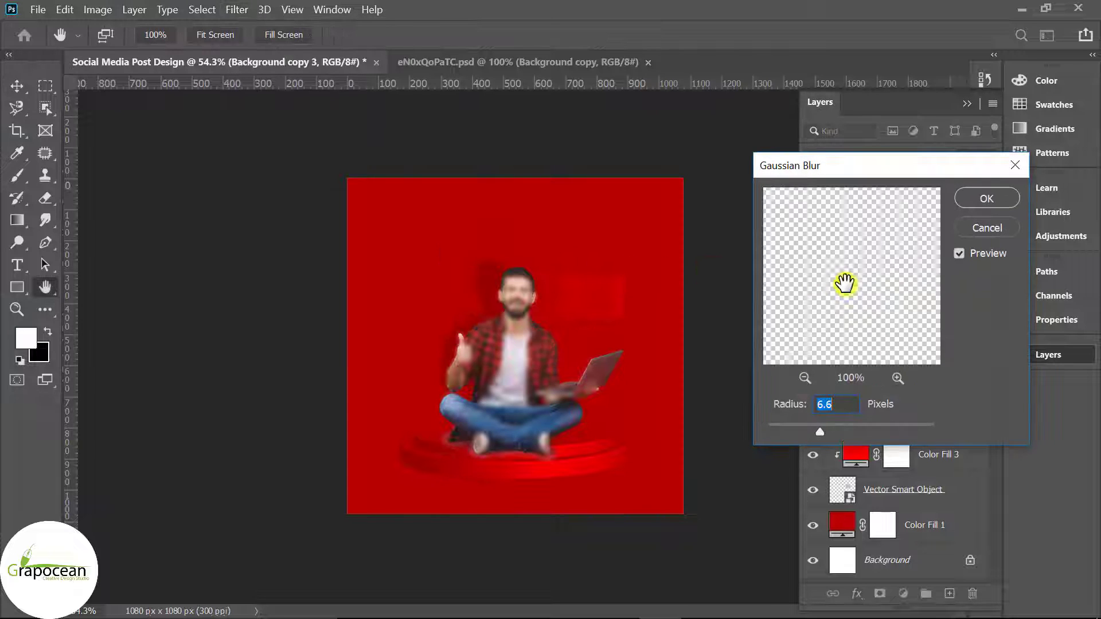
pyautogui.click(860, 425)
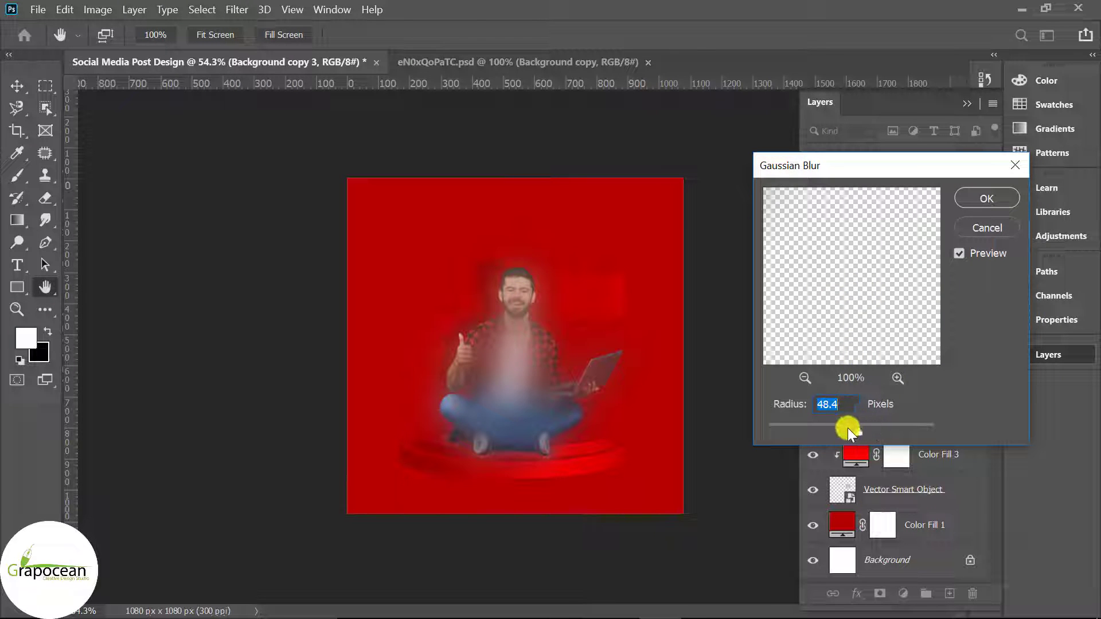
pyautogui.moveTo(848, 428); pyautogui.dragTo(853, 427)
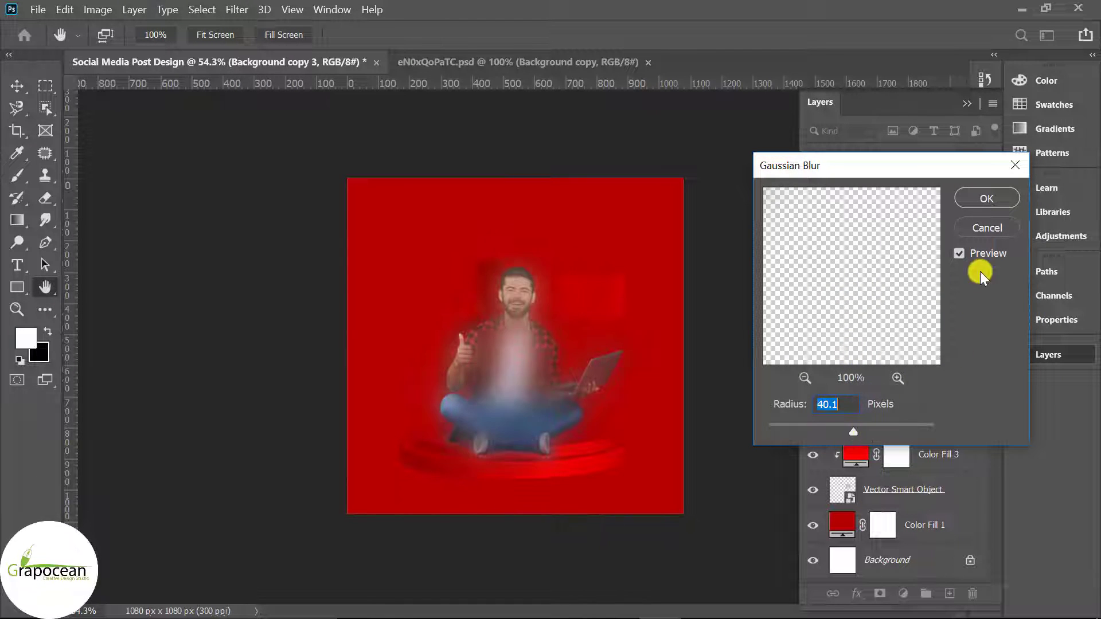
pyautogui.press('Return')
# - Scale the blurred copy to about 198% and place it below the podium layers
pyautogui.hotkey('ctrl', 't')
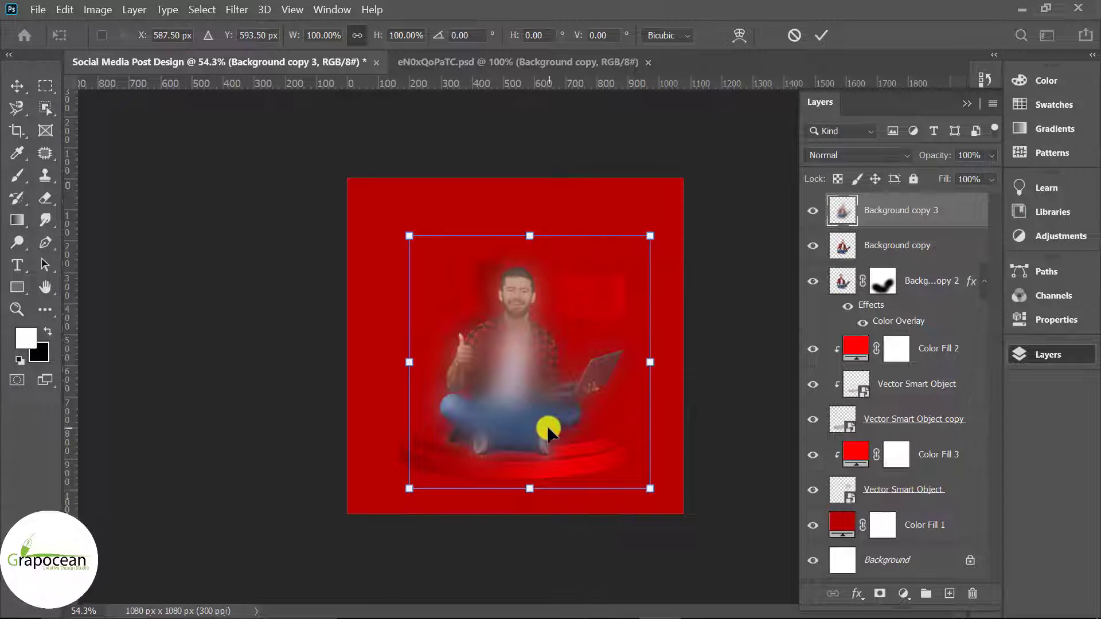
pyautogui.moveTo(650, 489); pyautogui.dragTo(779, 564)
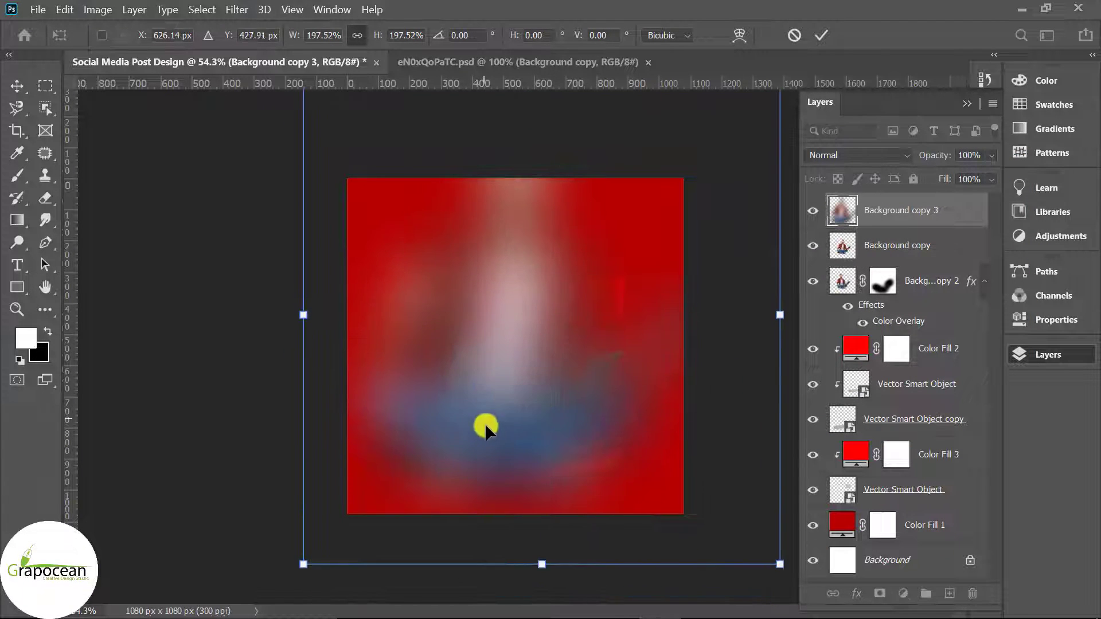
pyautogui.click(820, 35)
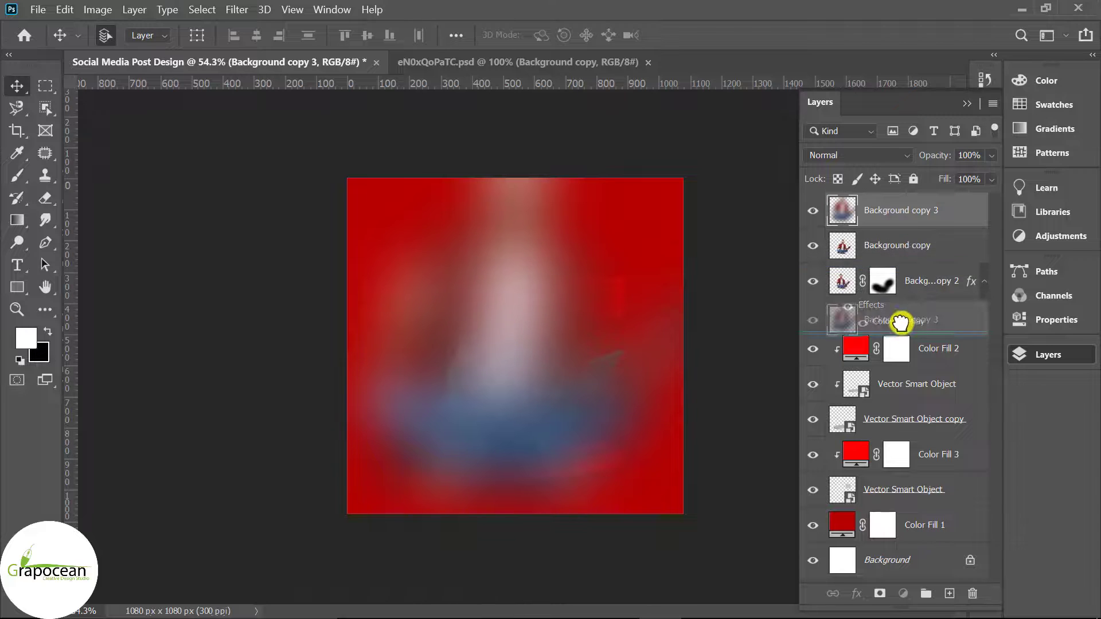
pyautogui.moveTo(914, 248)
pyautogui.mouseDown()
pyautogui.moveTo(900, 319)
pyautogui.moveTo(916, 519)
pyautogui.mouseUp()
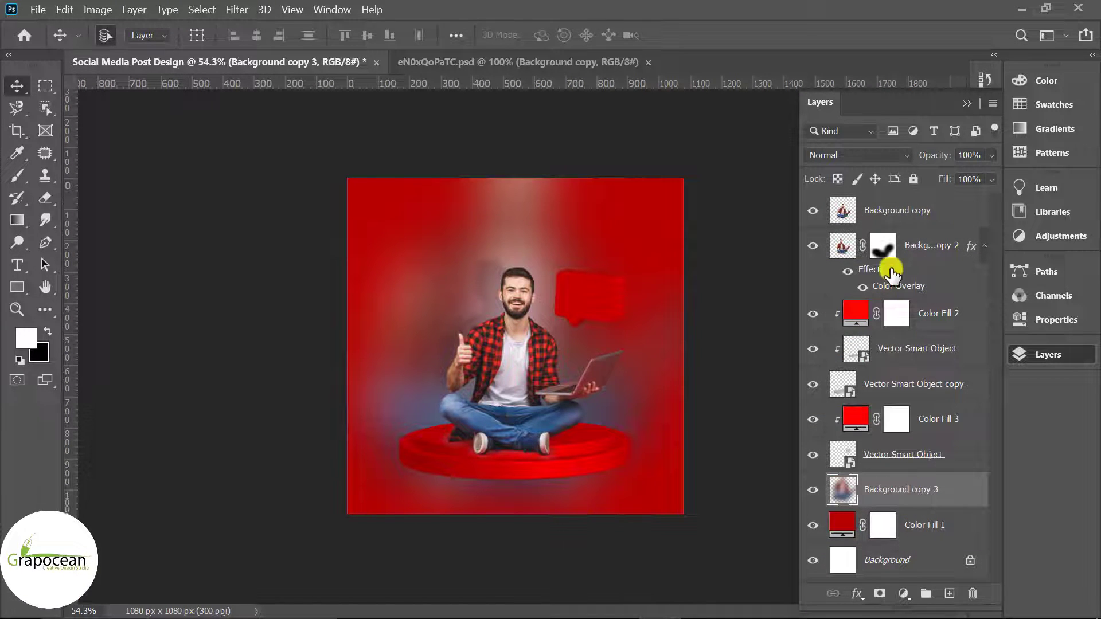
pyautogui.click(860, 155)
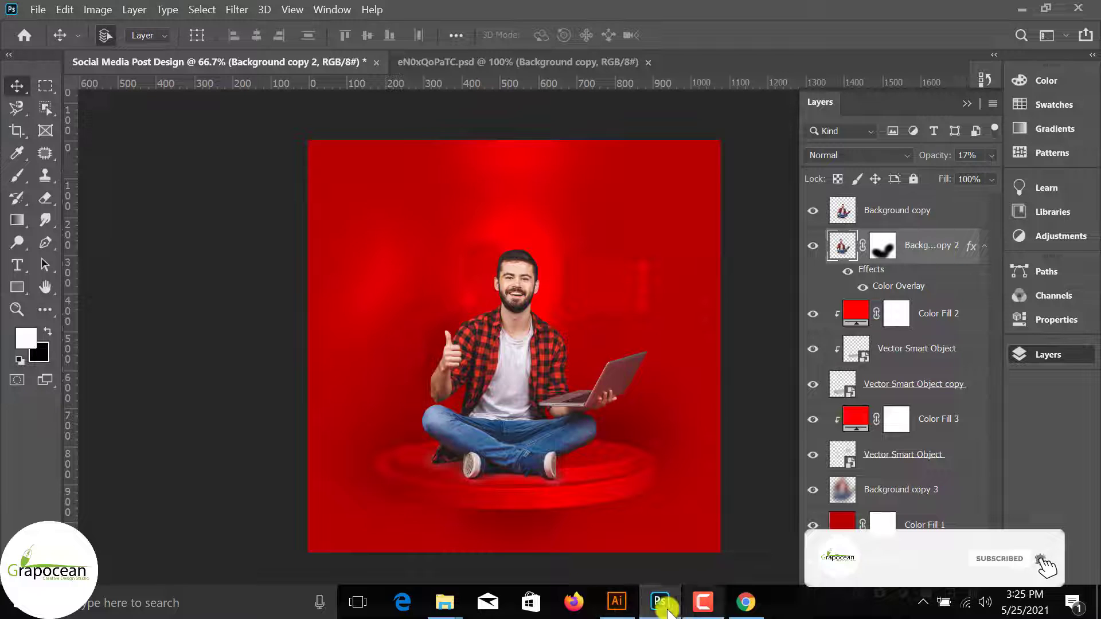
# - In Illustrator, move the gradient-mesh sphere left, away from the podium
pyautogui.click(618, 606)
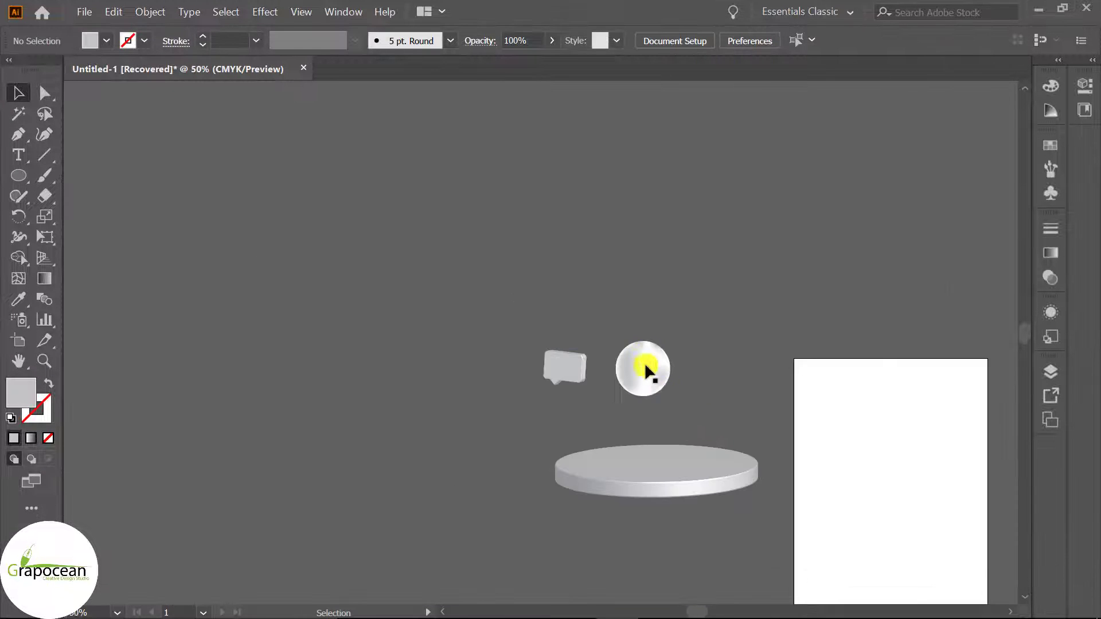
pyautogui.click(583, 306)
pyautogui.click(623, 219)
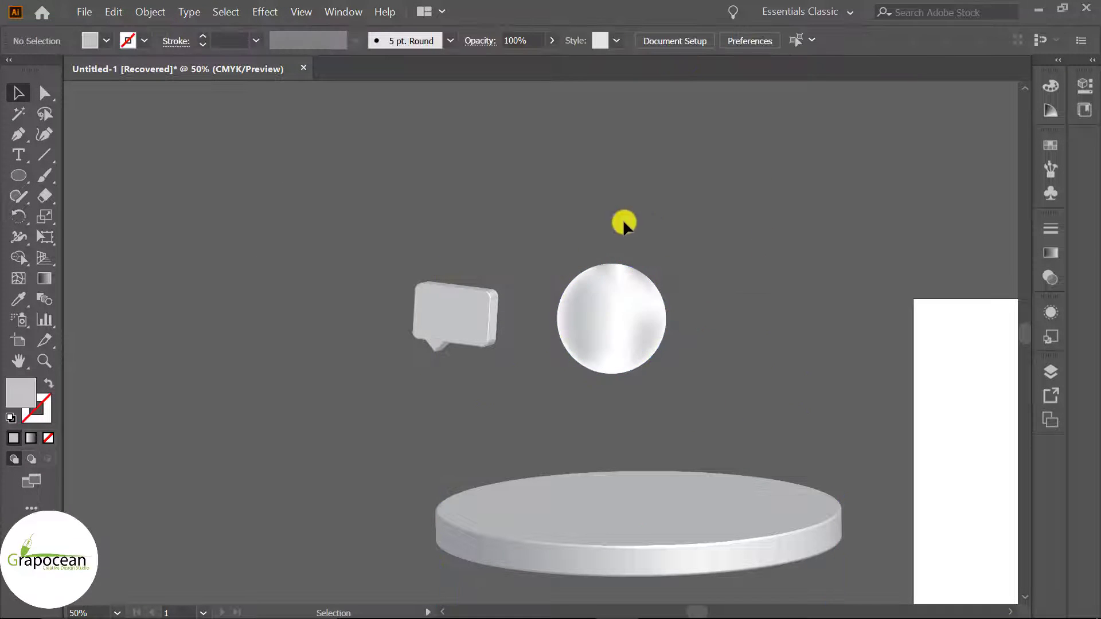
pyautogui.click(623, 302)
pyautogui.moveTo(602, 192); pyautogui.dragTo(603, 189)
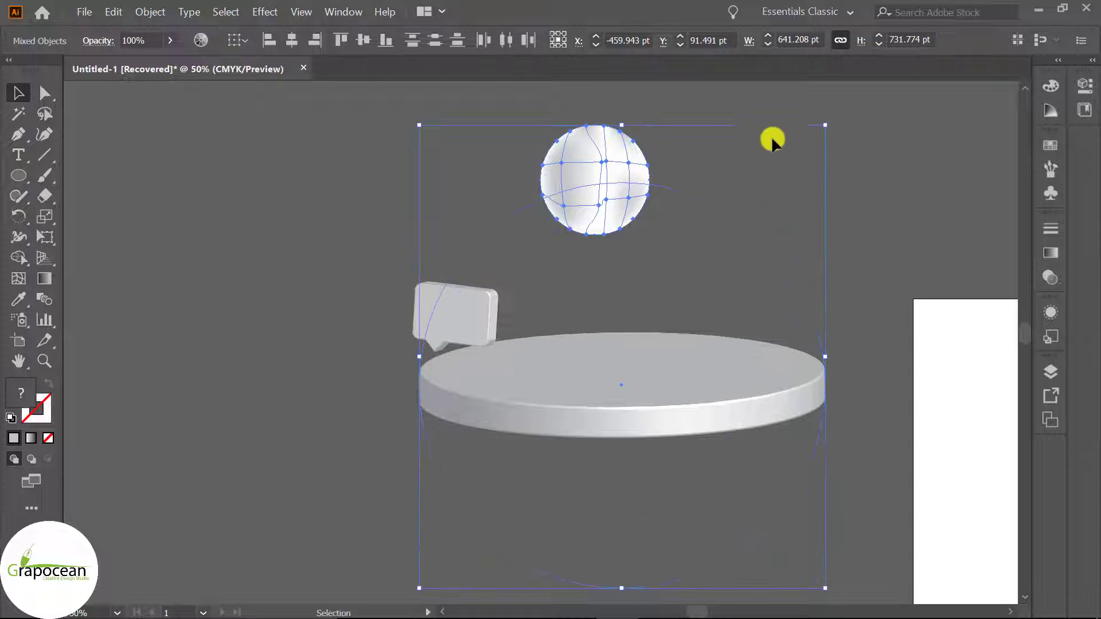
pyautogui.click(903, 135)
pyautogui.moveTo(626, 152); pyautogui.dragTo(284, 186)
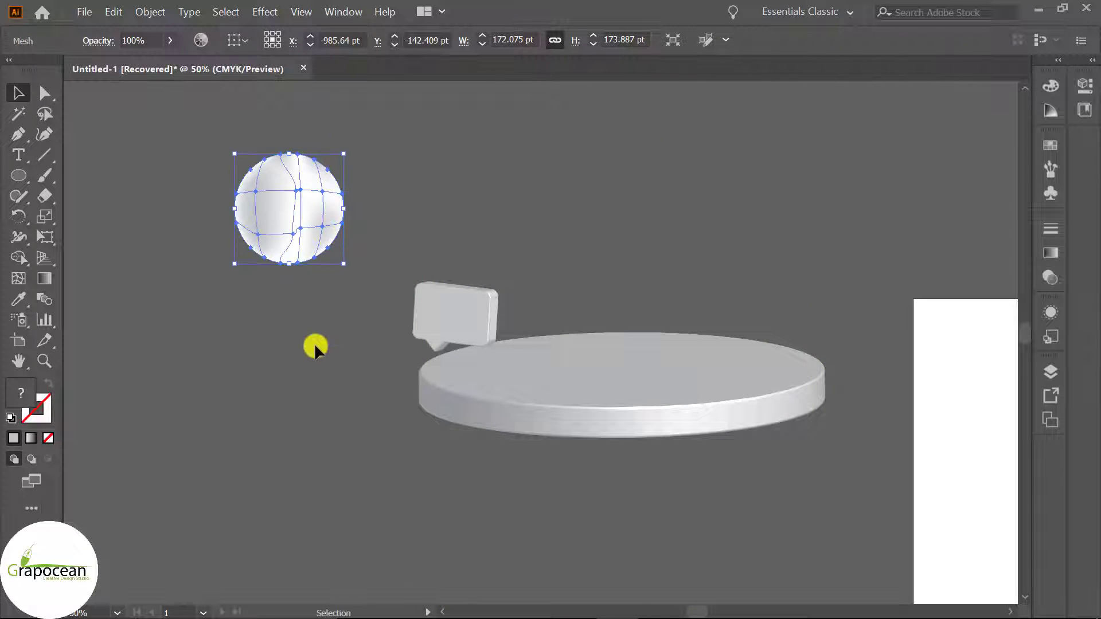
pyautogui.click(314, 346)
pyautogui.scroll(-1, 426, 366)
pyautogui.click(354, 288)
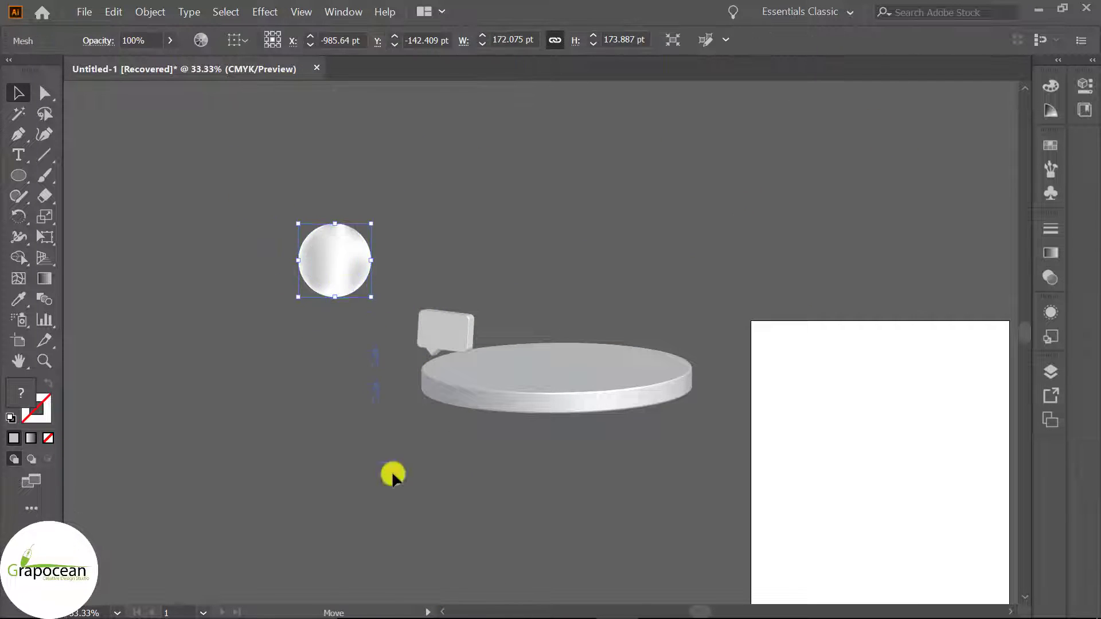
pyautogui.click(654, 611)
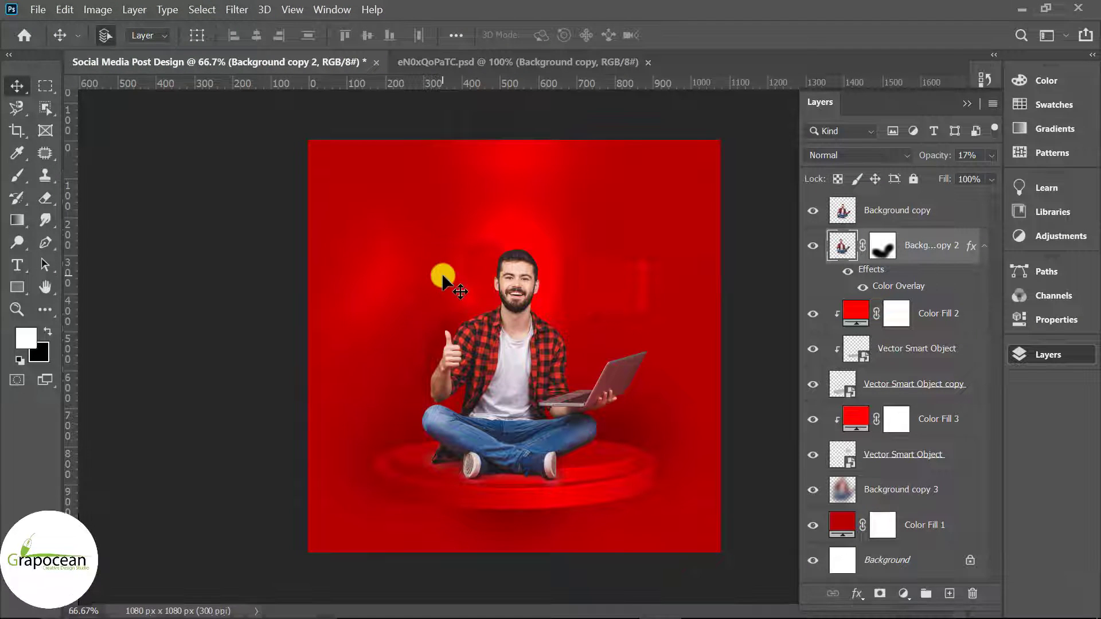
# - Paste the sphere as a Smart Object at about 26% to the upper left of the man
pyautogui.hotkey('ctrl', 'v')
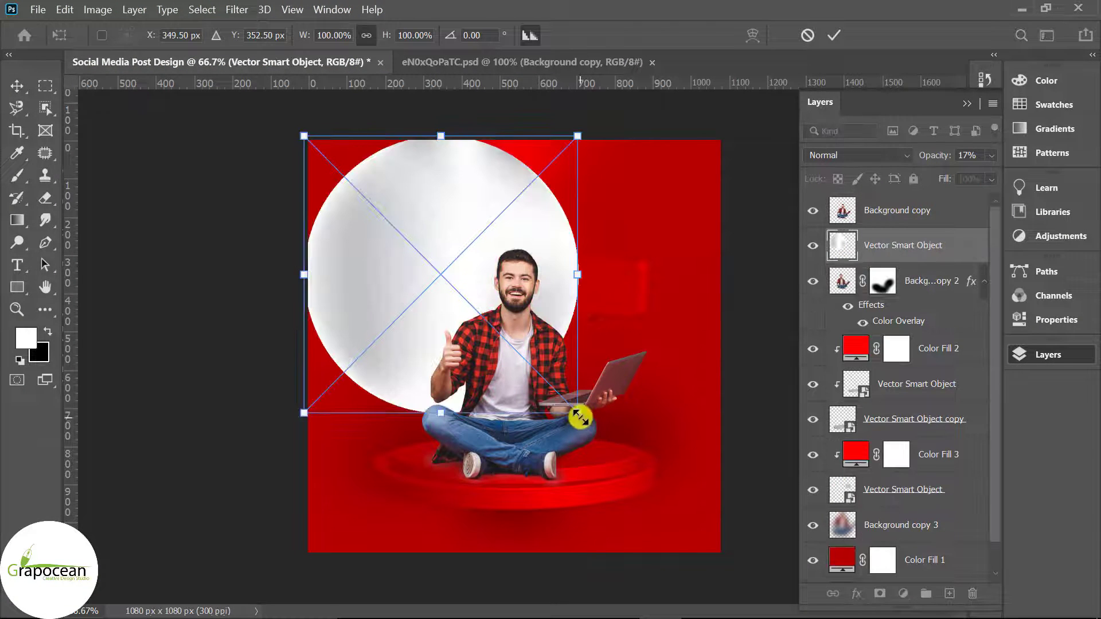
pyautogui.moveTo(580, 418); pyautogui.dragTo(384, 377)
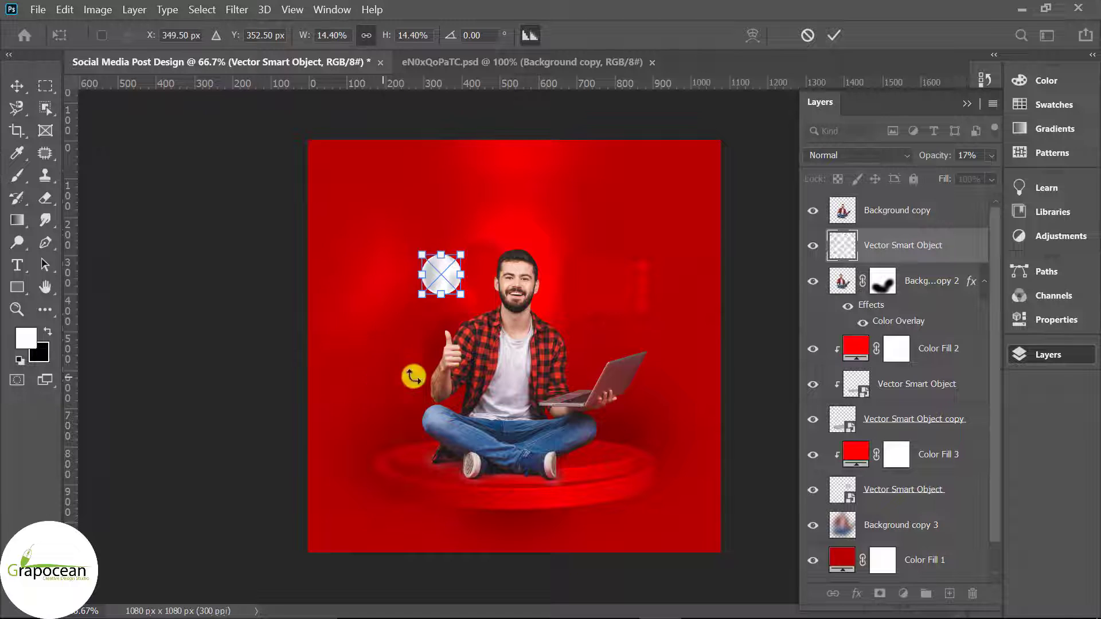
pyautogui.scroll(1, 465, 378)
pyautogui.moveTo(430, 256); pyautogui.dragTo(399, 233)
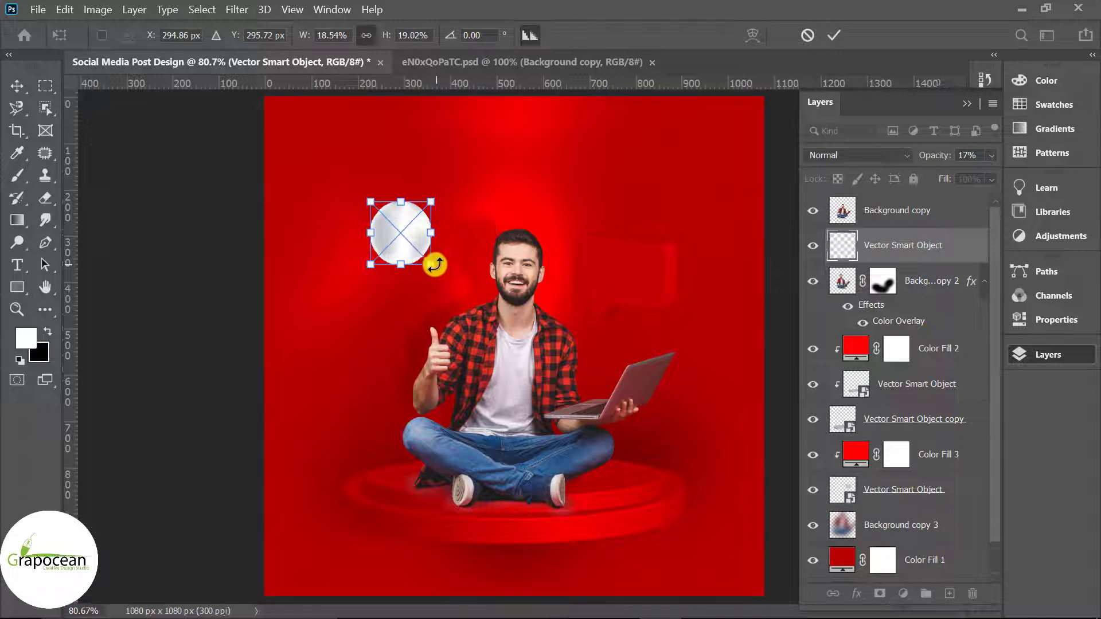
pyautogui.moveTo(416, 249); pyautogui.dragTo(436, 268)
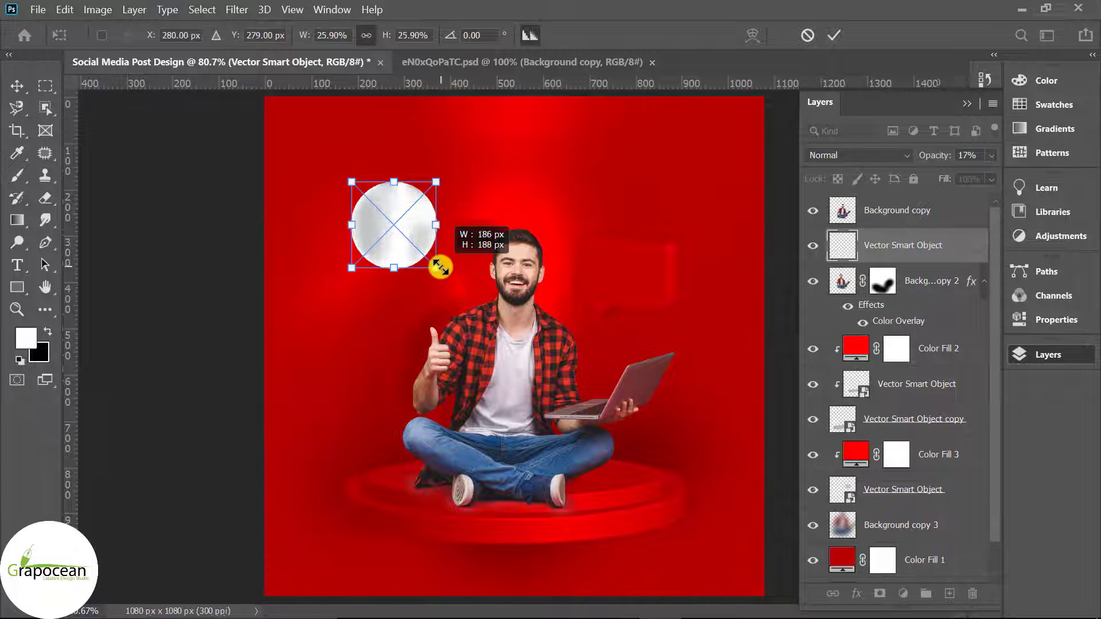
pyautogui.click(833, 35)
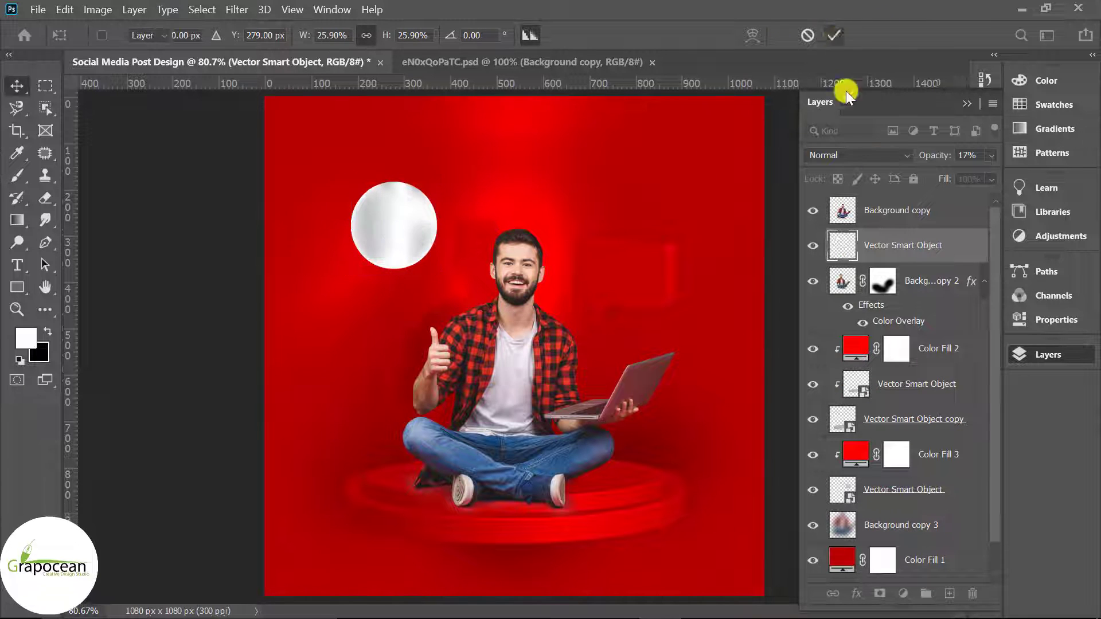
pyautogui.click(904, 593)
# - Tint the sphere dark red with a 4f0000 Solid Color fill clipped to it
pyautogui.click(946, 286)
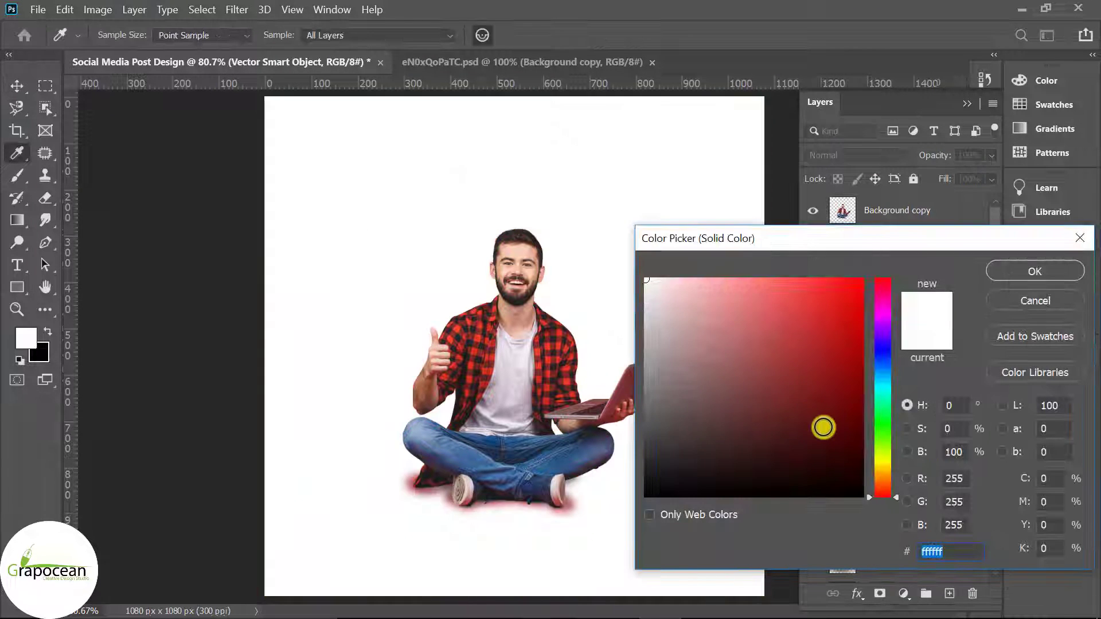
pyautogui.moveTo(823, 427); pyautogui.dragTo(894, 429)
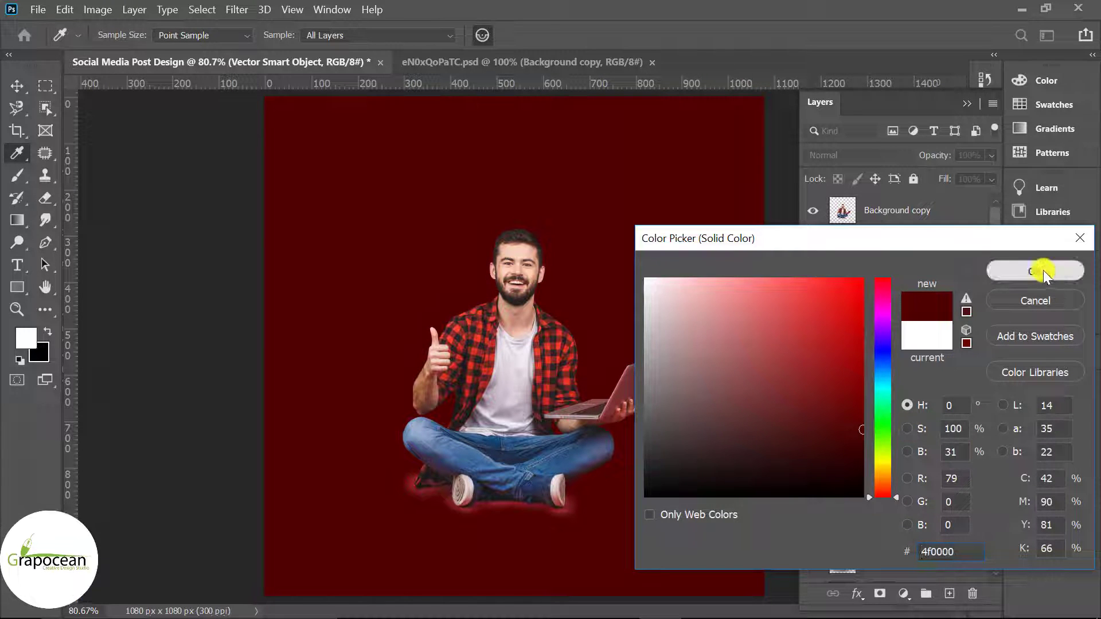
pyautogui.click(1039, 270)
pyautogui.rightClick(940, 247)
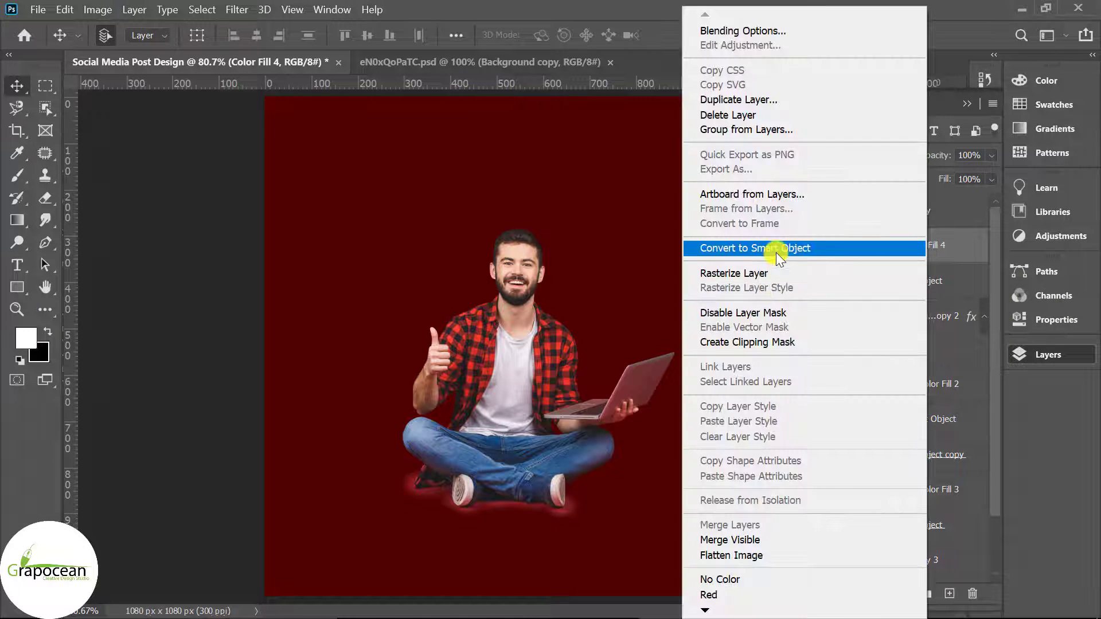
pyautogui.click(757, 341)
pyautogui.click(857, 155)
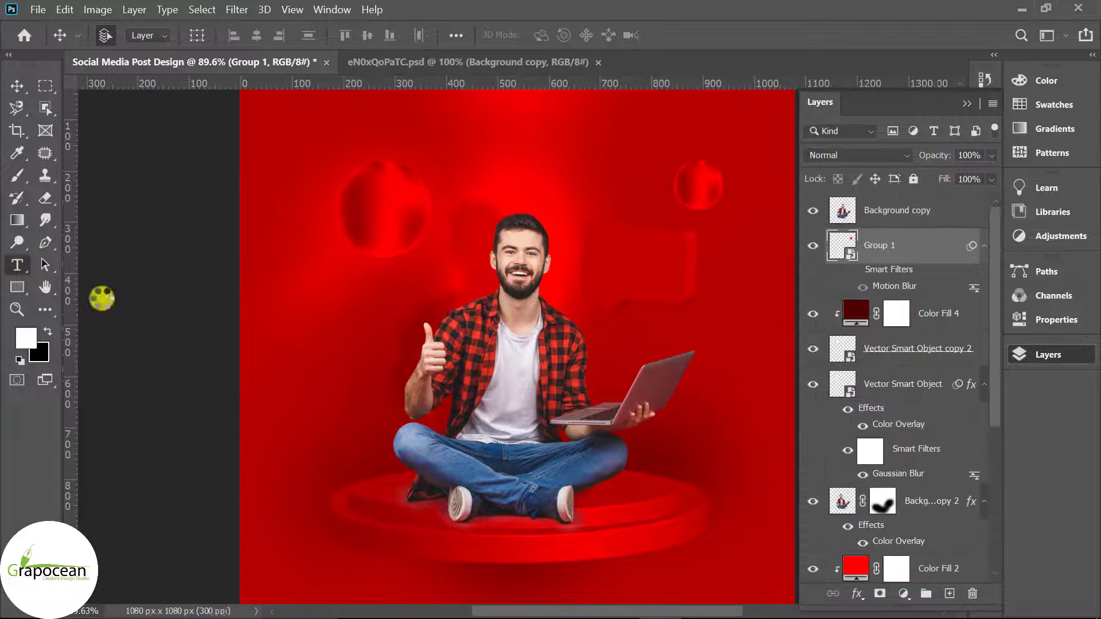
pyautogui.scroll(3, 662, 321)
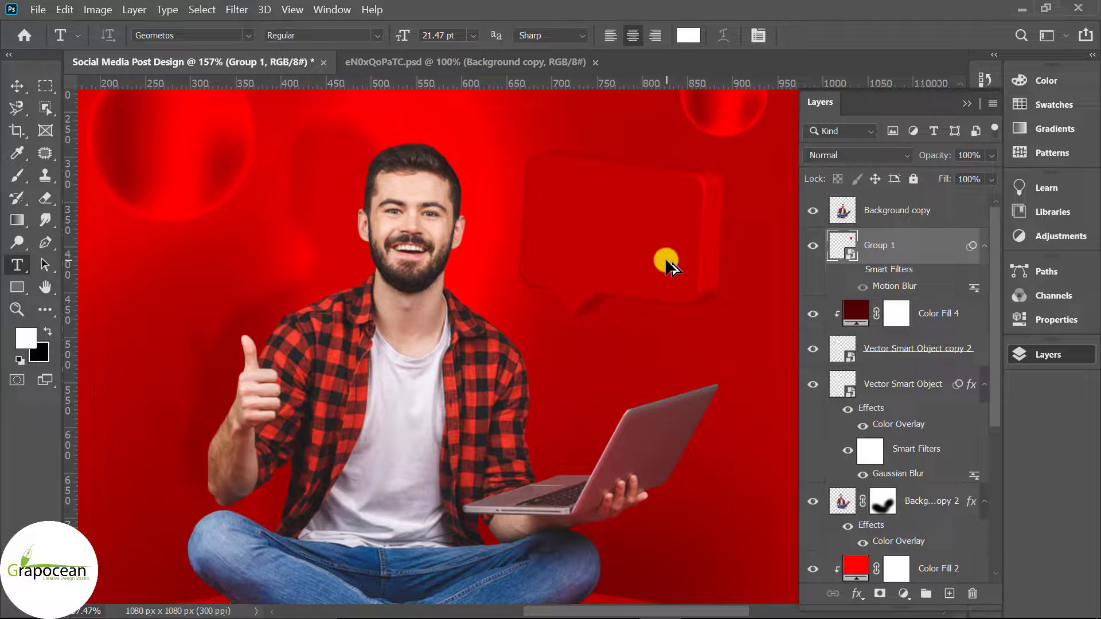
# - Draw a small white ellipse on the speech bubble and duplicate it to the right
pyautogui.rightClick(23, 286)
pyautogui.click(108, 302)
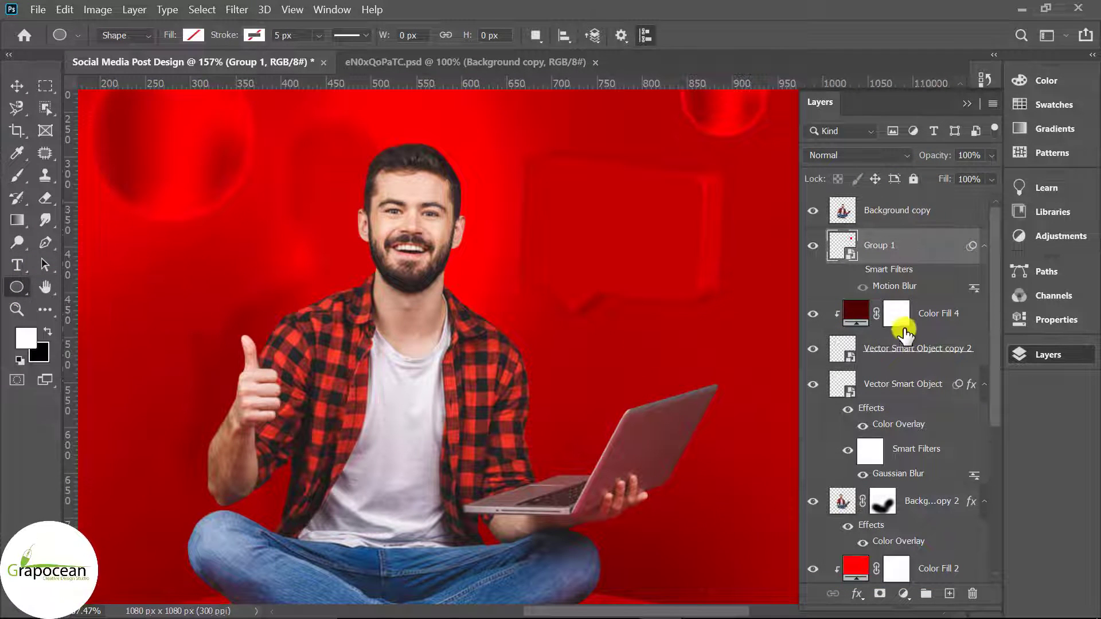
pyautogui.moveTo(547, 198); pyautogui.dragTo(579, 227)
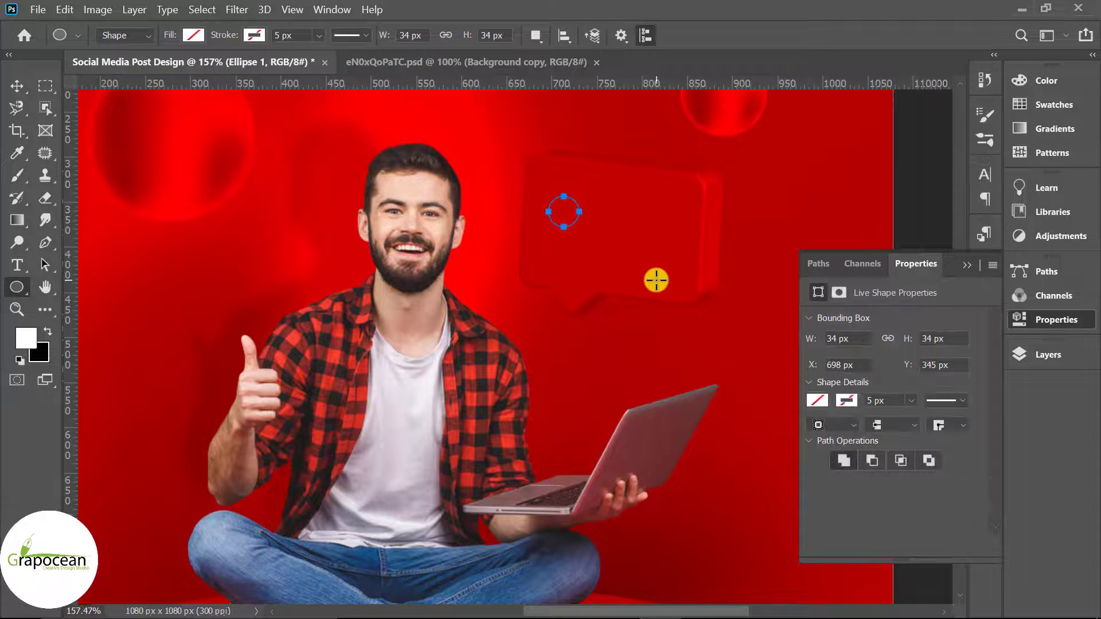
pyautogui.click(205, 35)
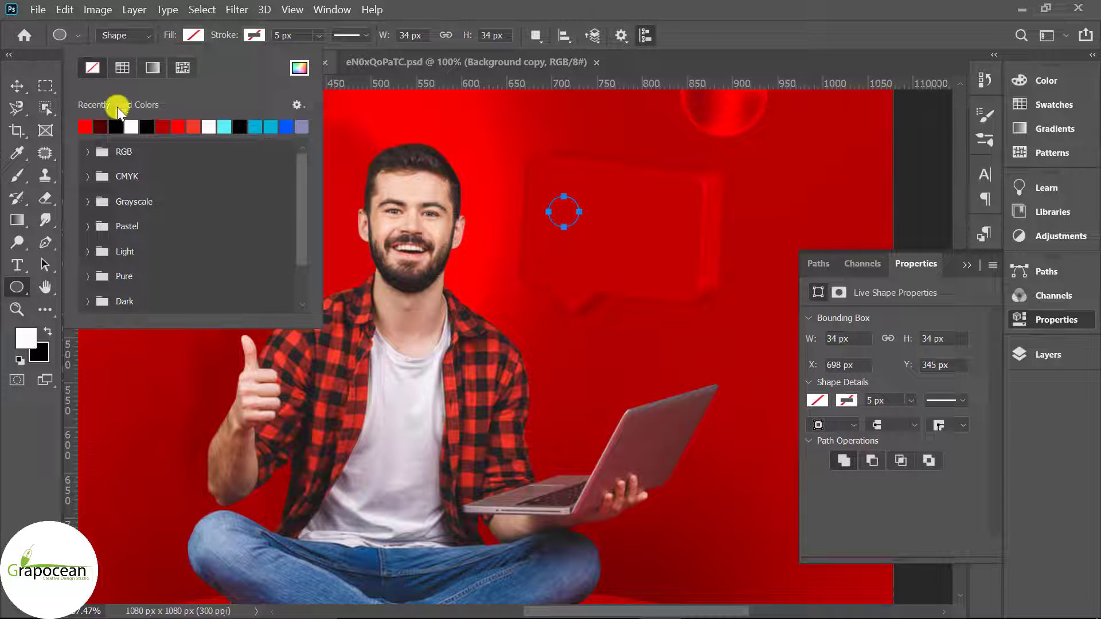
pyautogui.click(13, 90)
pyautogui.scroll(2, 589, 216)
pyautogui.moveTo(563, 222)
pyautogui.mouseDown()
pyautogui.moveTo(574, 239)
pyautogui.moveTo(545, 215)
pyautogui.mouseUp()
pyautogui.click(535, 222)
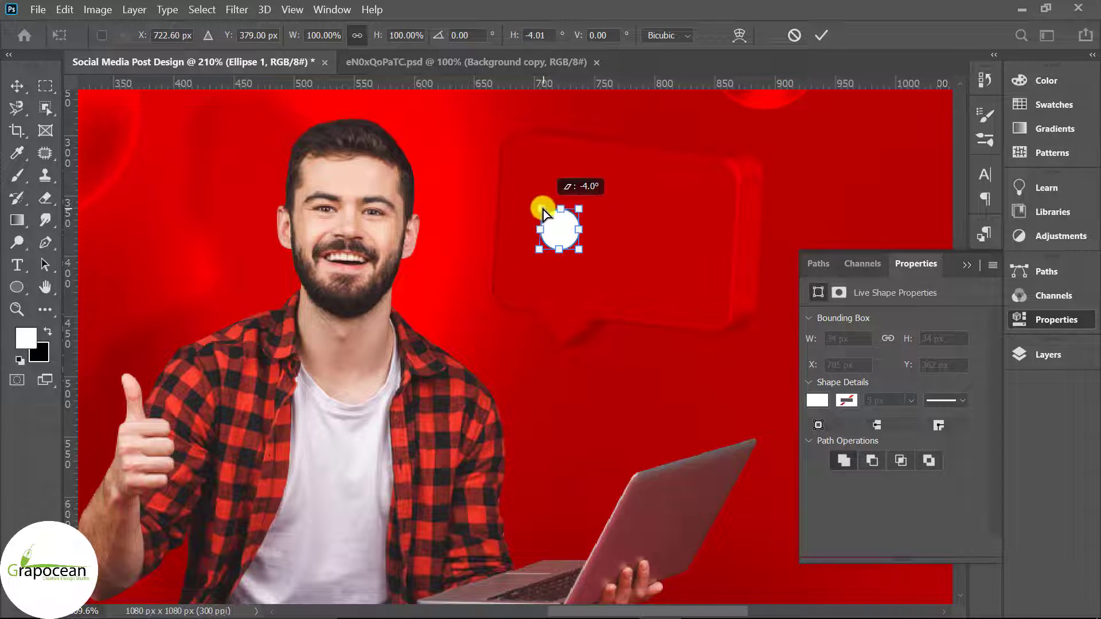
pyautogui.click(821, 35)
pyautogui.moveTo(601, 248)
pyautogui.mouseDown()
pyautogui.moveTo(624, 253)
pyautogui.moveTo(653, 238)
pyautogui.moveTo(708, 263)
pyautogui.mouseUp()
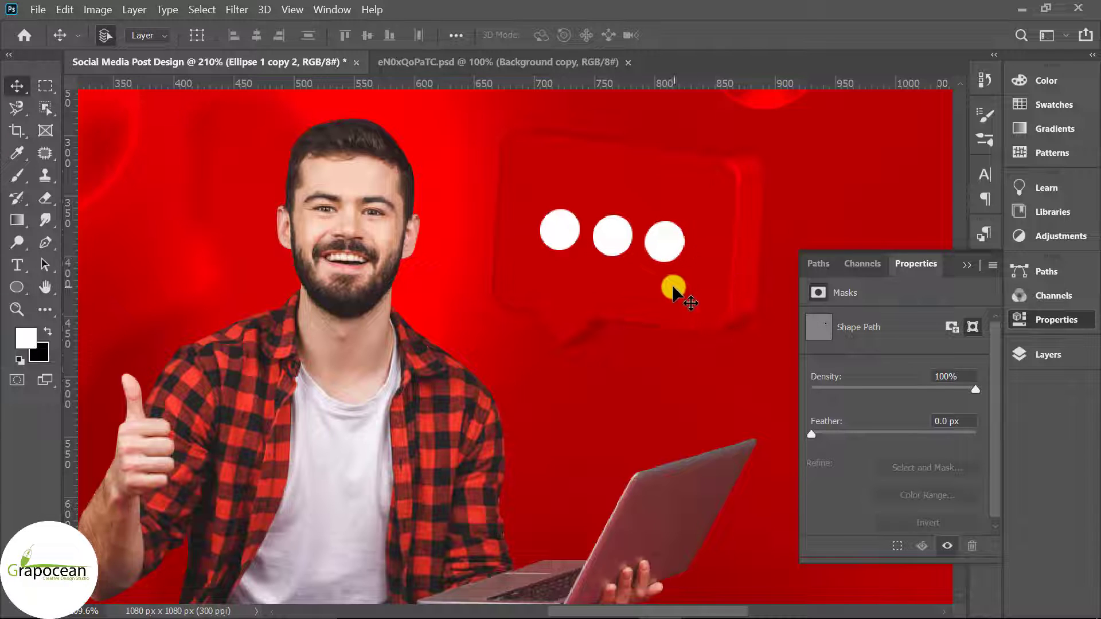
pyautogui.scroll(-5, 596, 429)
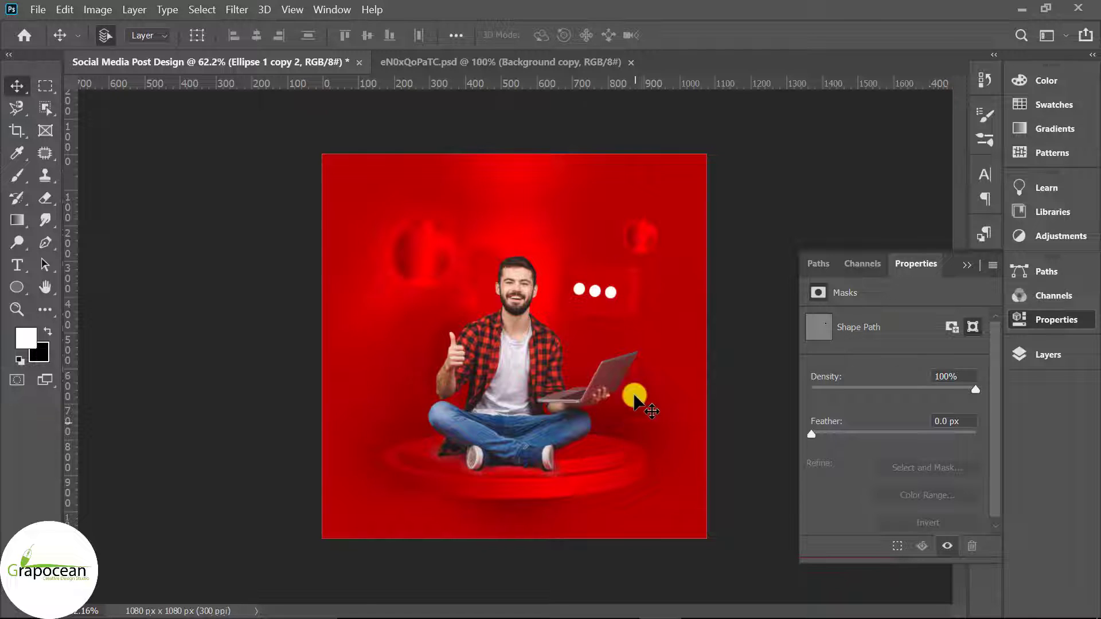
pyautogui.scroll(3, 635, 398)
# - Set Ellipse 1, Ellipse 1 copy and Ellipse 1 copy 2 to about 59% opacity
pyautogui.click(966, 264)
pyautogui.click(1048, 355)
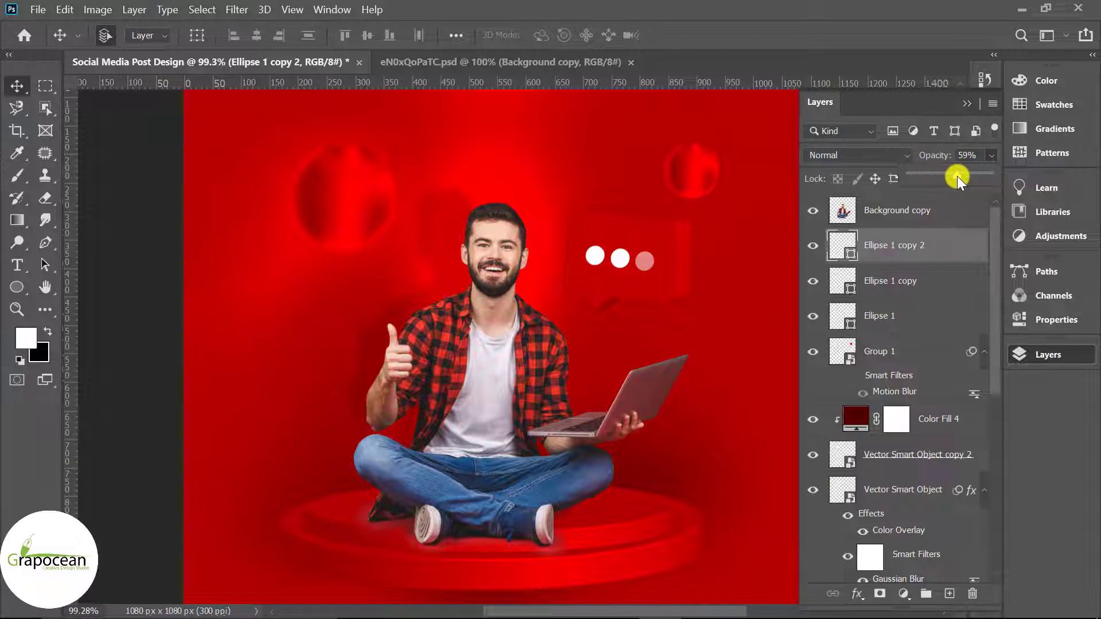
pyautogui.click(901, 283)
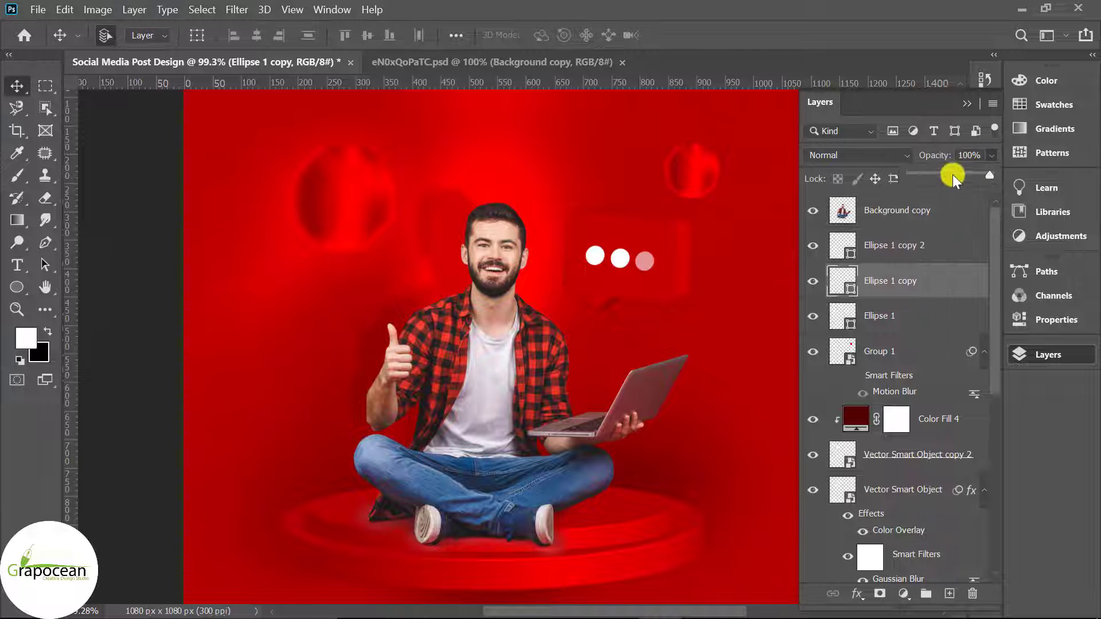
pyautogui.click(951, 175)
pyautogui.click(906, 315)
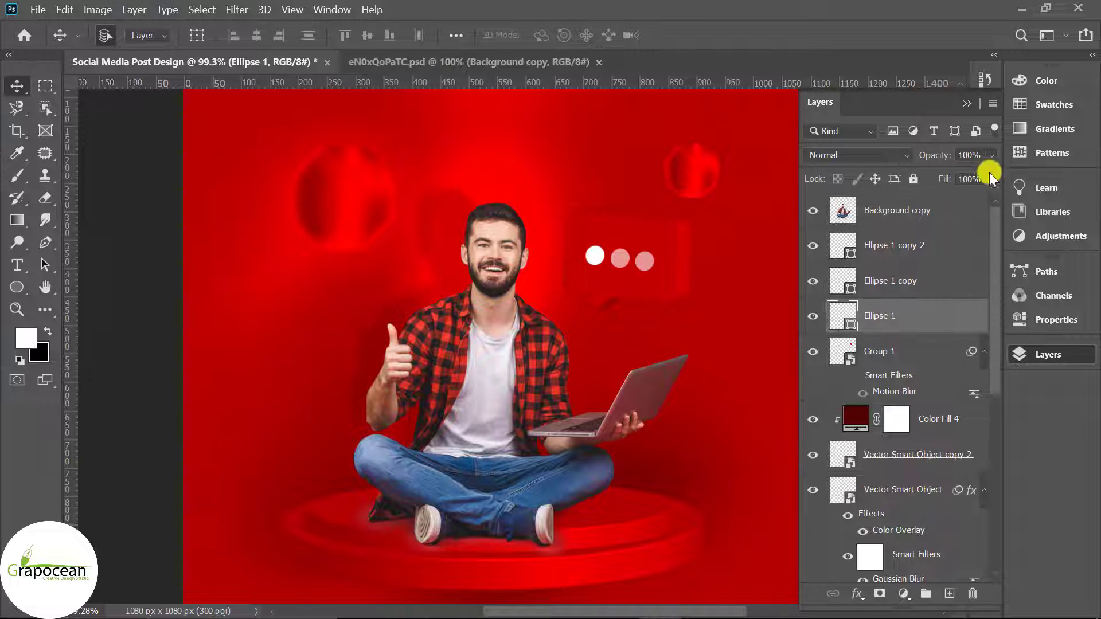
pyautogui.moveTo(978, 173); pyautogui.dragTo(955, 174)
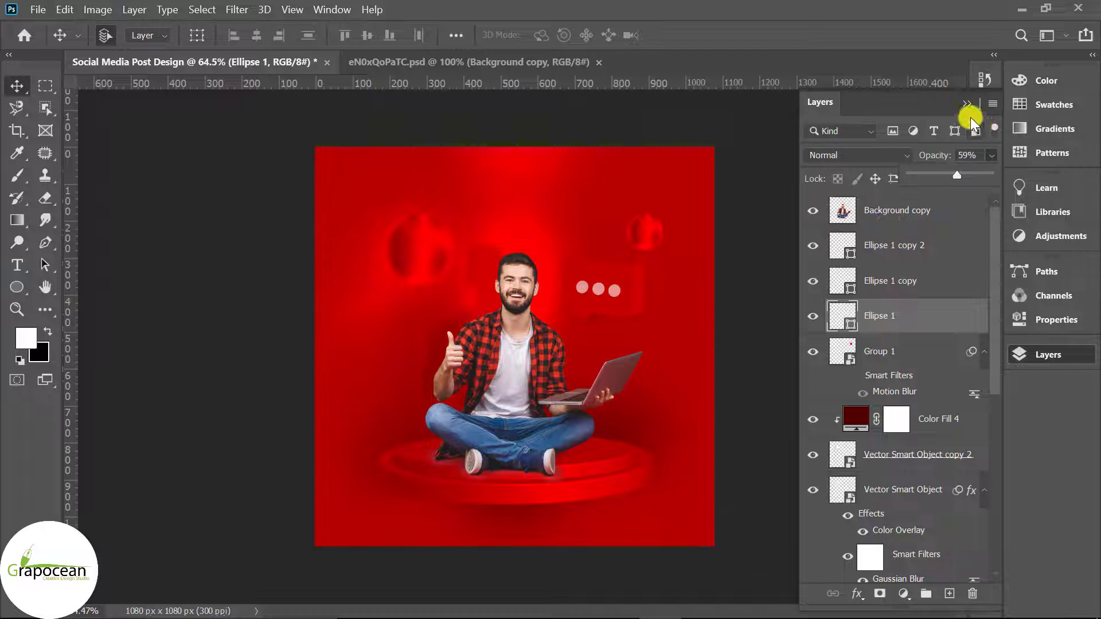
pyautogui.click(966, 104)
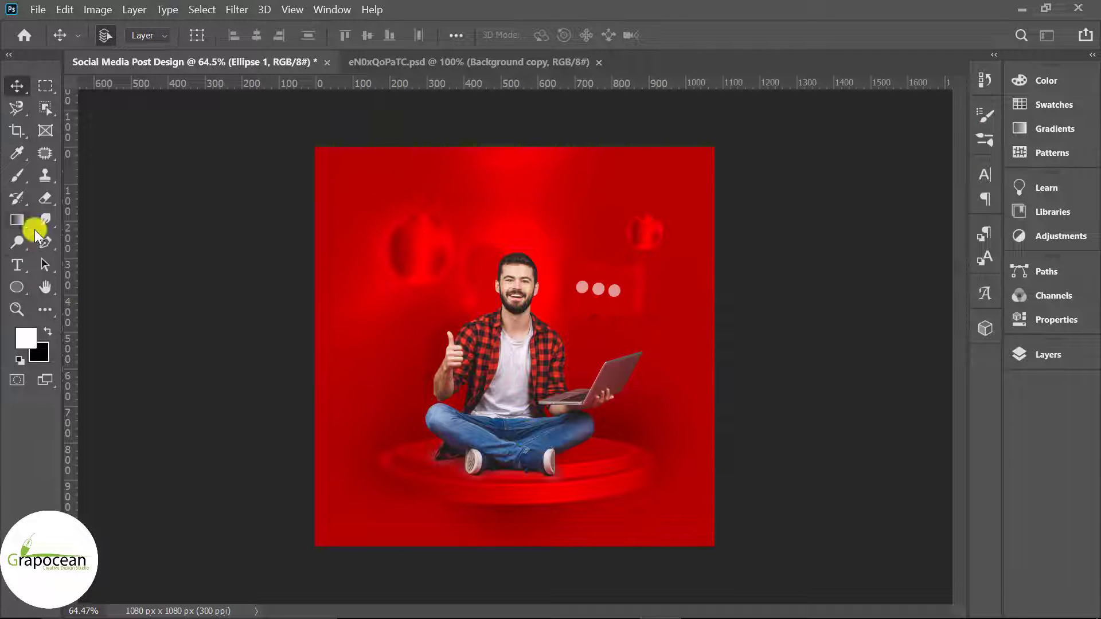
# - Type a white MAKE MONEY headline near the top and duplicate it below
pyautogui.click(17, 265)
pyautogui.click(480, 192)
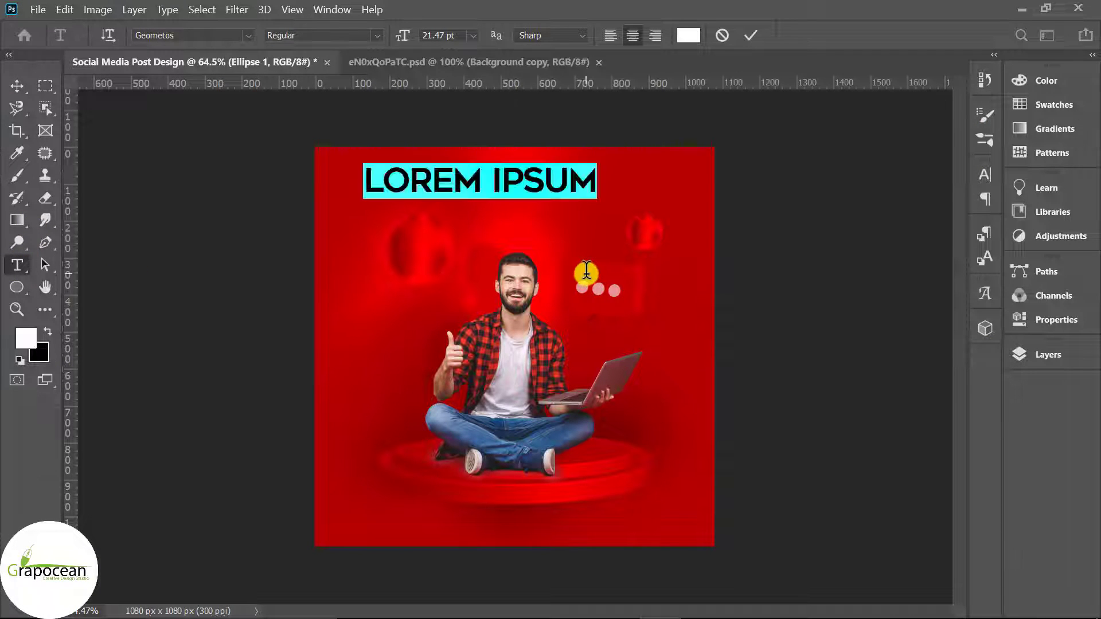
pyautogui.press('BackSpace')
pyautogui.write('MAKE')
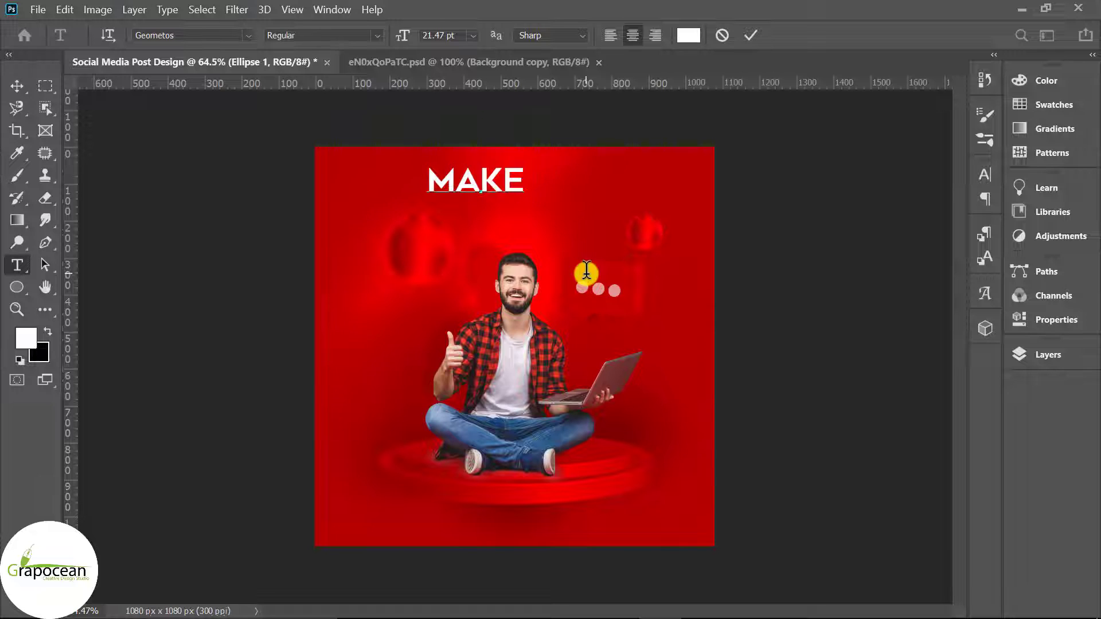
pyautogui.write('MON')
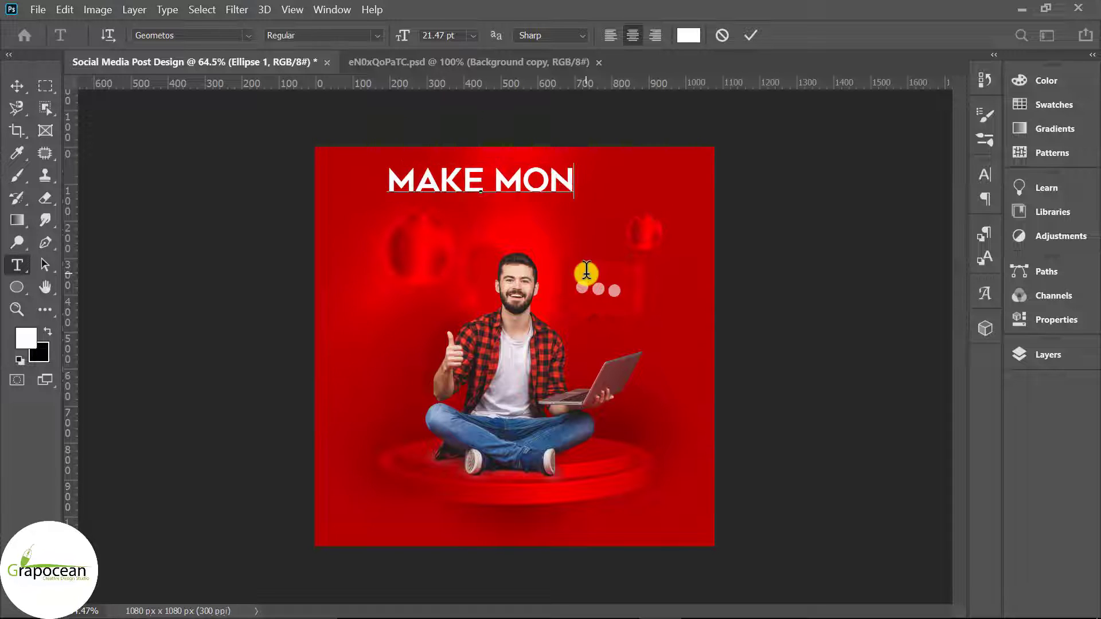
pyautogui.write('EY')
pyautogui.click(23, 85)
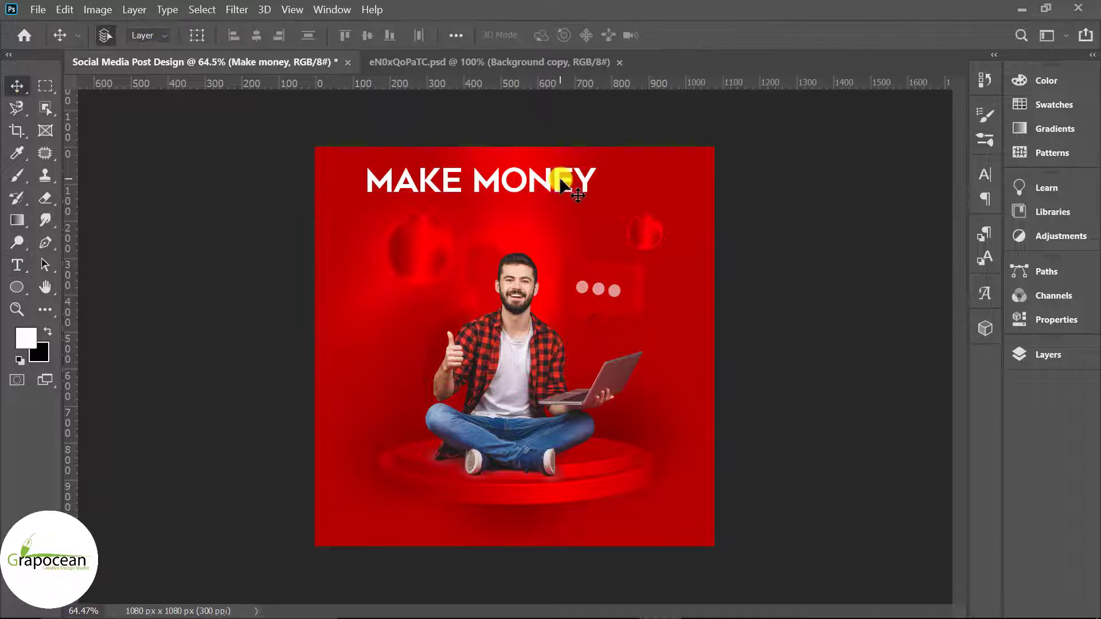
pyautogui.moveTo(566, 179)
pyautogui.mouseDown()
pyautogui.moveTo(607, 179)
pyautogui.moveTo(545, 227)
pyautogui.mouseUp()
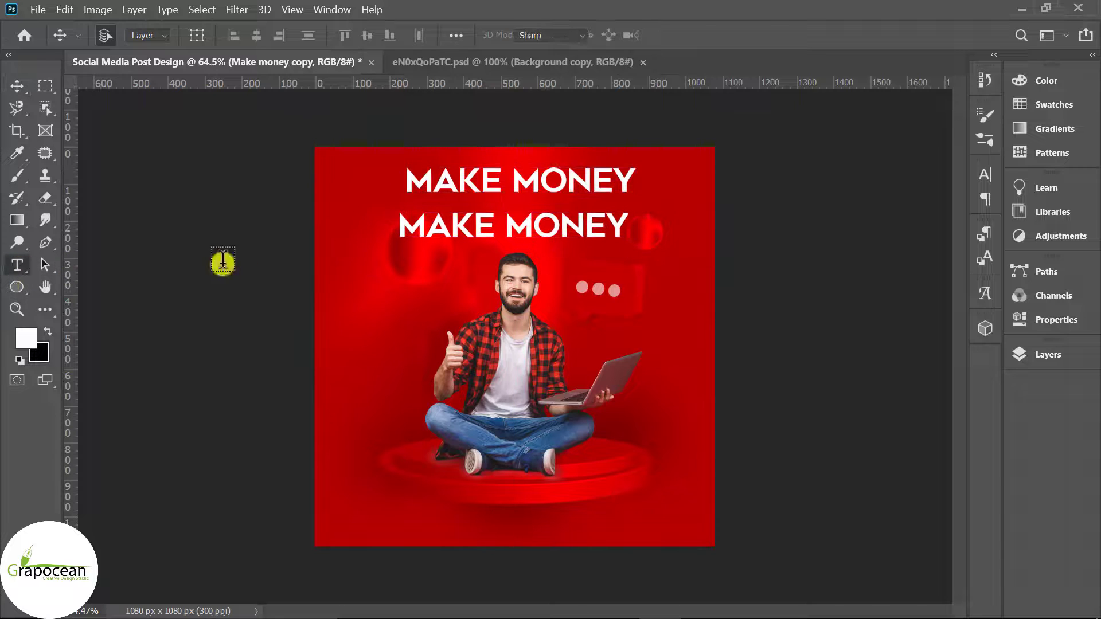
# - Retype the copy as ONLINE in 34.74 pt Bernier Distressed and place it under the headline
pyautogui.moveTo(398, 226); pyautogui.dragTo(751, 236)
pyautogui.press('BackSpace')
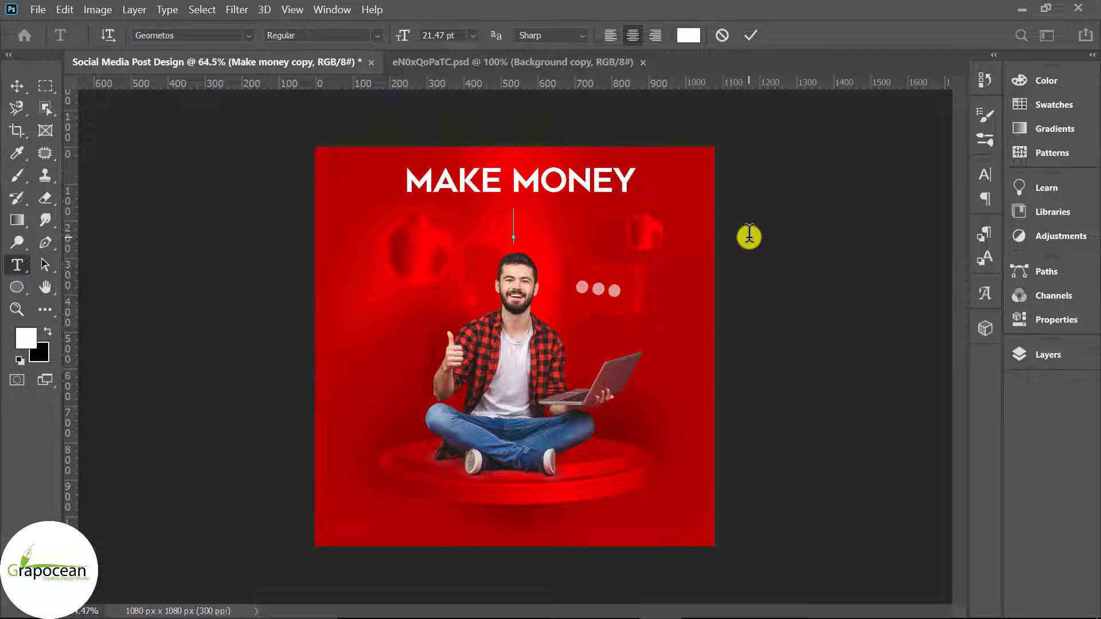
pyautogui.write('ONLINE')
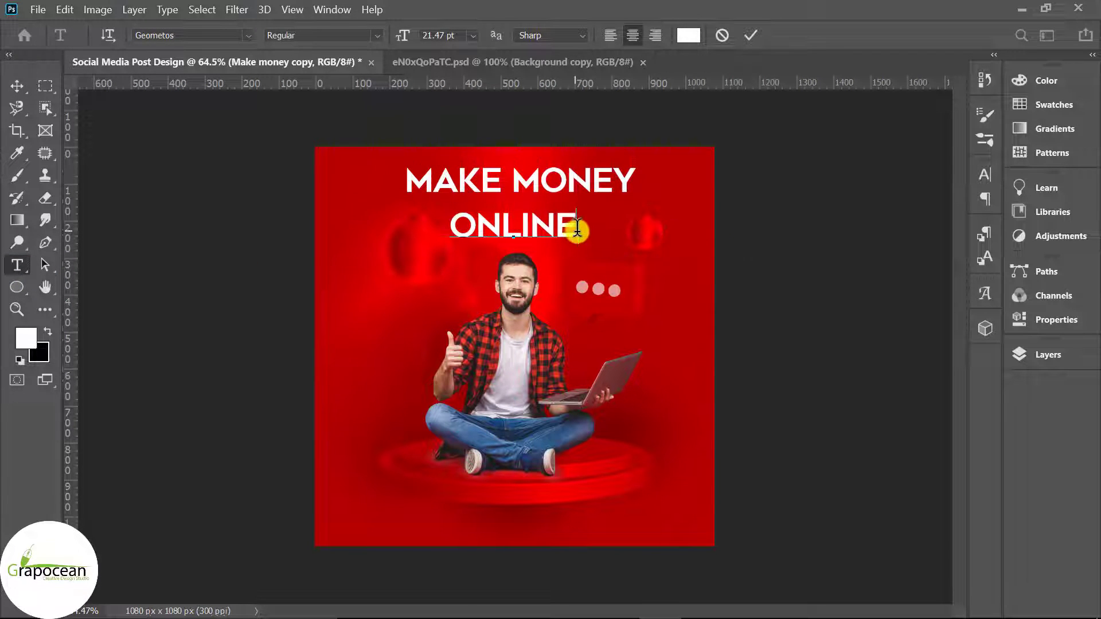
pyautogui.moveTo(576, 231); pyautogui.dragTo(332, 150)
pyautogui.click(247, 37)
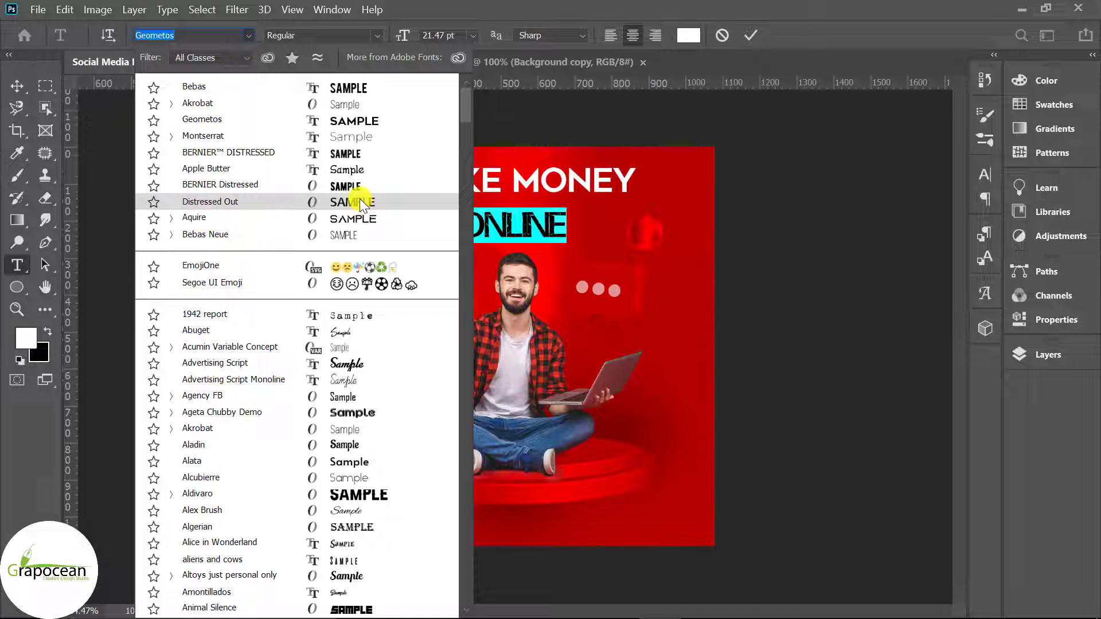
pyautogui.click(355, 153)
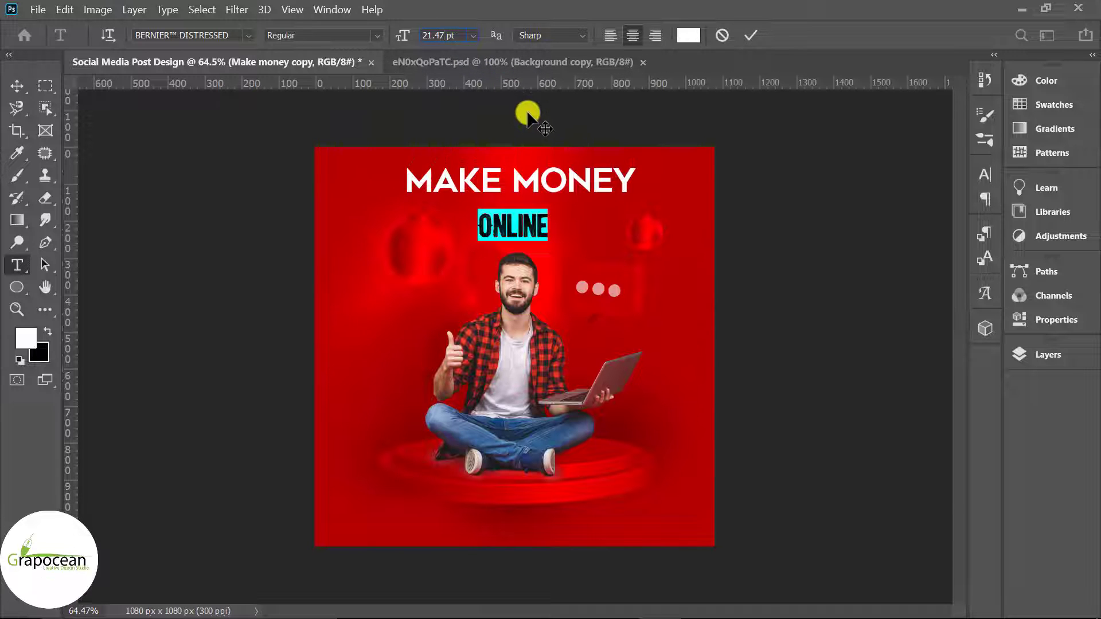
pyautogui.write('34.74')
pyautogui.press('Return')
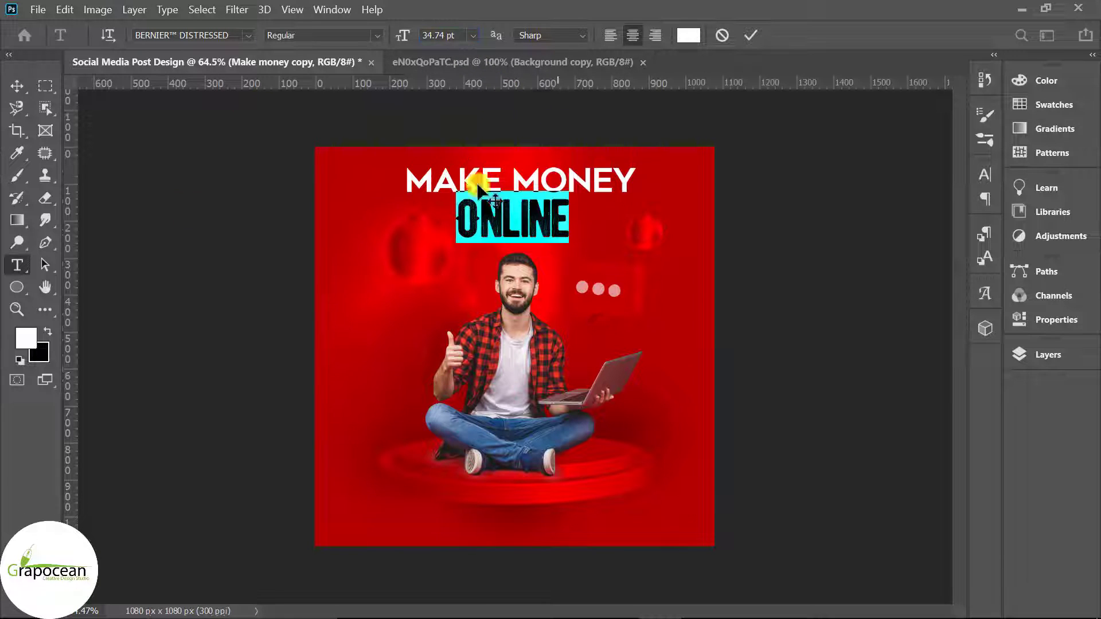
pyautogui.click(17, 85)
pyautogui.moveTo(580, 235); pyautogui.dragTo(598, 251)
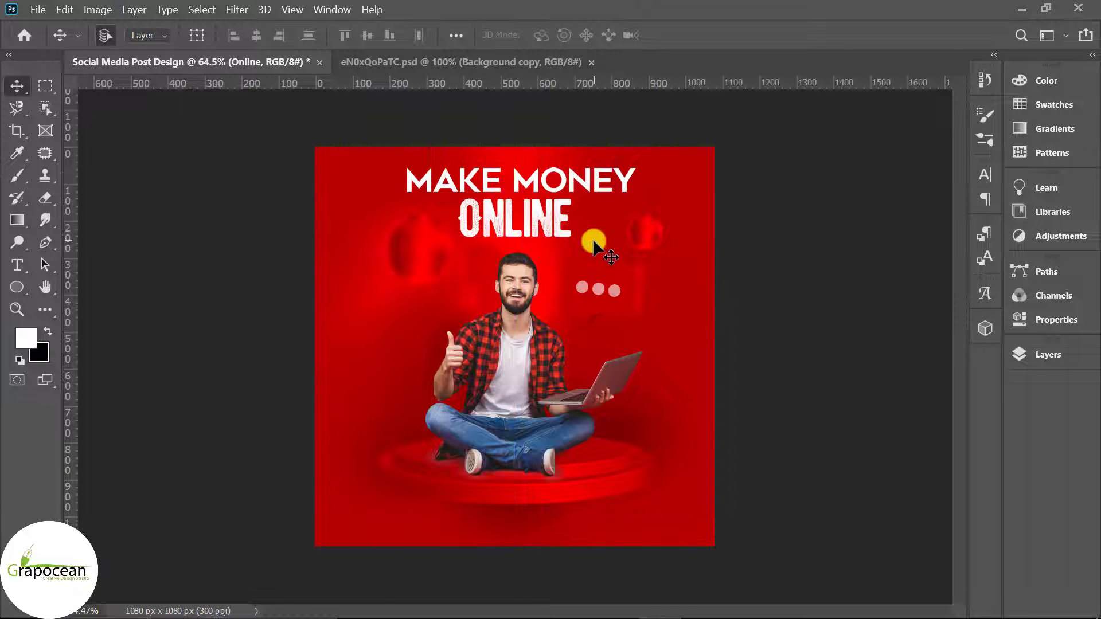
pyautogui.moveTo(553, 232); pyautogui.dragTo(558, 244)
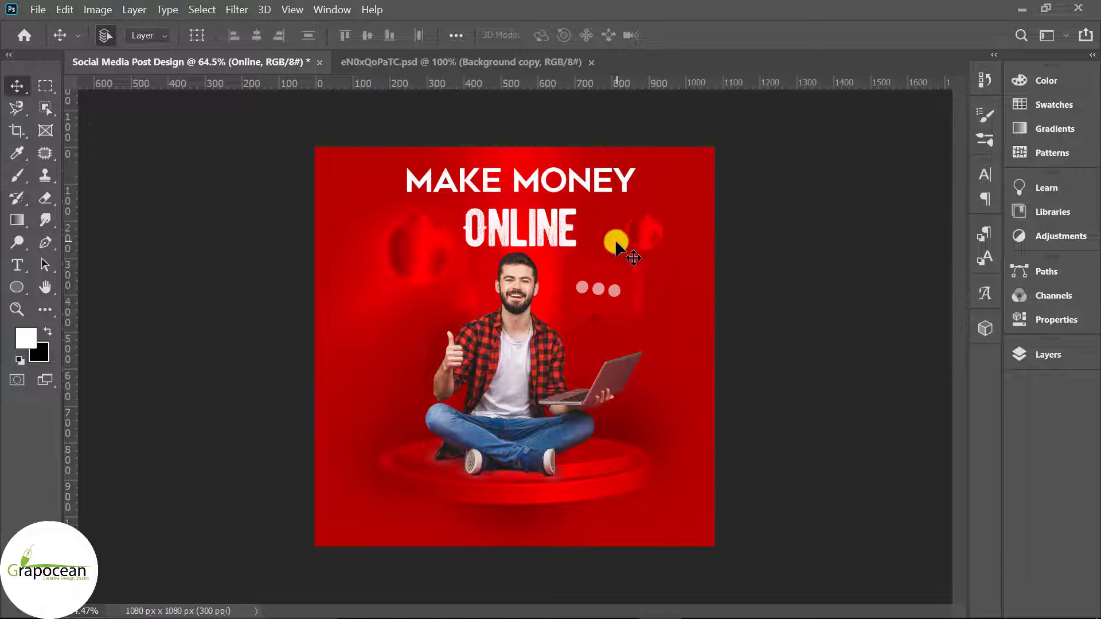
pyautogui.click(16, 265)
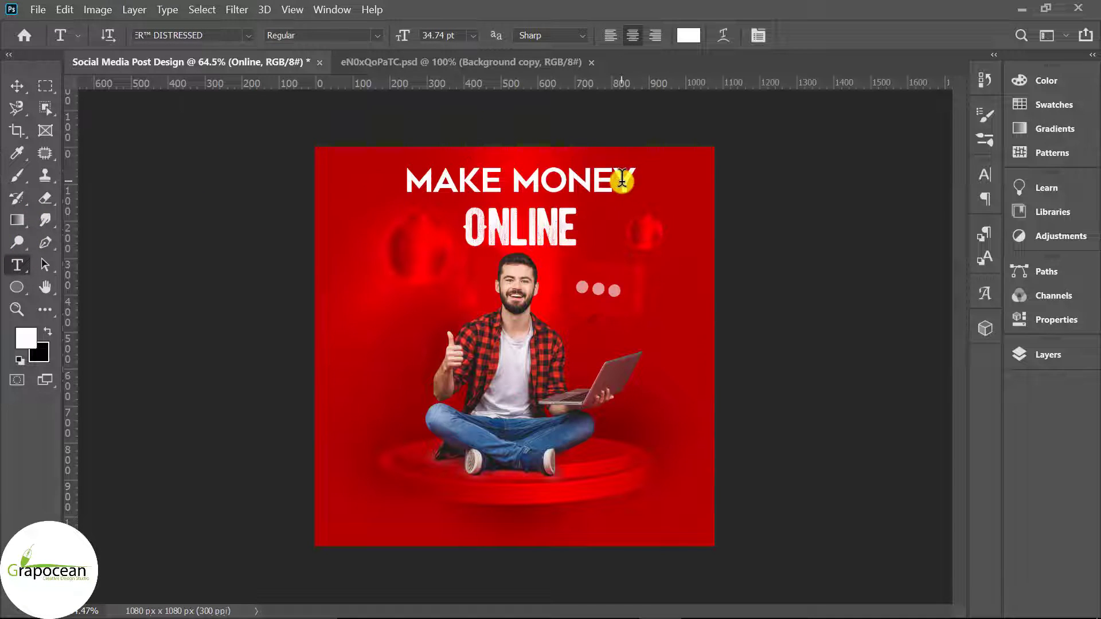
# - Draw a 678 × 98 px rectangle over MAKE MONEY, filled light yellow from the Light swatches
pyautogui.click(17, 287)
pyautogui.click(76, 286)
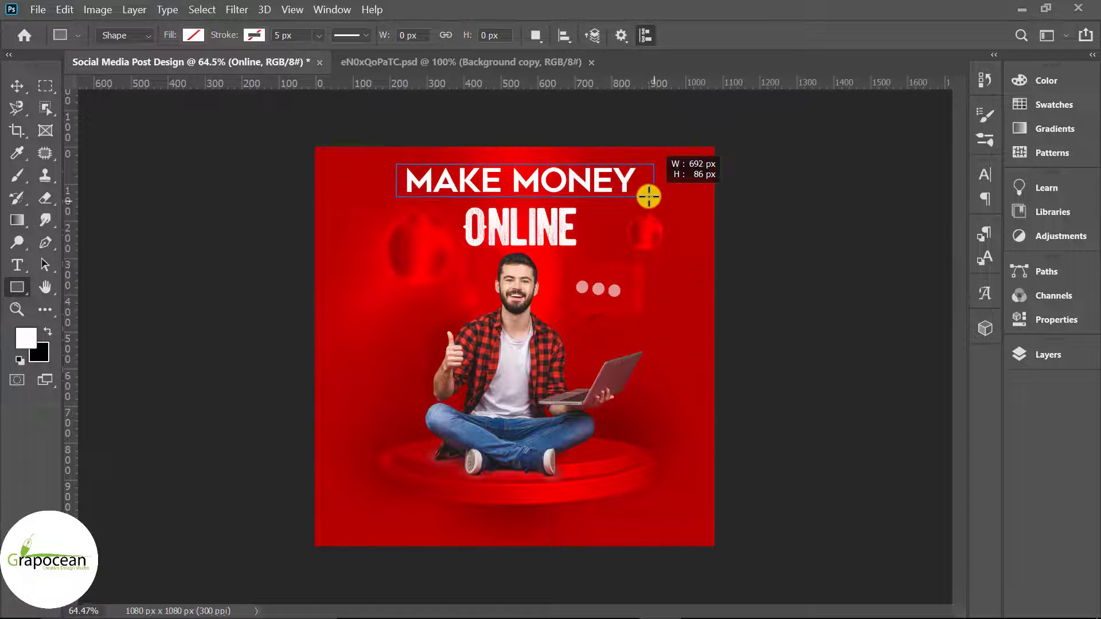
pyautogui.moveTo(626, 203); pyautogui.dragTo(682, 219)
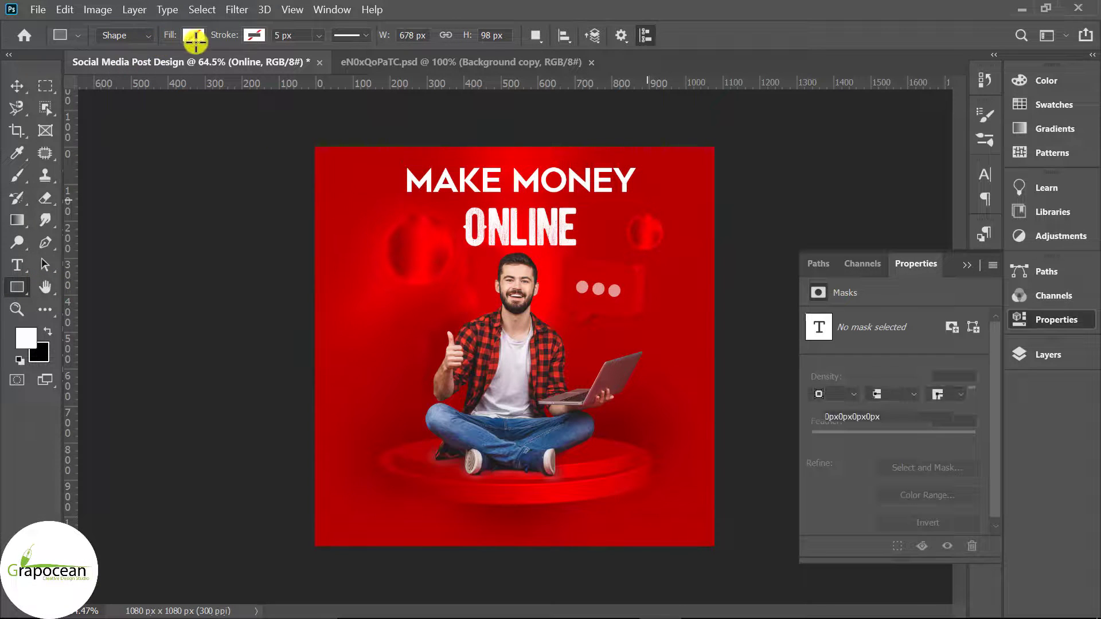
pyautogui.click(193, 35)
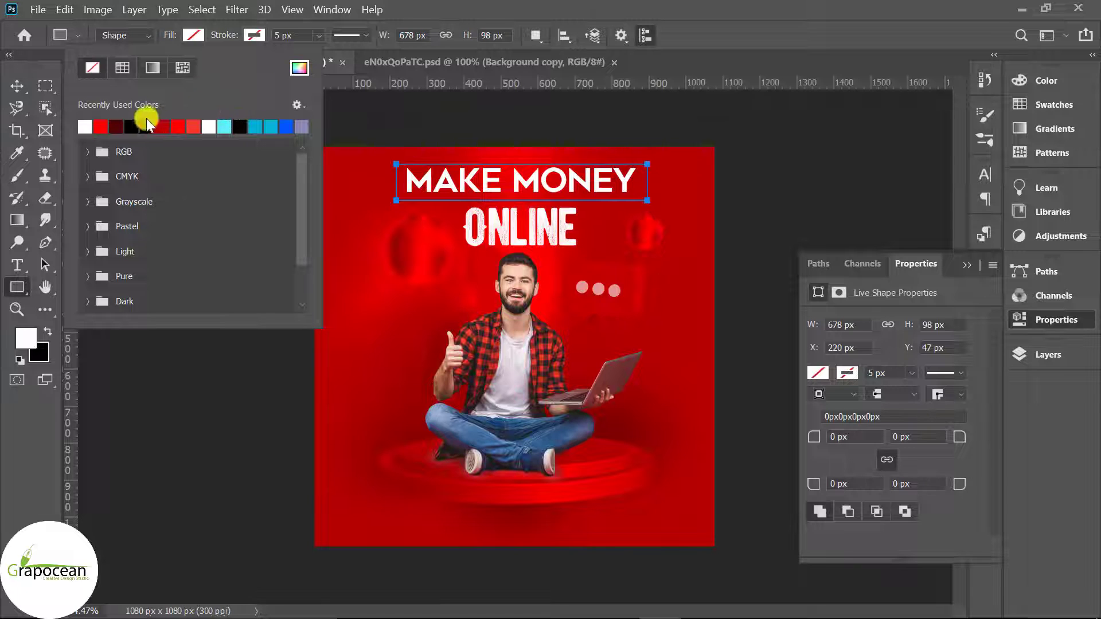
pyautogui.scroll(-1, 92, 224)
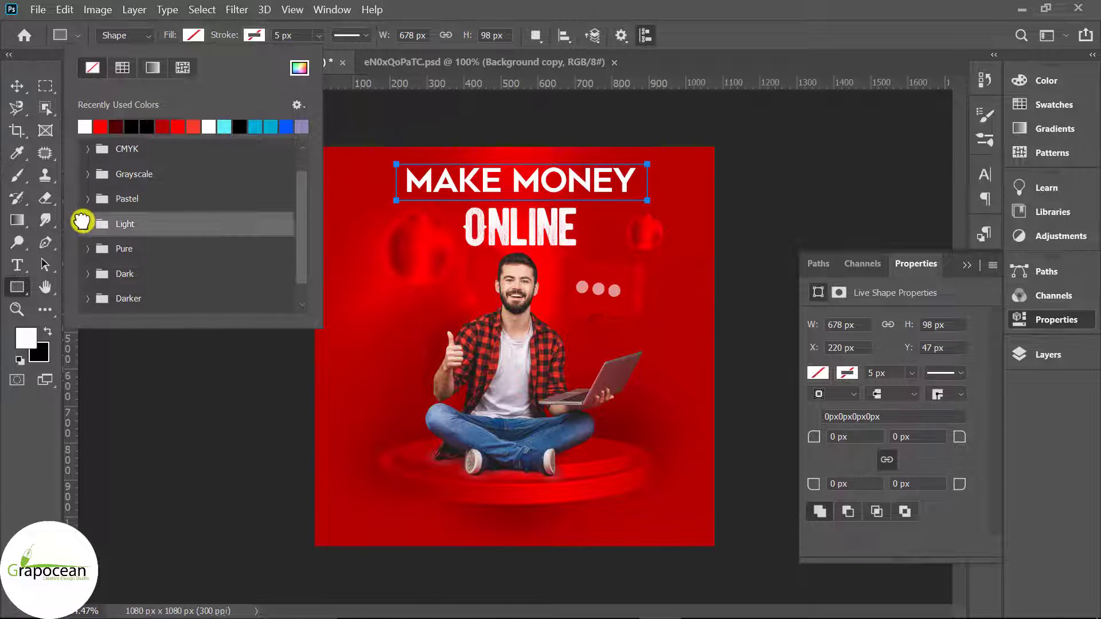
pyautogui.click(88, 224)
pyautogui.click(150, 243)
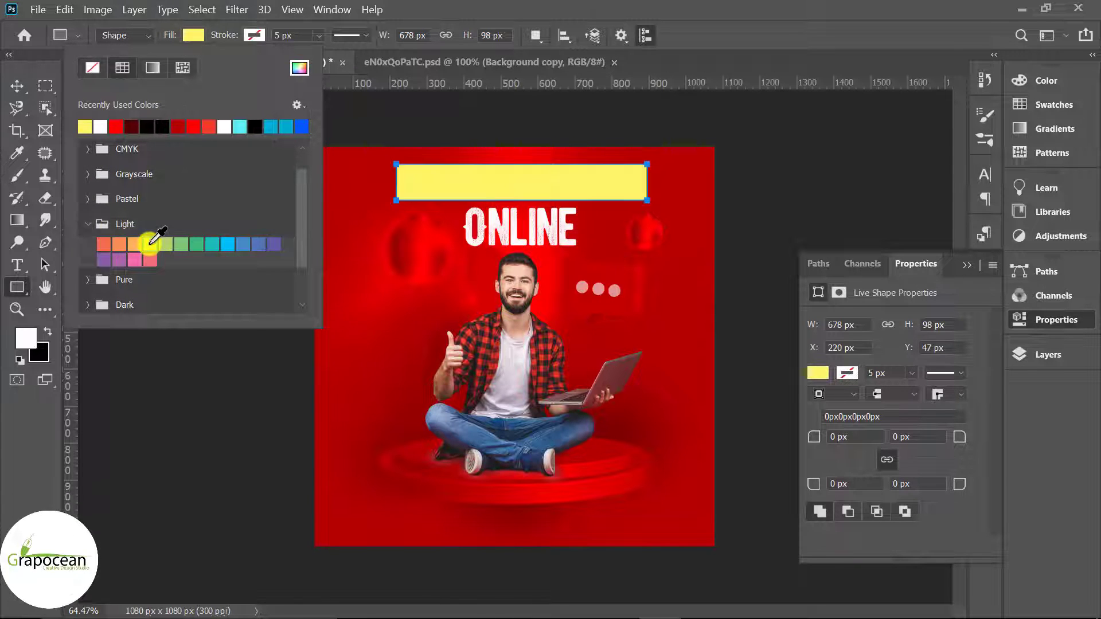
pyautogui.click(136, 243)
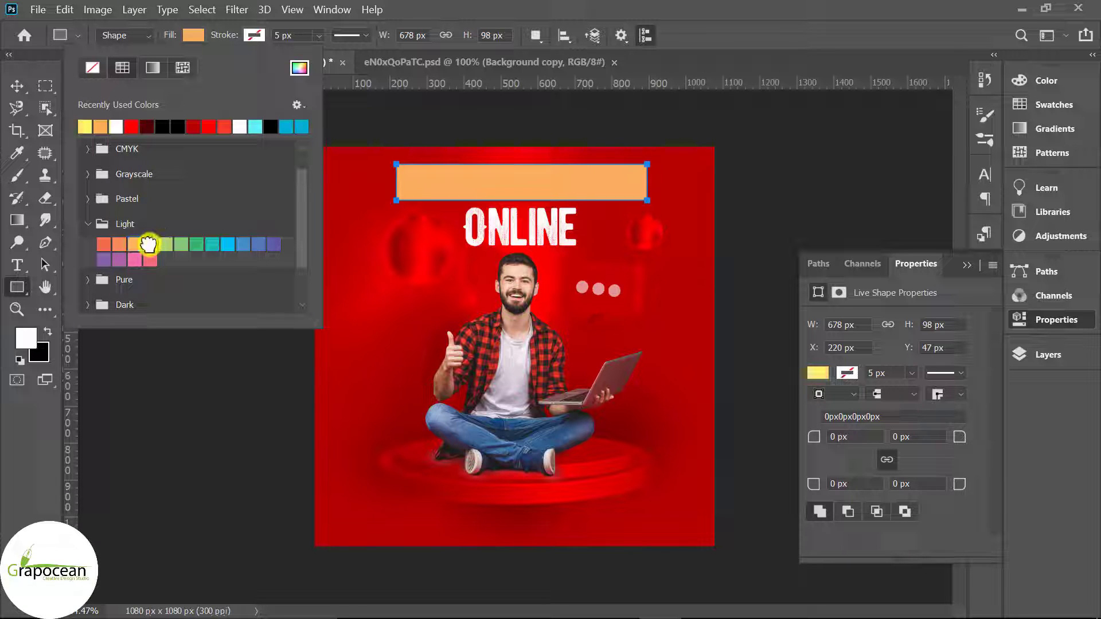
pyautogui.click(104, 259)
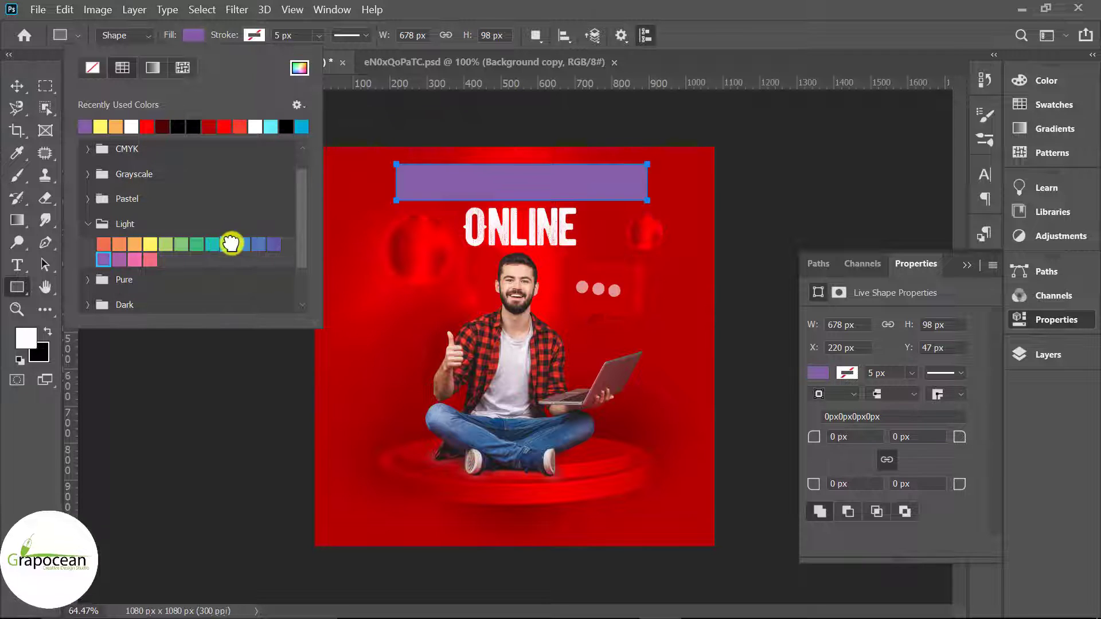
pyautogui.click(230, 244)
pyautogui.click(149, 243)
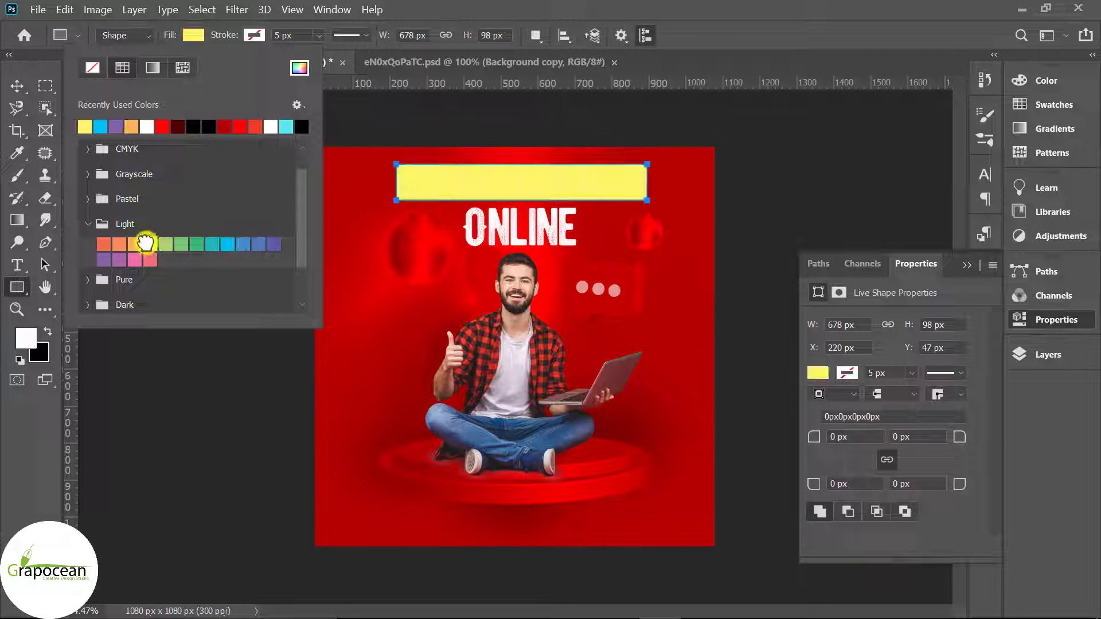
pyautogui.click(17, 86)
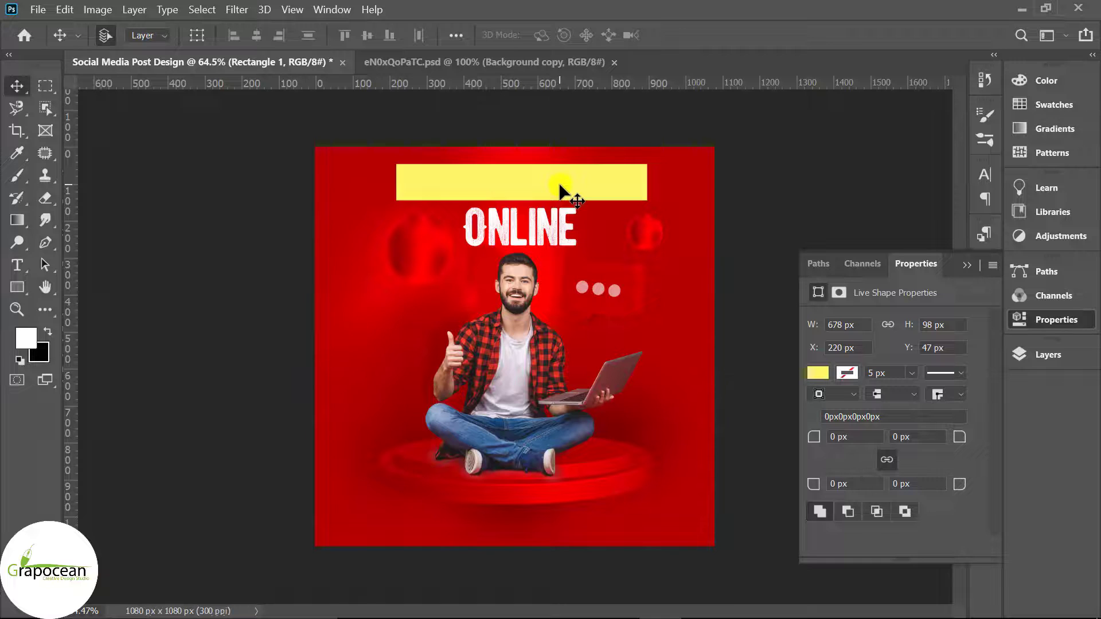
# - Send the yellow bar behind the headline and make the MAKE MONEY text black
pyautogui.hotkey('ctrl', '[')
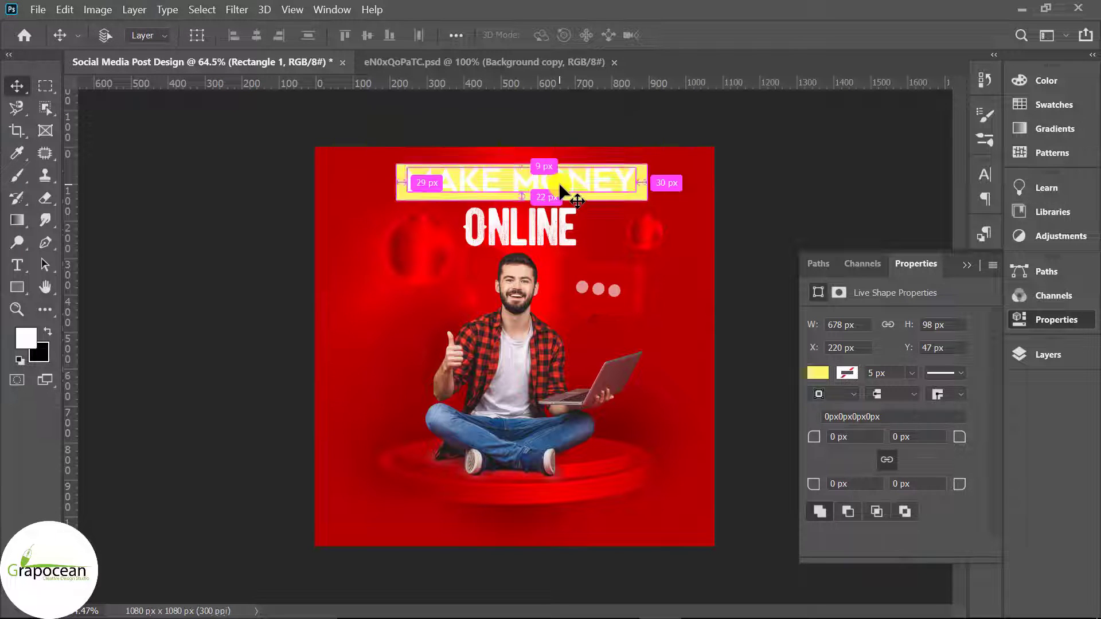
pyautogui.click(582, 207)
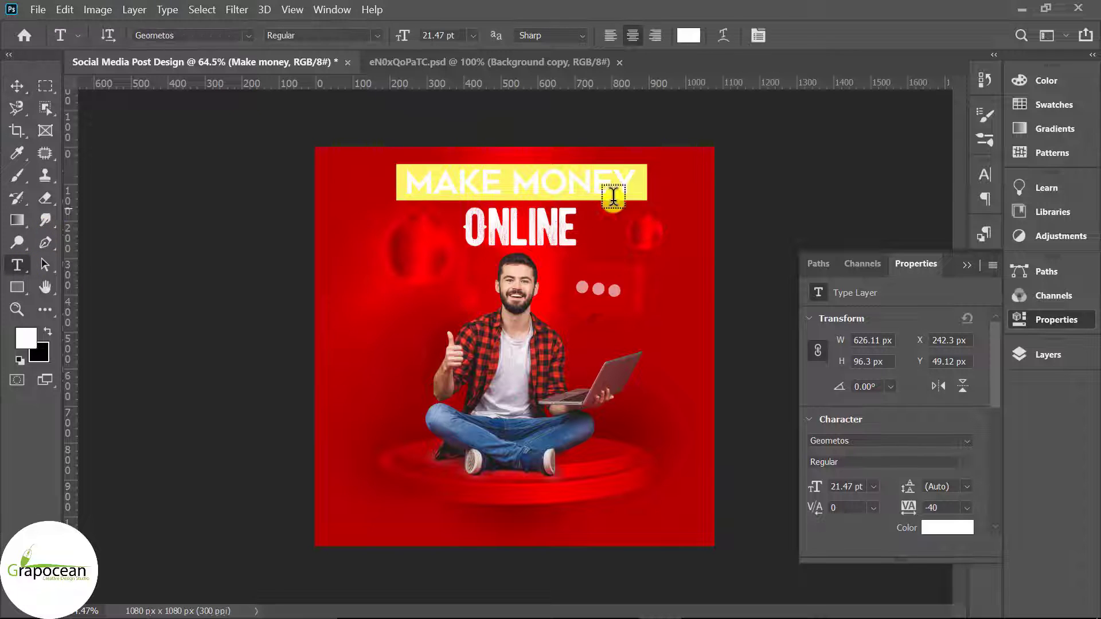
pyautogui.moveTo(634, 182); pyautogui.dragTo(333, 181)
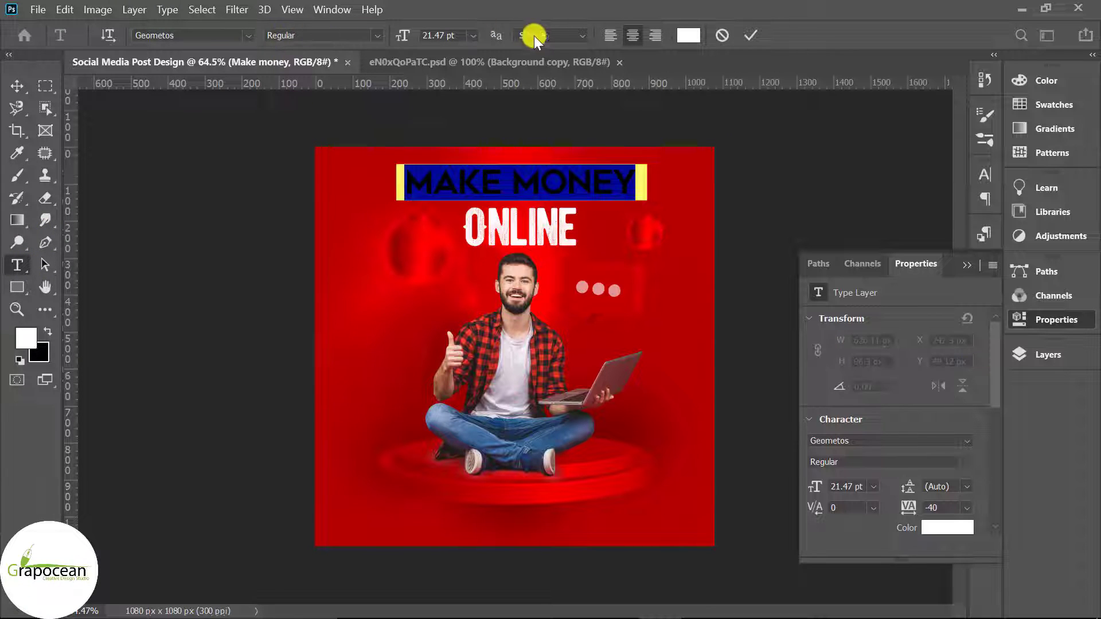
pyautogui.click(688, 36)
pyautogui.click(553, 550)
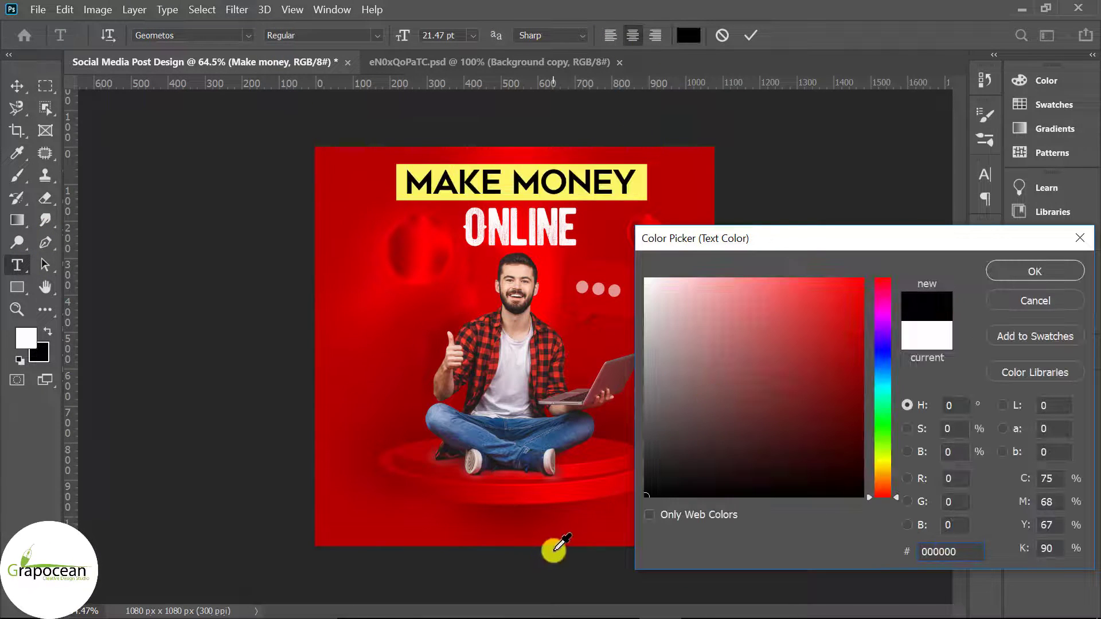
pyautogui.click(1053, 278)
pyautogui.click(16, 86)
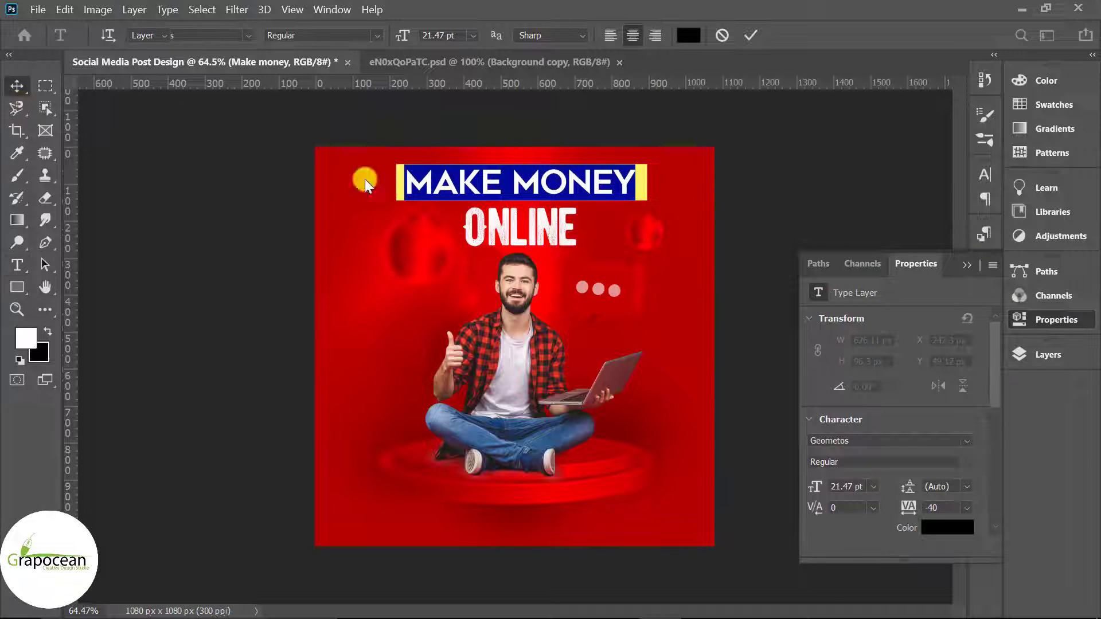
# - Nudge ONLINE slightly lower and select the Rectangle 1 banner layer
pyautogui.moveTo(550, 240); pyautogui.dragTo(550, 248)
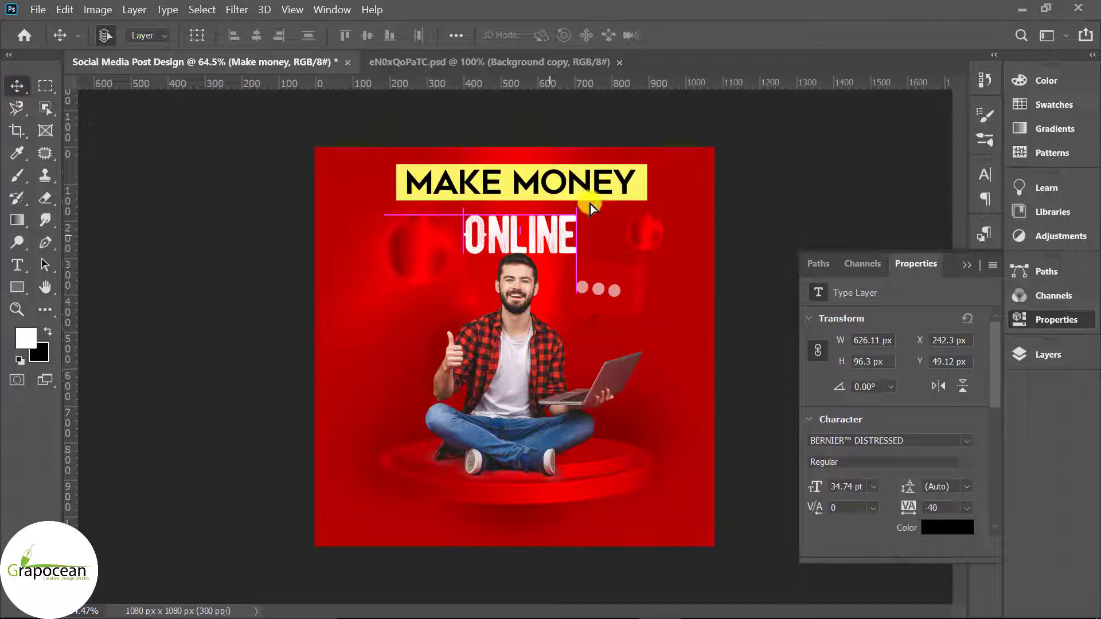
pyautogui.click(630, 197)
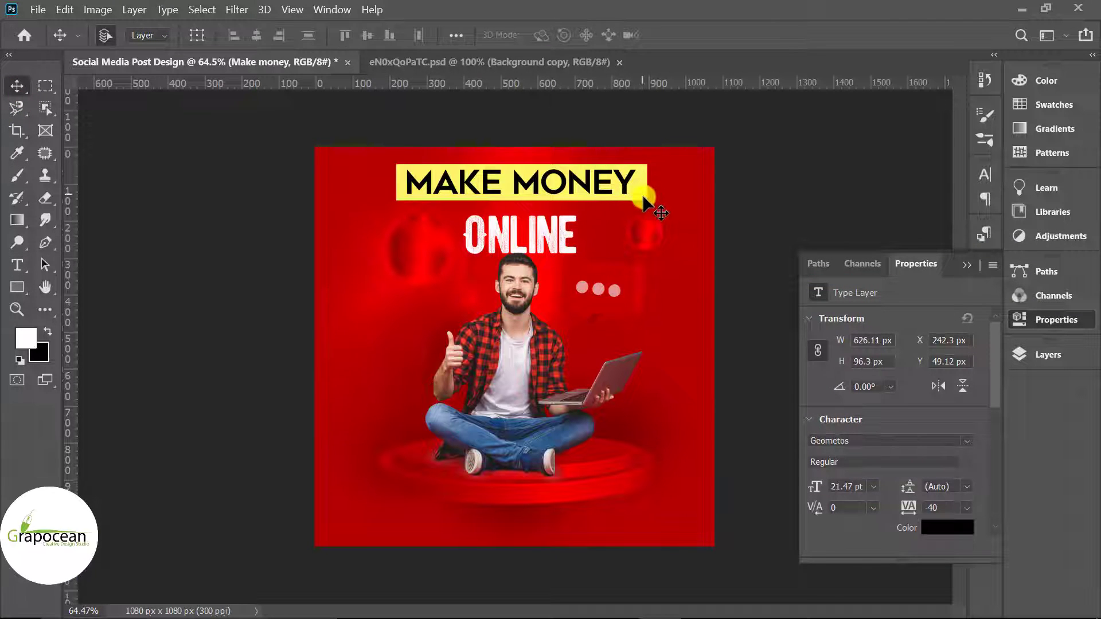
pyautogui.click(400, 203)
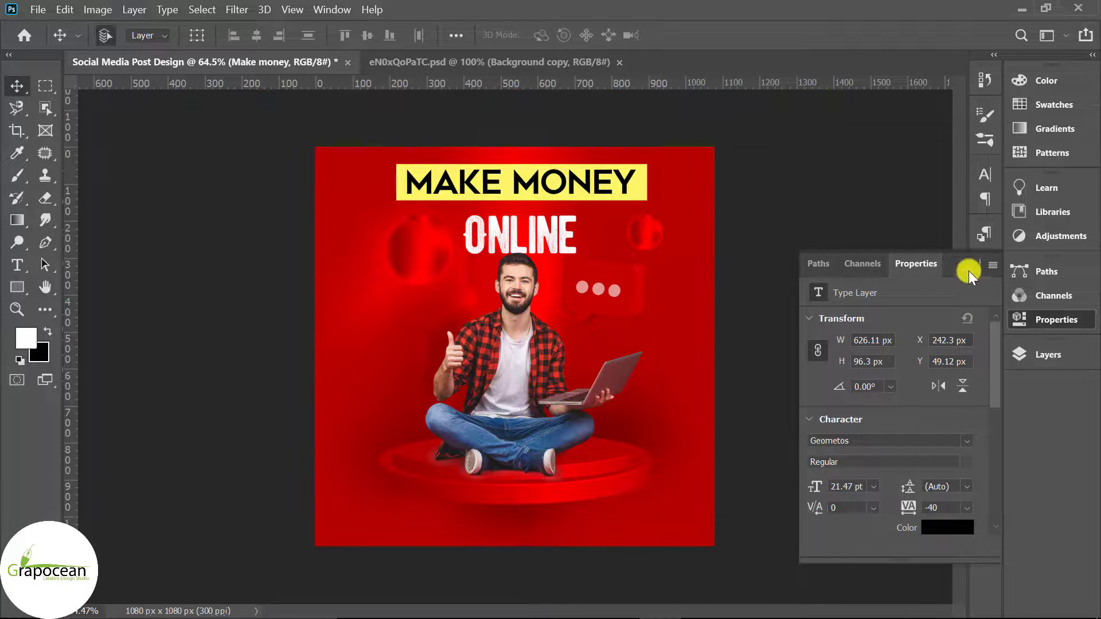
pyautogui.click(1047, 354)
pyautogui.click(886, 422)
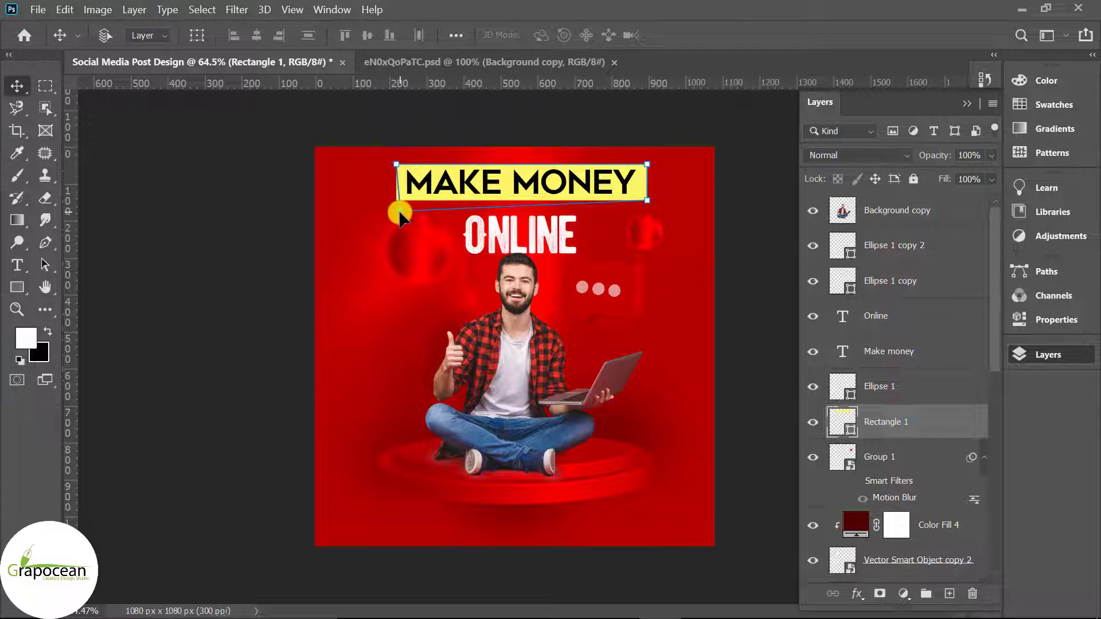
# - Slant the banner's bottom-left corner downward and add an empty Layer 1 above it
pyautogui.moveTo(400, 209); pyautogui.dragTo(397, 213)
pyautogui.click(581, 262)
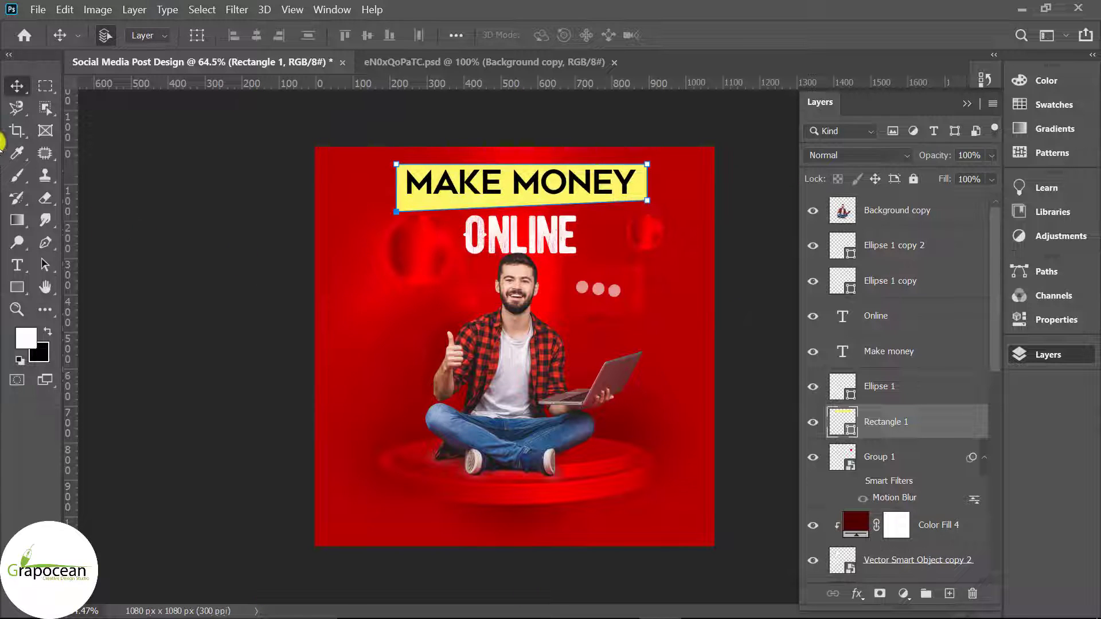
pyautogui.click(328, 307)
pyautogui.click(46, 242)
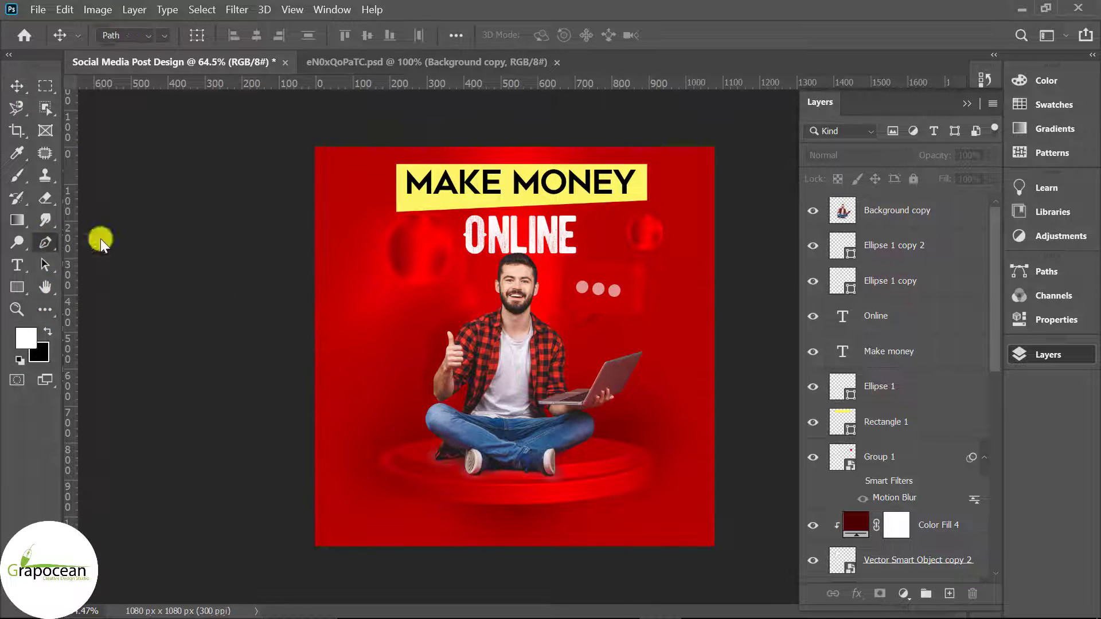
pyautogui.click(923, 424)
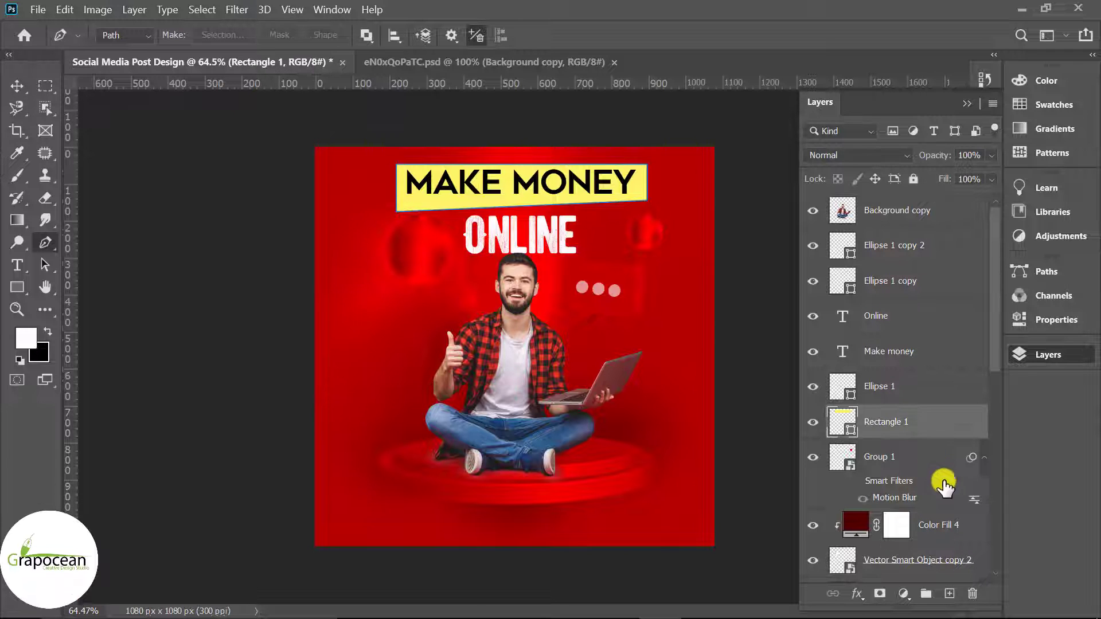
pyautogui.click(950, 593)
# - Place Pen anchor points below the banner's left corner for the accent shape
pyautogui.scroll(3, 372, 192)
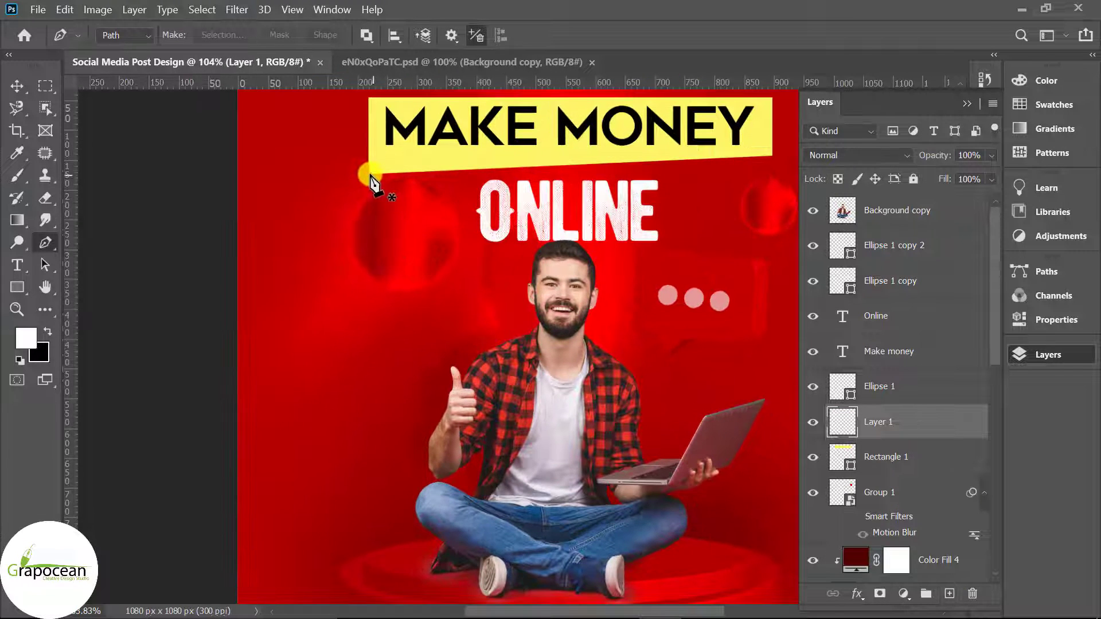
pyautogui.click(368, 172)
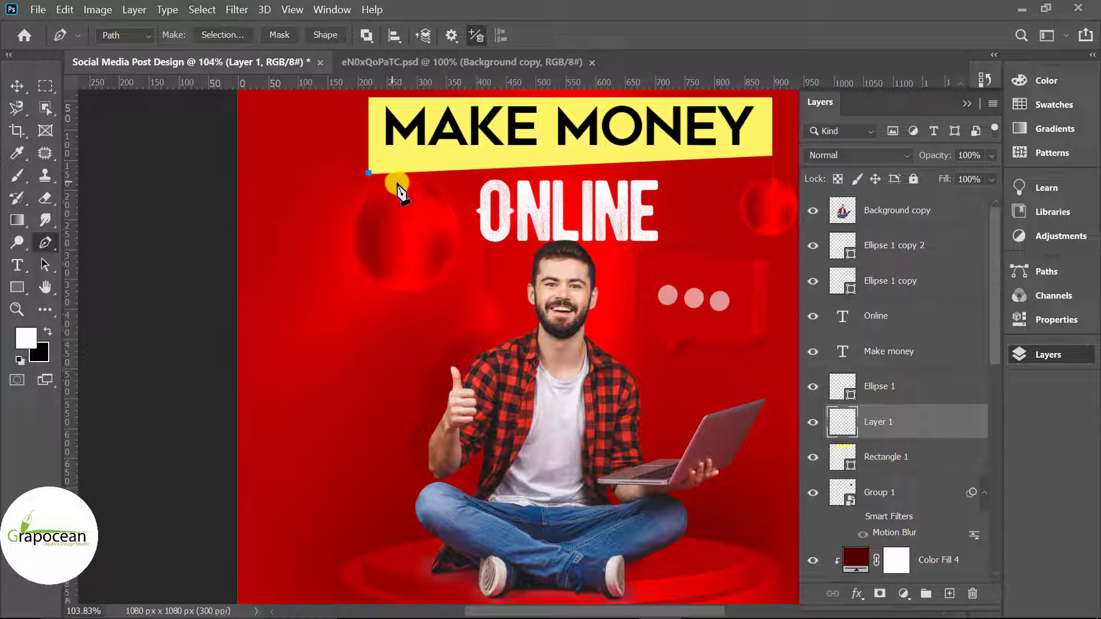
pyautogui.click(438, 196)
pyautogui.scroll(-2, 439, 198)
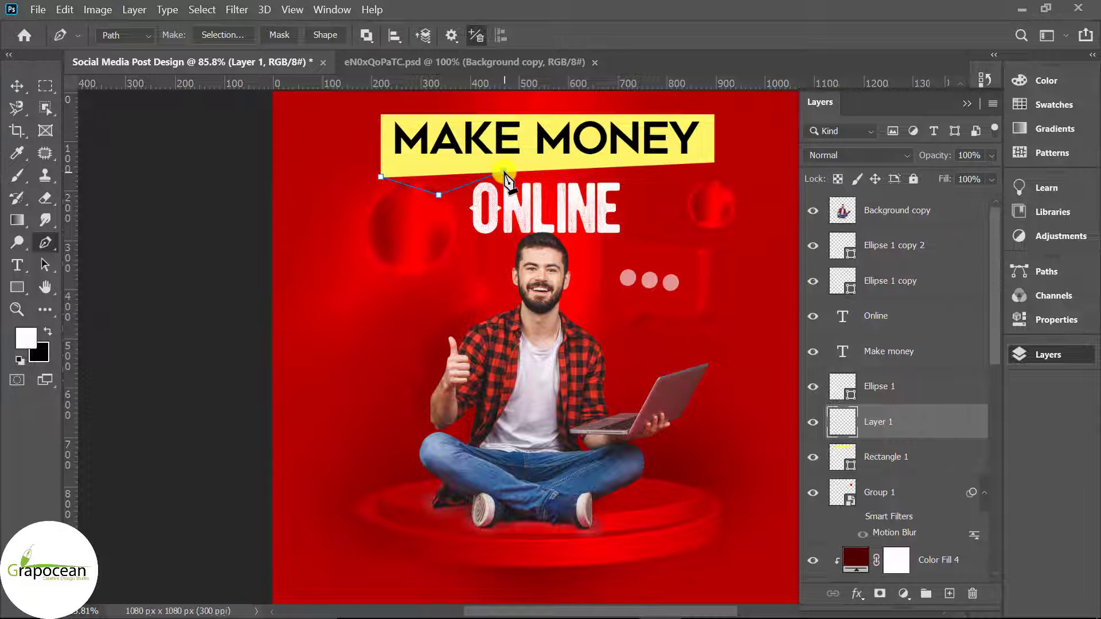
pyautogui.click(713, 162)
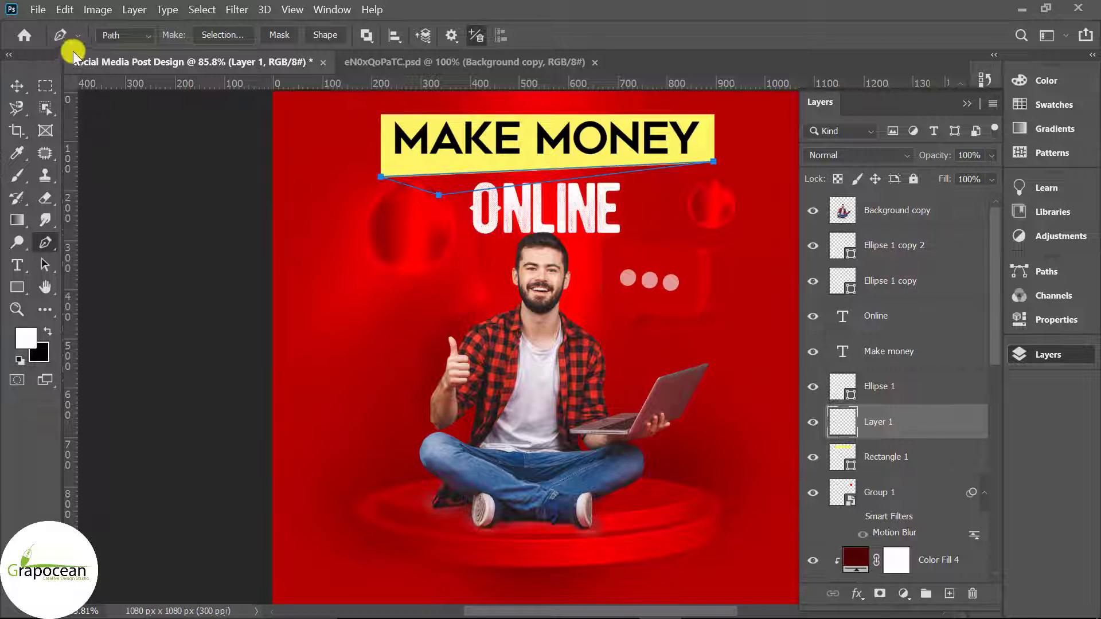
pyautogui.press('Return')
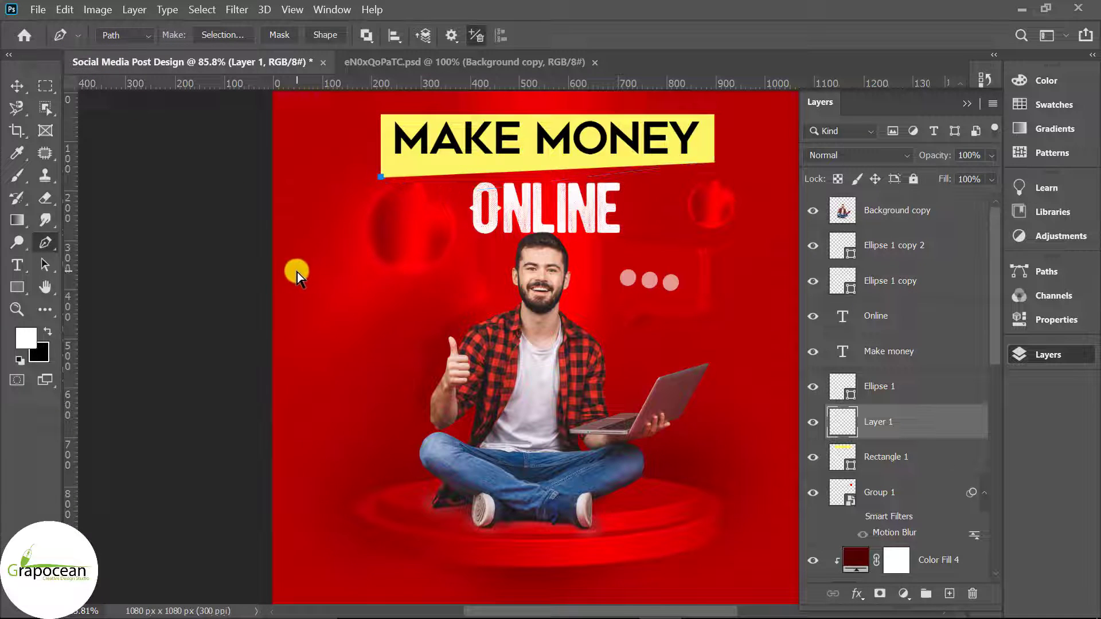
pyautogui.click(17, 85)
pyautogui.click(50, 243)
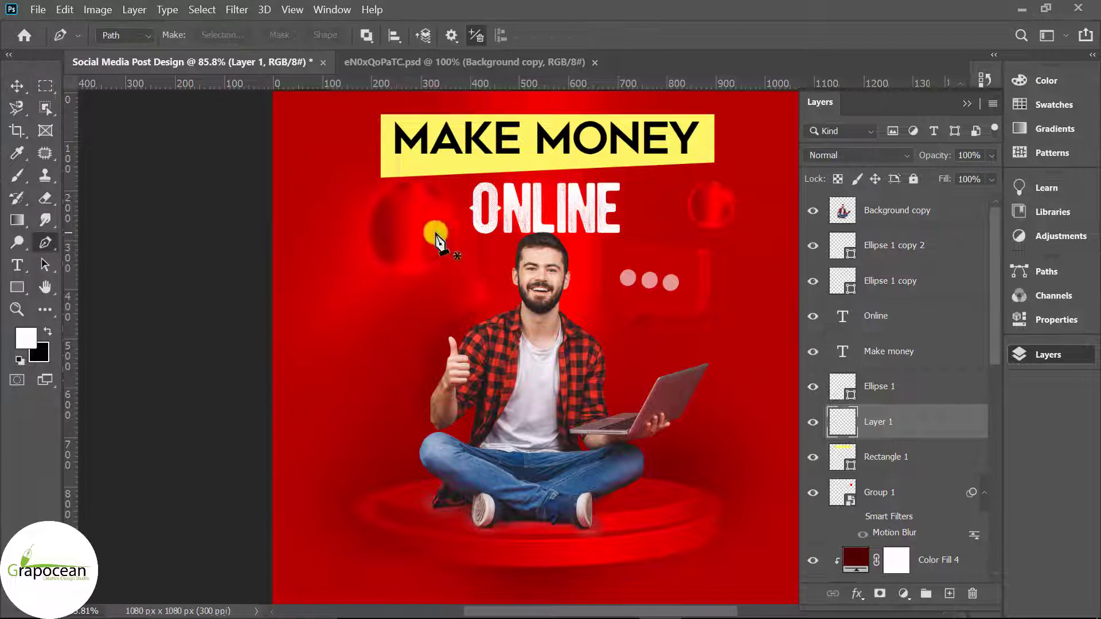
pyautogui.scroll(2, 397, 181)
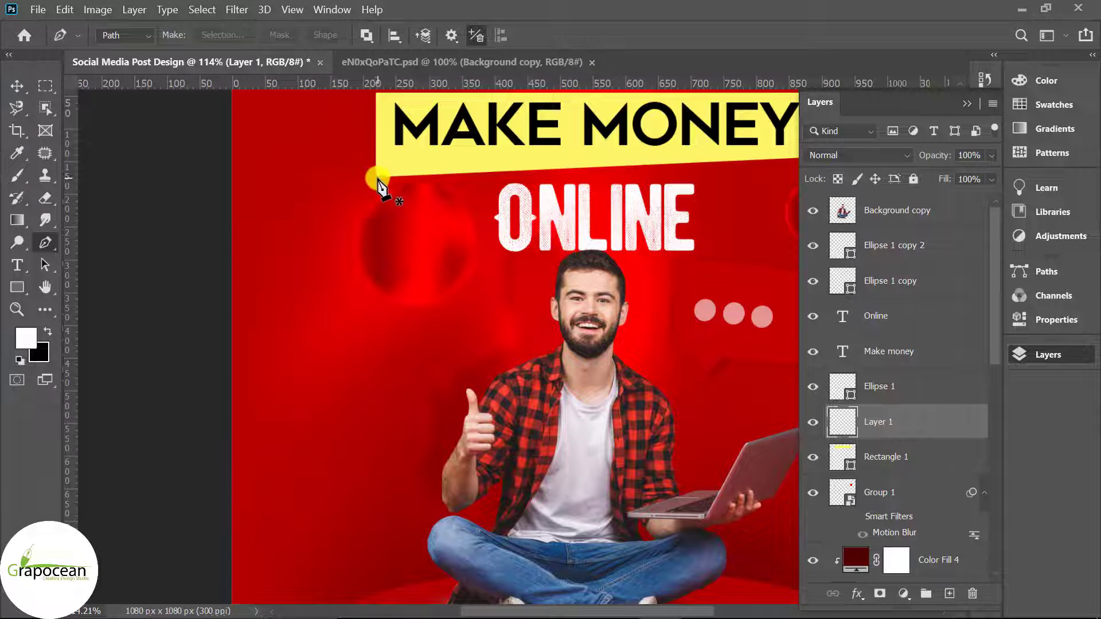
pyautogui.moveTo(379, 182); pyautogui.dragTo(449, 216)
pyautogui.scroll(-2, 450, 216)
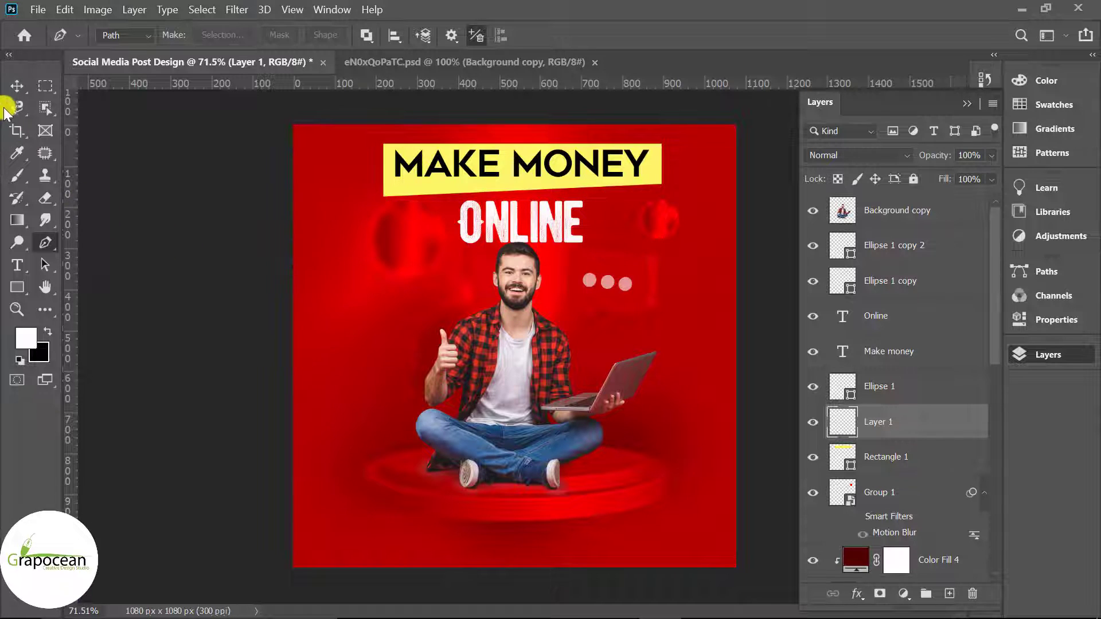
pyautogui.click(17, 86)
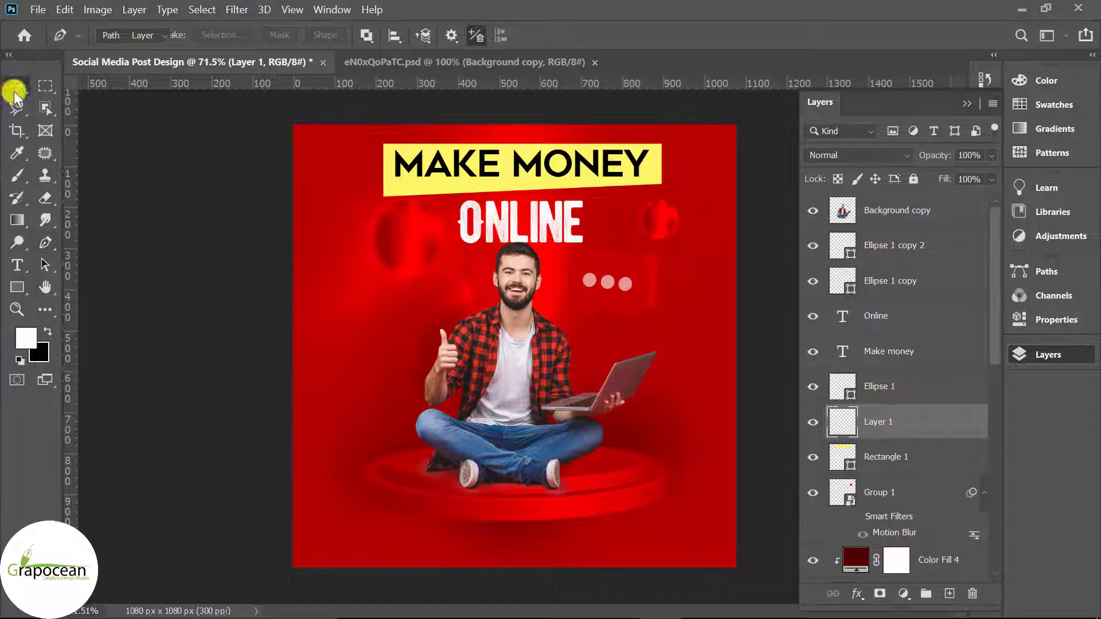
pyautogui.click(46, 242)
pyautogui.click(132, 34)
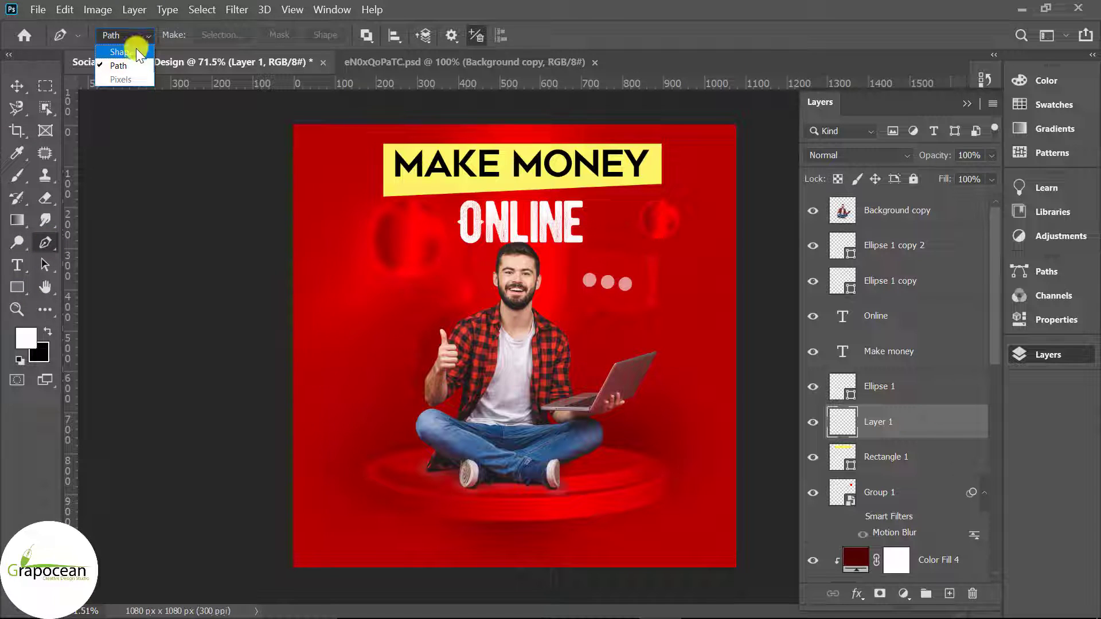
# - Draw a white wedge-shaped Shape 1 strip along the yellow banner's bottom edge
pyautogui.click(136, 51)
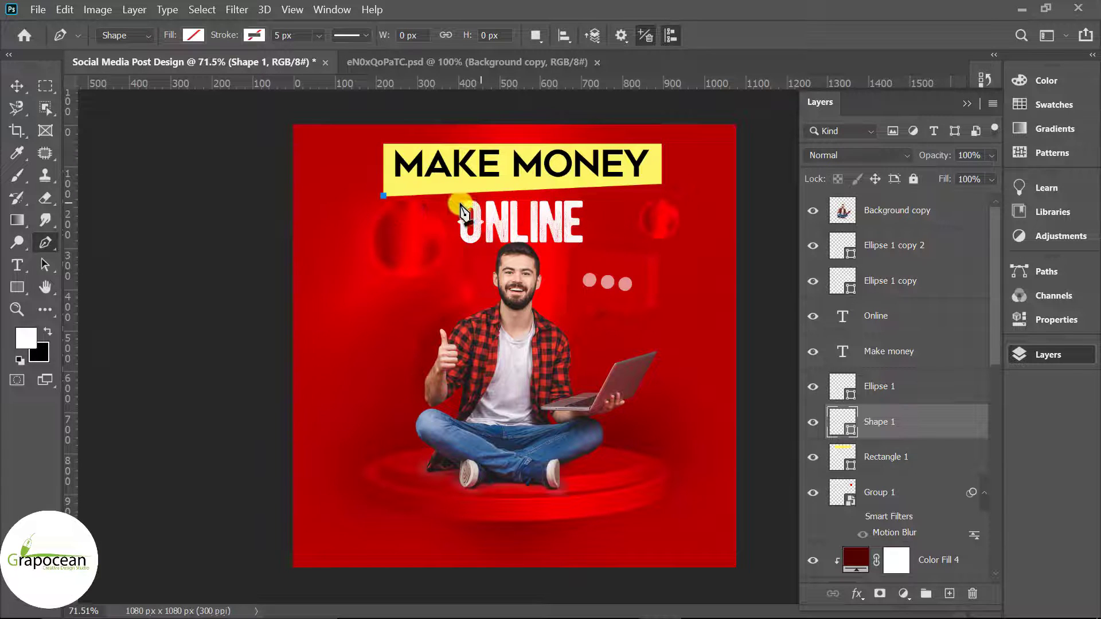
pyautogui.click(660, 184)
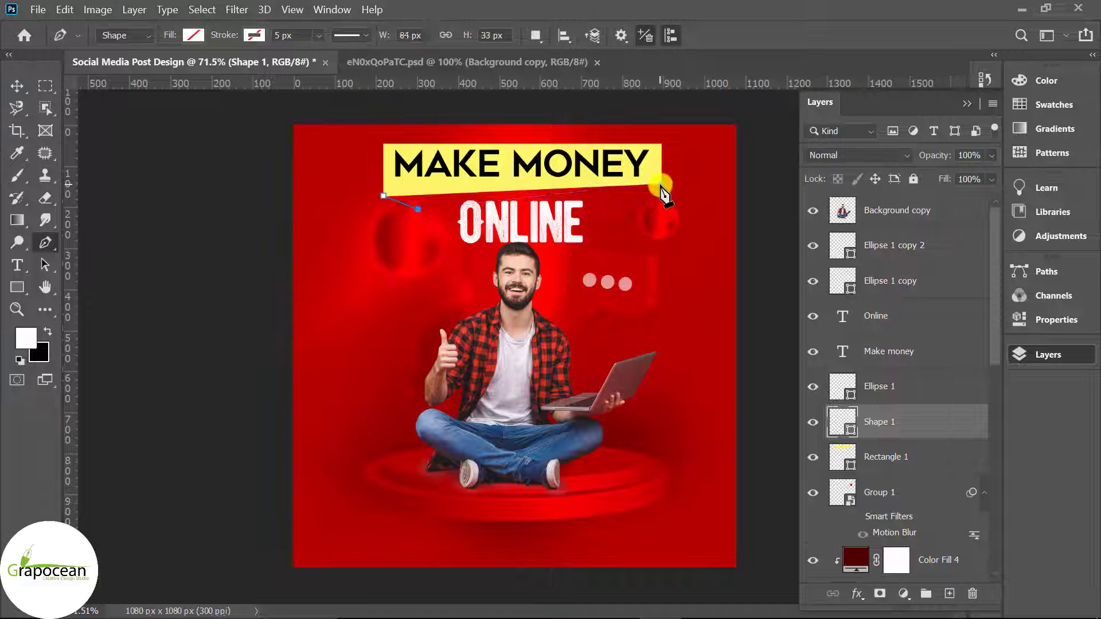
pyautogui.click(193, 35)
pyautogui.click(162, 127)
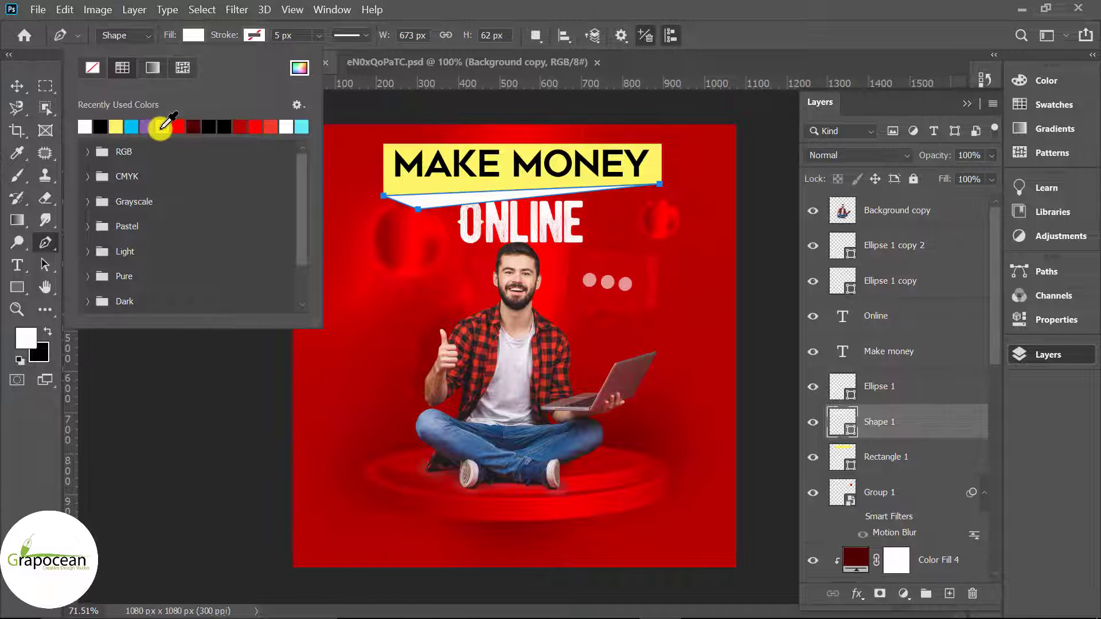
pyautogui.click(16, 86)
pyautogui.click(128, 243)
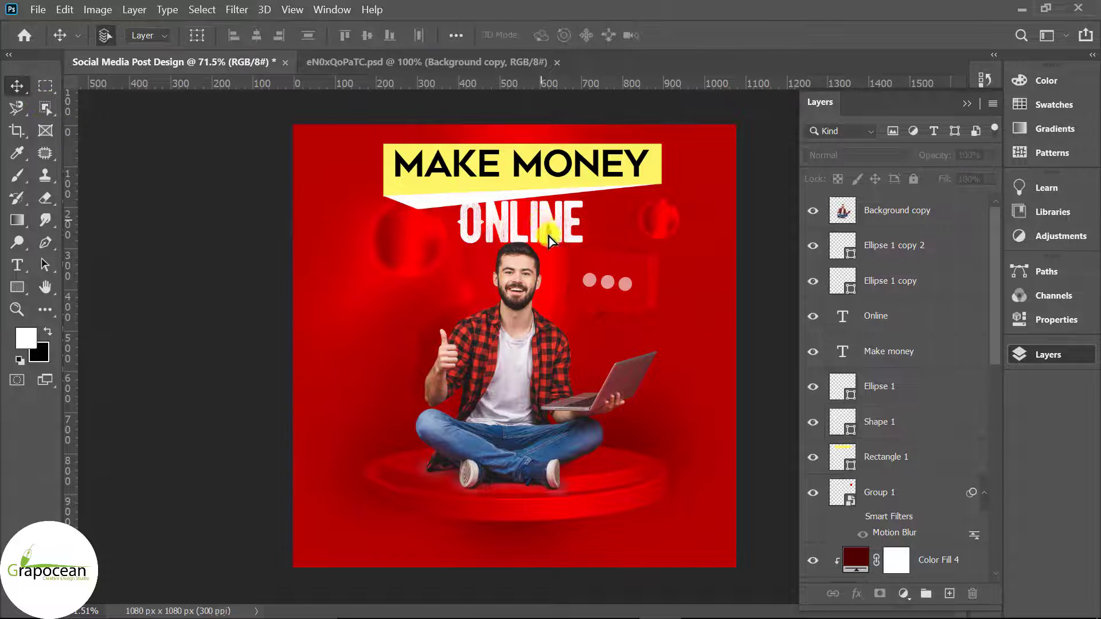
# - Shift ONLINE right and up, and pull the strip's lower point up into a sliver
pyautogui.moveTo(549, 236); pyautogui.dragTo(600, 222)
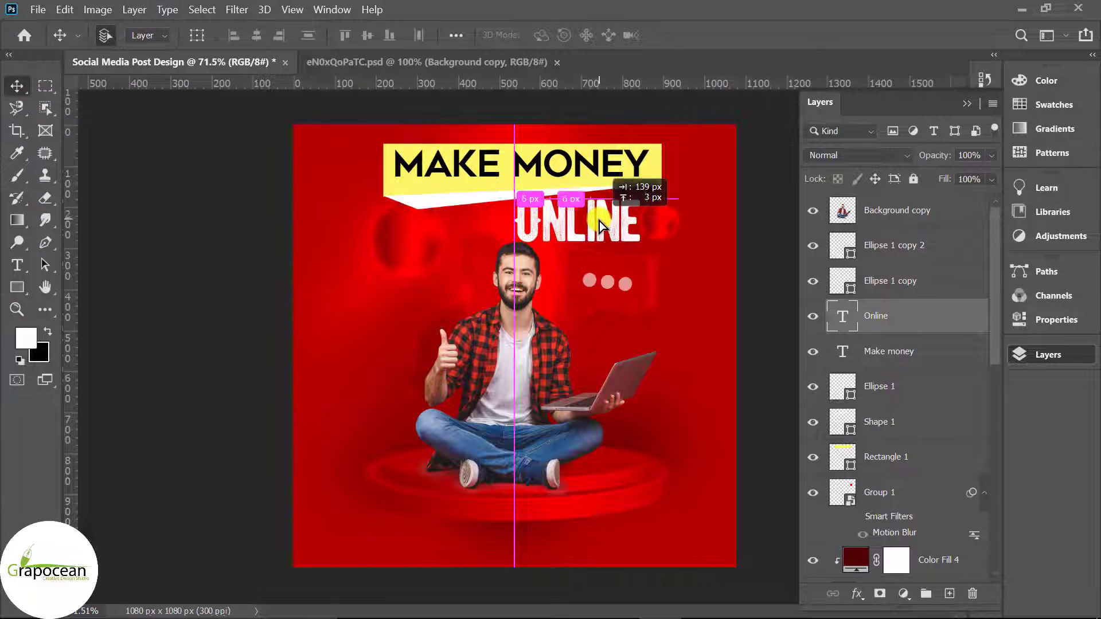
pyautogui.scroll(-4, 626, 290)
pyautogui.scroll(3, 442, 248)
pyautogui.scroll(3, 409, 198)
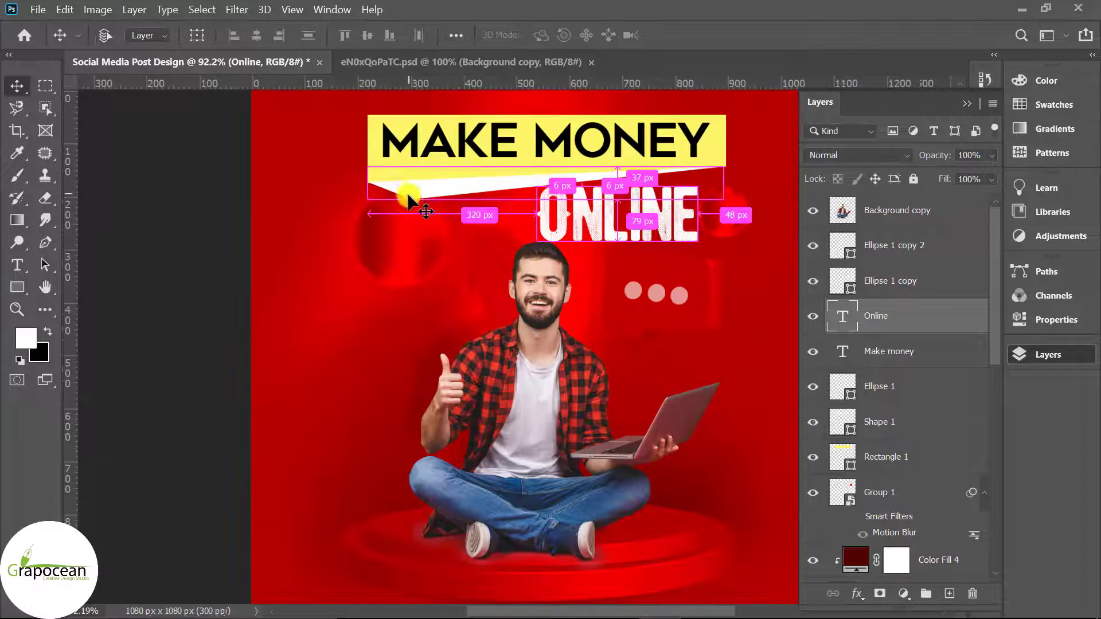
pyautogui.click(413, 201)
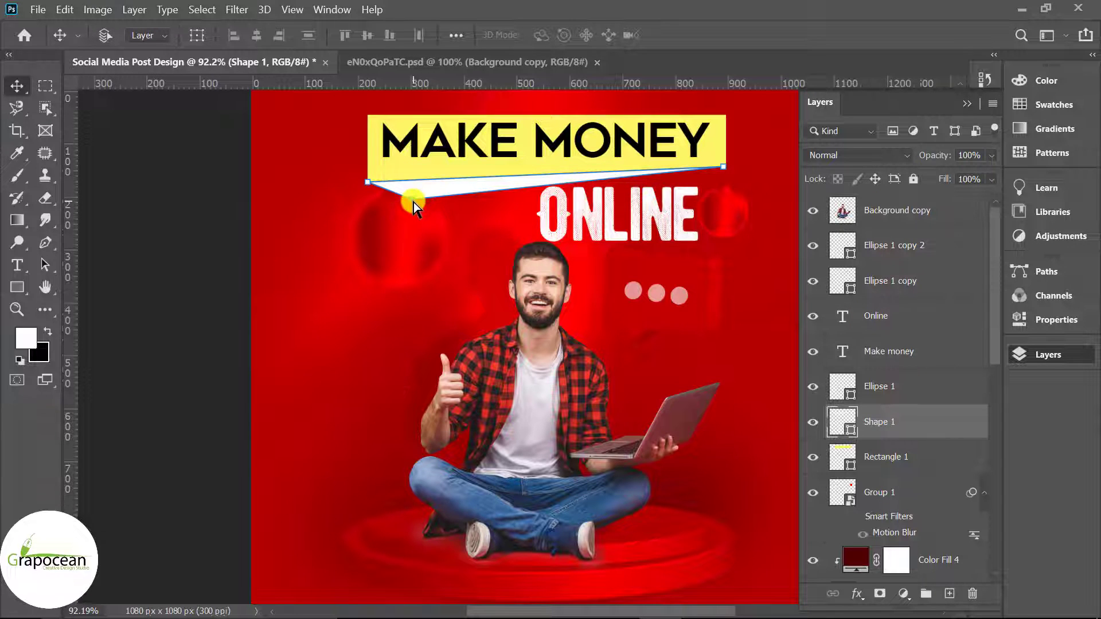
pyautogui.moveTo(414, 202); pyautogui.dragTo(387, 191)
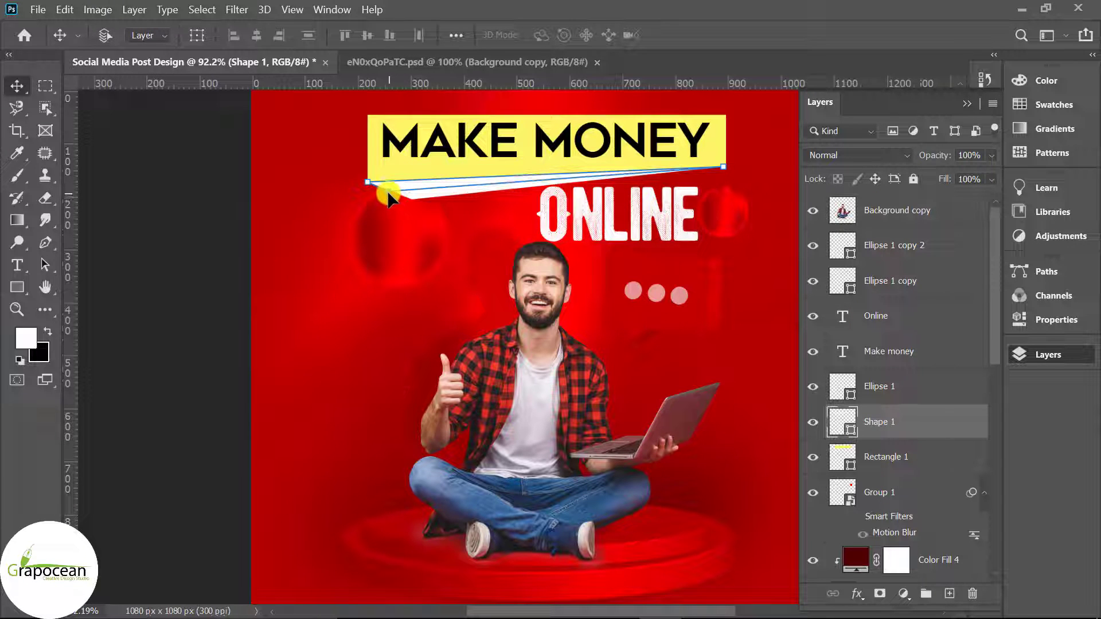
pyautogui.click(111, 236)
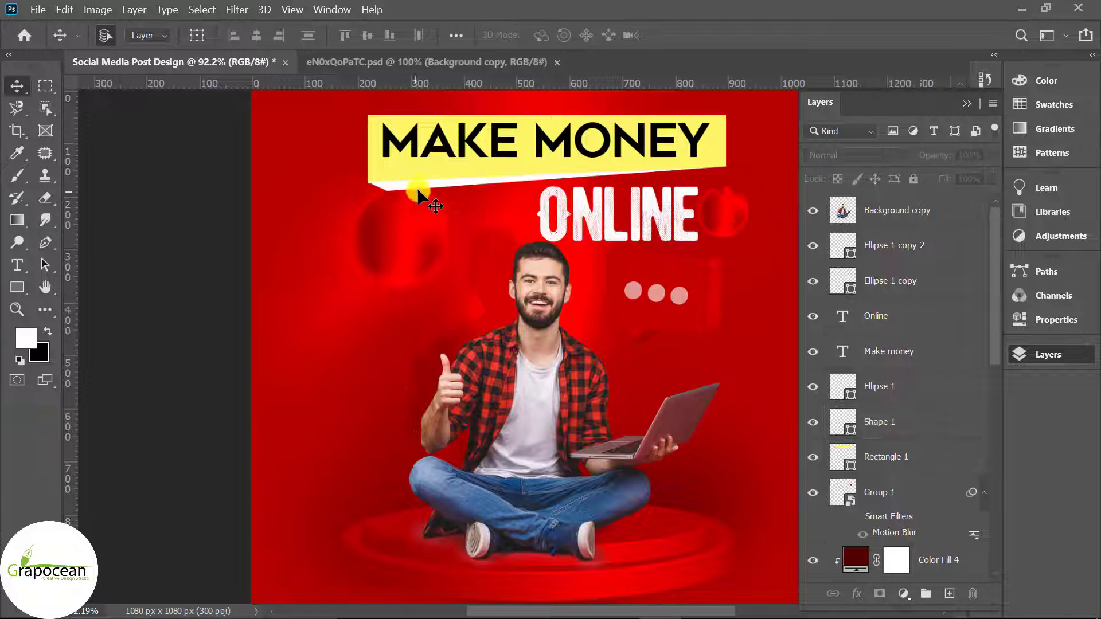
# - Fill the sliver under the banner with a deep red
pyautogui.click(429, 185)
pyautogui.click(17, 286)
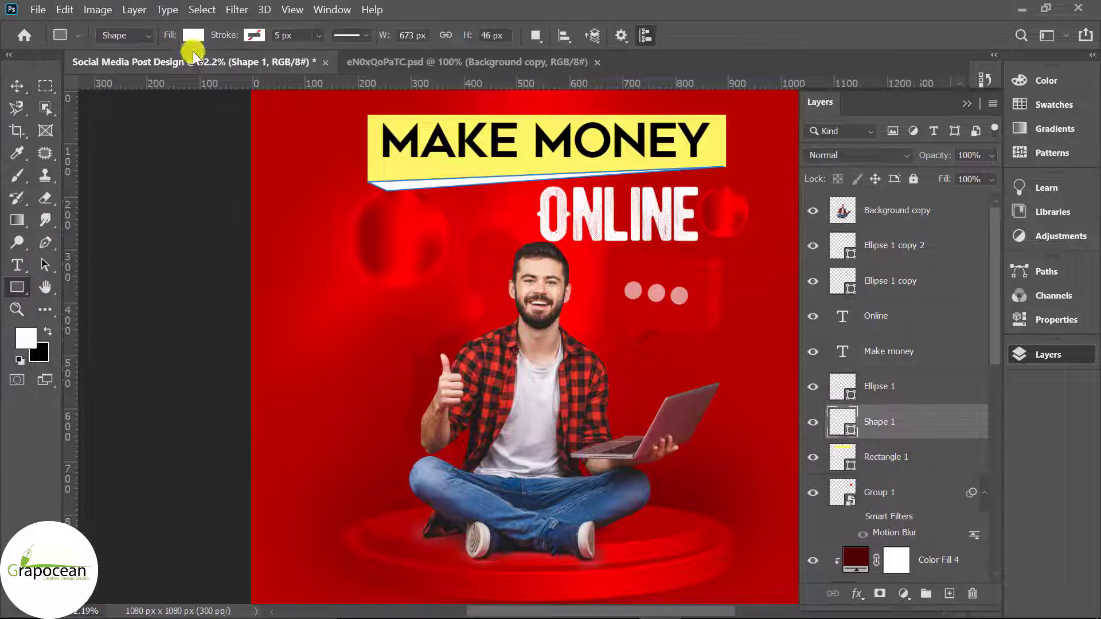
pyautogui.click(193, 35)
pyautogui.click(187, 126)
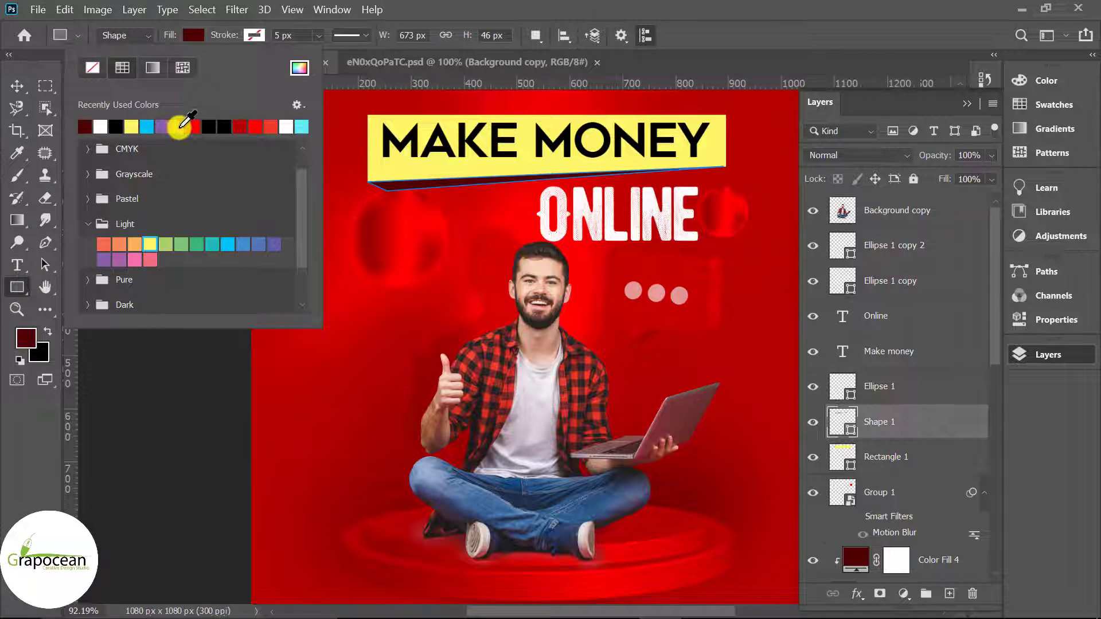
pyautogui.click(192, 127)
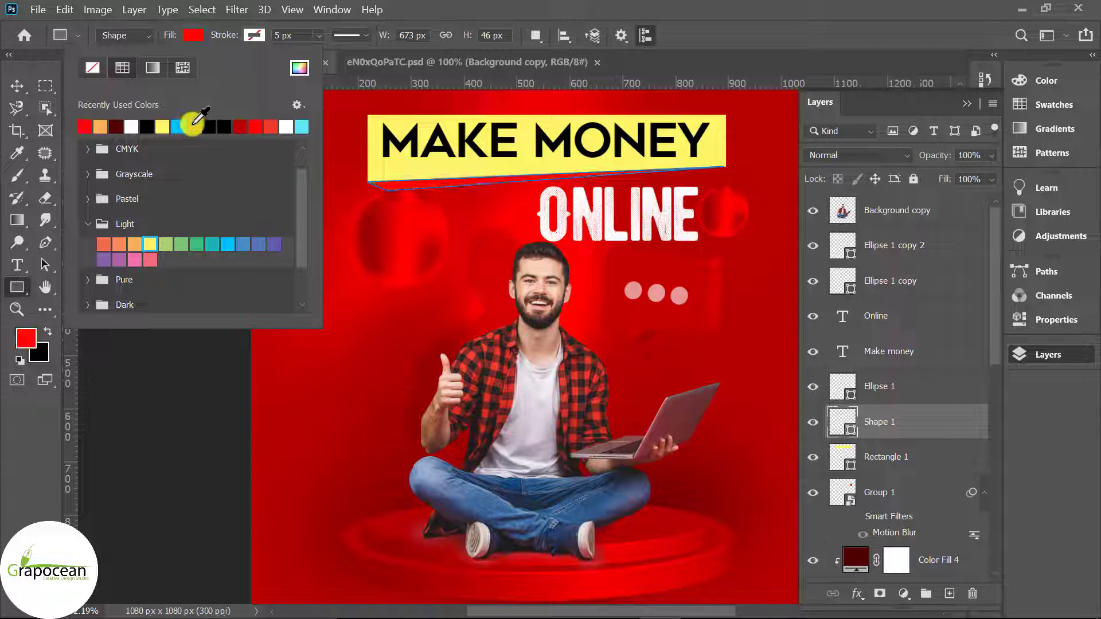
pyautogui.click(255, 127)
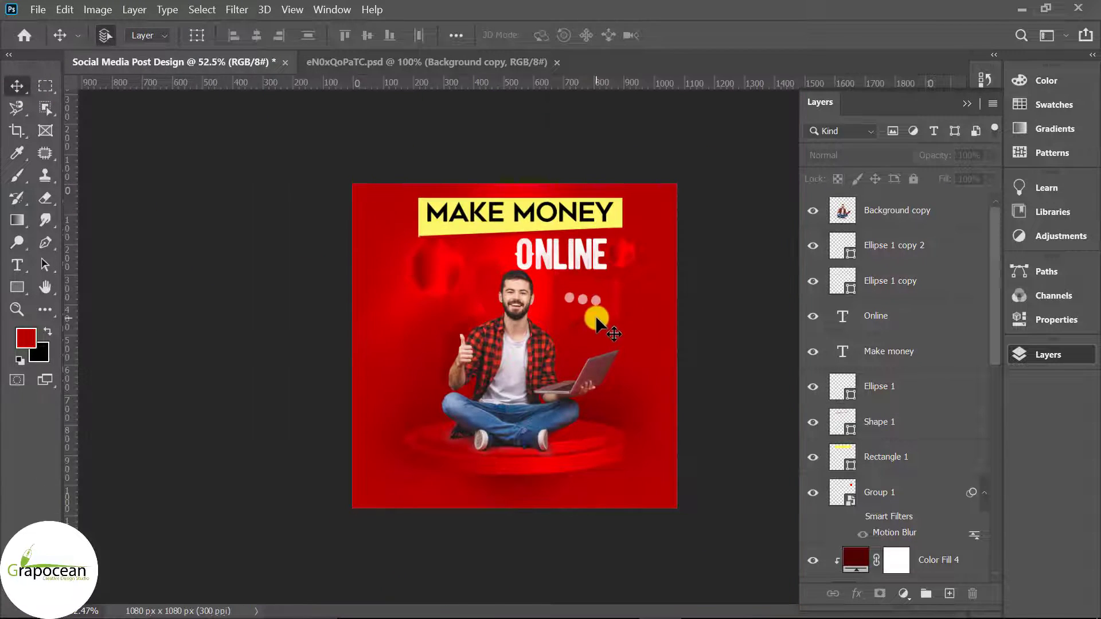
# - Switch the whole MAKE MONEY headline to the BERNIER™ DISTRESSED font
pyautogui.click(20, 265)
pyautogui.scroll(2, 512, 344)
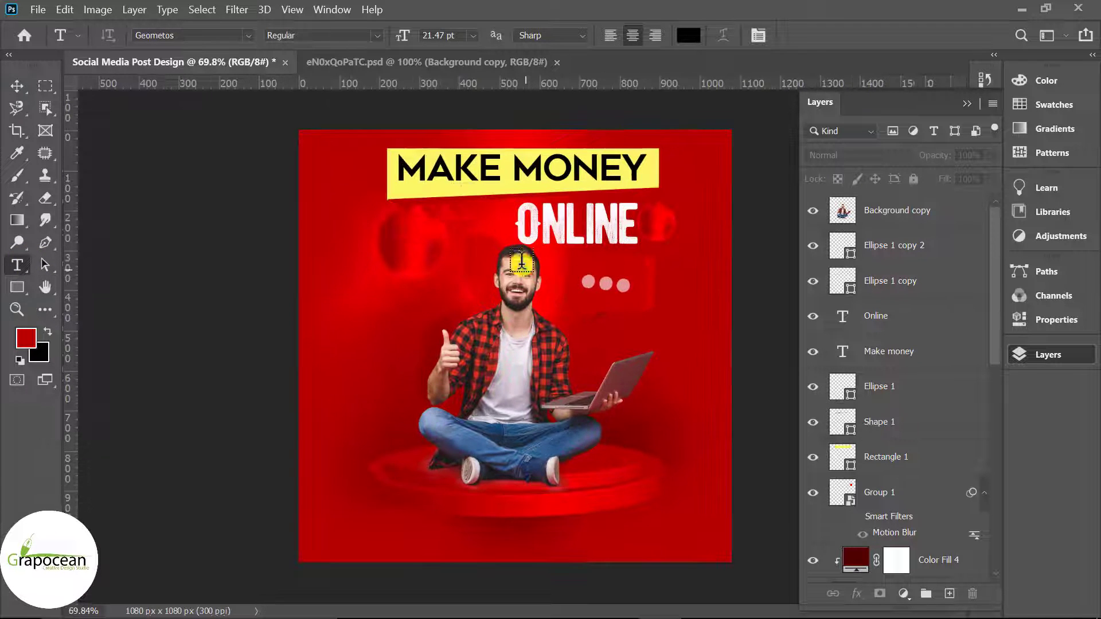
pyautogui.click(396, 168)
pyautogui.hotkey('ctrl', 'a')
pyautogui.click(249, 35)
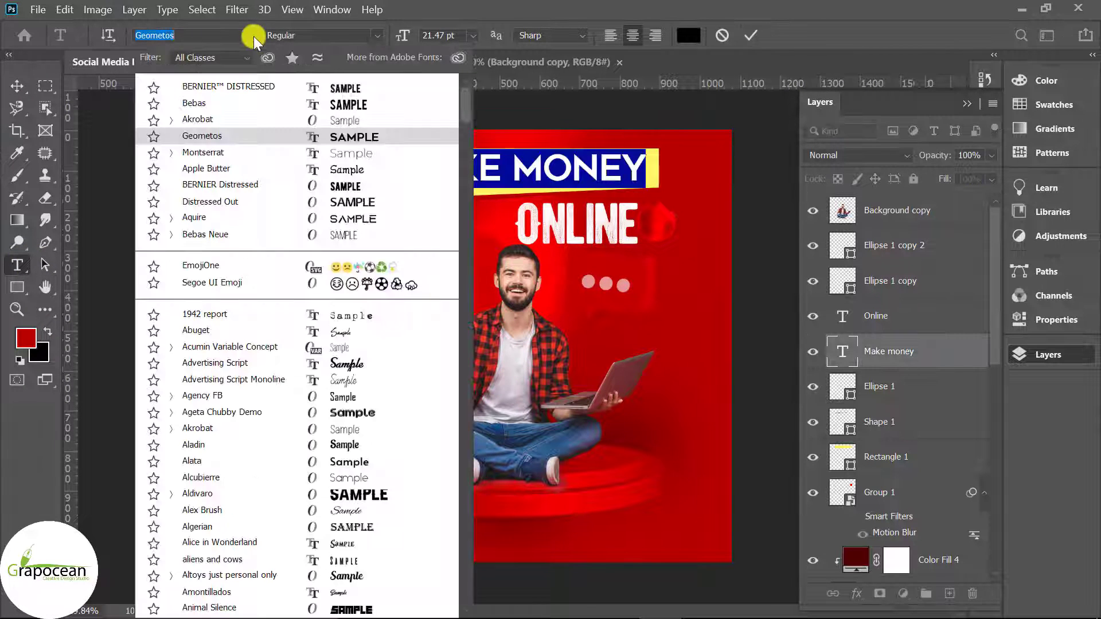
pyautogui.click(291, 85)
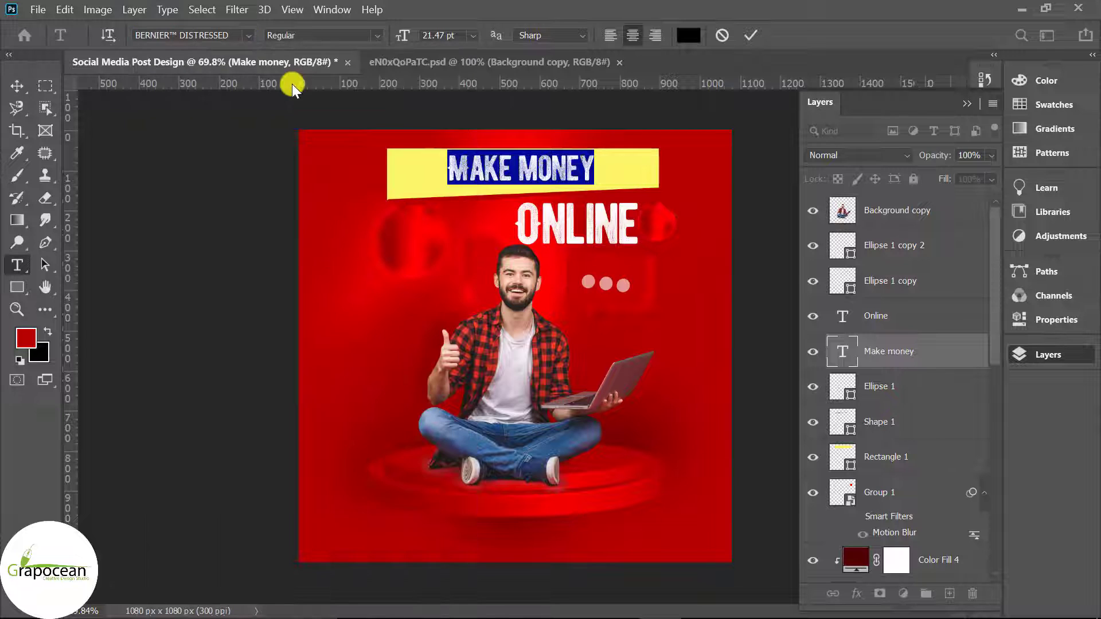
pyautogui.click(16, 85)
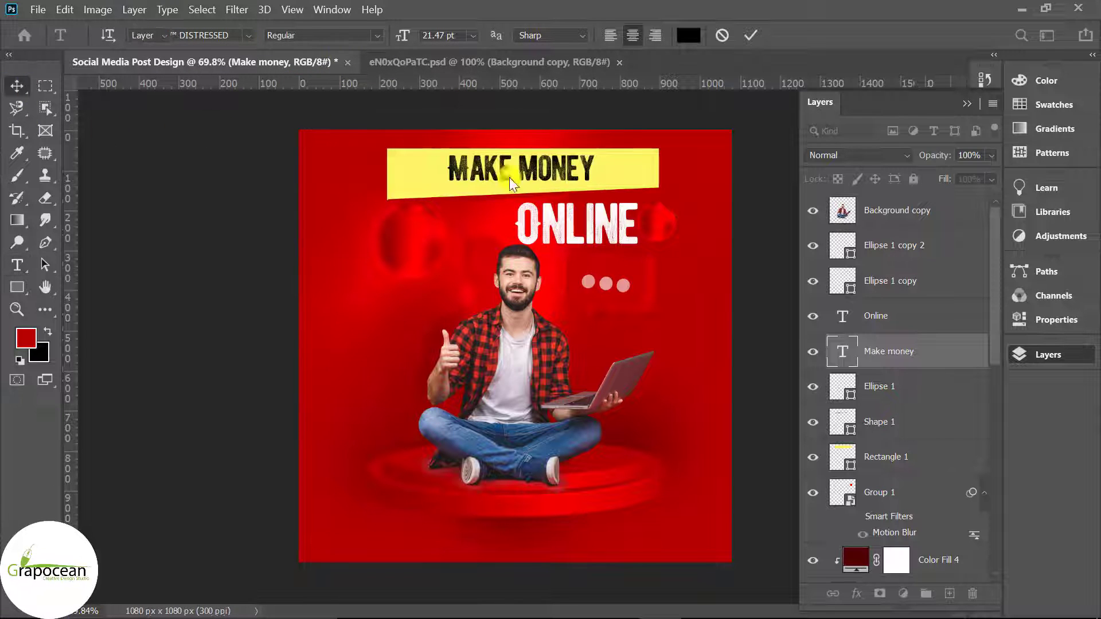
pyautogui.scroll(2, 659, 175)
pyautogui.click(688, 172)
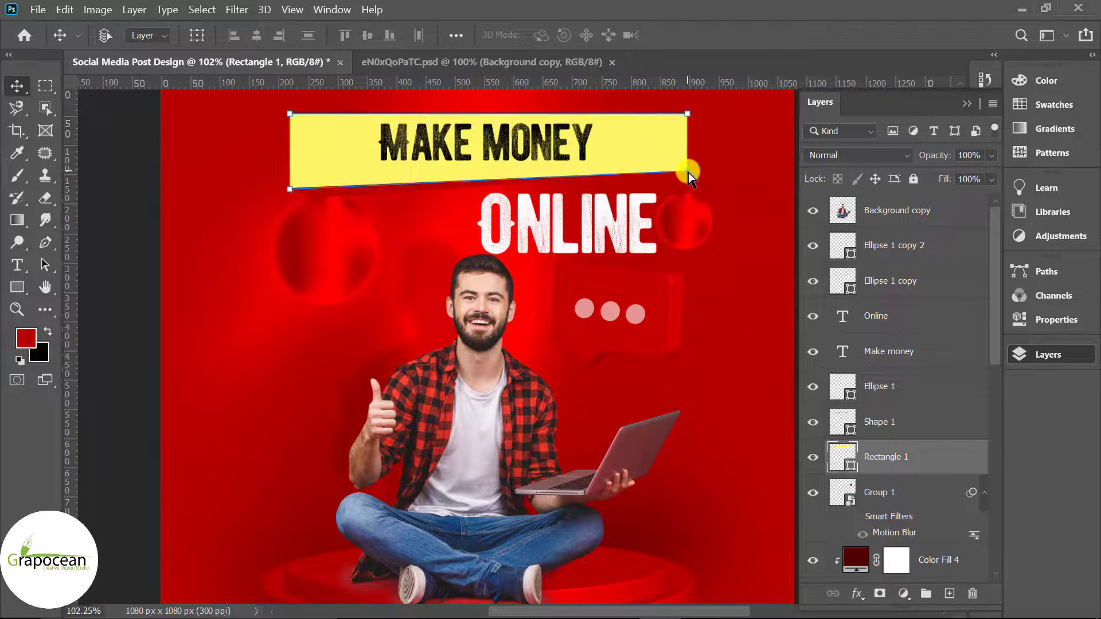
# - Tilt the yellow banner's bottom-right corner upward and commit the reshape
pyautogui.moveTo(687, 182); pyautogui.dragTo(687, 180)
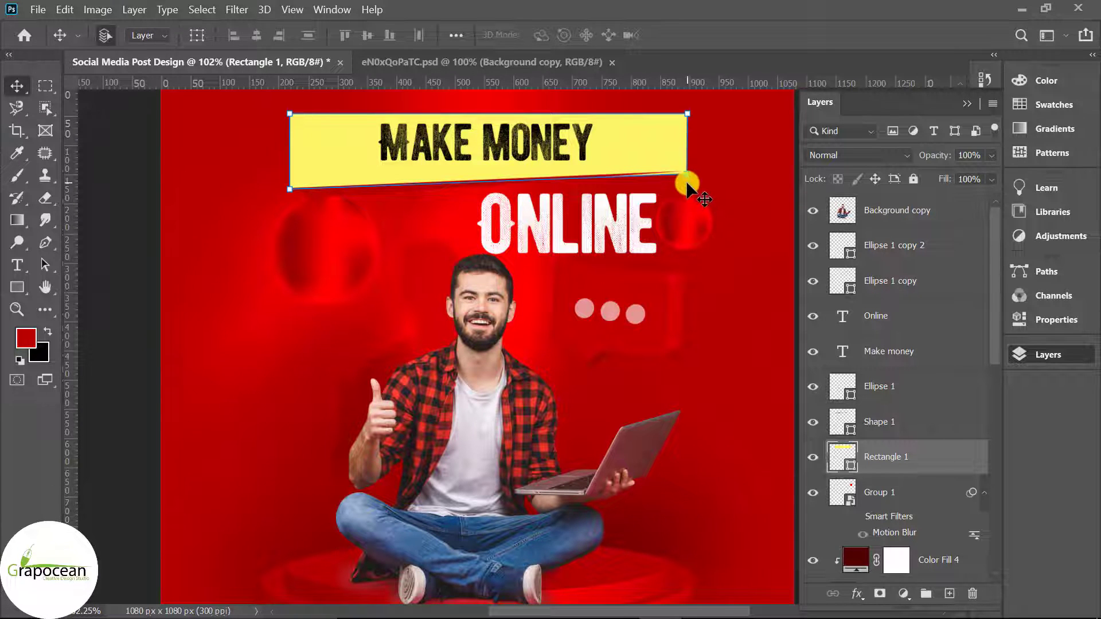
pyautogui.press('Return')
pyautogui.scroll(-3, 442, 265)
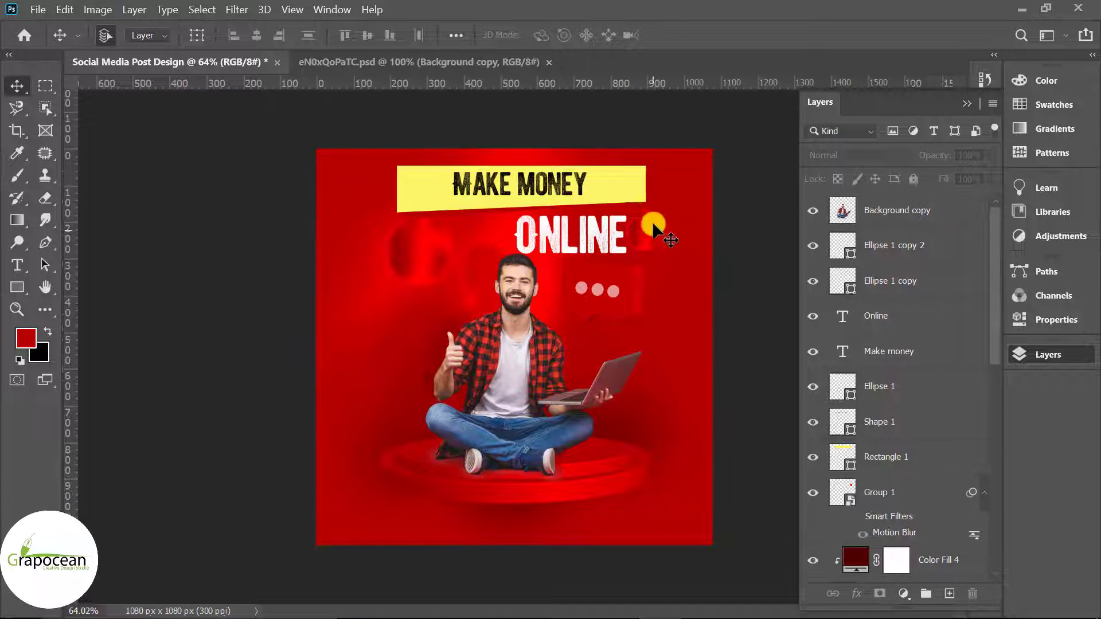
pyautogui.click(647, 208)
pyautogui.press('Return')
pyautogui.keyDown('ctrl'); pyautogui.click(646, 201); pyautogui.keyUp('ctrl')
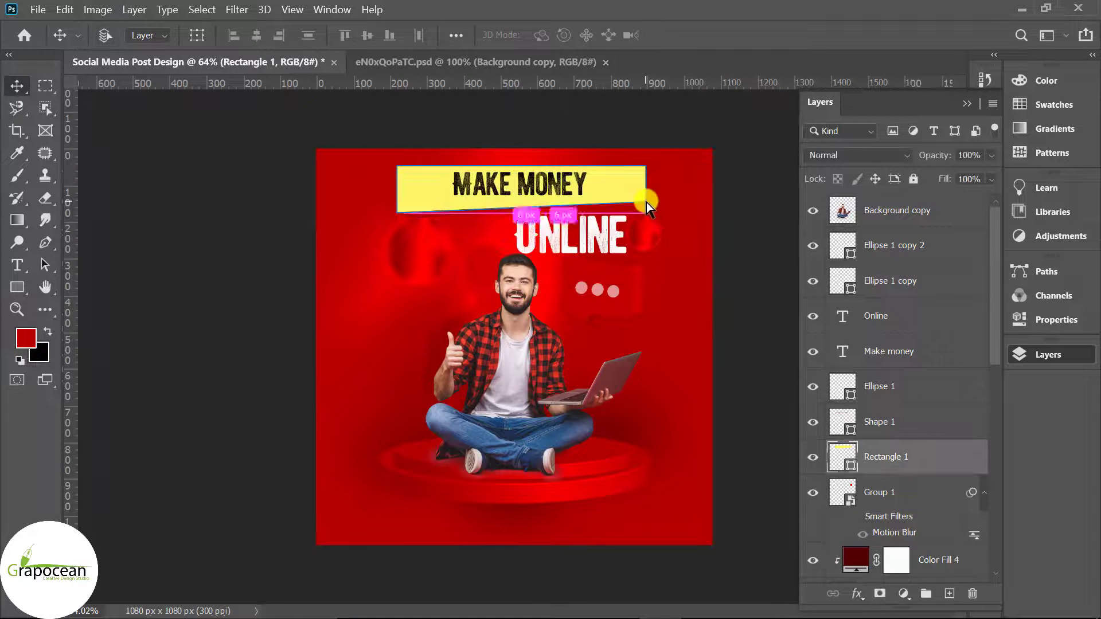
pyautogui.click(680, 352)
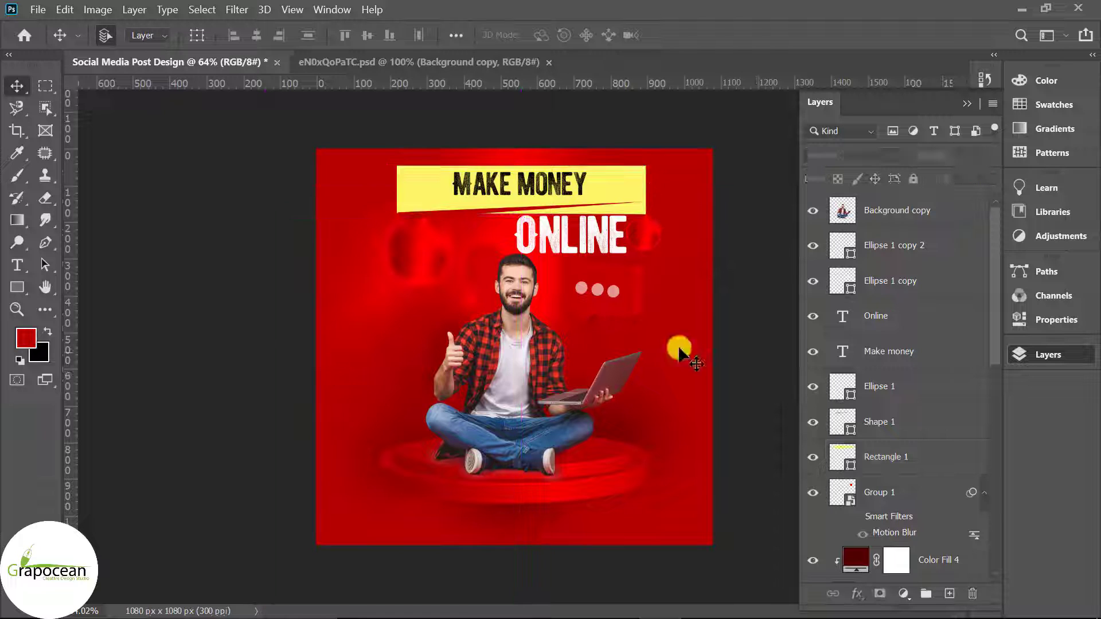
pyautogui.scroll(2, 585, 251)
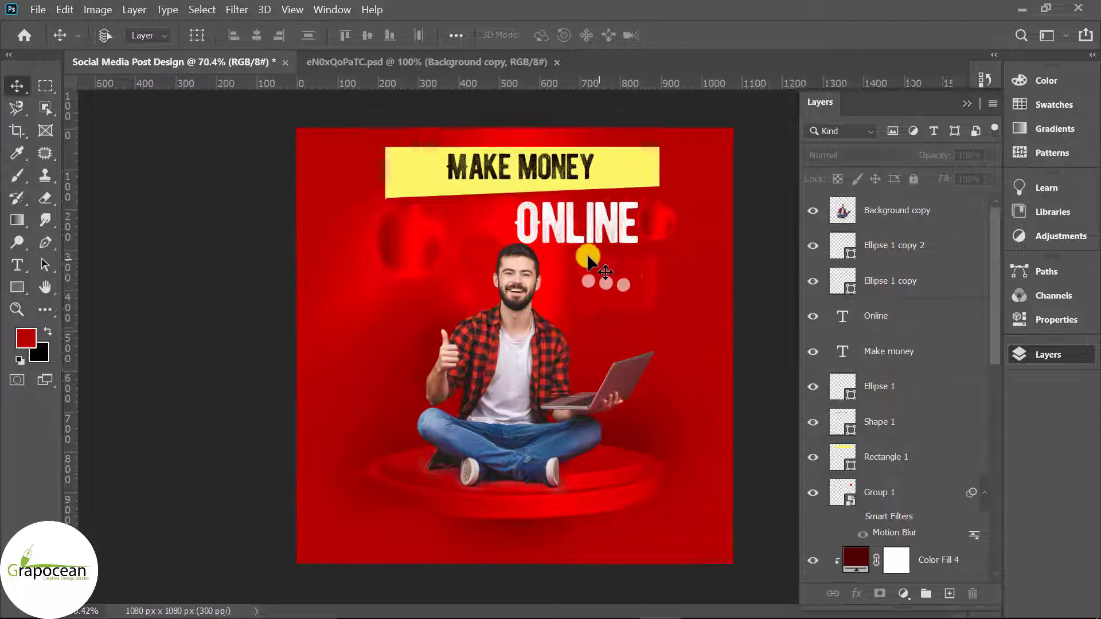
# - Move ONLINE further right and scale the banner and red sliver to about 87%
pyautogui.keyDown('ctrl'); pyautogui.click(579, 229); pyautogui.keyUp('ctrl')
pyautogui.moveTo(579, 229); pyautogui.dragTo(661, 229)
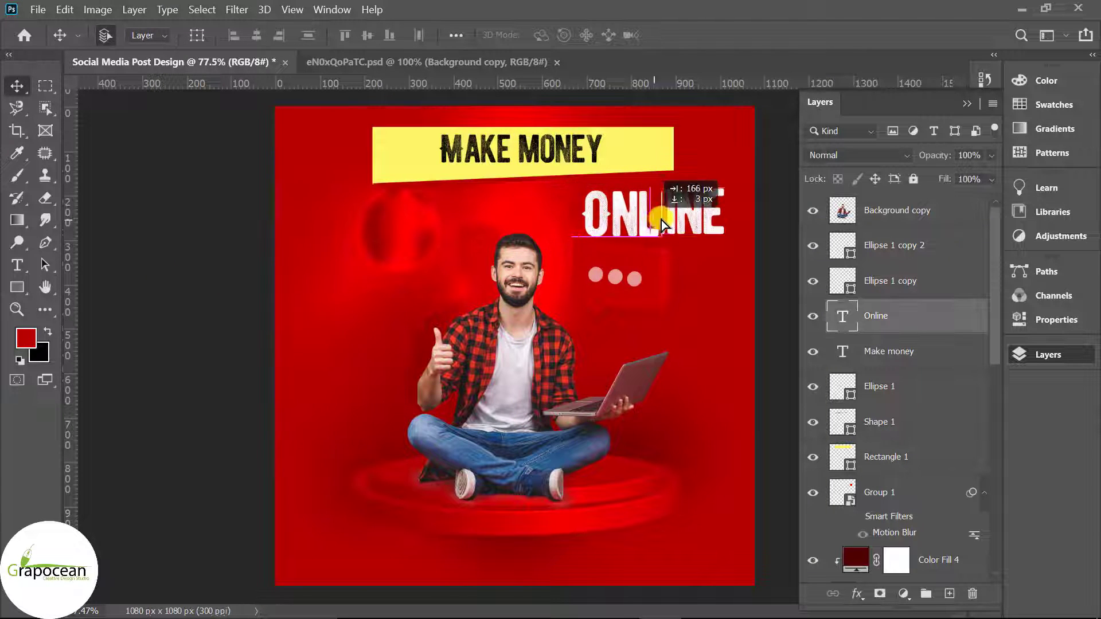
pyautogui.keyDown('ctrl'); pyautogui.click(539, 174); pyautogui.keyUp('ctrl')
pyautogui.keyDown('ctrl'); pyautogui.click(877, 422); pyautogui.keyUp('ctrl')
pyautogui.hotkey('ctrl', 't')
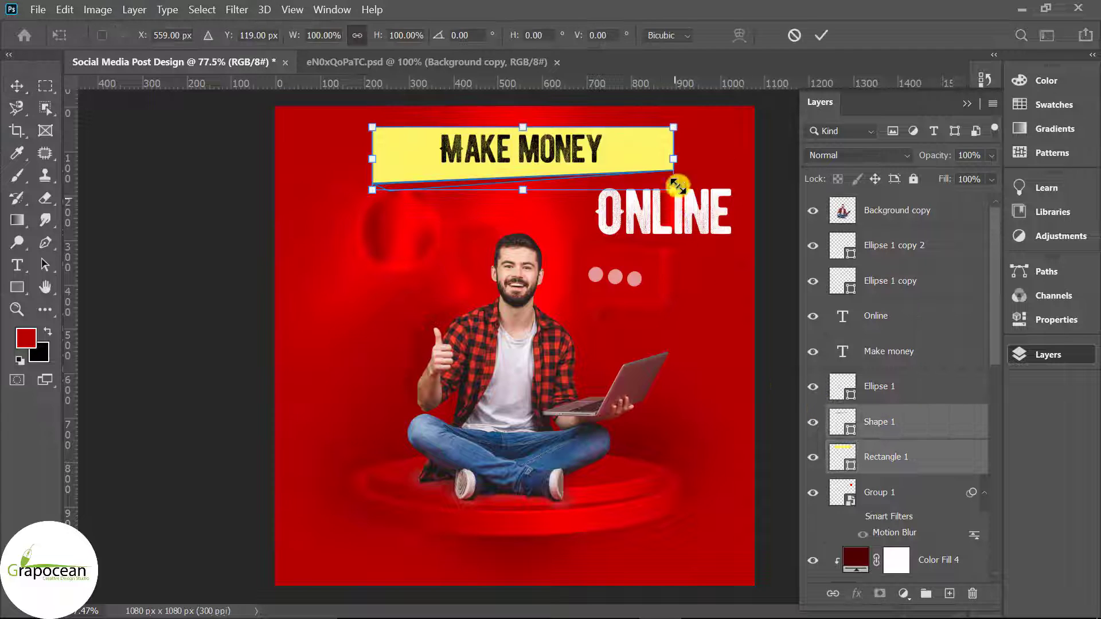
pyautogui.moveTo(654, 187)
pyautogui.mouseDown()
pyautogui.moveTo(575, 181)
pyautogui.moveTo(562, 153)
pyautogui.mouseUp()
pyautogui.click(821, 35)
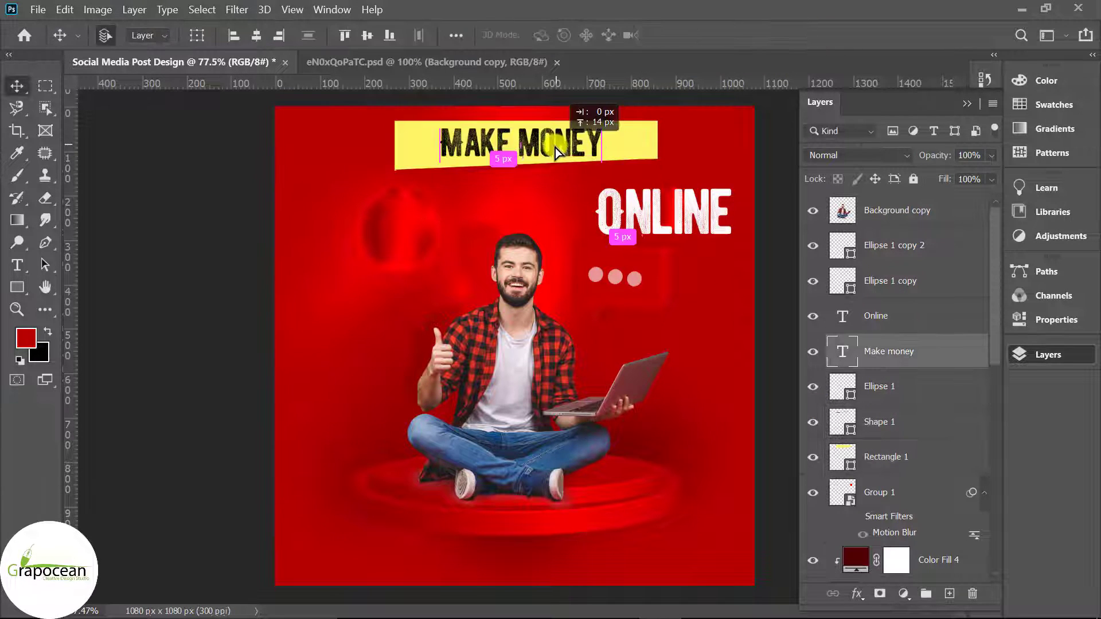
pyautogui.click(442, 160)
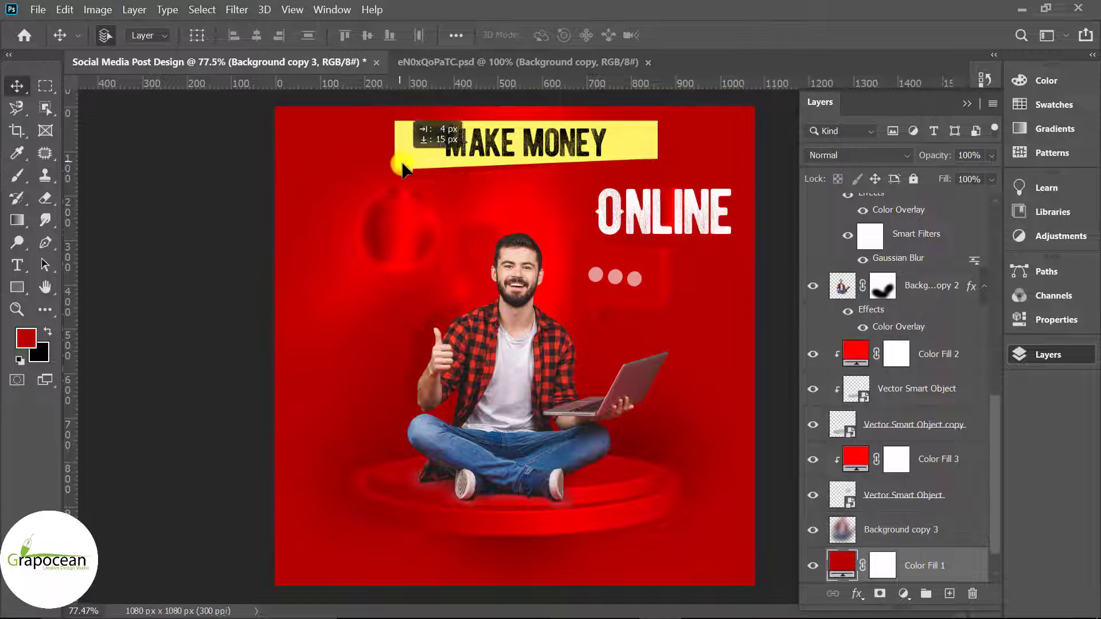
pyautogui.click(423, 176)
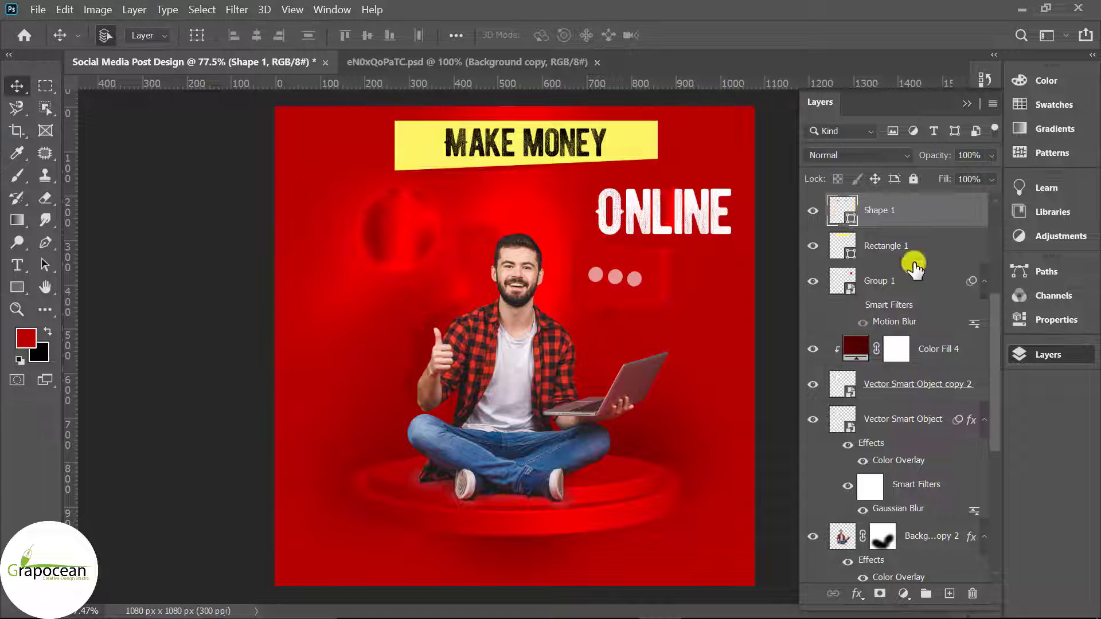
# - Recolour the sliver a darker red and the banner blue sampled from the jeans
pyautogui.doubleClick(837, 213)
pyautogui.write('9c0000')
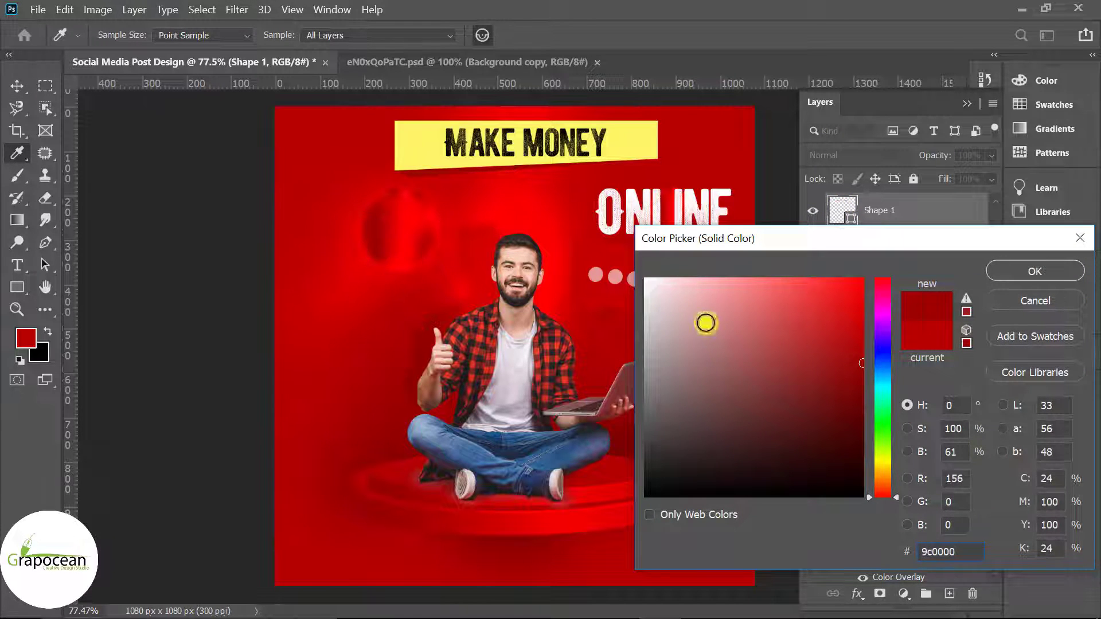
pyautogui.click(863, 386)
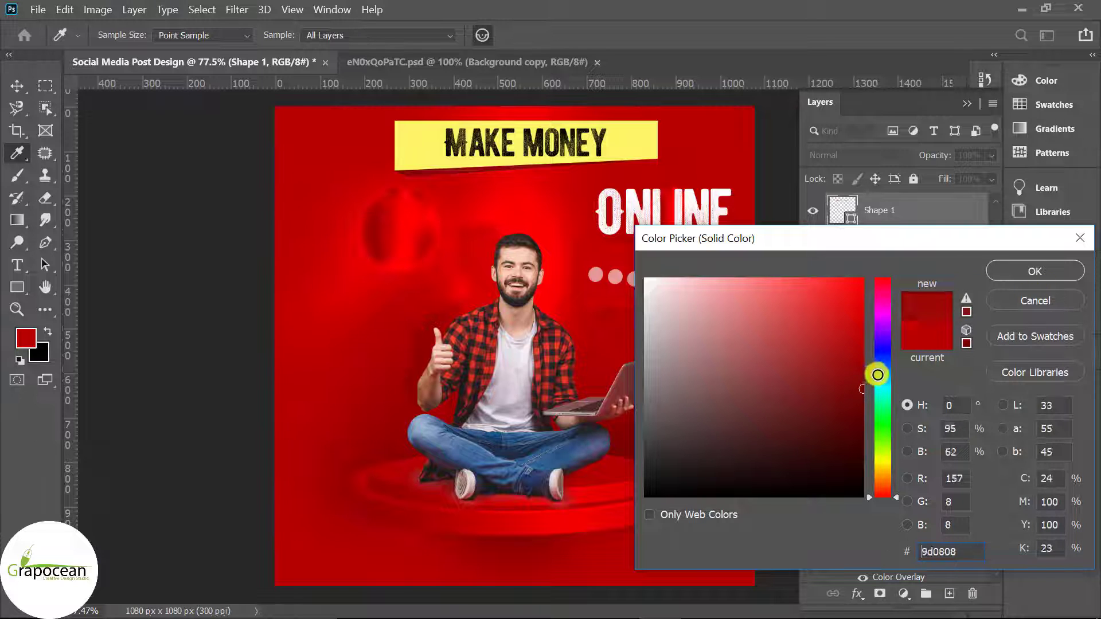
pyautogui.click(1034, 271)
pyautogui.press('v')
pyautogui.click(401, 148)
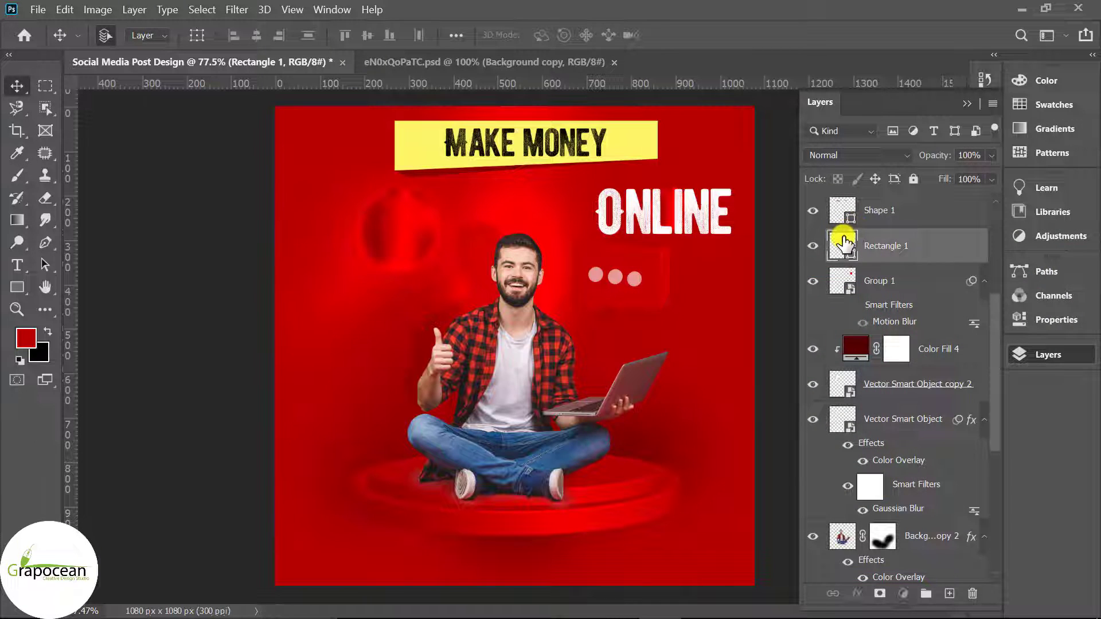
pyautogui.doubleClick(843, 243)
pyautogui.click(457, 453)
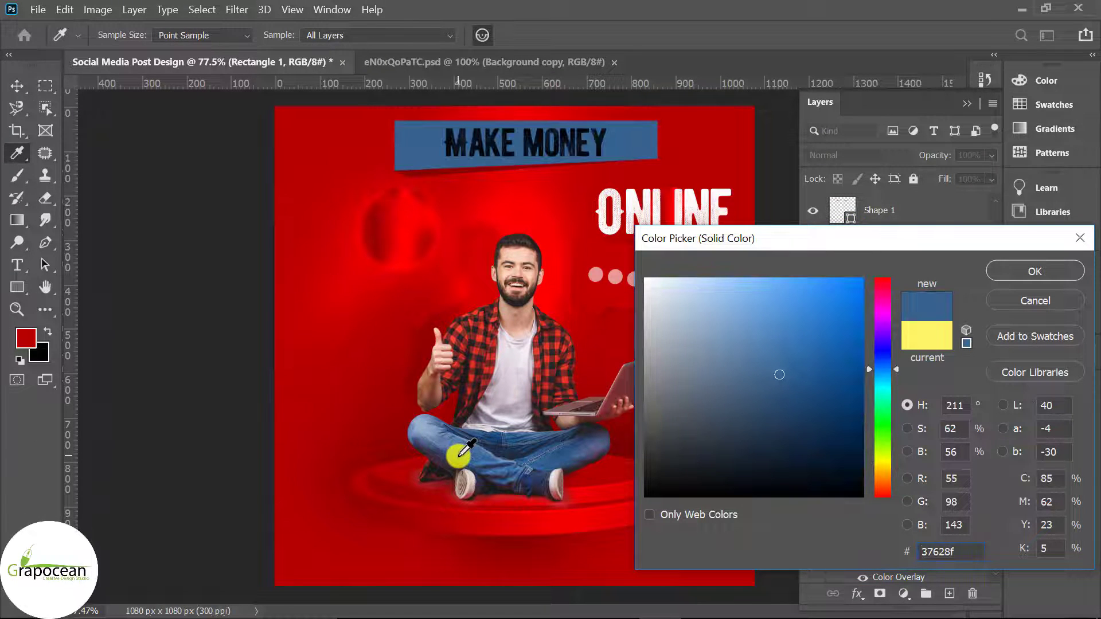
pyautogui.click(1034, 272)
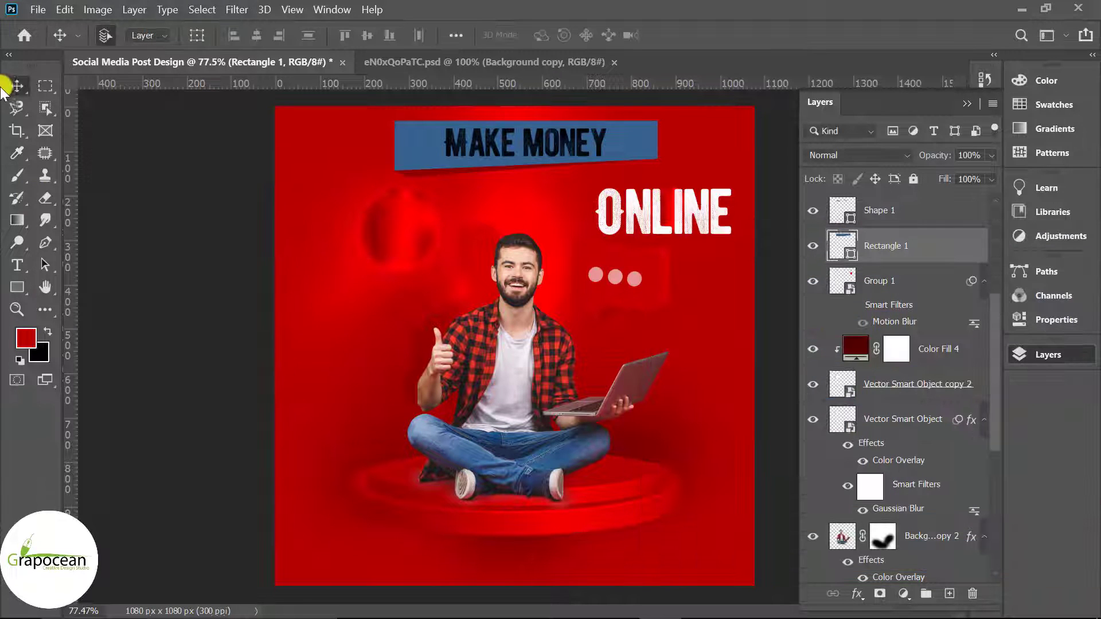
# - Move ONLINE below the dots and add a horizontally flipped banner copy beneath MAKE MONEY
pyautogui.moveTo(710, 229); pyautogui.dragTo(706, 326)
pyautogui.click(623, 152)
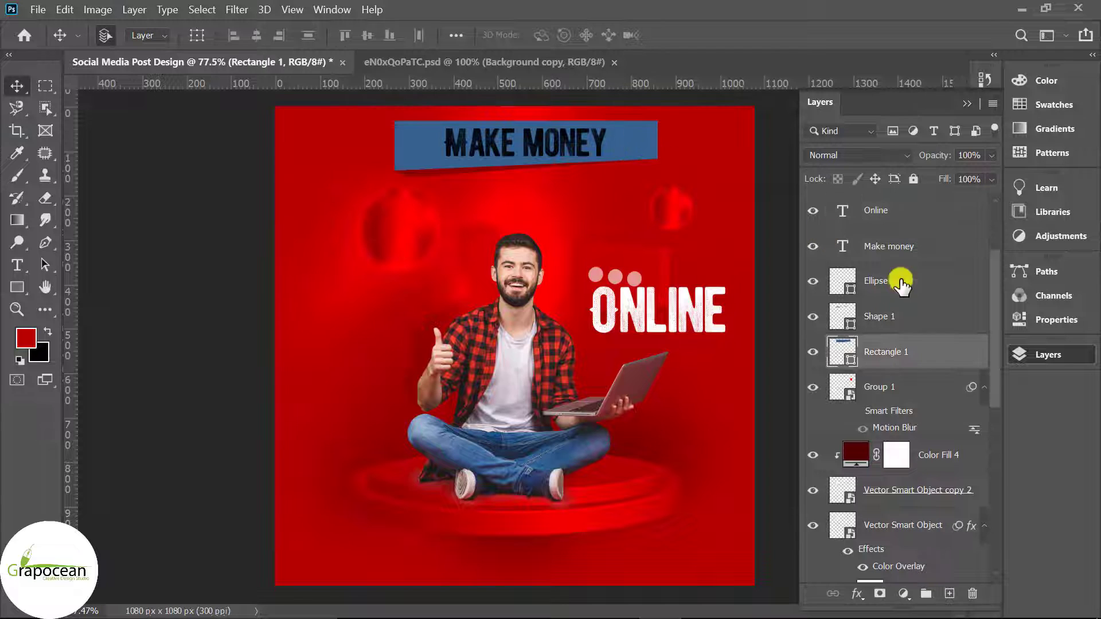
pyautogui.keyDown('ctrl'); pyautogui.click(892, 316); pyautogui.keyUp('ctrl')
pyautogui.moveTo(623, 140)
pyautogui.mouseDown()
pyautogui.moveTo(639, 204)
pyautogui.moveTo(661, 215)
pyautogui.mouseUp()
pyautogui.hotkey('ctrl', 't')
pyautogui.rightClick(619, 197)
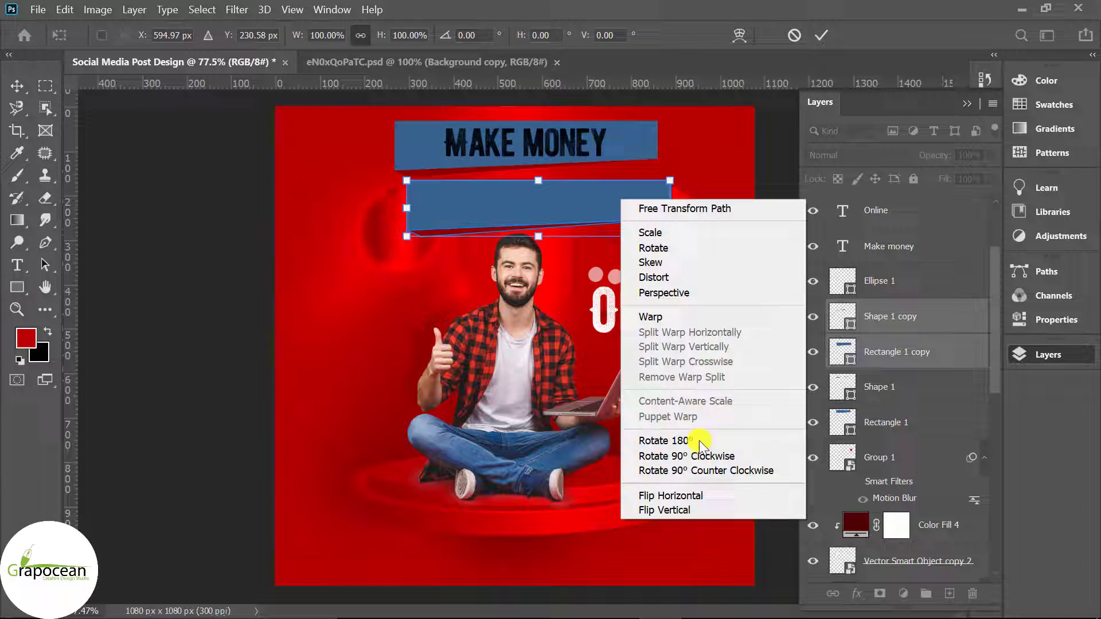
pyautogui.click(700, 489)
pyautogui.moveTo(637, 211); pyautogui.dragTo(643, 213)
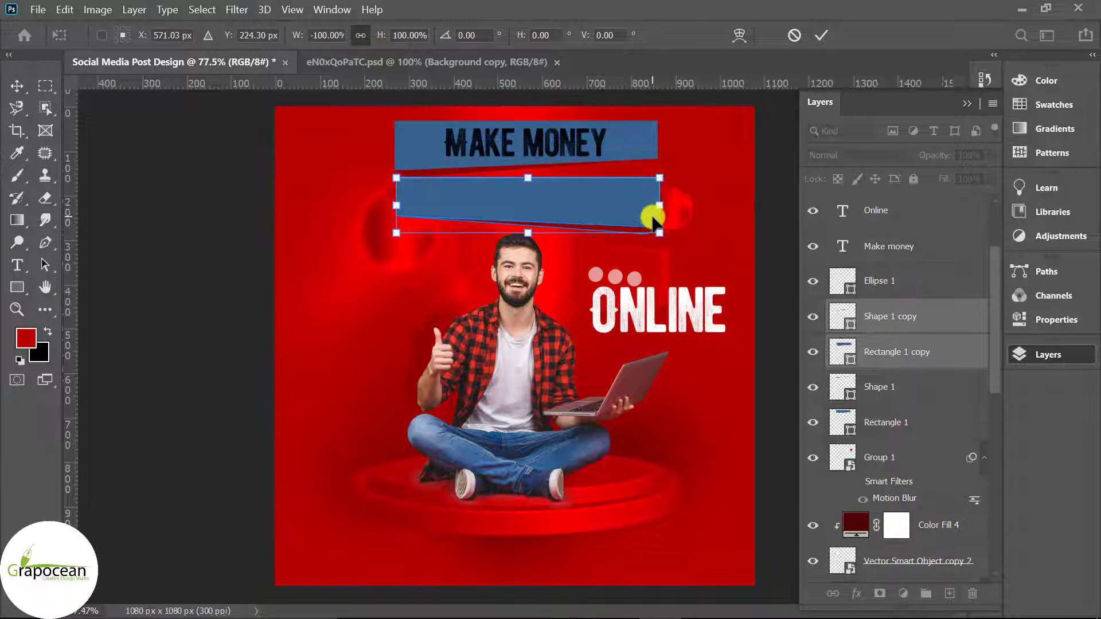
# - Duplicate the MAKE MONEY text onto the lower banner and retype it as THE MOST EASY WAY
pyautogui.click(821, 36)
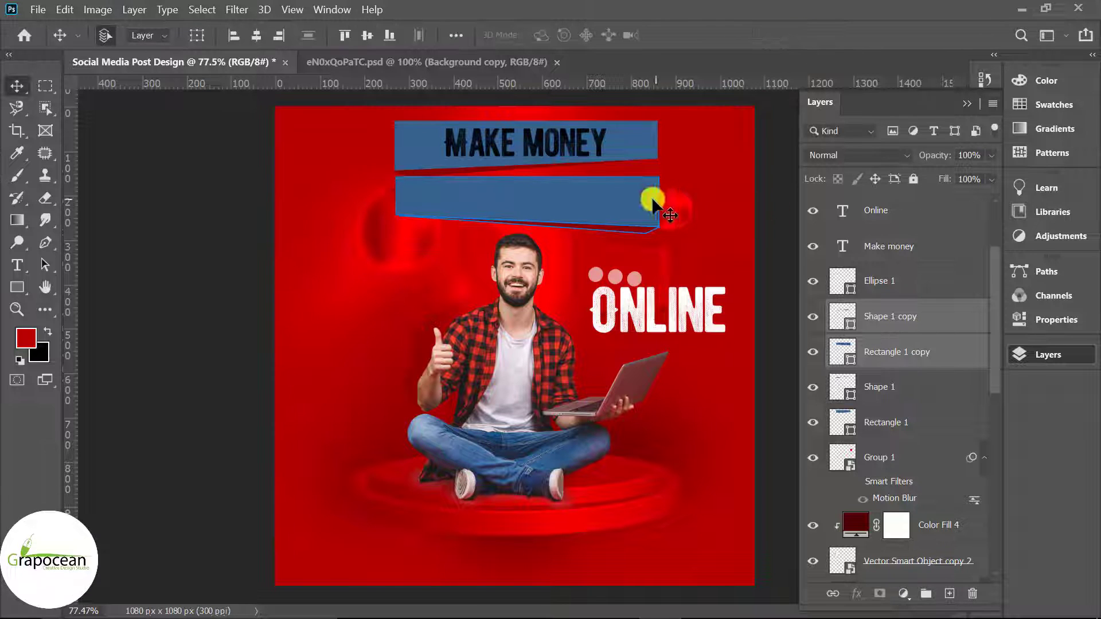
pyautogui.moveTo(580, 140); pyautogui.dragTo(561, 211)
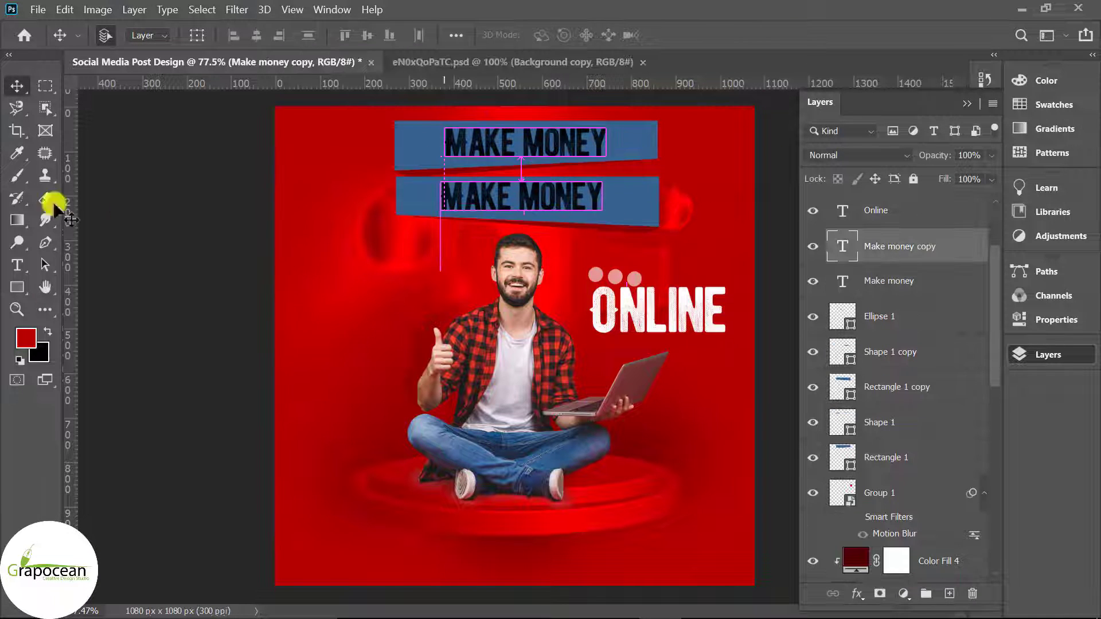
pyautogui.click(17, 265)
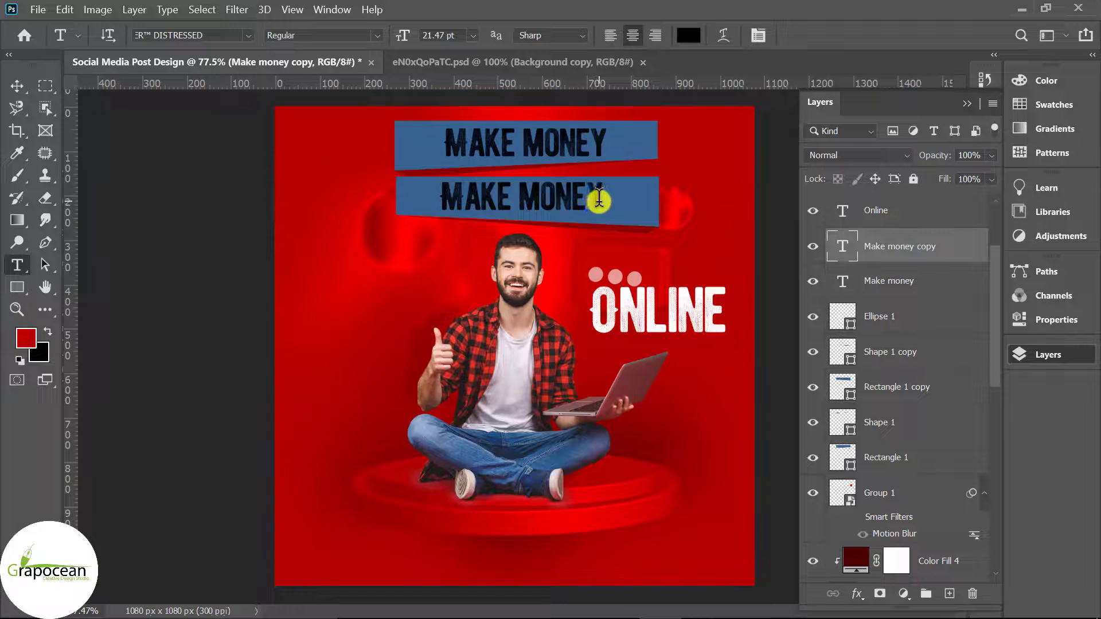
pyautogui.tripleClick(598, 198)
pyautogui.press('BackSpace')
pyautogui.write('THE')
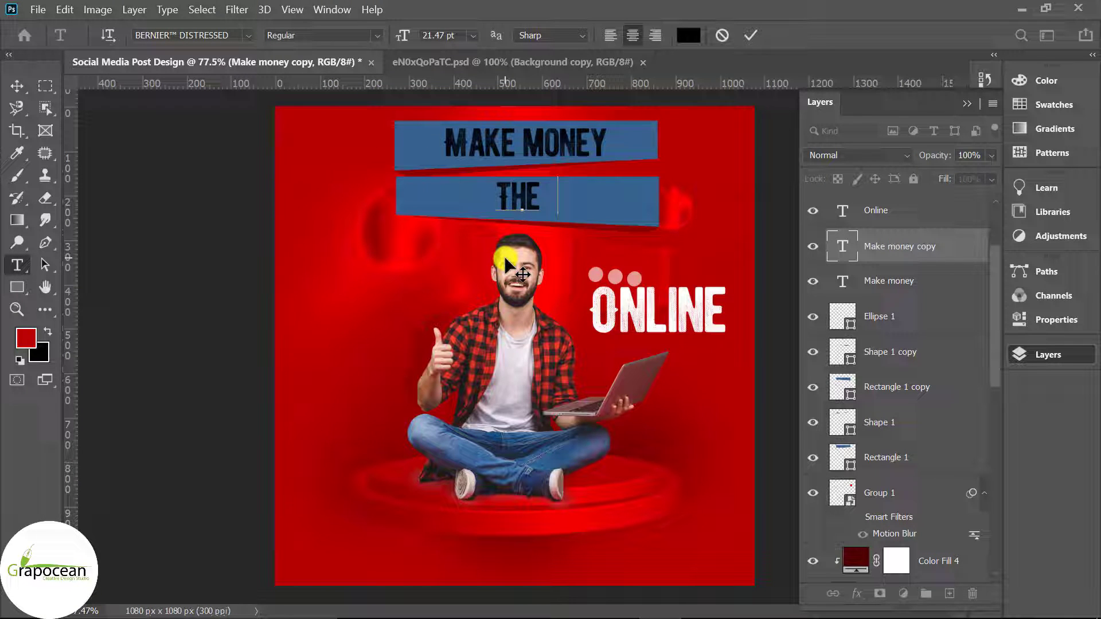
pyautogui.write('MOS')
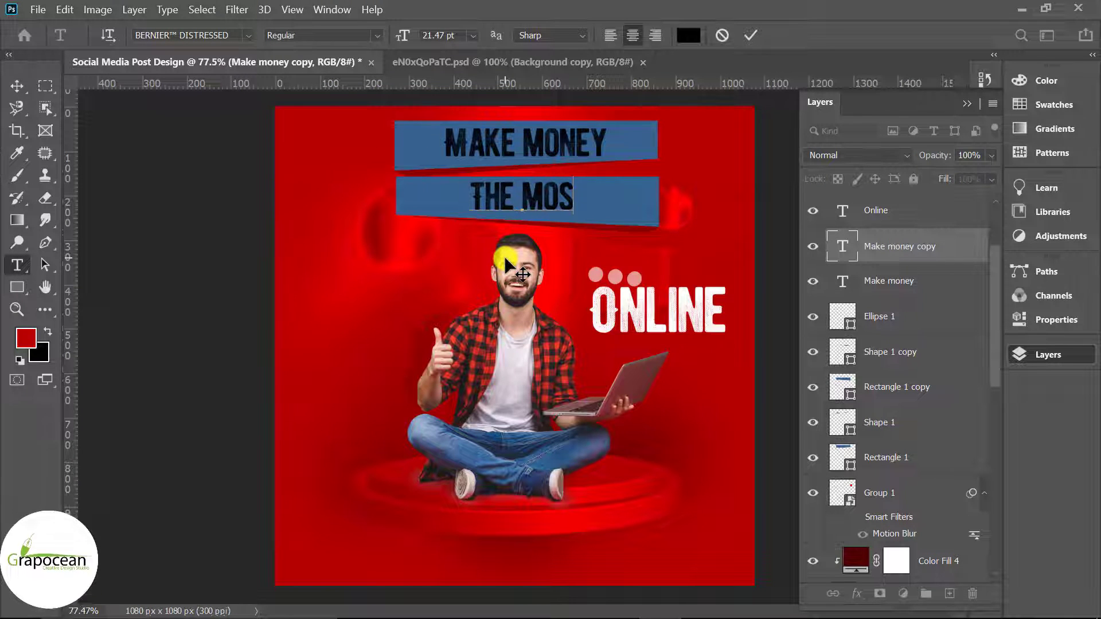
pyautogui.write('T EAS')
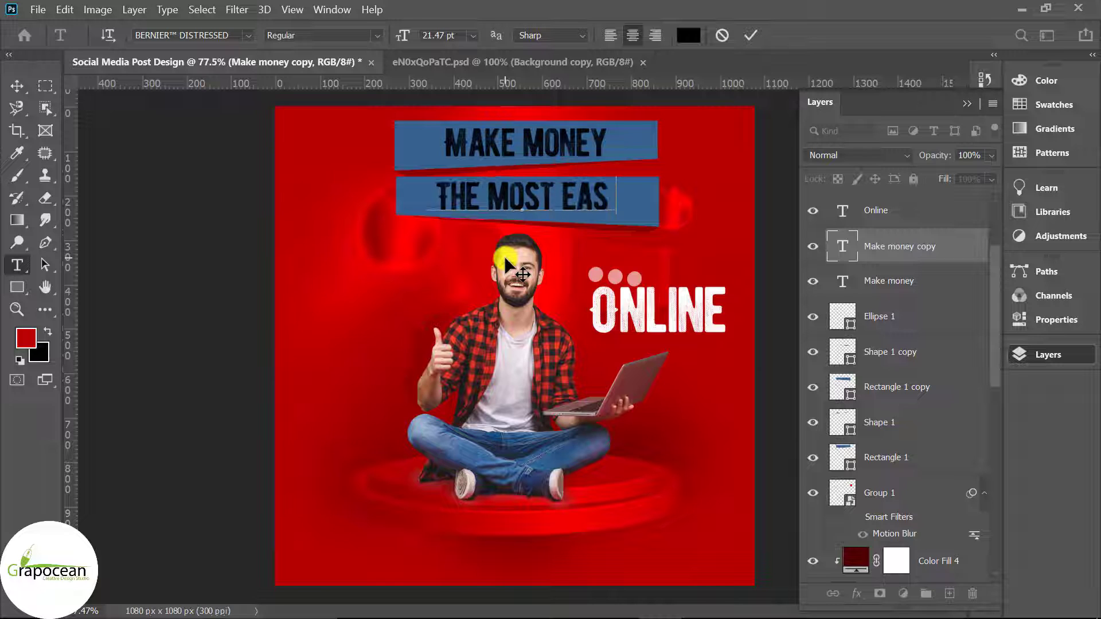
pyautogui.write('Y WAY')
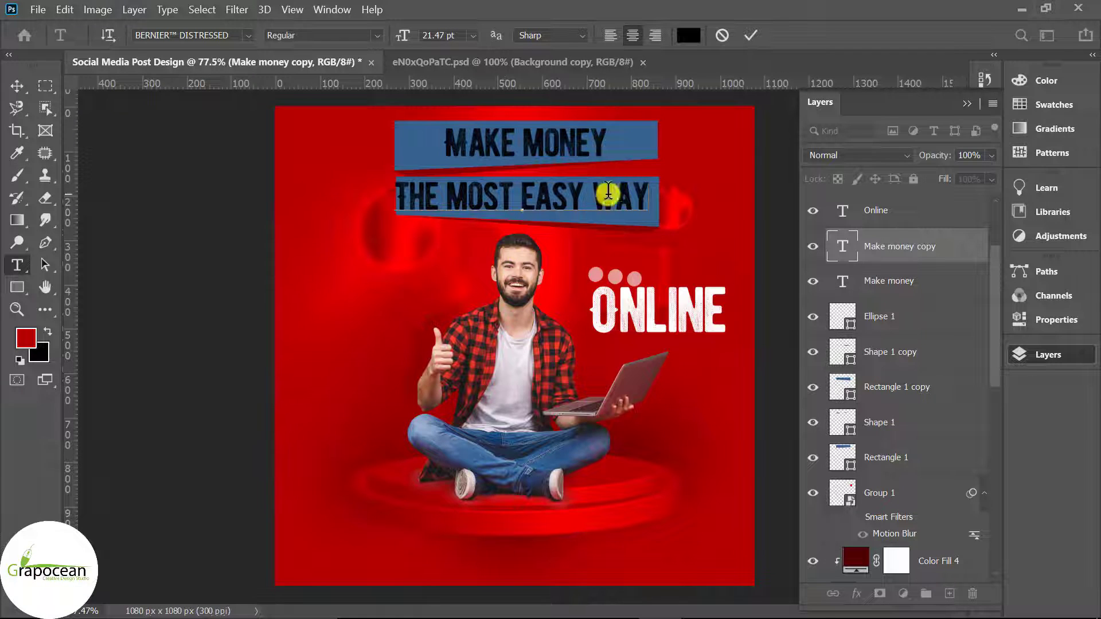
# - Make THE MOST EASY WAY white and centre it on the lower banner
pyautogui.moveTo(646, 196); pyautogui.dragTo(266, 184)
pyautogui.click(689, 35)
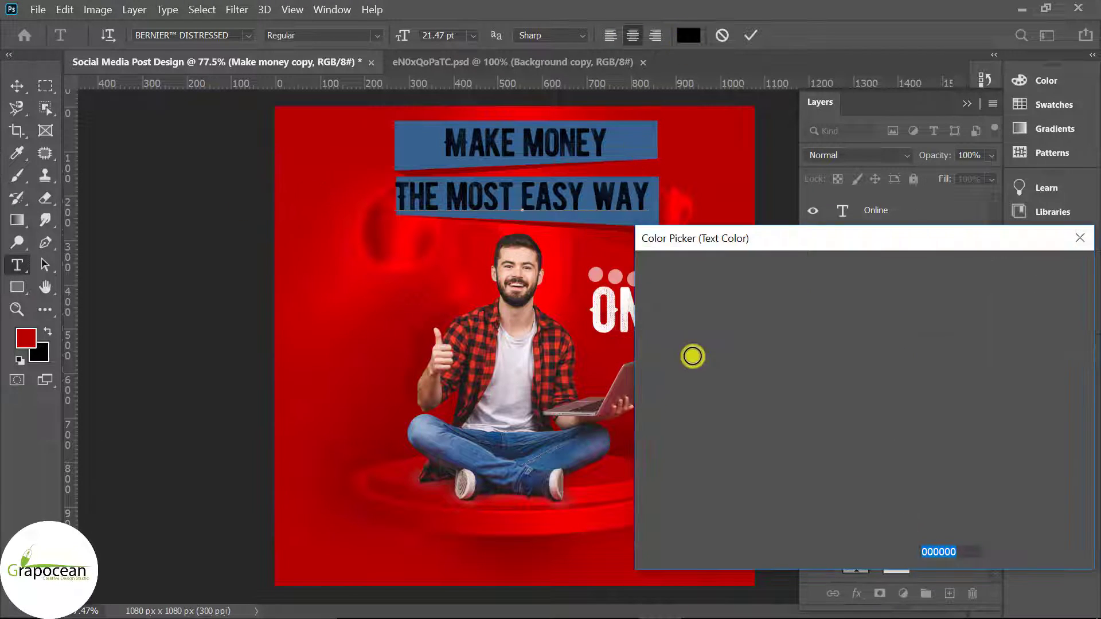
pyautogui.click(994, 277)
pyautogui.click(1051, 269)
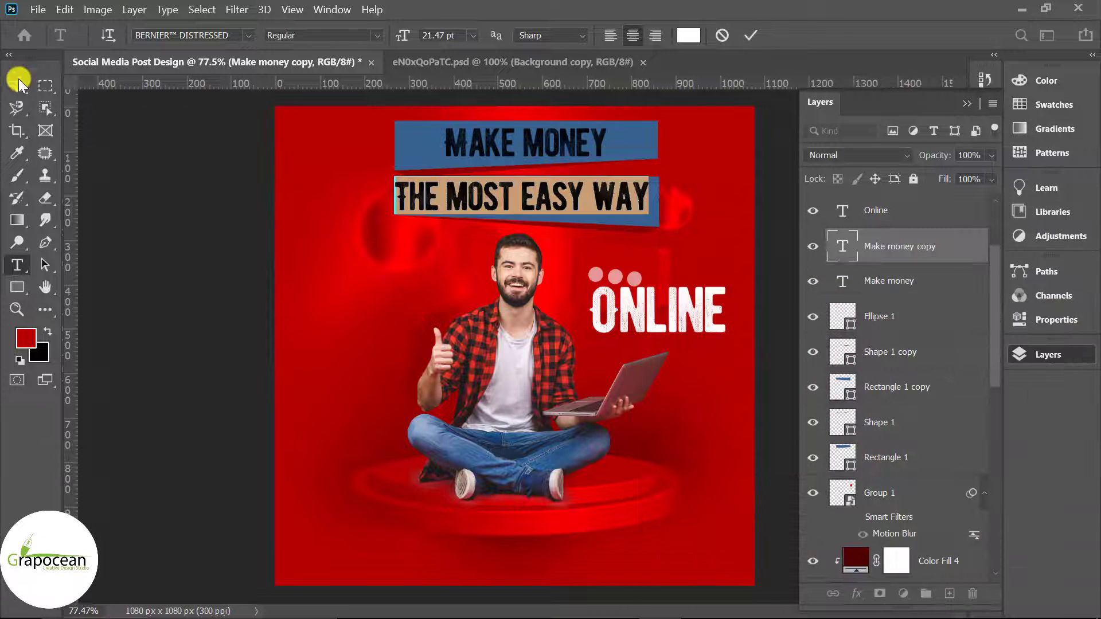
pyautogui.click(16, 85)
pyautogui.click(283, 277)
pyautogui.moveTo(602, 197); pyautogui.dragTo(611, 203)
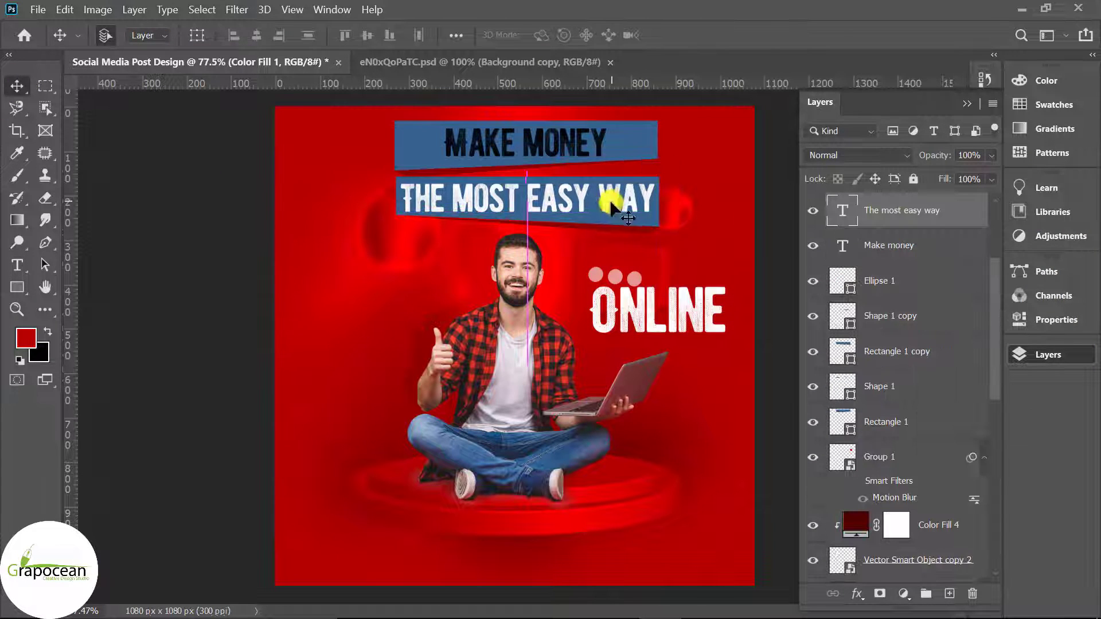
pyautogui.click(896, 316)
# - Add the lower banner's shadow to the selection and tilt the banner shapes a few degrees
pyautogui.keyDown('shift'); pyautogui.click(897, 352); pyautogui.keyUp('shift')
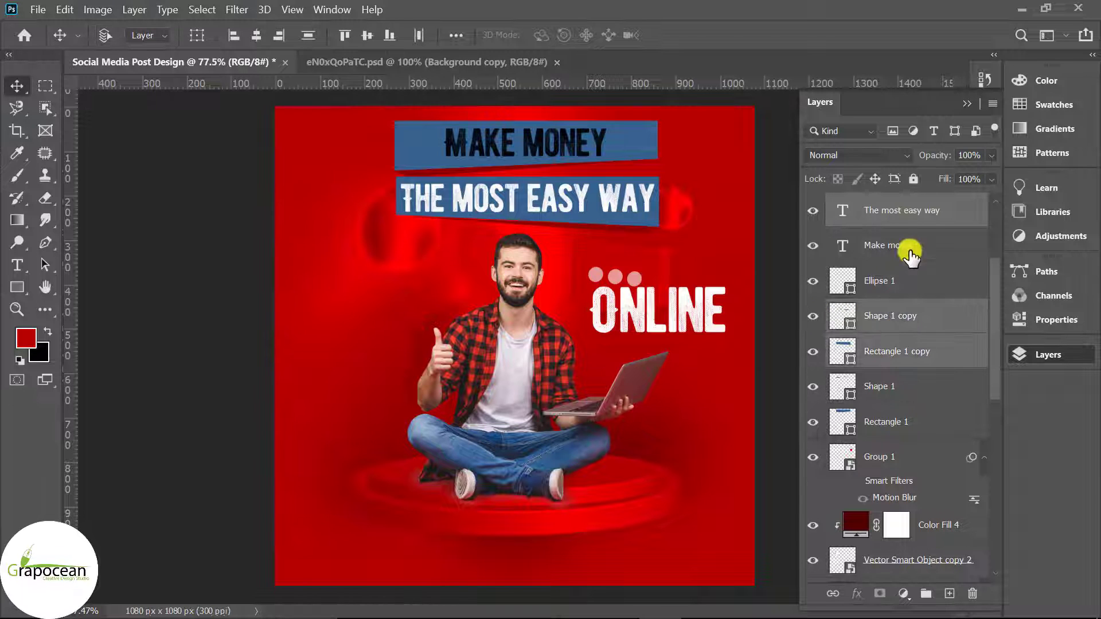
pyautogui.hotkey('ctrl', 't')
pyautogui.moveTo(687, 253); pyautogui.dragTo(677, 235)
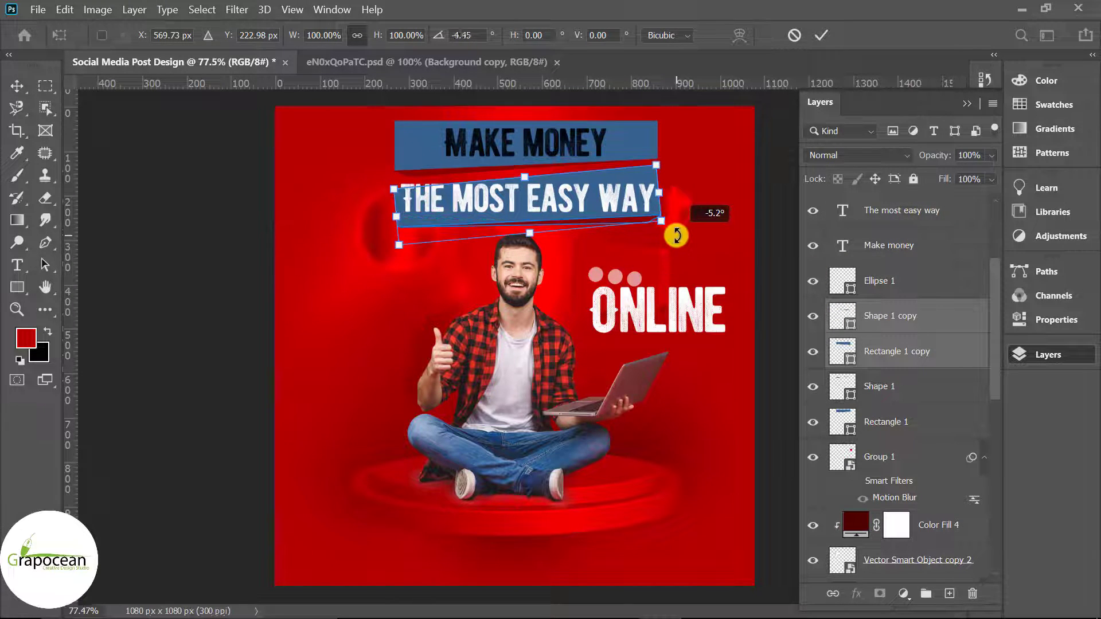
pyautogui.press('Return')
# - Rotate the THE MOST EASY WAY banner and its text to about -2.4°
pyautogui.click(917, 210)
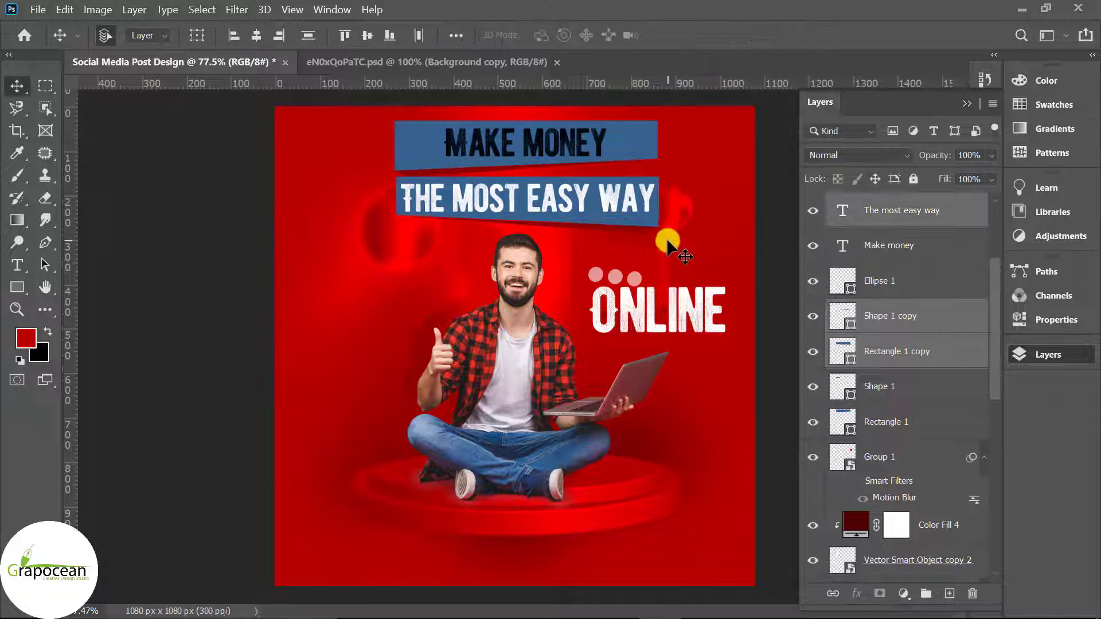
pyautogui.hotkey('ctrl', 't')
pyautogui.moveTo(671, 243); pyautogui.dragTo(663, 238)
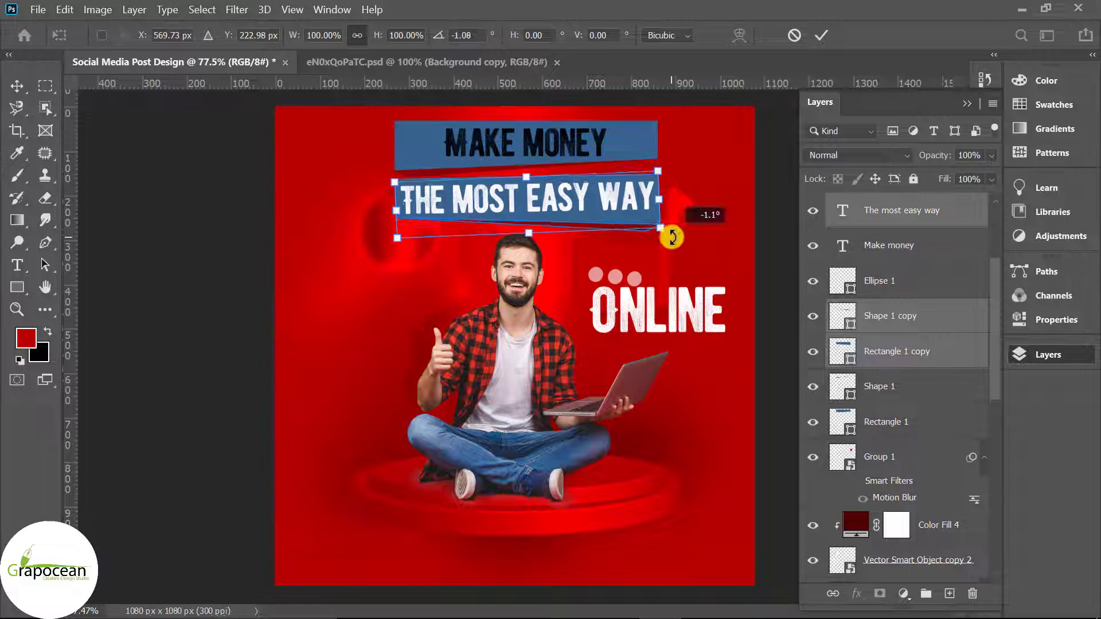
pyautogui.moveTo(614, 209); pyautogui.dragTo(616, 204)
pyautogui.moveTo(691, 239); pyautogui.dragTo(687, 245)
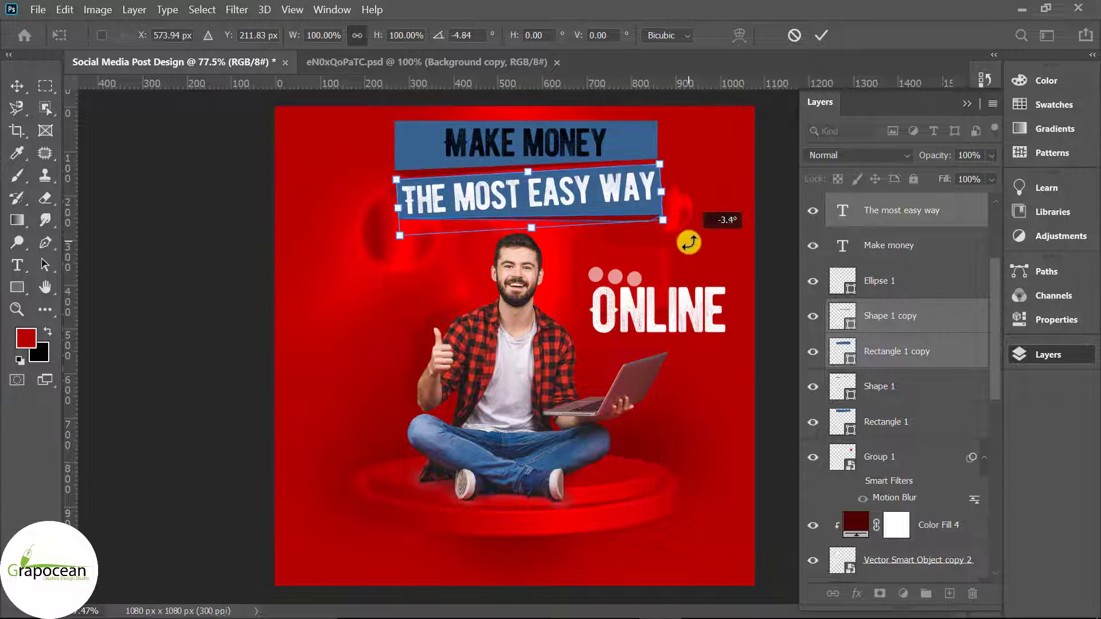
pyautogui.click(821, 35)
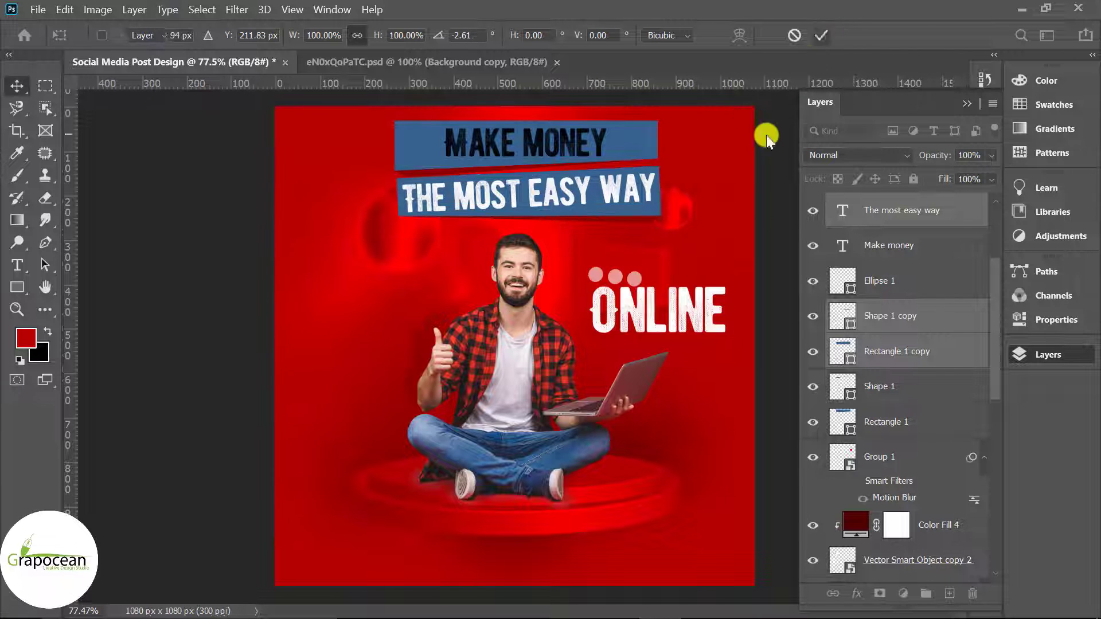
# - Recolour the lower banner red by sampling red from the poster in the Color Picker
pyautogui.click(774, 236)
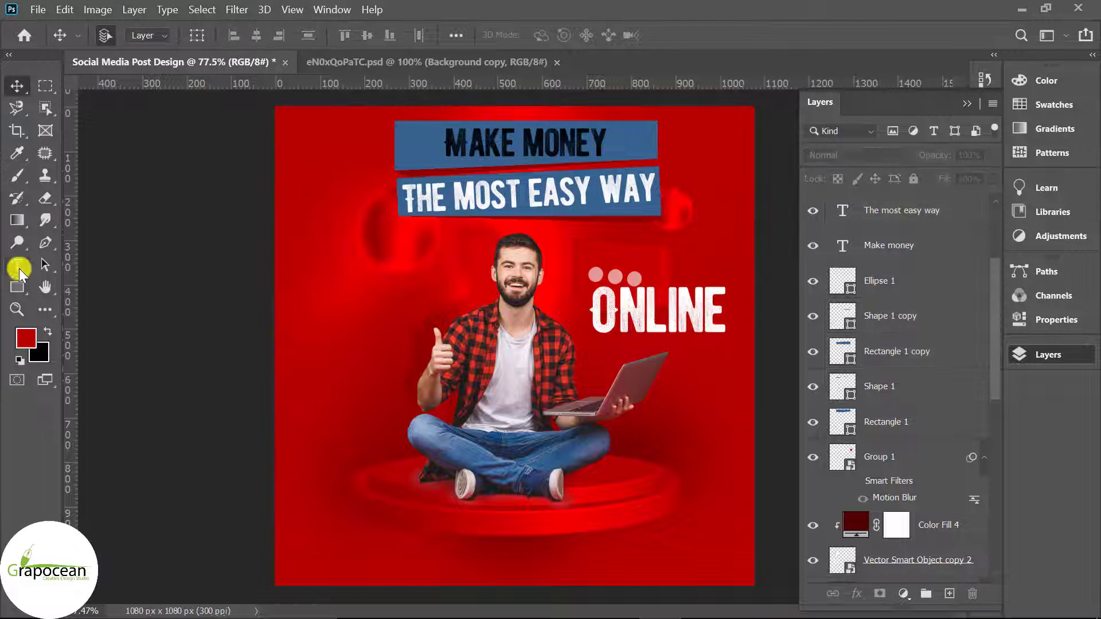
pyautogui.click(644, 210)
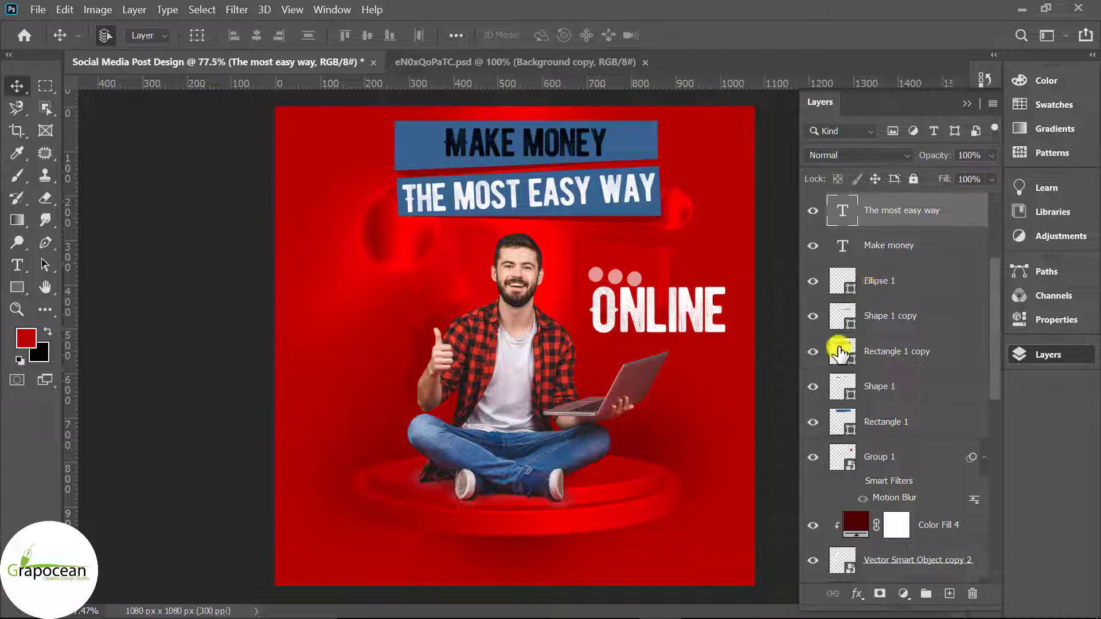
pyautogui.doubleClick(838, 351)
pyautogui.click(406, 239)
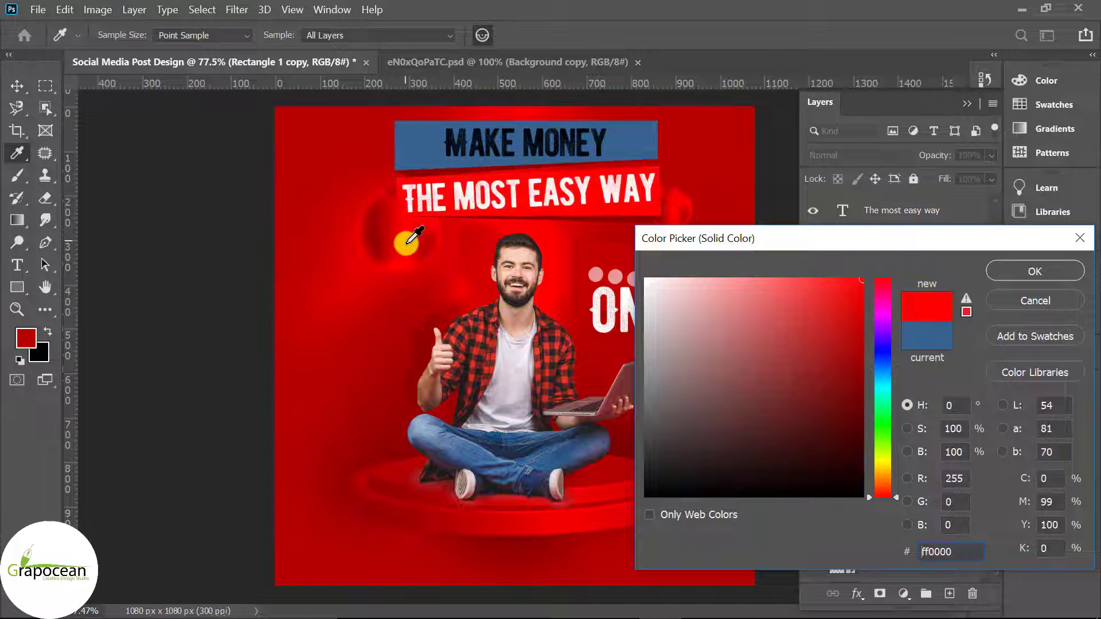
pyautogui.click(1038, 270)
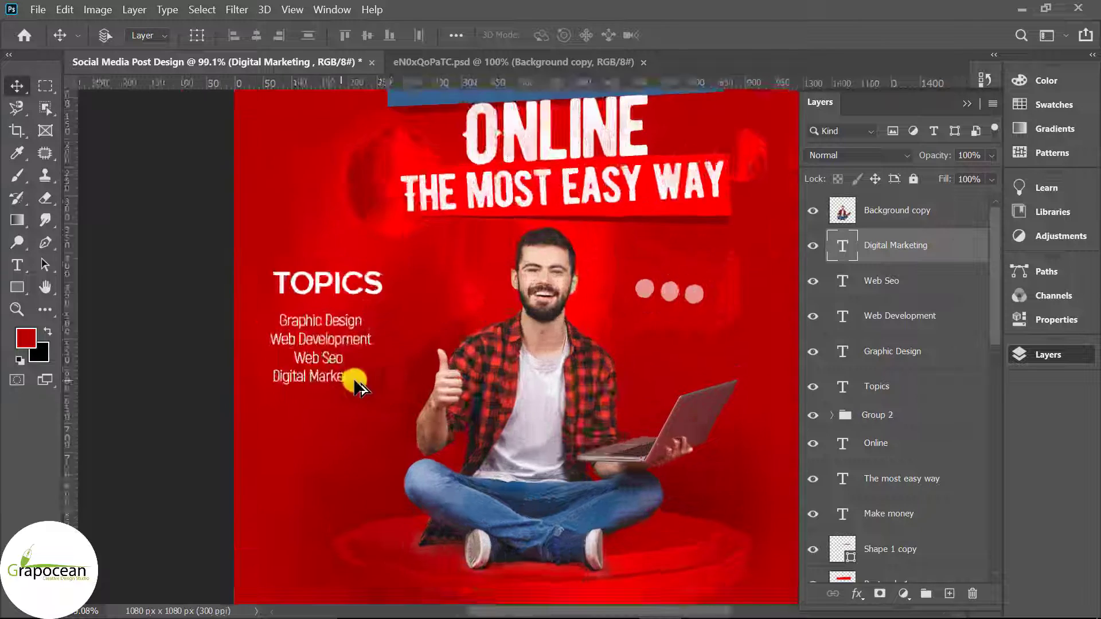
# - Align the Digital Marketing text and draw a rectangle around the TOPICS list
pyautogui.scroll(4, 358, 387)
pyautogui.moveTo(363, 381); pyautogui.dragTo(380, 319)
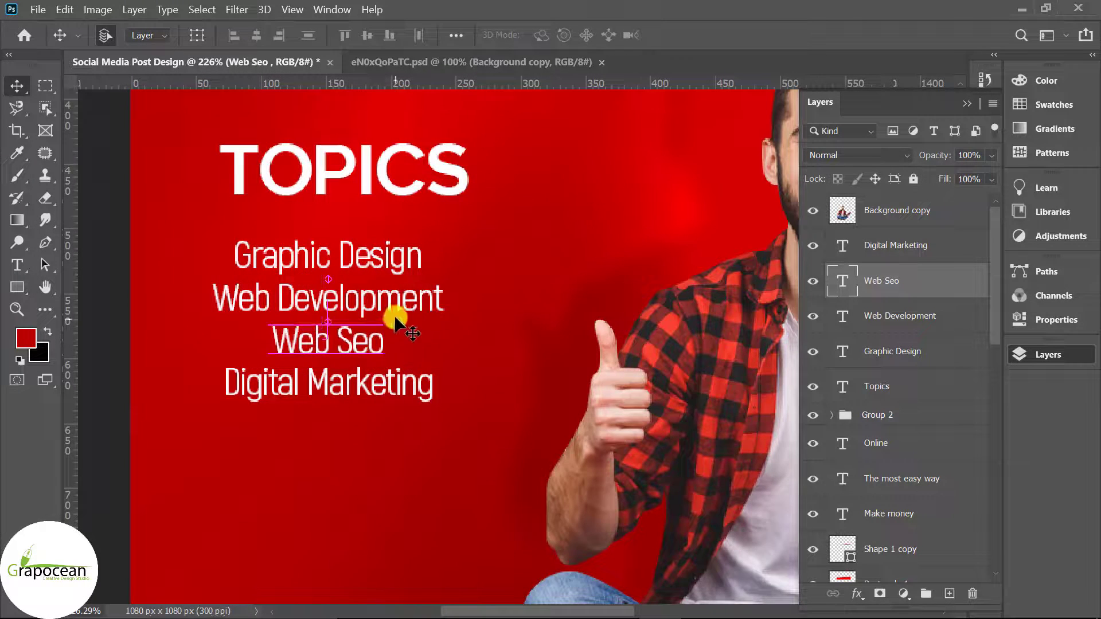
pyautogui.scroll(-5, 533, 442)
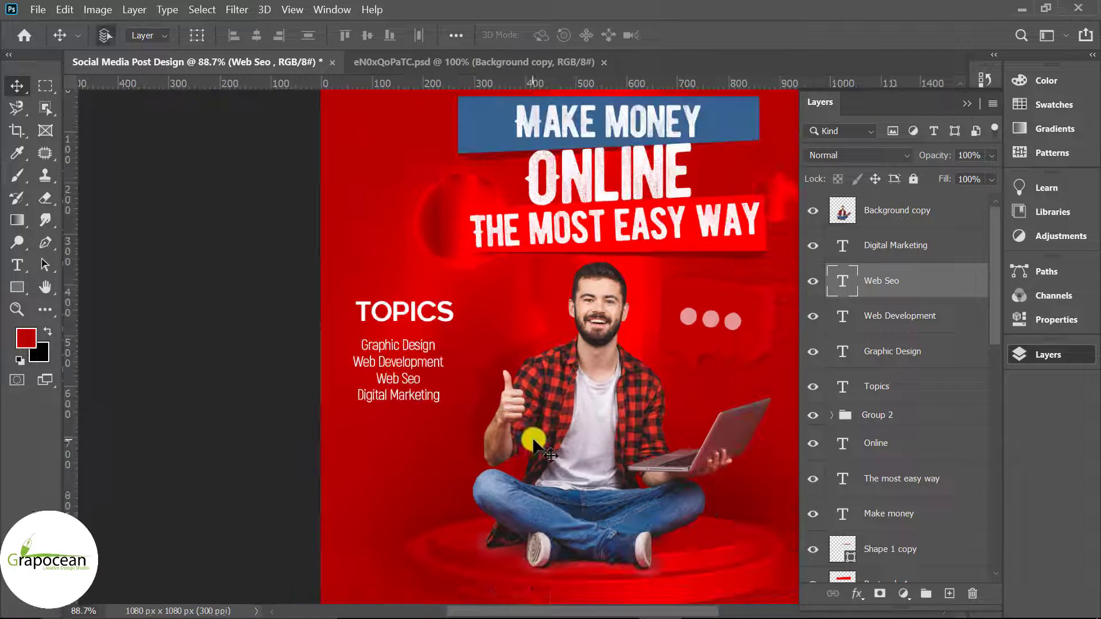
pyautogui.rightClick(18, 287)
pyautogui.click(92, 285)
pyautogui.moveTo(344, 293); pyautogui.dragTo(464, 420)
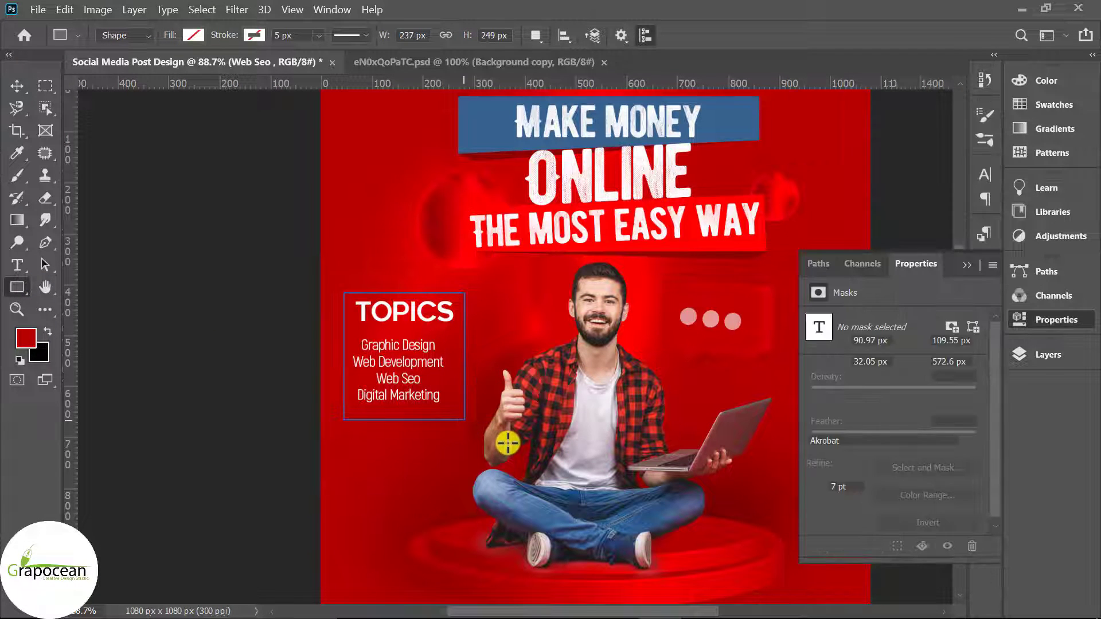
# - Give the rectangle no fill and a white dashed outline, with stroke width entered as 4
pyautogui.click(190, 35)
pyautogui.click(91, 67)
pyautogui.click(254, 35)
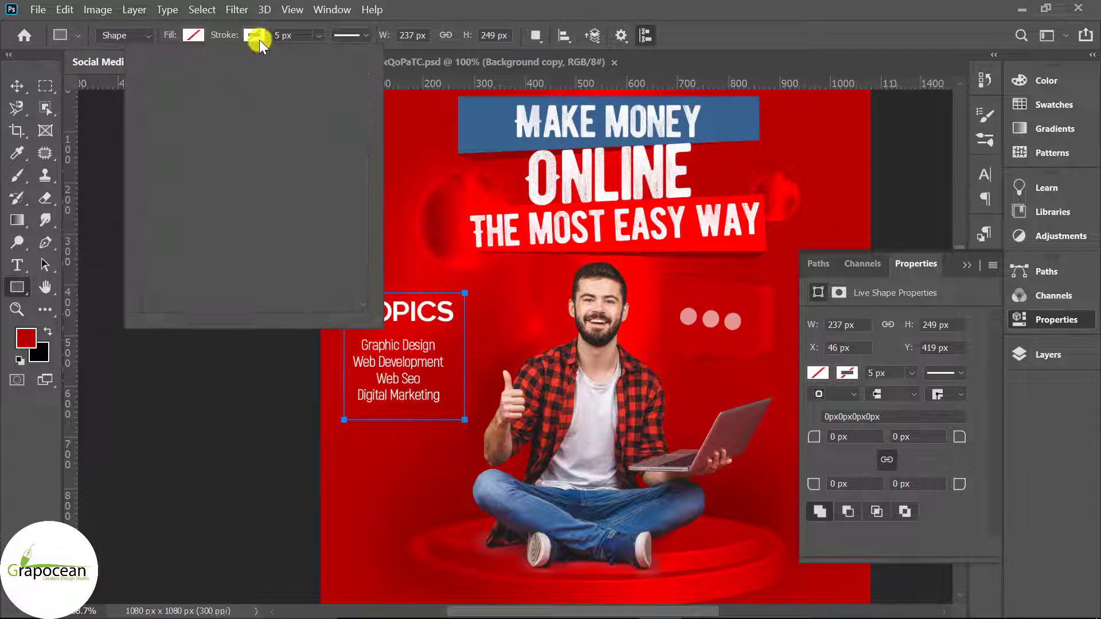
pyautogui.click(151, 125)
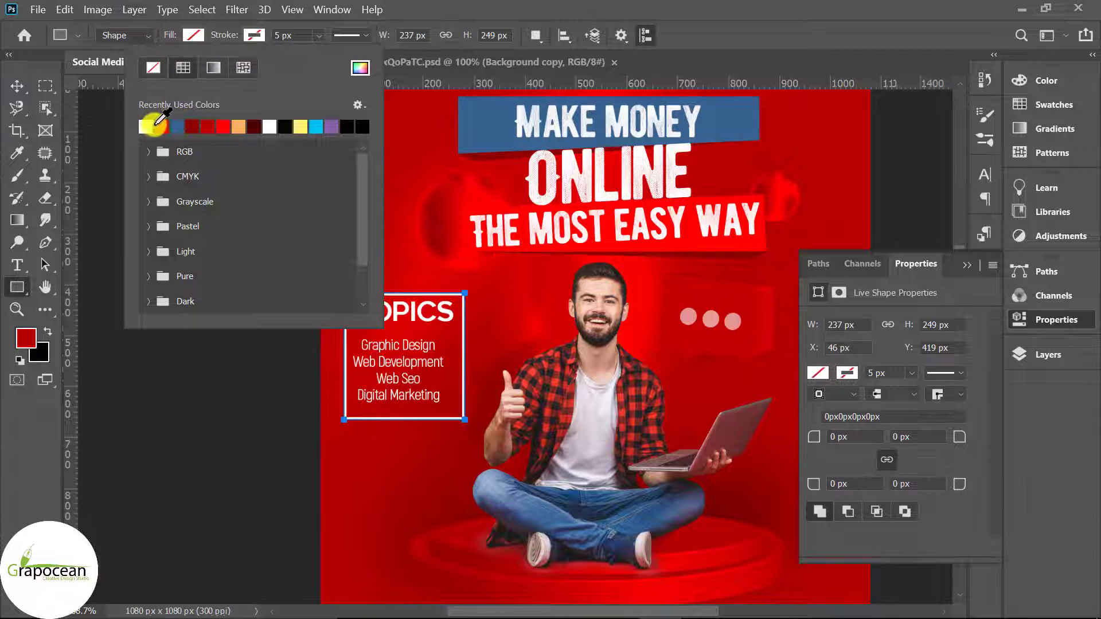
pyautogui.click(363, 35)
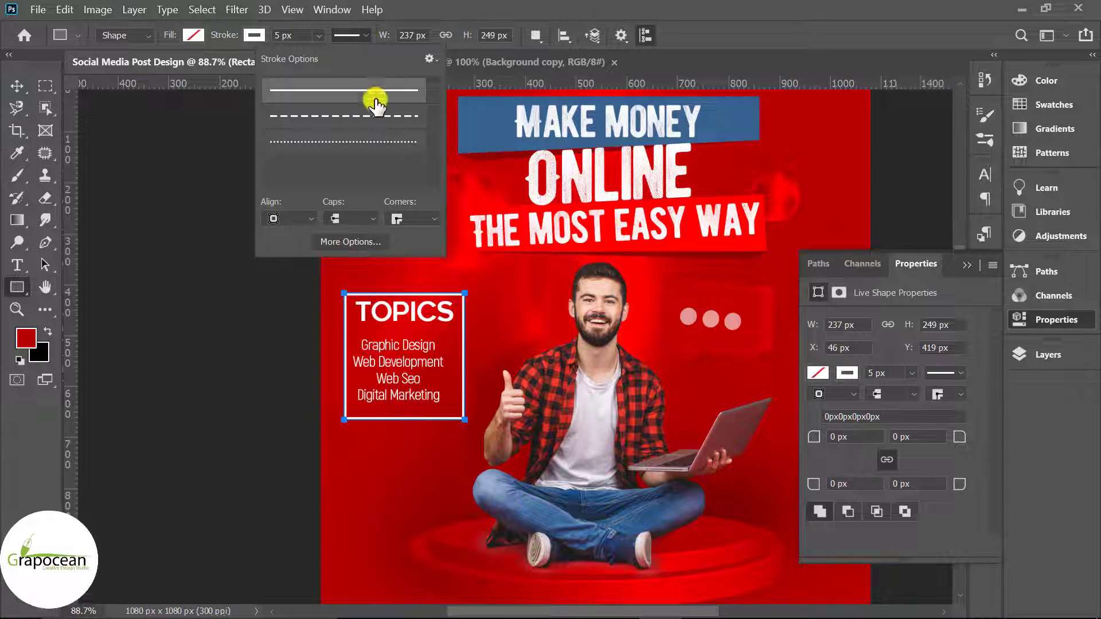
pyautogui.click(369, 118)
pyautogui.click(293, 36)
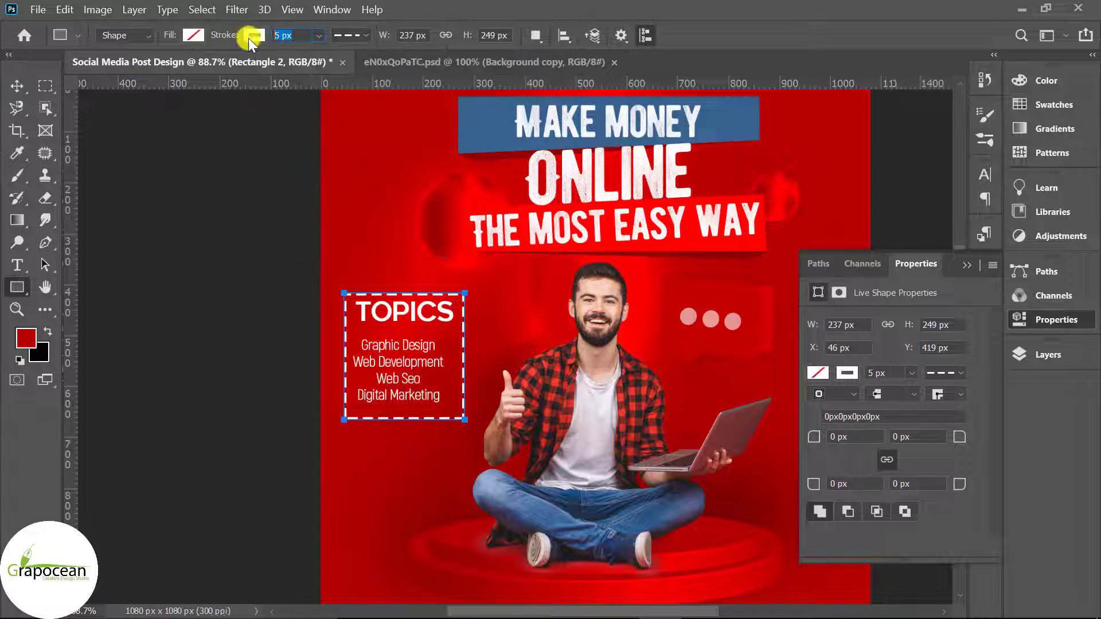
pyautogui.write('4')
pyautogui.press('Return')
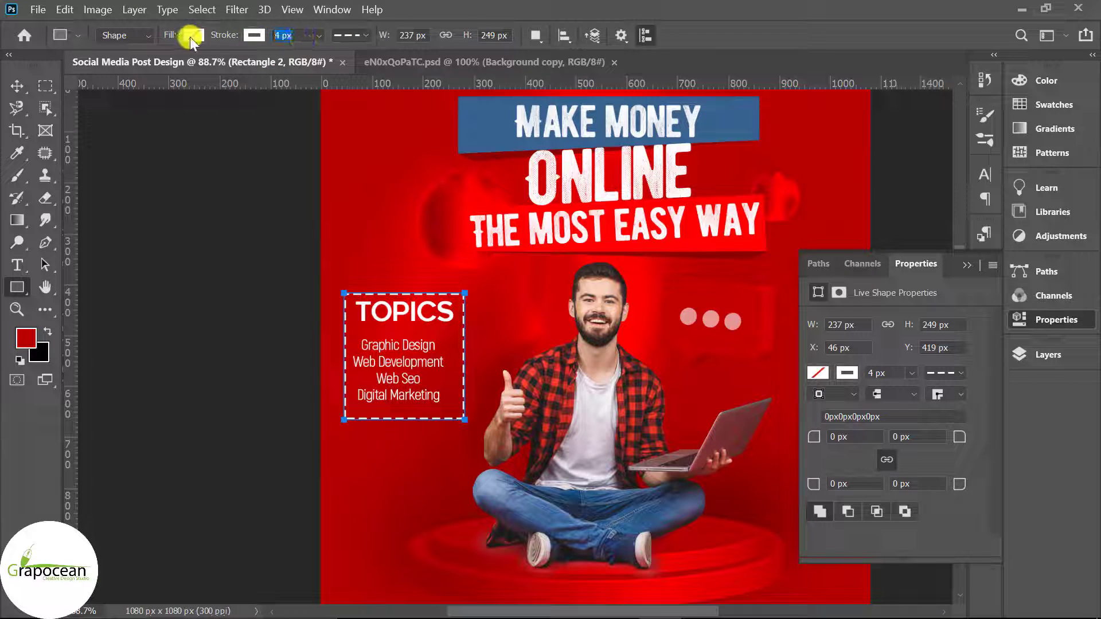
# - Shift the dashed frame slightly left with the Move Tool and deselect it
pyautogui.click(16, 86)
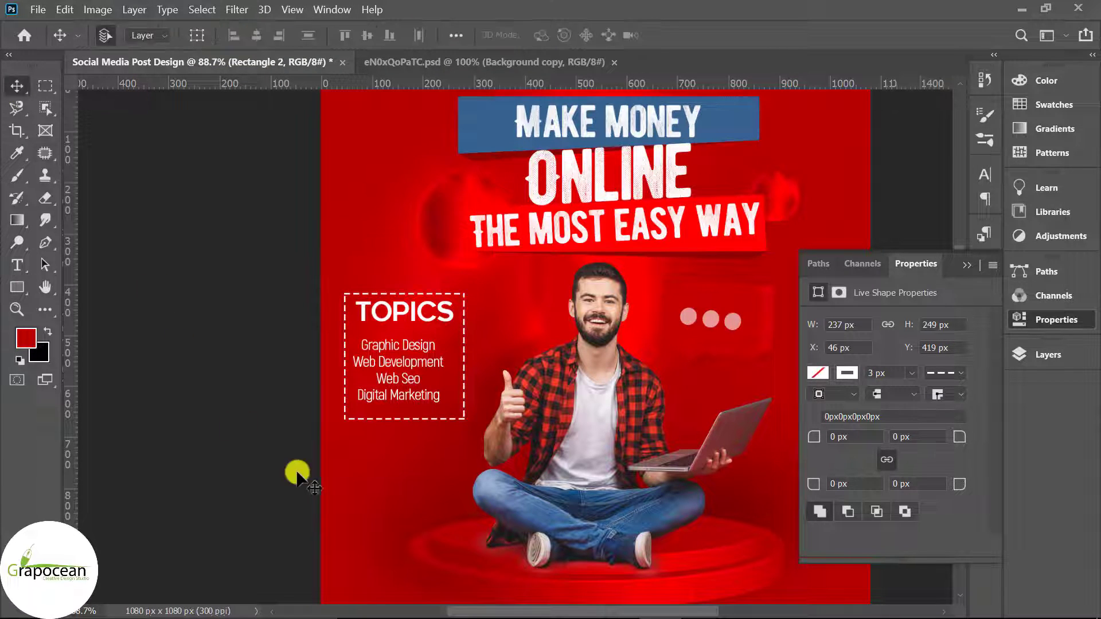
pyautogui.moveTo(456, 454); pyautogui.dragTo(455, 454)
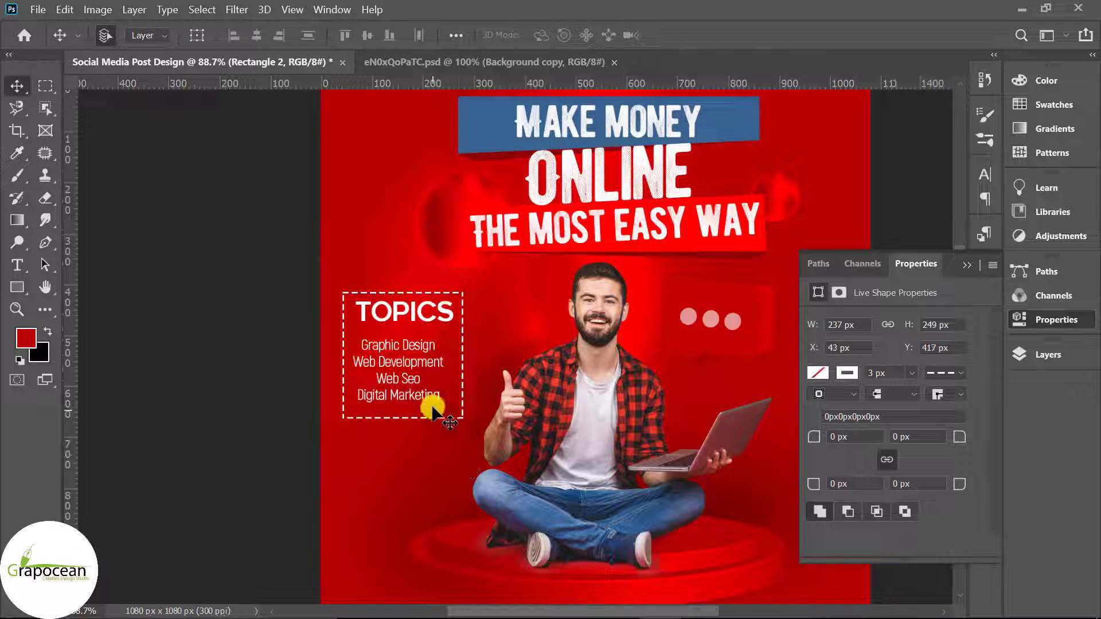
pyautogui.click(209, 435)
pyautogui.scroll(3, 424, 359)
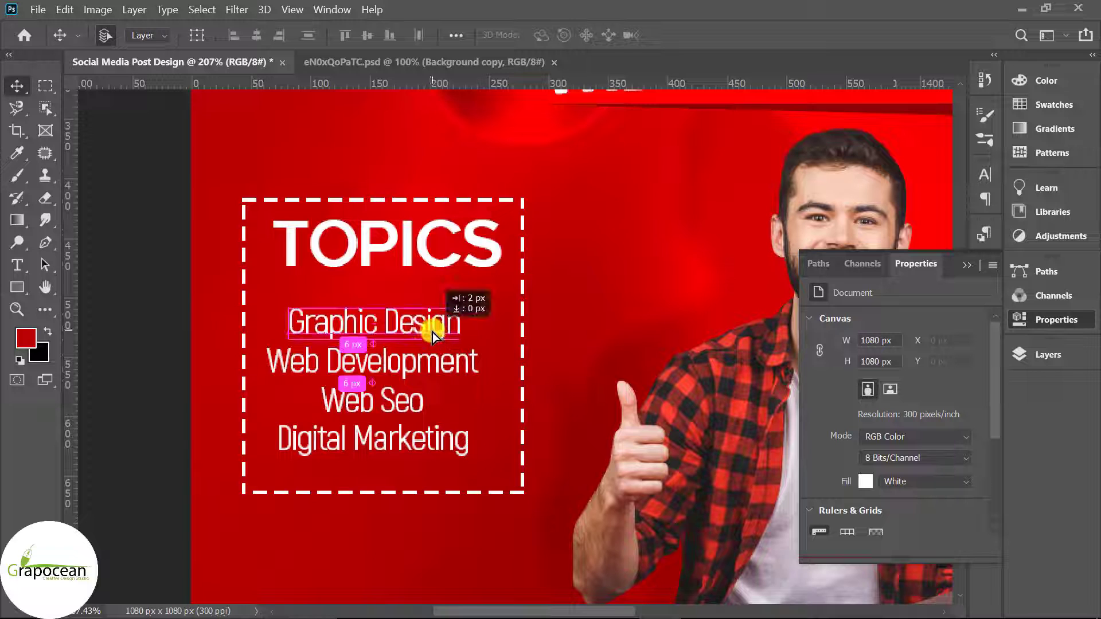
# - Nudge the Graphic Design text into place and fit the whole poster in view
pyautogui.moveTo(433, 336); pyautogui.dragTo(434, 334)
pyautogui.hotkey('ctrl', '0')
pyautogui.click(539, 458)
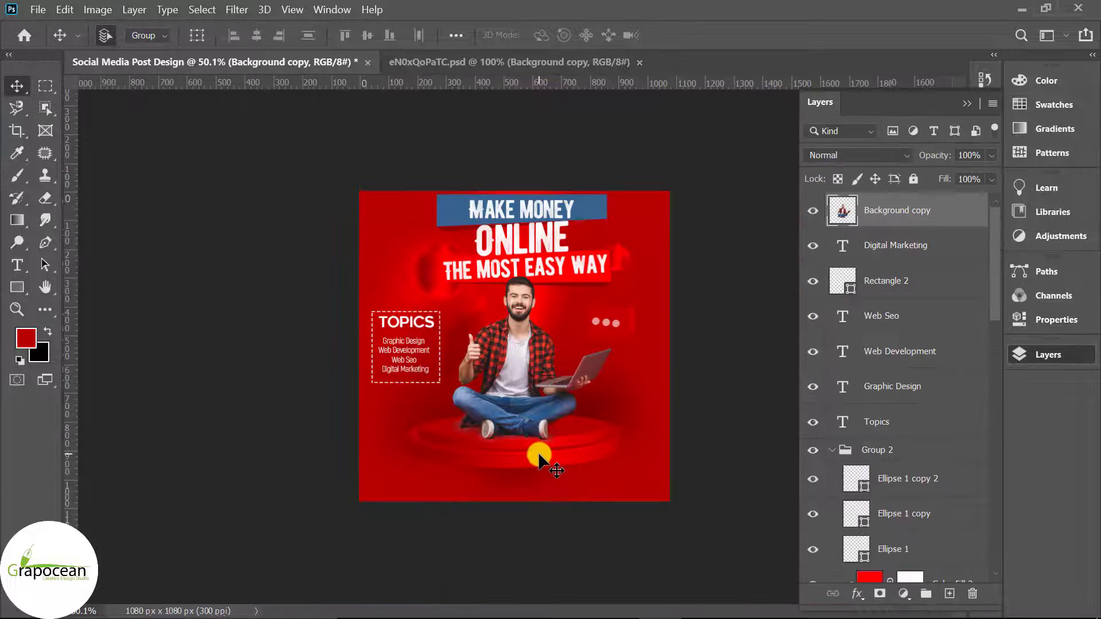
pyautogui.hotkey('ctrl', '+')
# - Alt-drag a copy of Graphic Design to the poster bottom and select its text
pyautogui.moveTo(386, 345); pyautogui.dragTo(386, 532)
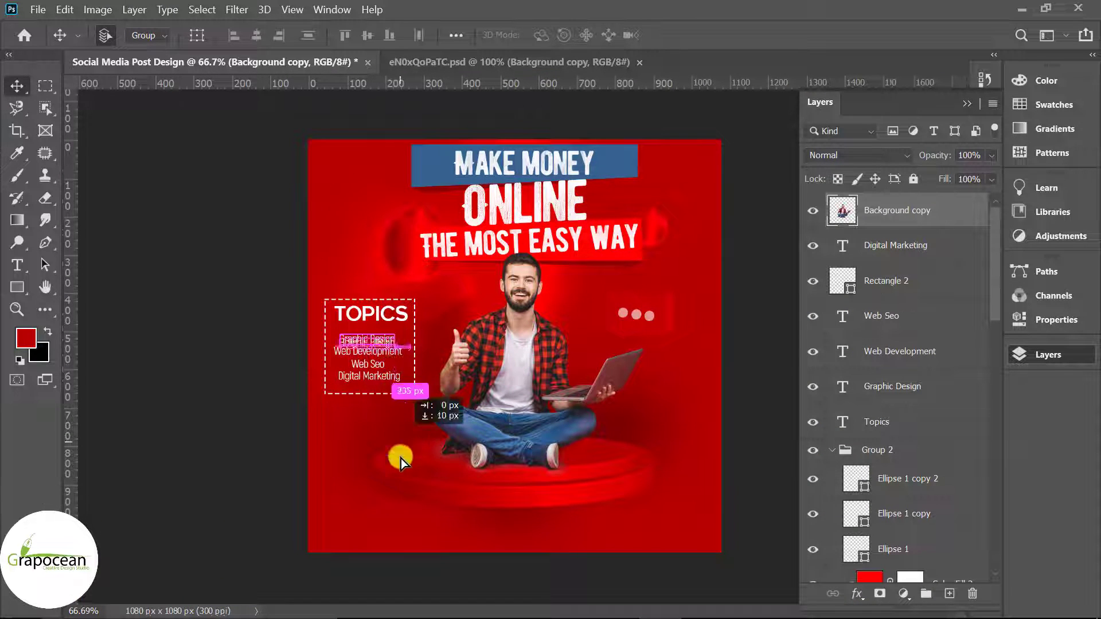
pyautogui.click(17, 265)
pyautogui.scroll(1, 380, 557)
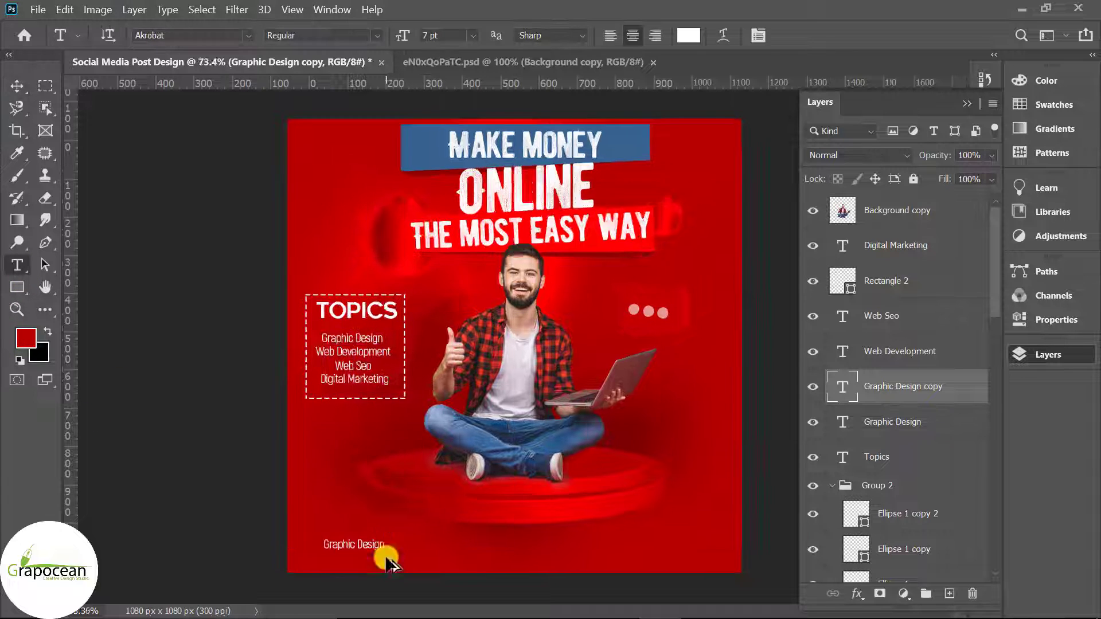
pyautogui.scroll(3, 380, 557)
pyautogui.moveTo(294, 484); pyautogui.dragTo(506, 489)
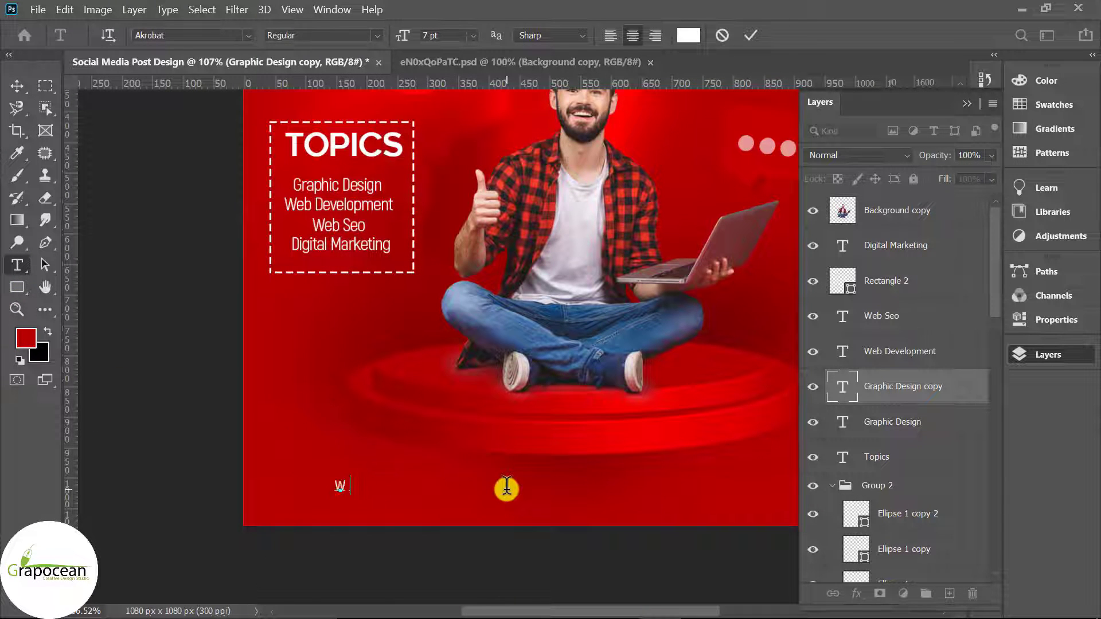
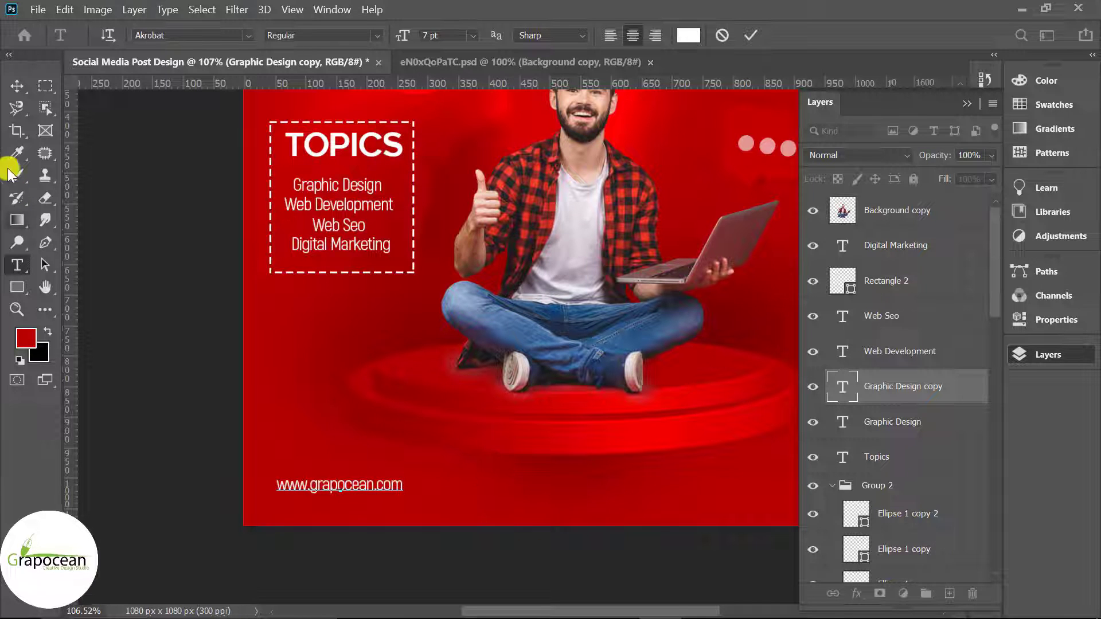
pyautogui.click(17, 86)
pyautogui.scroll(2, 358, 476)
pyautogui.moveTo(390, 425); pyautogui.dragTo(406, 441)
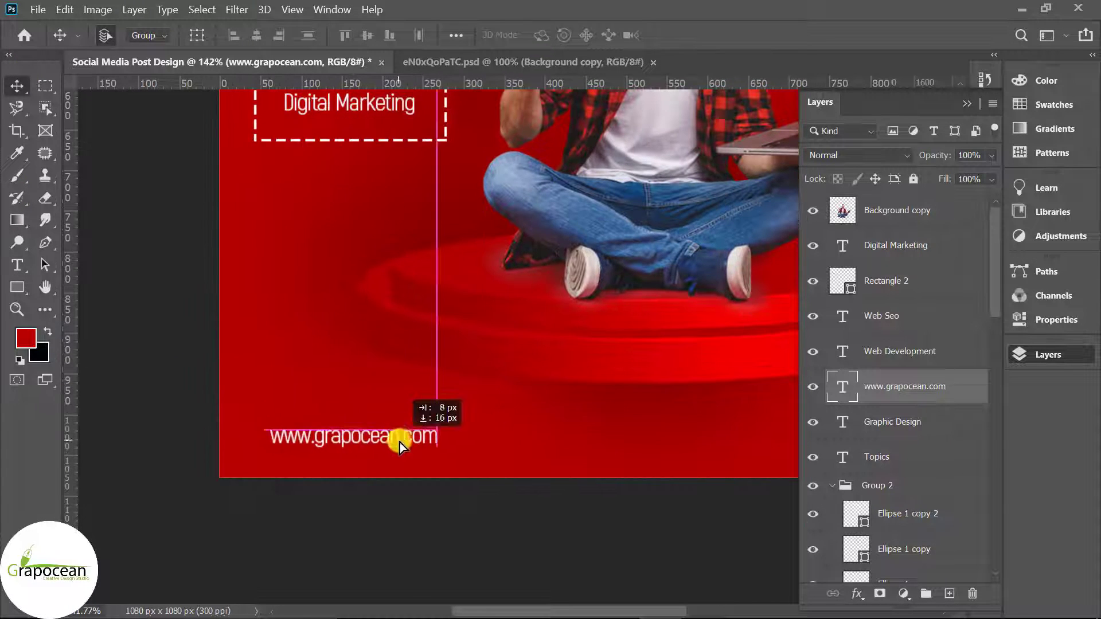
pyautogui.scroll(-3, 399, 449)
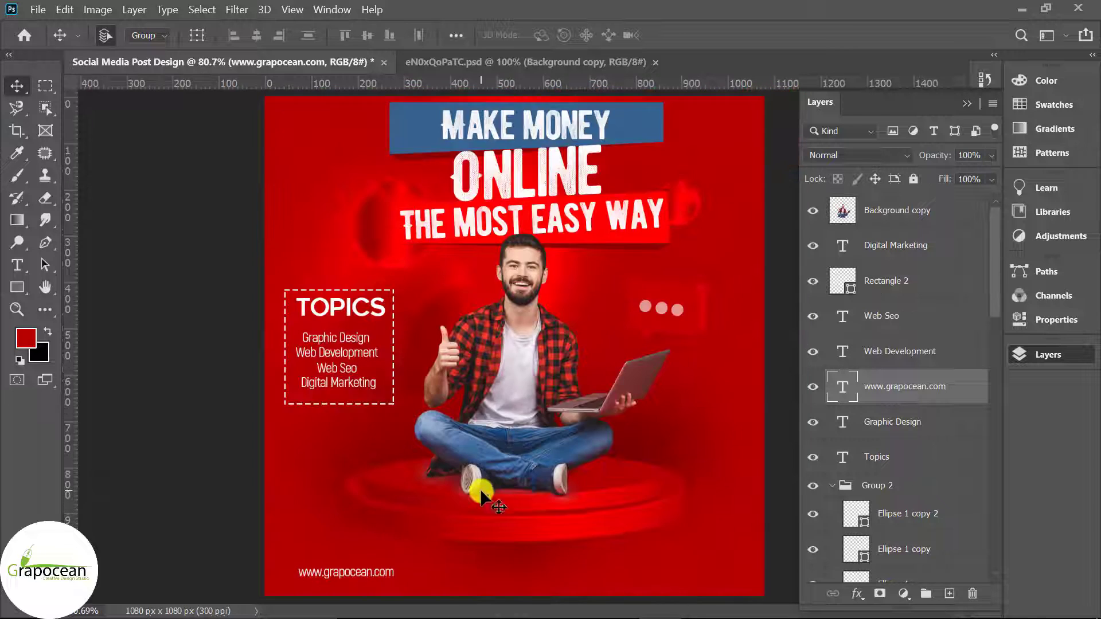
pyautogui.scroll(-1, 479, 491)
pyautogui.scroll(1, 418, 516)
pyautogui.scroll(1, 381, 550)
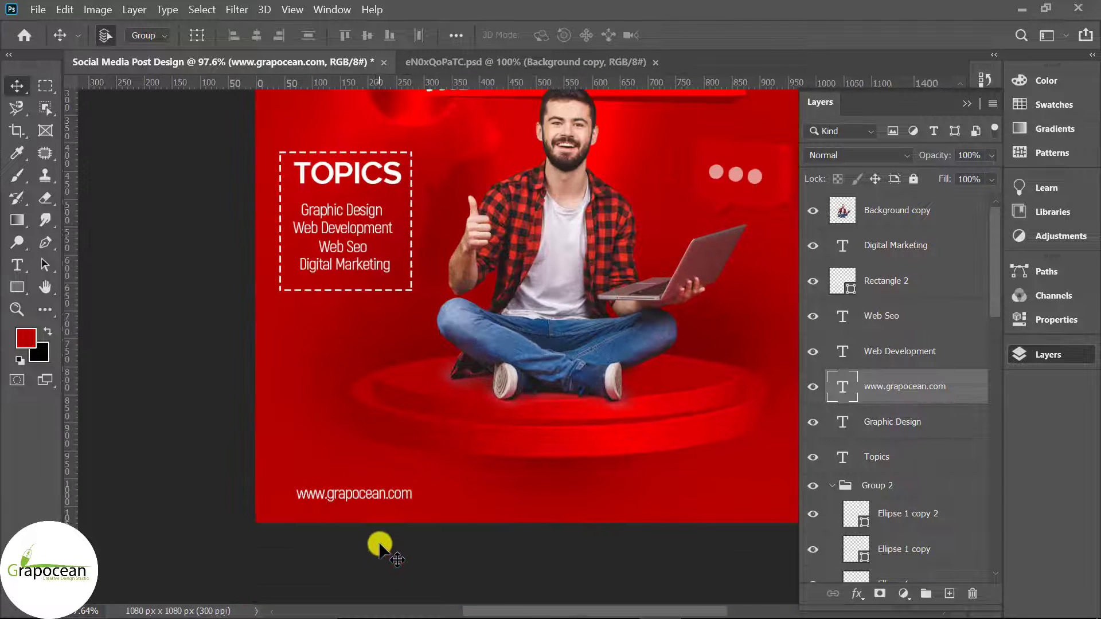
pyautogui.scroll(2, 394, 435)
pyautogui.click(17, 265)
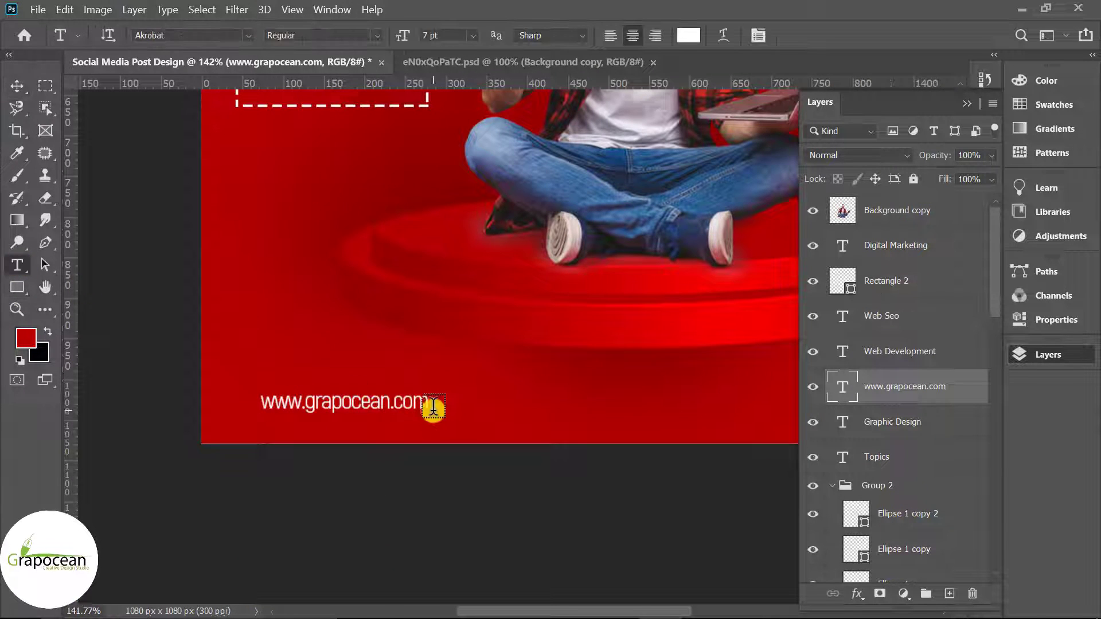
pyautogui.moveTo(418, 404); pyautogui.dragTo(214, 404)
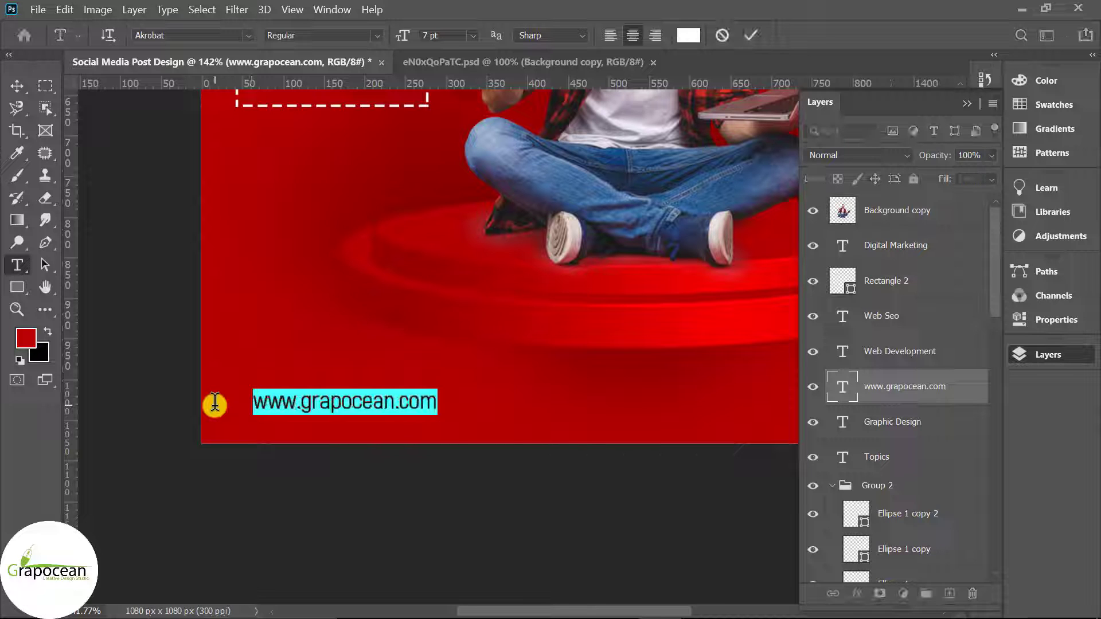
pyautogui.click(17, 86)
pyautogui.moveTo(413, 405)
pyautogui.mouseDown()
pyautogui.moveTo(634, 579)
pyautogui.moveTo(710, 579)
pyautogui.mouseUp()
pyautogui.scroll(-3, 428, 405)
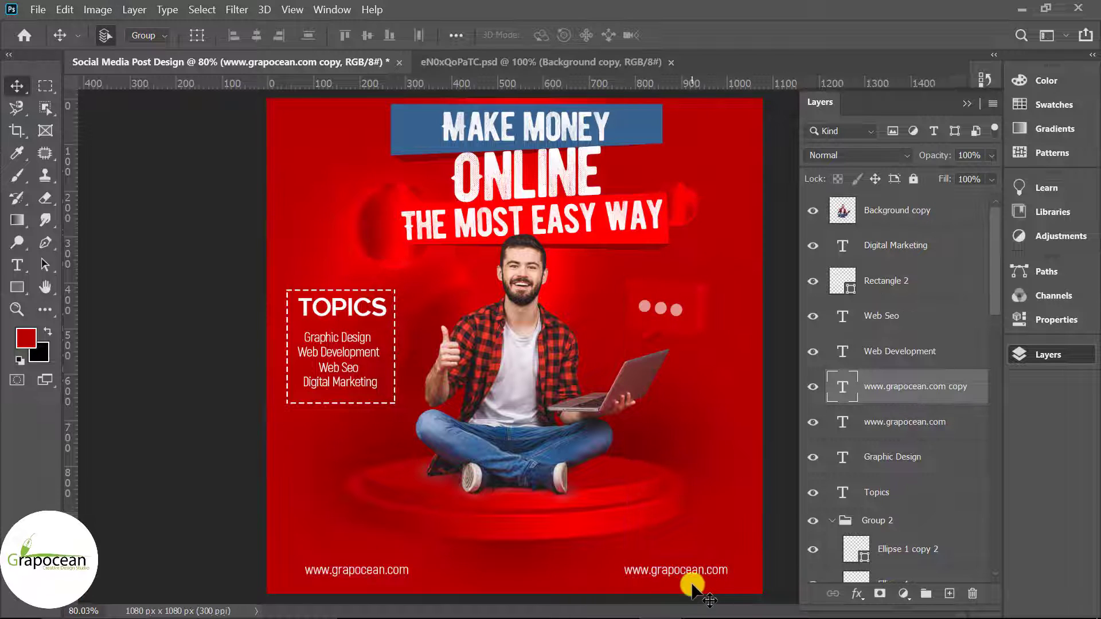
# - Replace the bottom-right URL copy with the contact e-mail address
pyautogui.scroll(3, 693, 588)
pyautogui.scroll(-1, 664, 535)
pyautogui.click(17, 264)
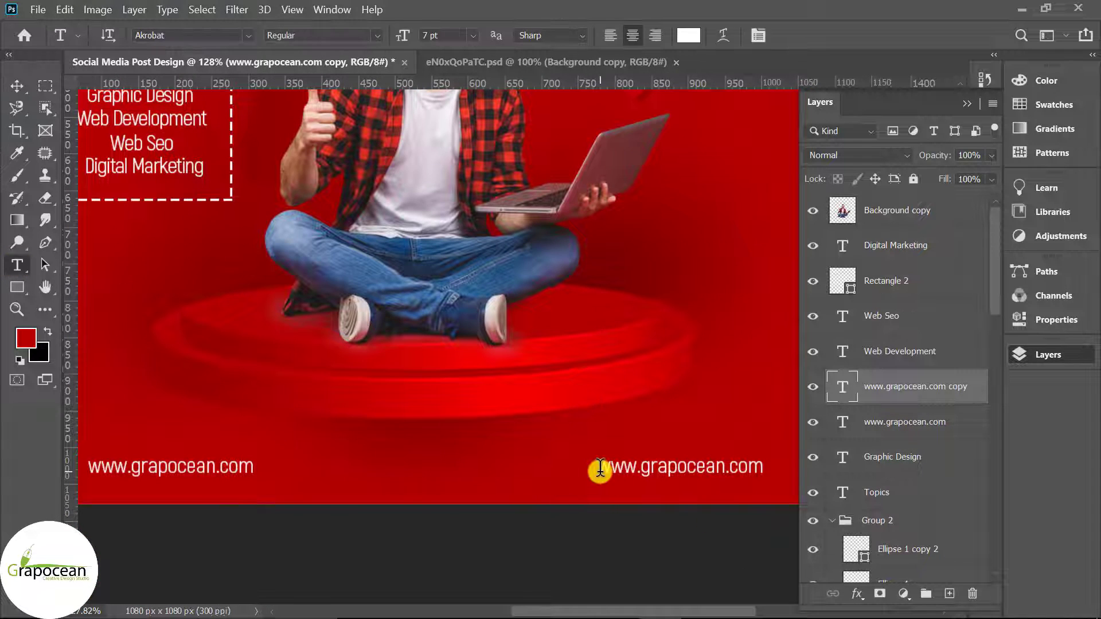
pyautogui.doubleClick(599, 469)
pyautogui.press('BackSpace')
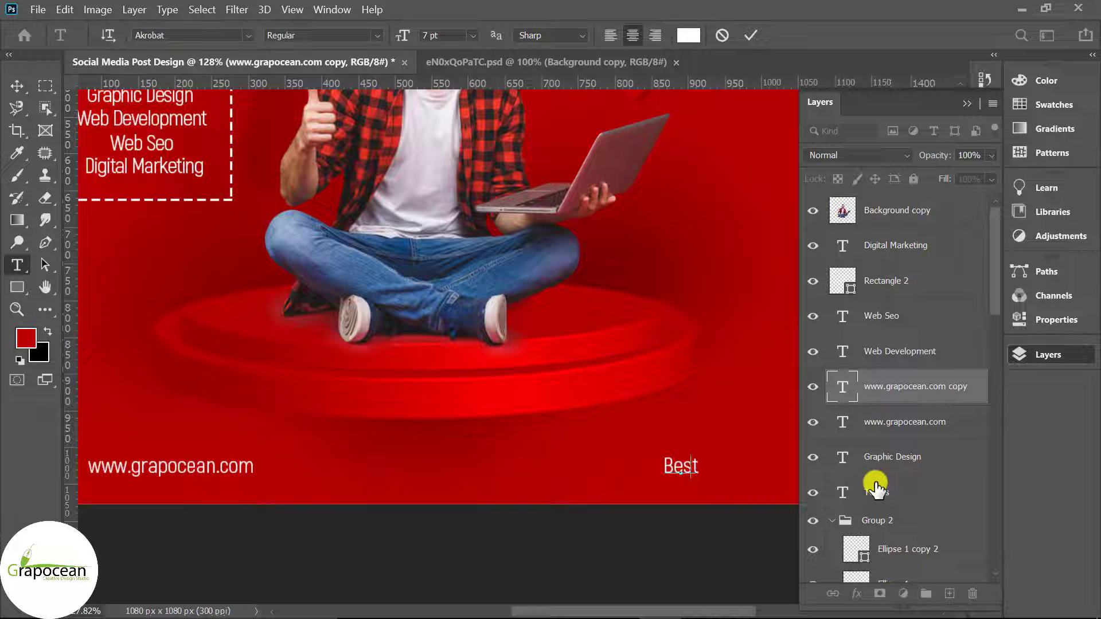
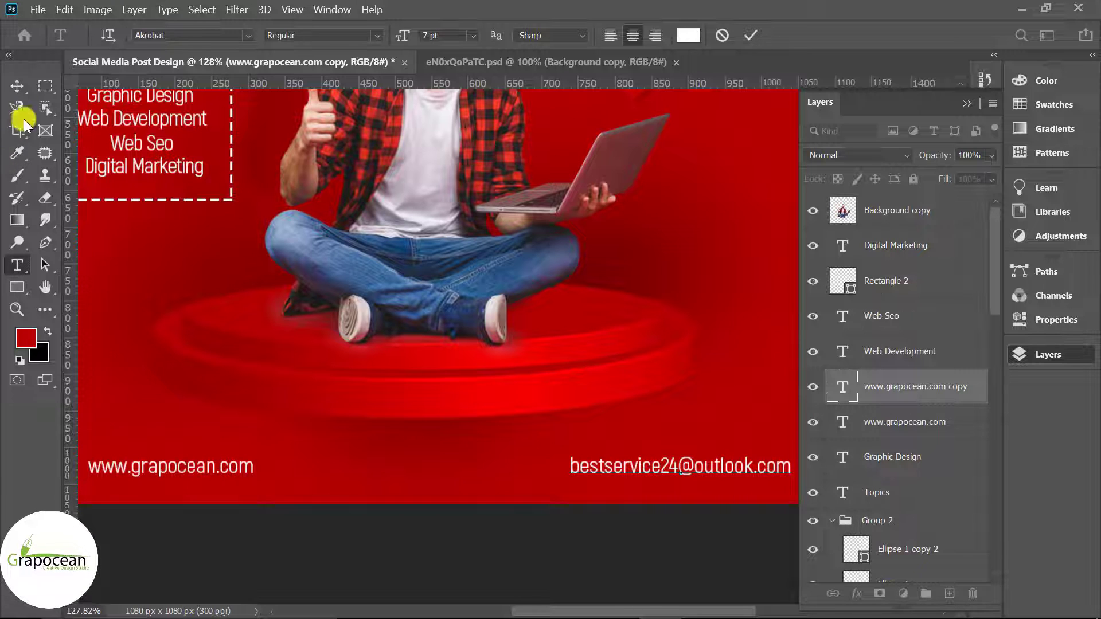
pyautogui.click(17, 86)
# - Shift the URL and e-mail lines toward the centre so they sit evenly along the bottom
pyautogui.hotkey('ctrl', '0')
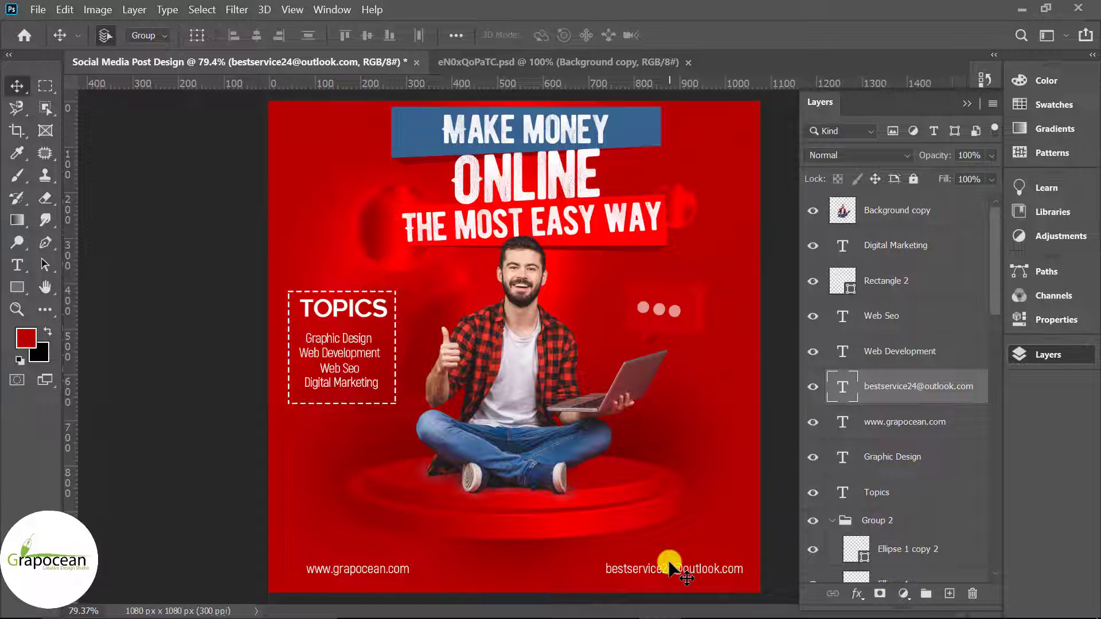
pyautogui.moveTo(390, 570); pyautogui.dragTo(443, 571)
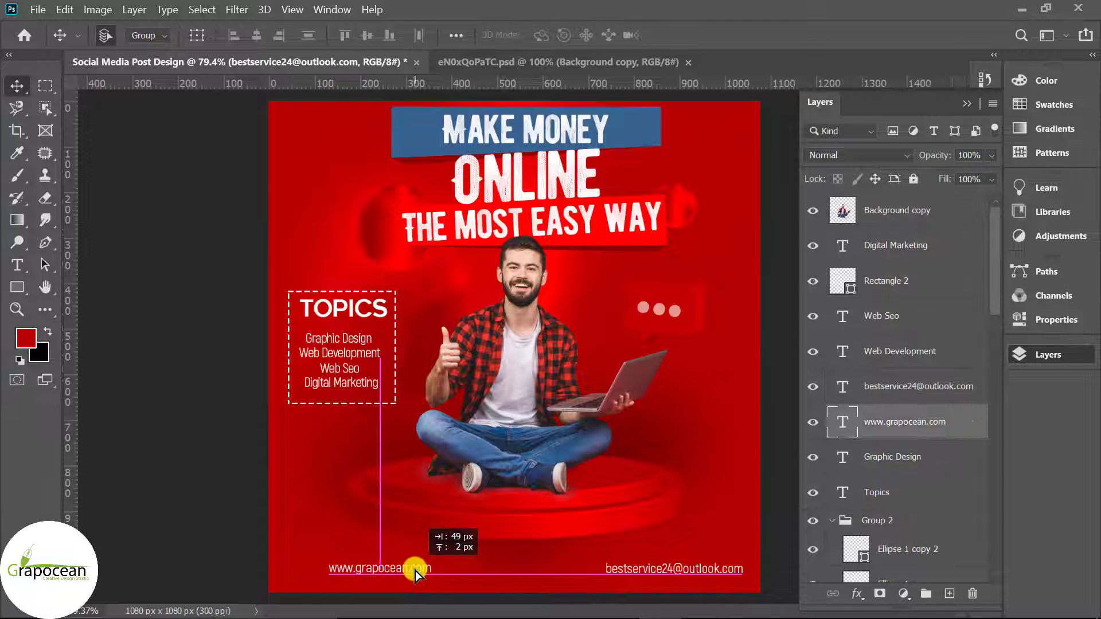
pyautogui.moveTo(666, 570); pyautogui.dragTo(595, 569)
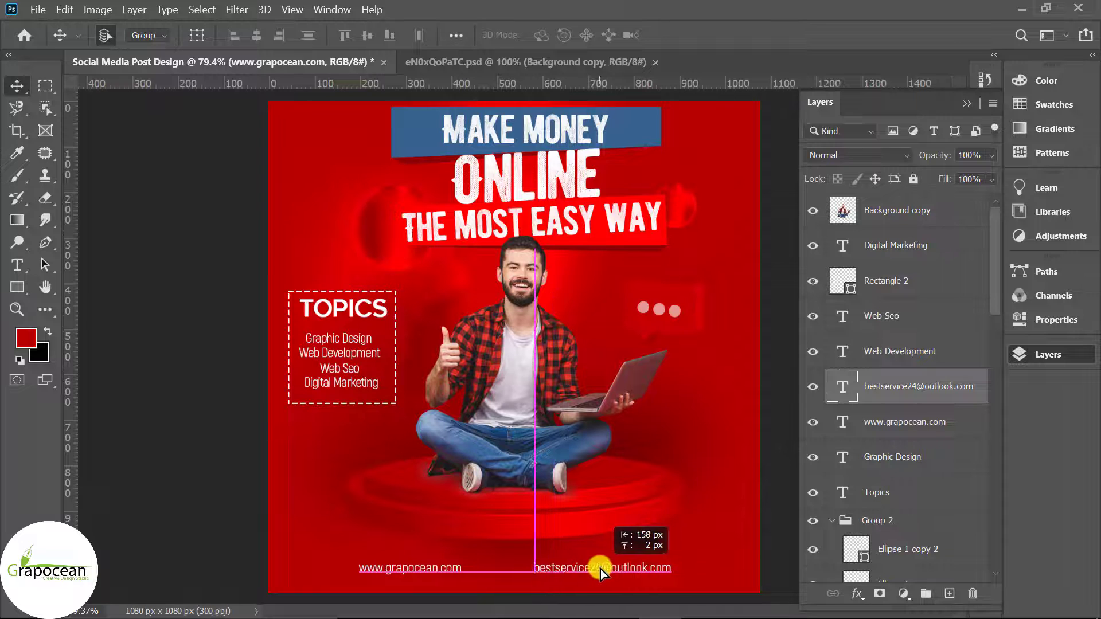
pyautogui.moveTo(423, 571); pyautogui.dragTo(442, 572)
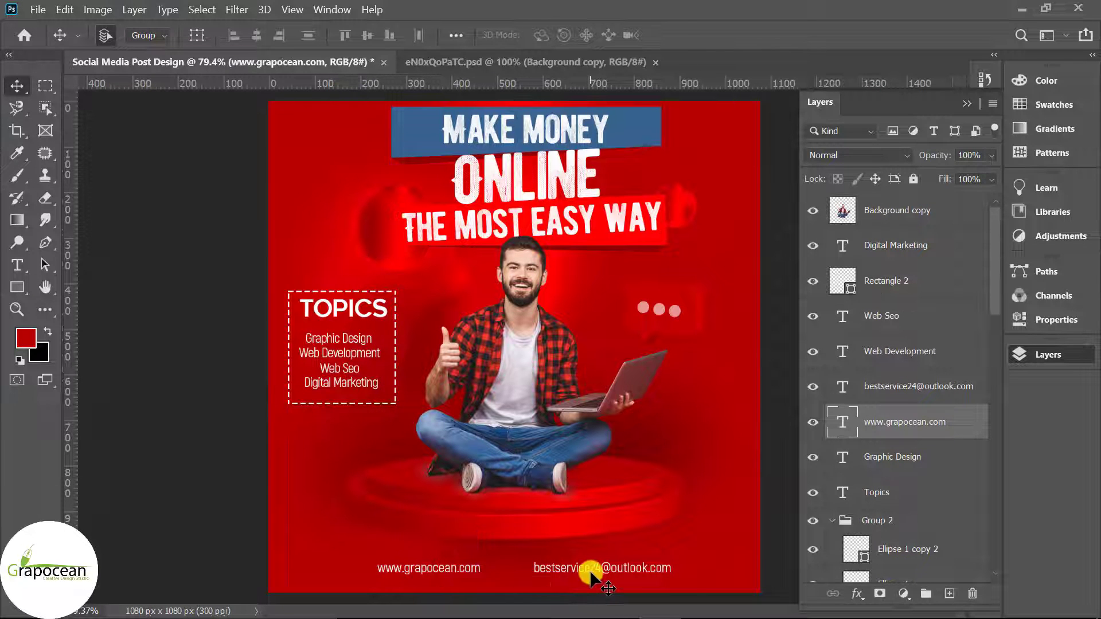
pyautogui.click(38, 10)
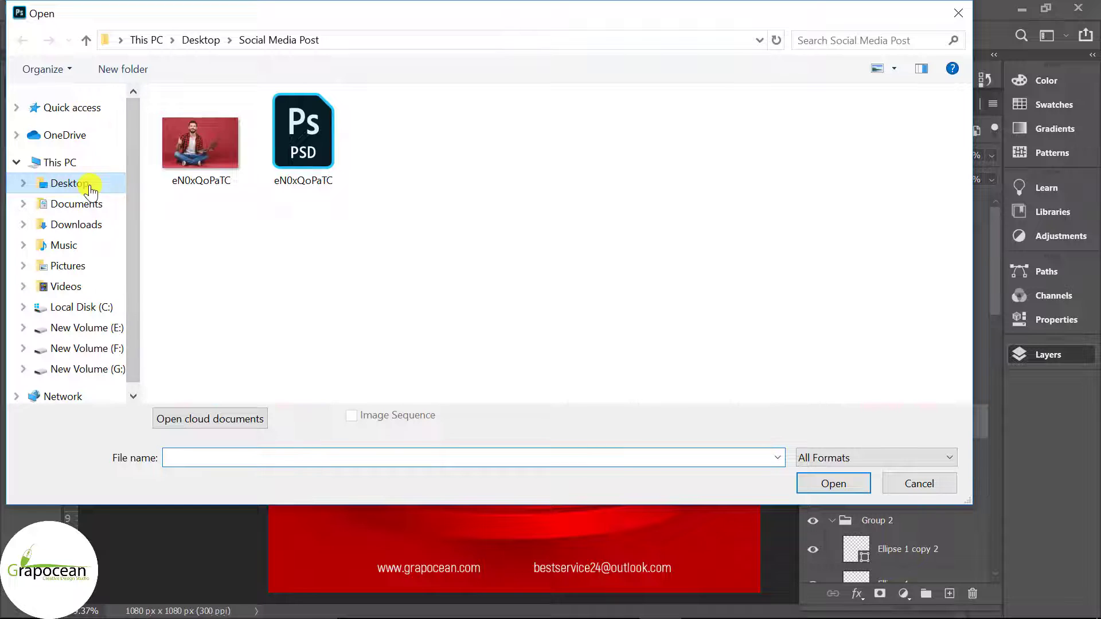
# - Open the globe and paper-plane icon images from the Desktop web banner folder
pyautogui.click(69, 184)
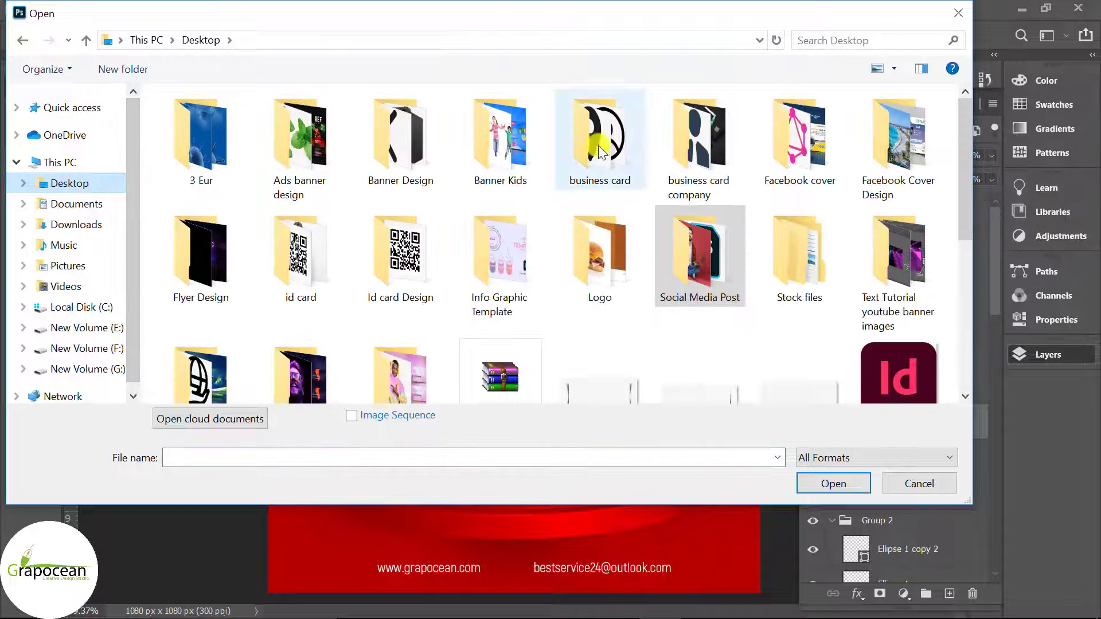
pyautogui.scroll(-3, 695, 286)
pyautogui.scroll(2, 694, 307)
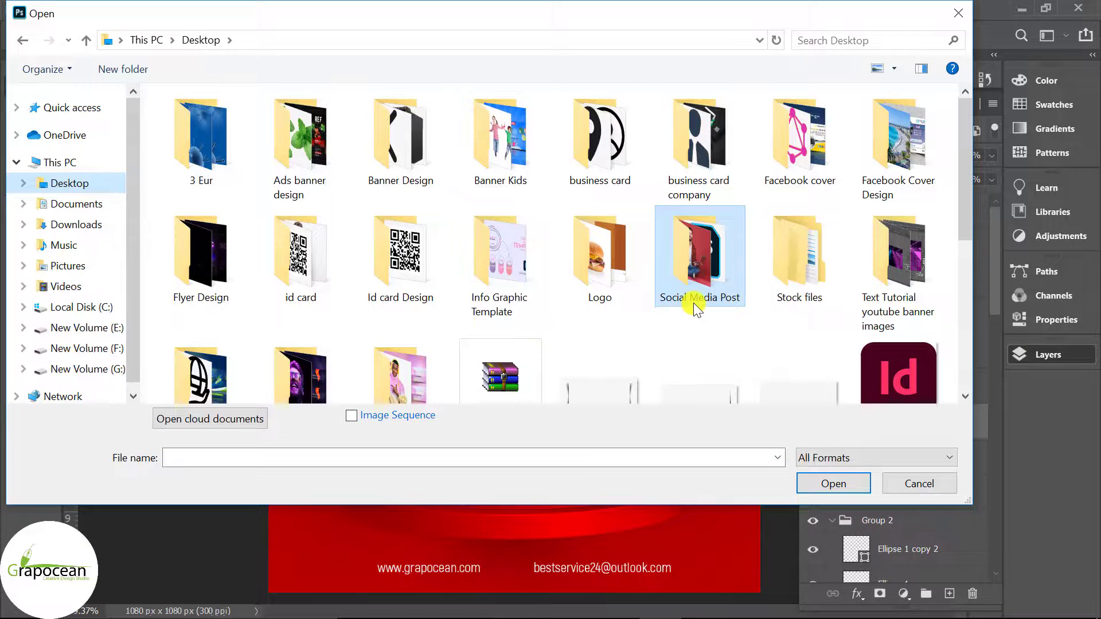
pyautogui.doubleClick(209, 325)
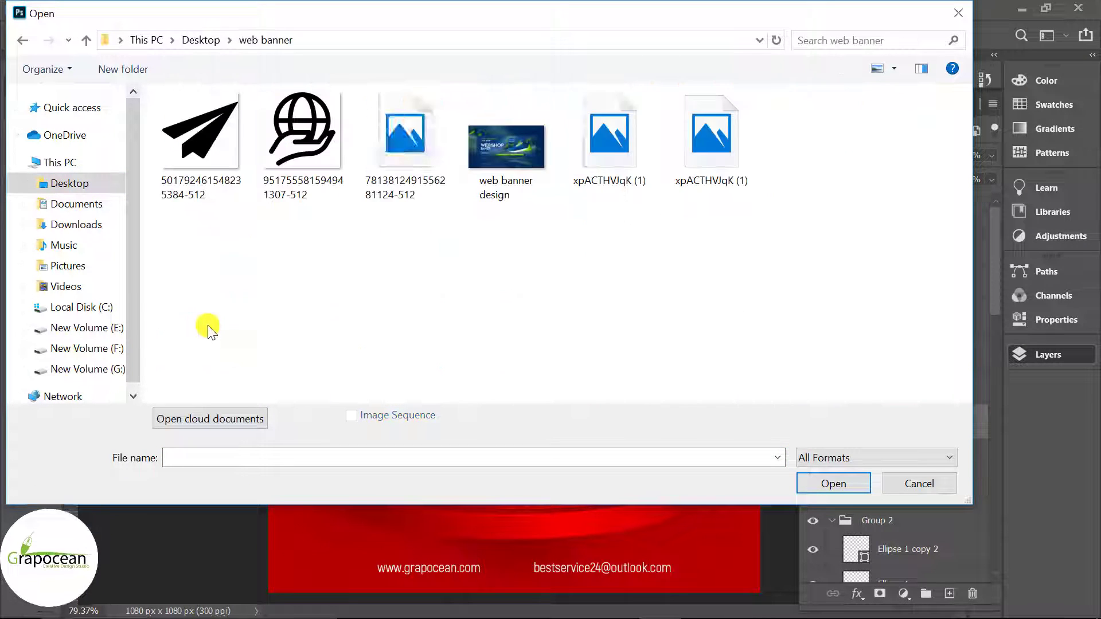
pyautogui.click(313, 164)
pyautogui.keyDown('ctrl'); pyautogui.click(231, 147); pyautogui.keyUp('ctrl')
pyautogui.press('Return')
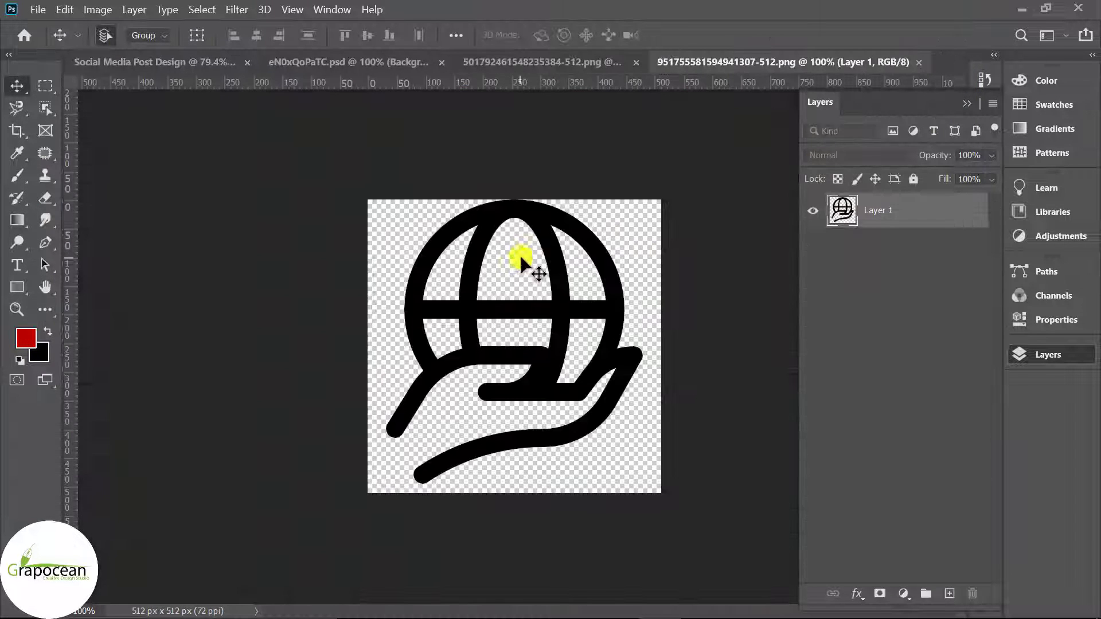
# - Place the globe icon in the post, shrunk small, just left of the URL
pyautogui.moveTo(518, 254)
pyautogui.mouseDown()
pyautogui.moveTo(248, 133)
pyautogui.moveTo(392, 572)
pyautogui.mouseUp()
pyautogui.hotkey('ctrl', 't')
pyautogui.moveTo(444, 450); pyautogui.dragTo(393, 504)
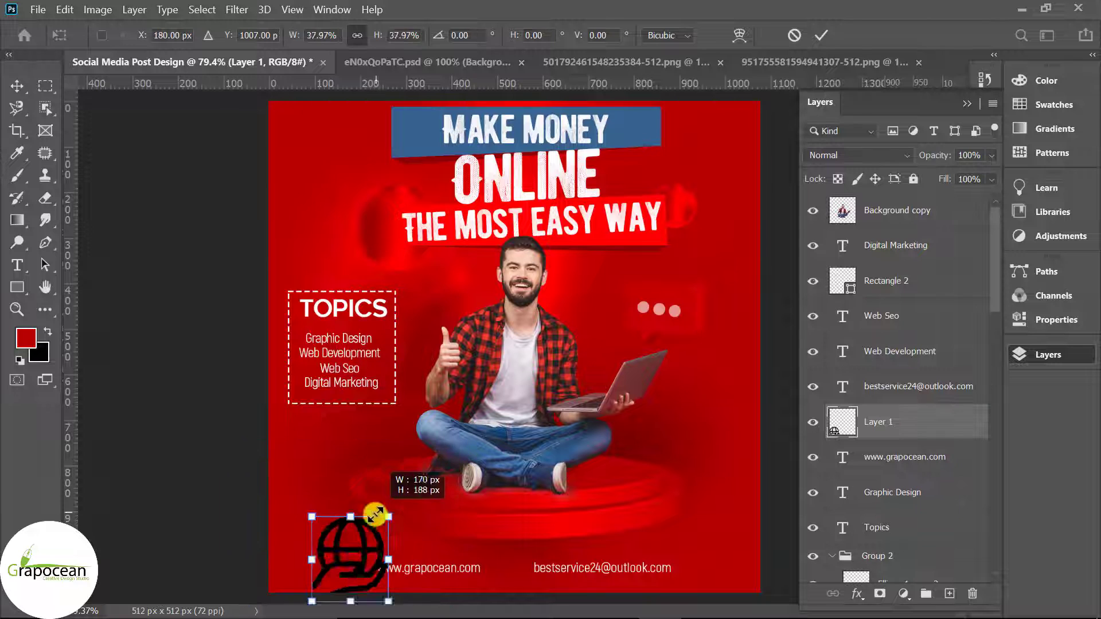
pyautogui.scroll(3, 396, 502)
pyautogui.scroll(-3, 369, 578)
pyautogui.moveTo(356, 430); pyautogui.dragTo(357, 454)
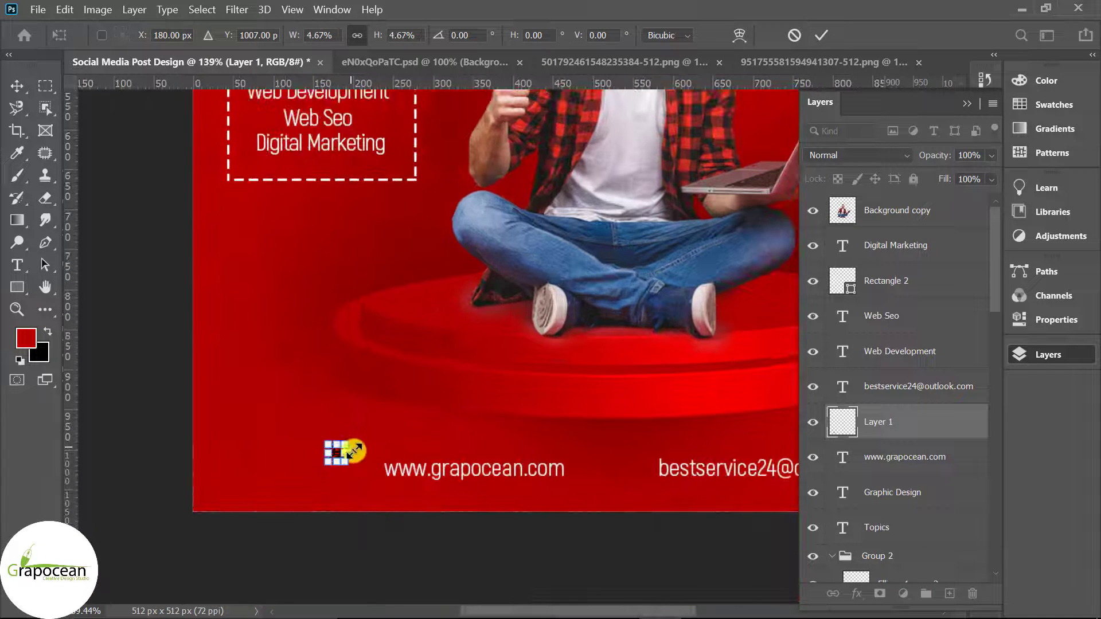
pyautogui.scroll(3, 343, 447)
pyautogui.moveTo(322, 420); pyautogui.dragTo(379, 481)
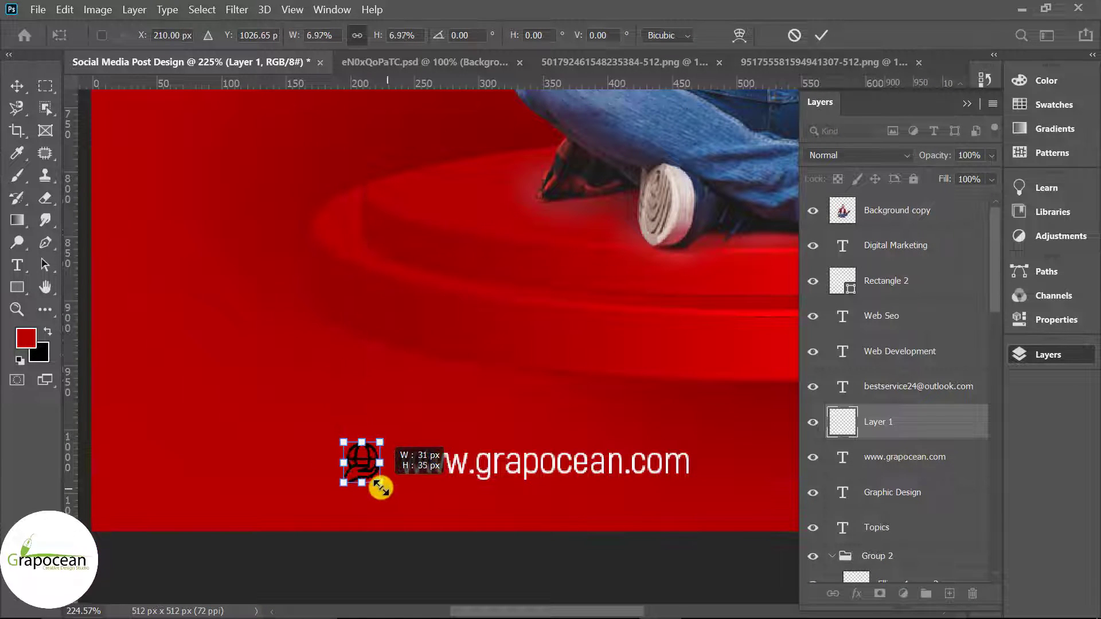
pyautogui.press('Return')
pyautogui.scroll(-3, 393, 484)
pyautogui.scroll(-3, 393, 484)
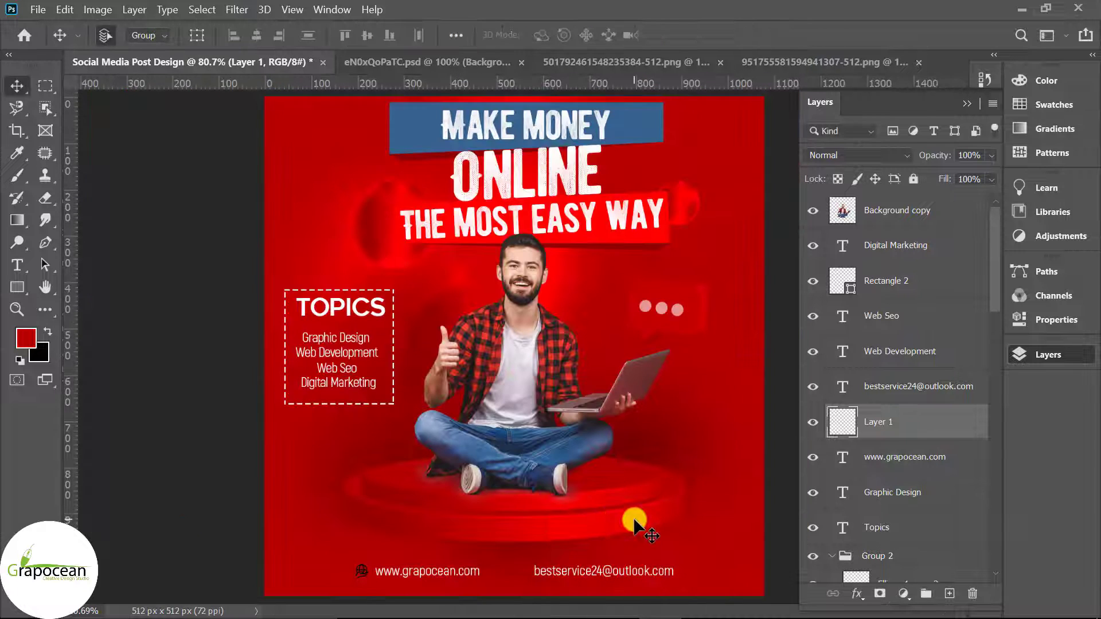
# - Bring the paper-plane icon into the post, scaled to about 6.84%, before the e-mail
pyautogui.click(810, 60)
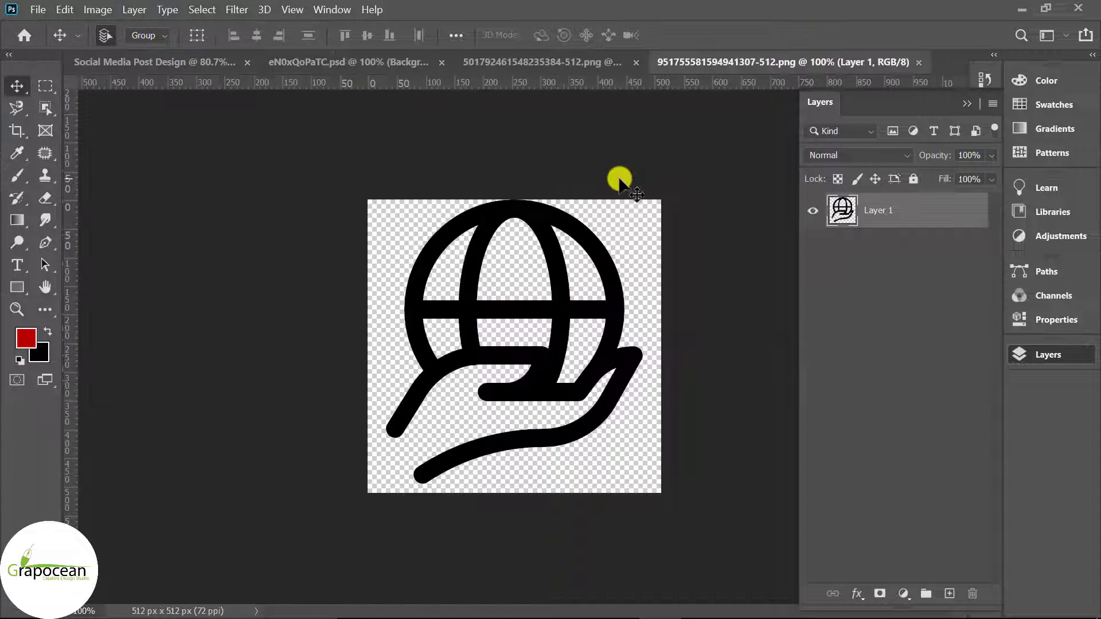
pyautogui.click(555, 61)
pyautogui.moveTo(590, 282); pyautogui.dragTo(201, 163)
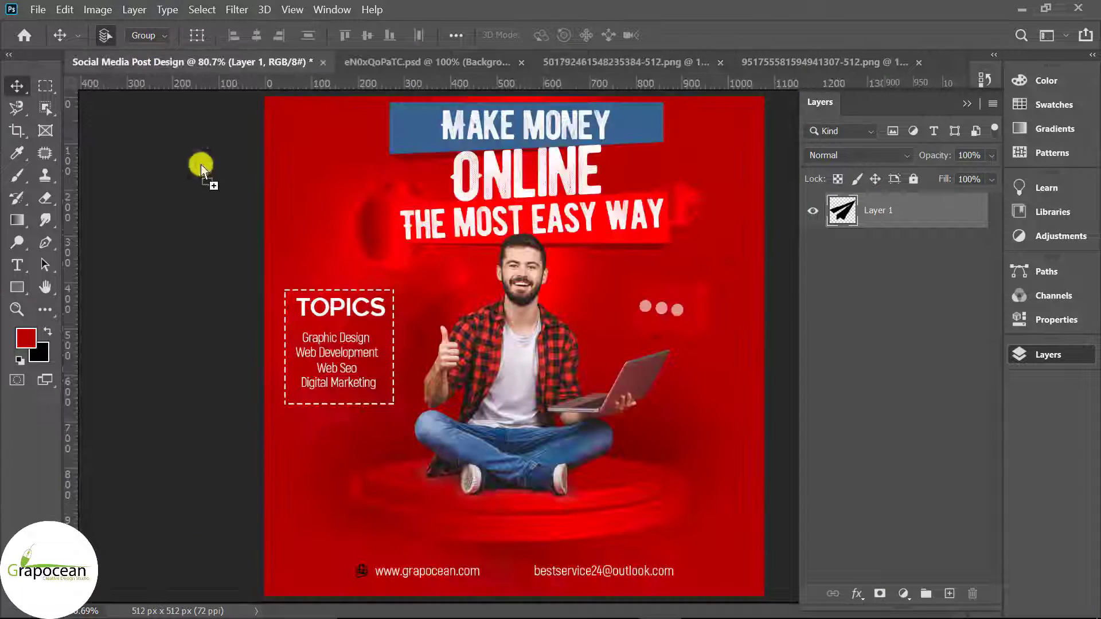
pyautogui.moveTo(517, 569); pyautogui.dragTo(551, 585)
pyautogui.hotkey('ctrl', 't')
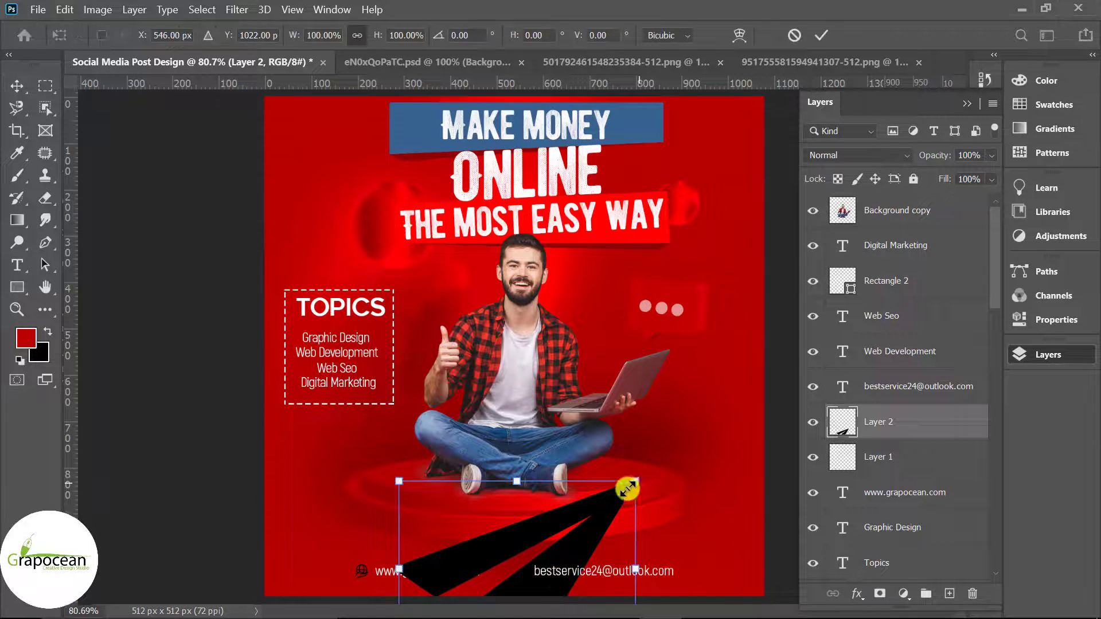
pyautogui.moveTo(626, 484); pyautogui.dragTo(535, 553)
pyautogui.scroll(3, 505, 573)
pyautogui.scroll(3, 532, 524)
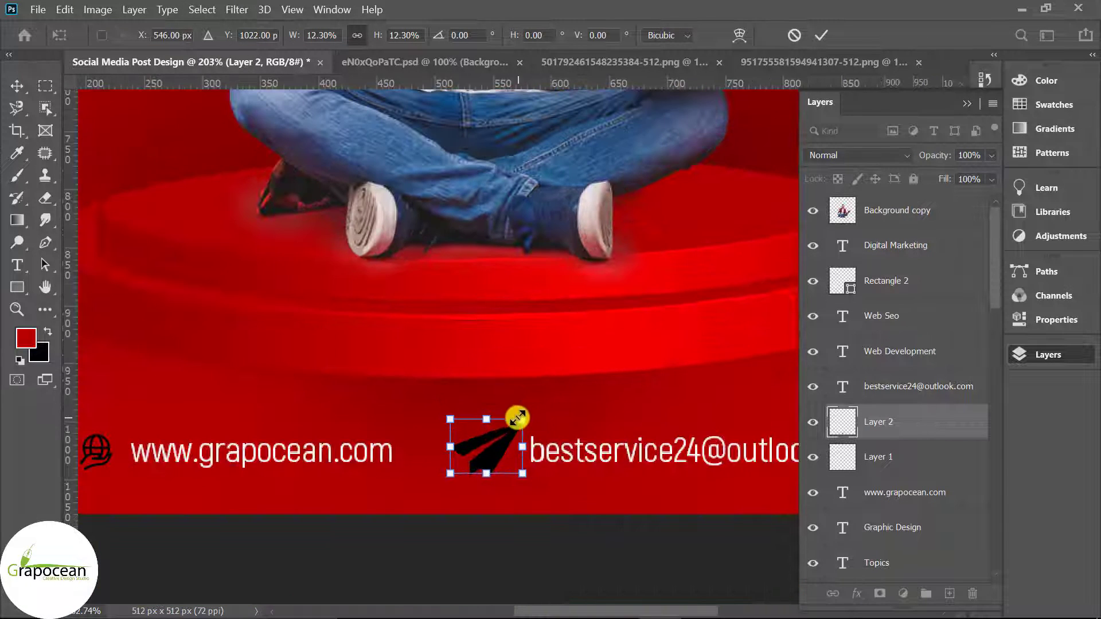
pyautogui.moveTo(521, 422)
pyautogui.mouseDown()
pyautogui.moveTo(493, 448)
pyautogui.moveTo(499, 456)
pyautogui.mouseUp()
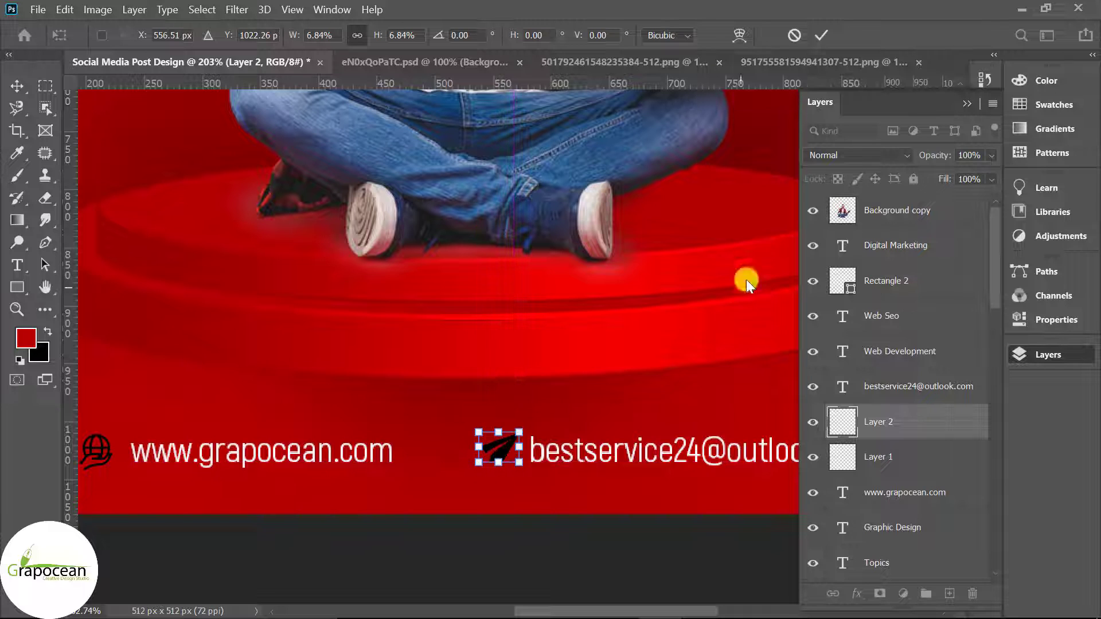
pyautogui.click(820, 35)
pyautogui.scroll(-3, 617, 545)
pyautogui.scroll(-2, 660, 516)
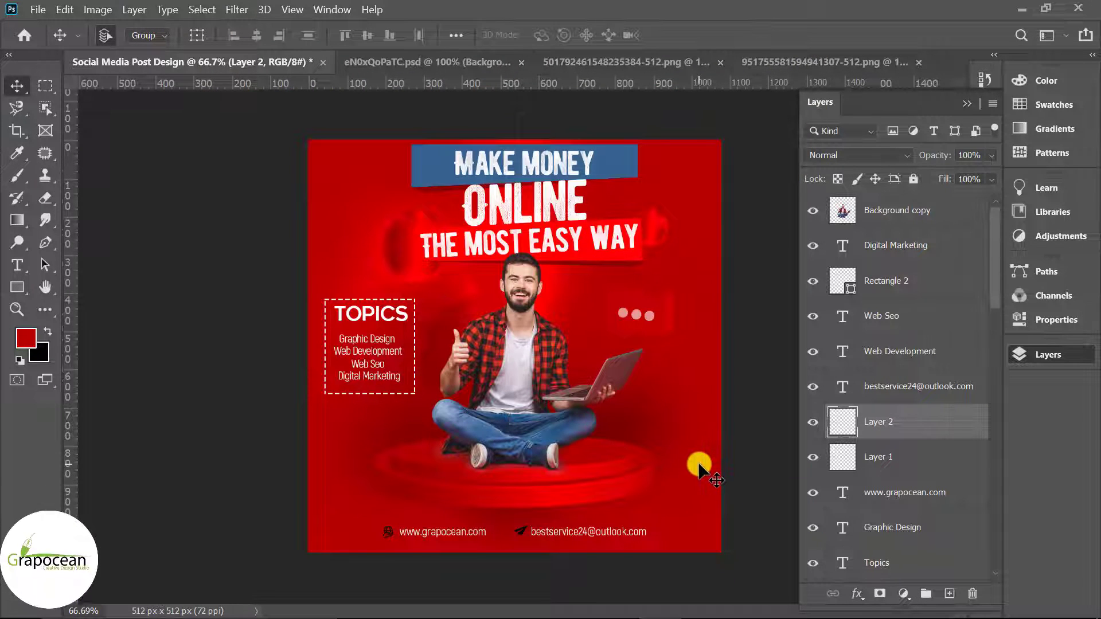
pyautogui.rightClick(17, 287)
# - Draw a blue-filled rectangle bar spanning the footer contact line
pyautogui.click(86, 285)
pyautogui.moveTo(377, 523); pyautogui.dragTo(656, 543)
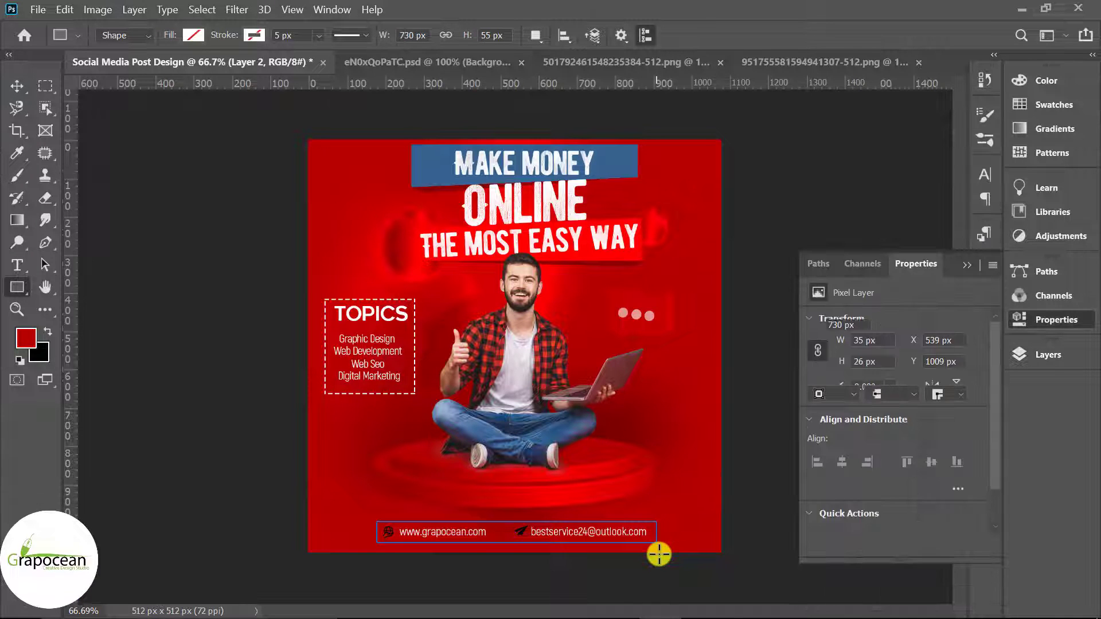
pyautogui.click(193, 36)
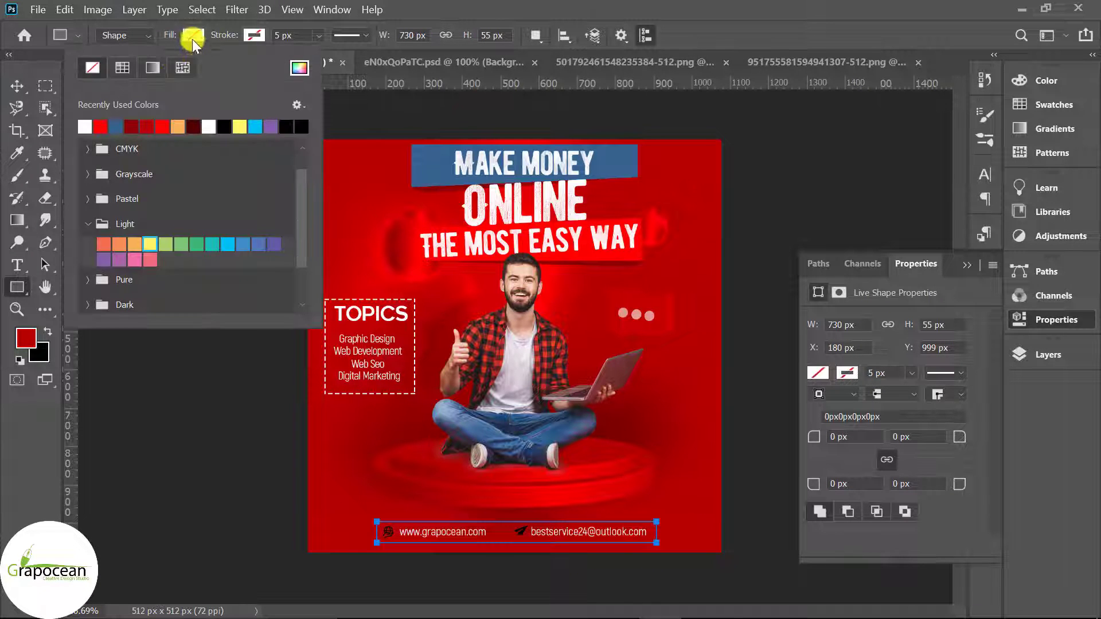
pyautogui.click(120, 127)
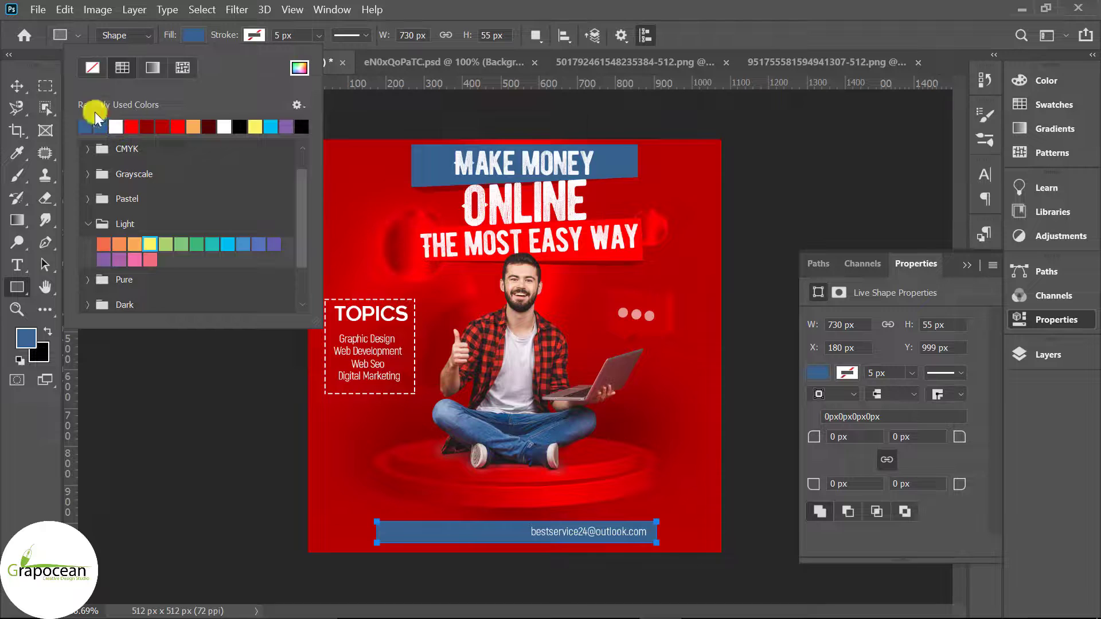
pyautogui.press('Escape')
# - Round the blue bar's corners to a 17 px radius
pyautogui.press('v')
pyautogui.moveTo(813, 439); pyautogui.dragTo(833, 441)
pyautogui.click(475, 549)
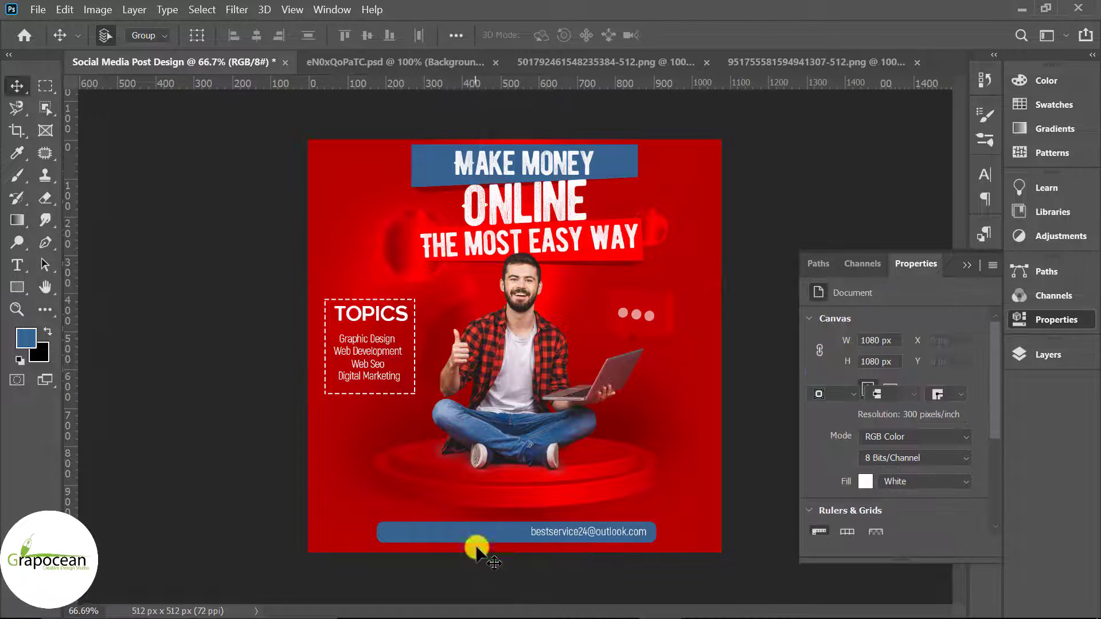
pyautogui.click(493, 533)
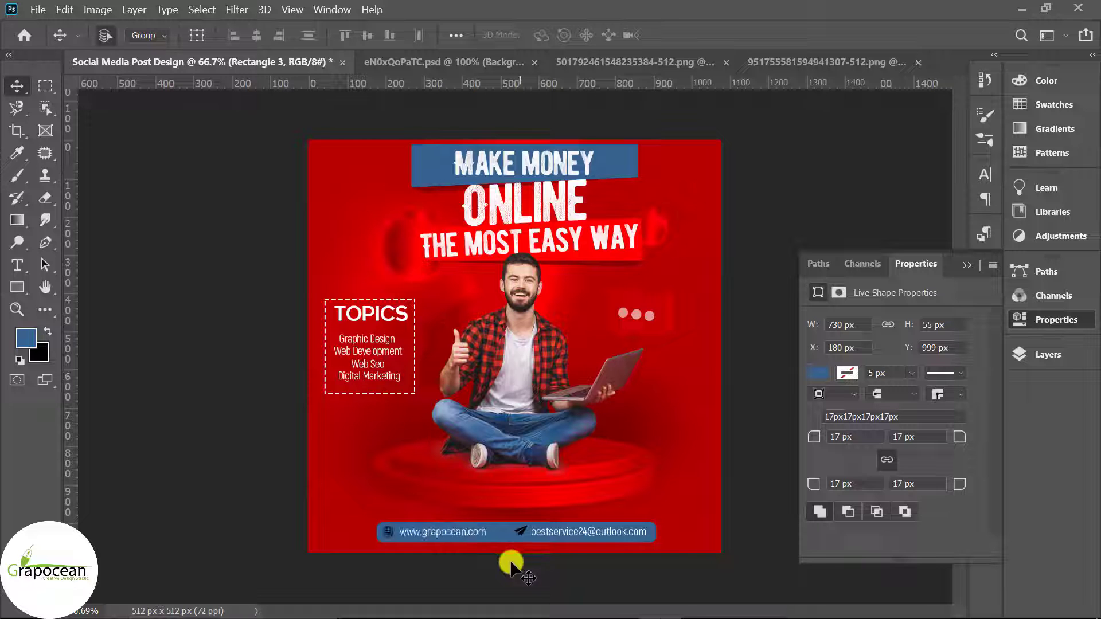
pyautogui.keyDown('alt'); pyautogui.scroll(2, 513, 562); pyautogui.keyUp('alt')
pyautogui.keyDown('alt'); pyautogui.scroll(2, 521, 503); pyautogui.keyUp('alt')
pyautogui.click(521, 486)
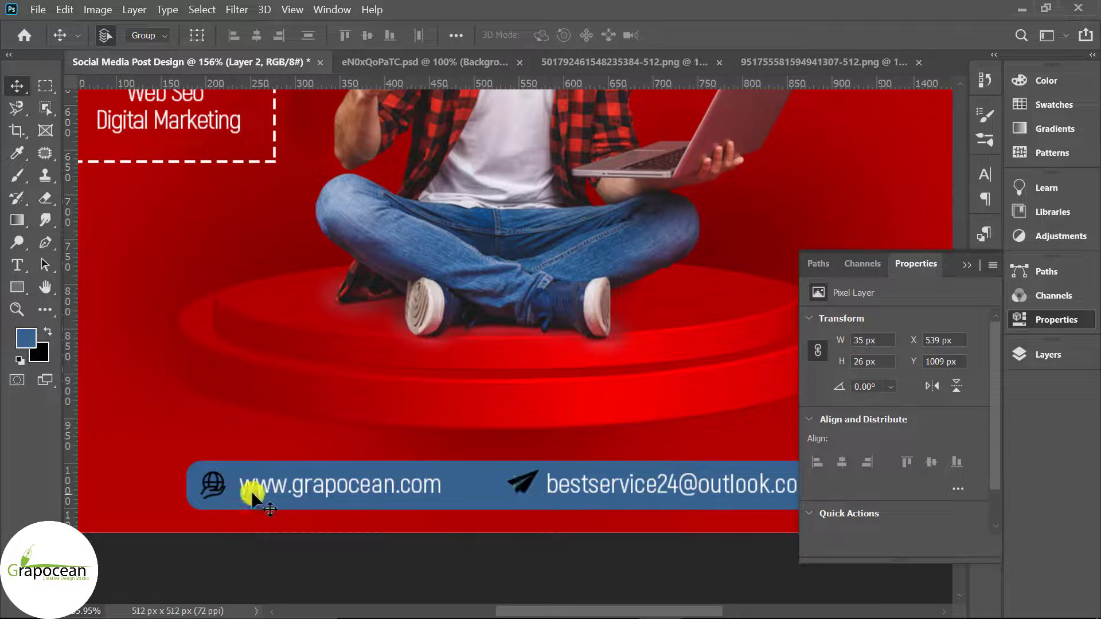
# - Give the globe icon's Layer 1 a white Color Overlay
pyautogui.click(210, 491)
pyautogui.click(966, 265)
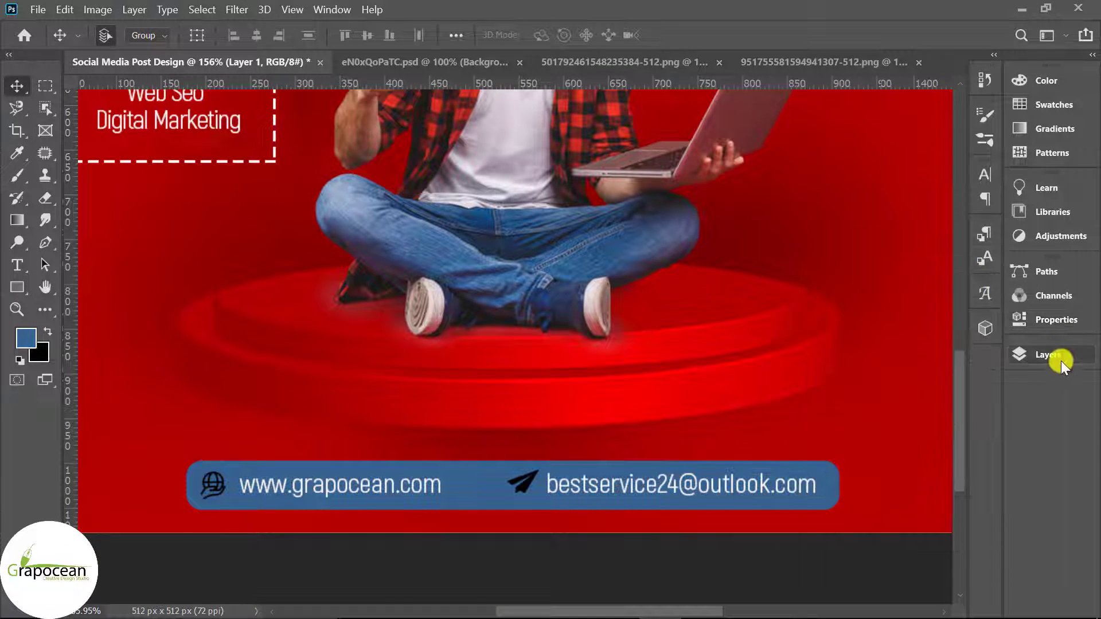
pyautogui.click(1047, 355)
pyautogui.rightClick(990, 456)
pyautogui.click(757, 30)
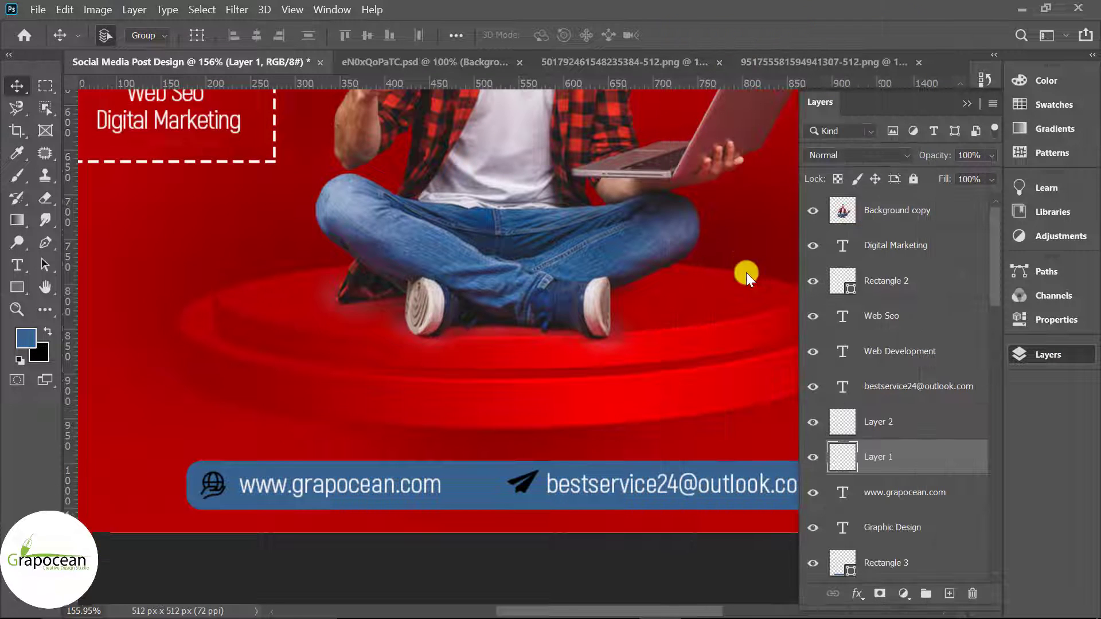
pyautogui.click(353, 435)
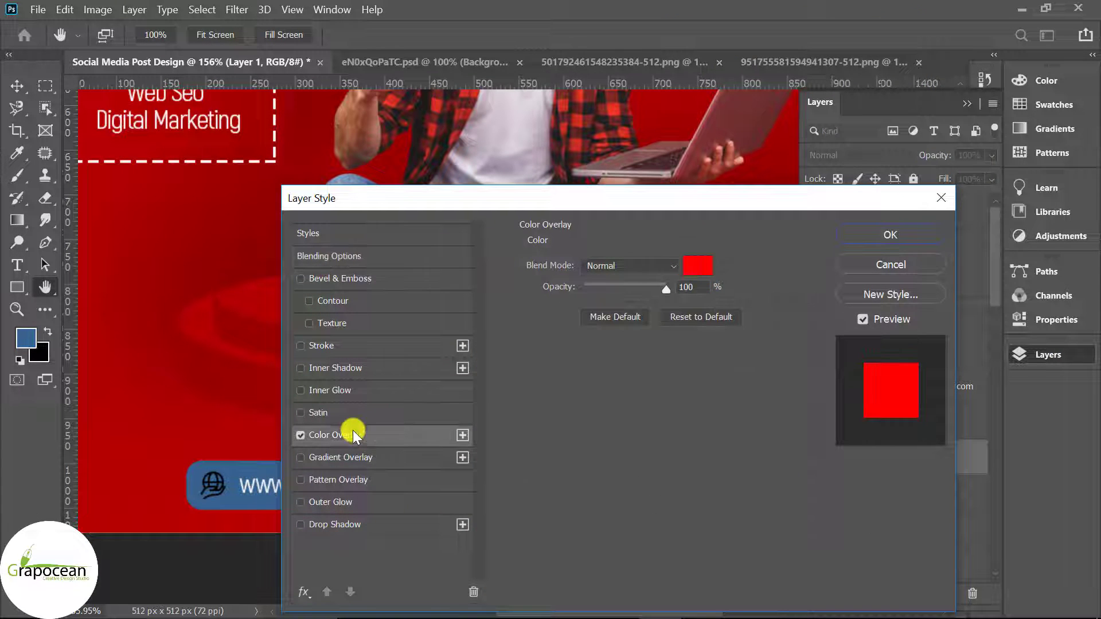
pyautogui.click(694, 267)
pyautogui.click(597, 244)
pyautogui.click(1032, 270)
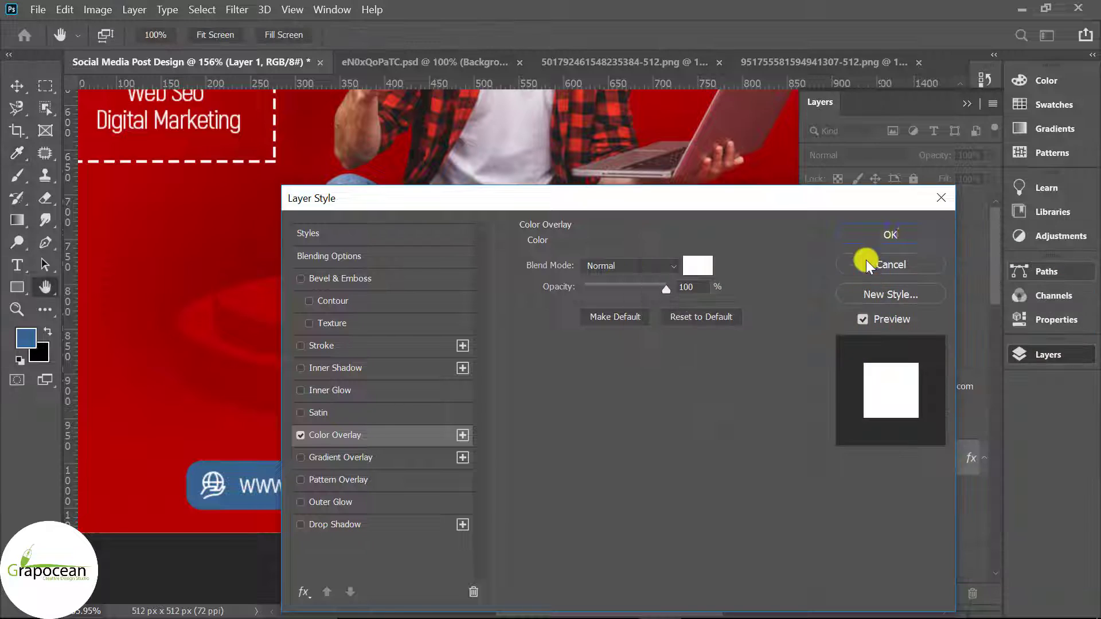
pyautogui.click(890, 235)
# - Apply the same white Color Overlay to the paper-plane's Layer 2
pyautogui.click(523, 482)
pyautogui.rightClick(904, 431)
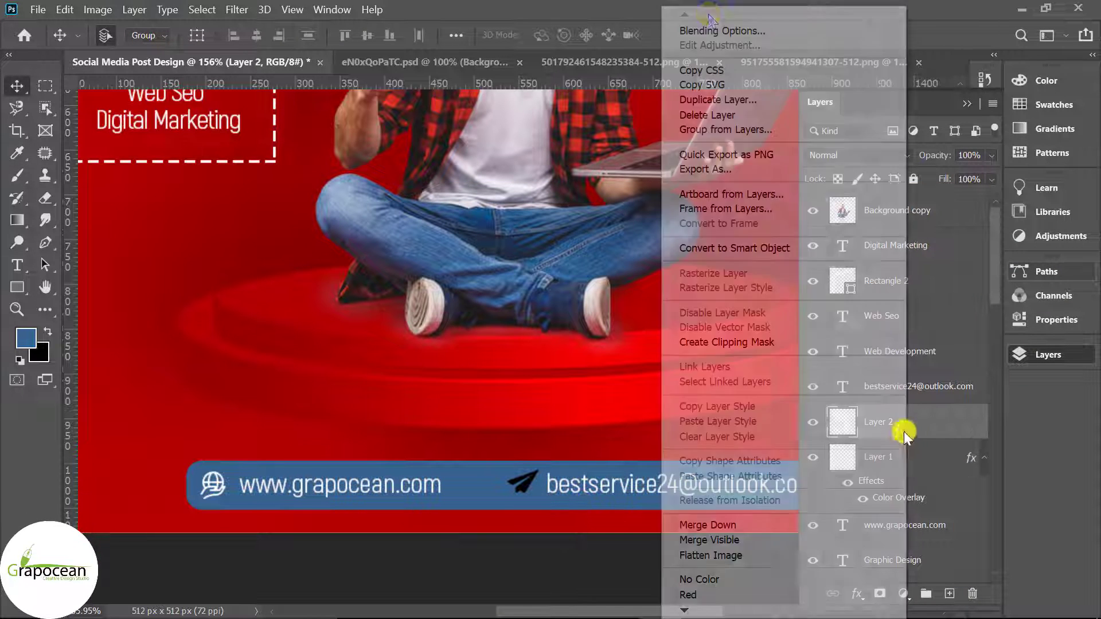
pyautogui.click(722, 31)
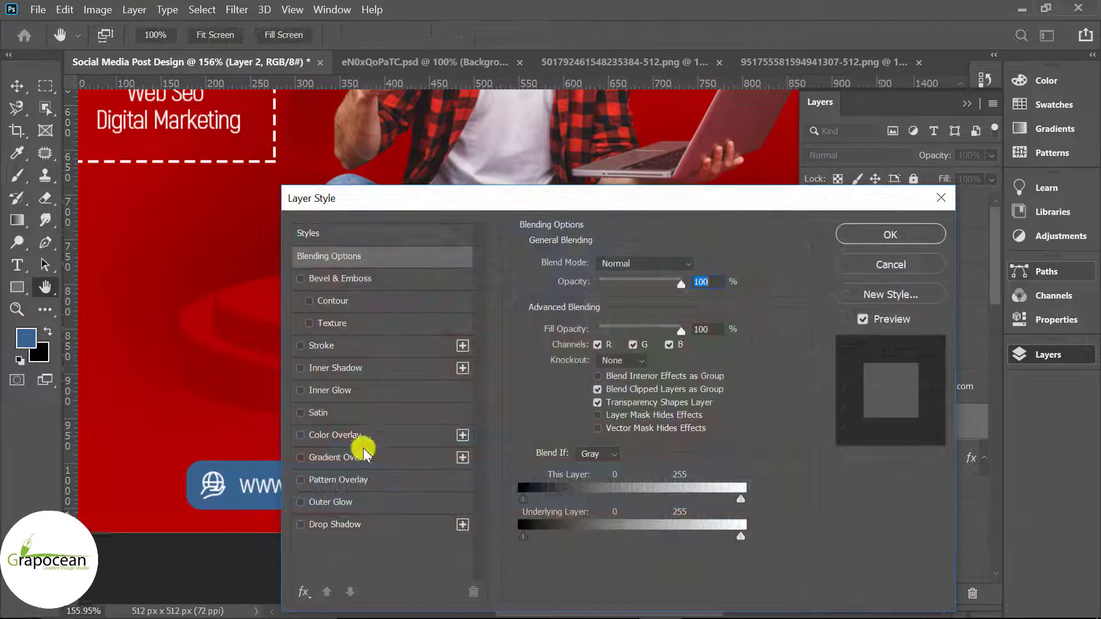
pyautogui.click(352, 441)
pyautogui.click(854, 248)
pyautogui.scroll(-3, 504, 488)
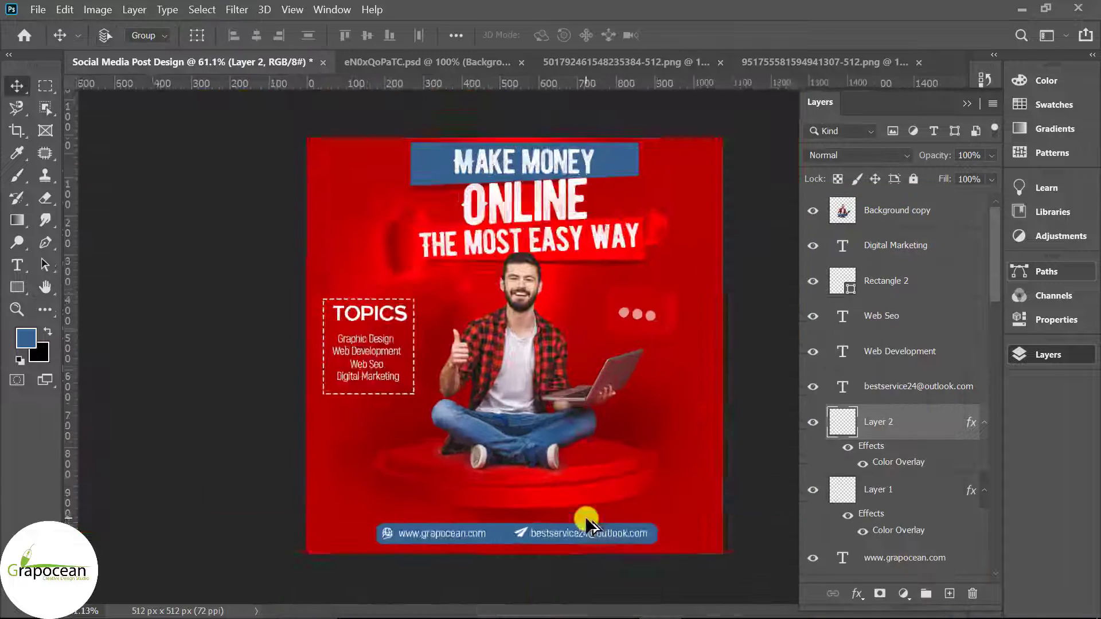
pyautogui.scroll(-2, 585, 542)
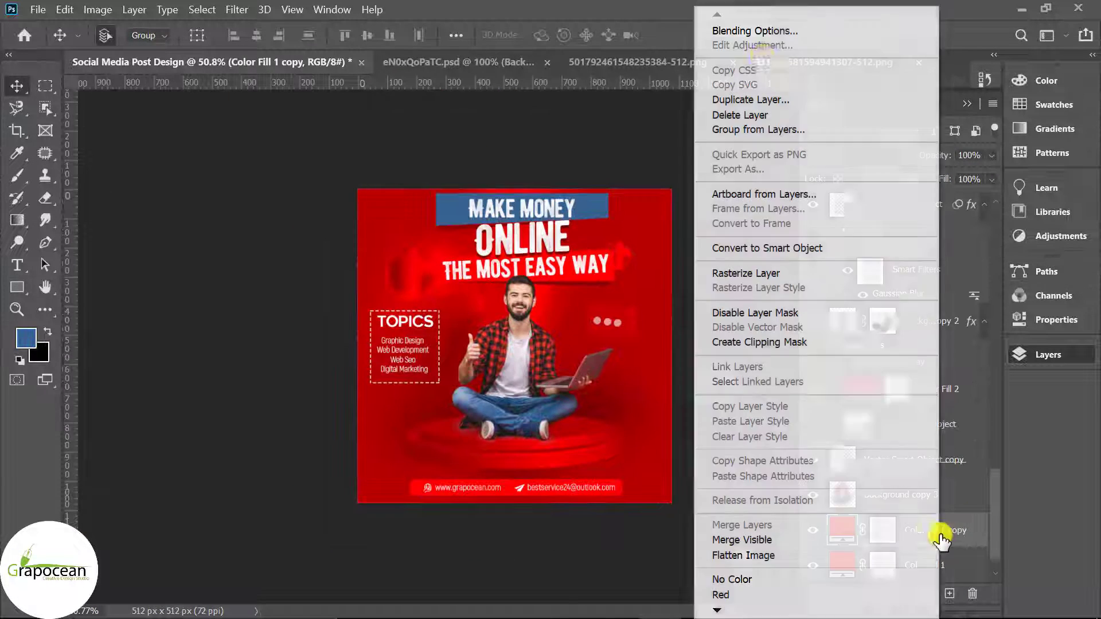
# - Add a halftone Pattern Overlay to Color Fill 1 copy: Divide mode, 100% opacity, 323% scale
pyautogui.click(769, 30)
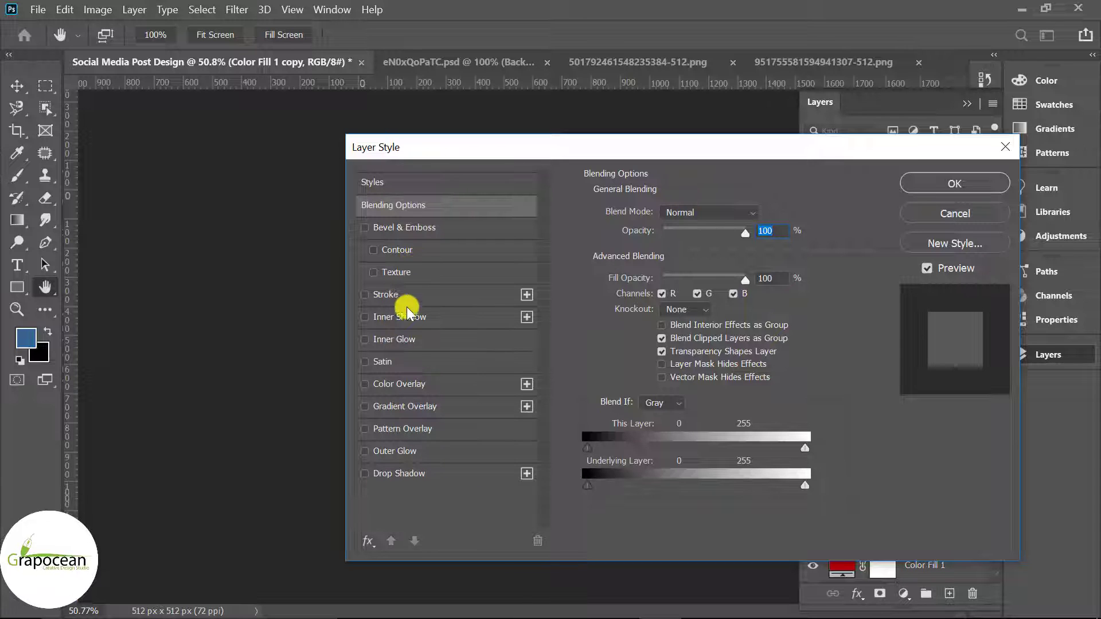
pyautogui.click(443, 427)
pyautogui.moveTo(642, 148)
pyautogui.mouseDown()
pyautogui.moveTo(1043, 449)
pyautogui.moveTo(945, 241)
pyautogui.mouseUp()
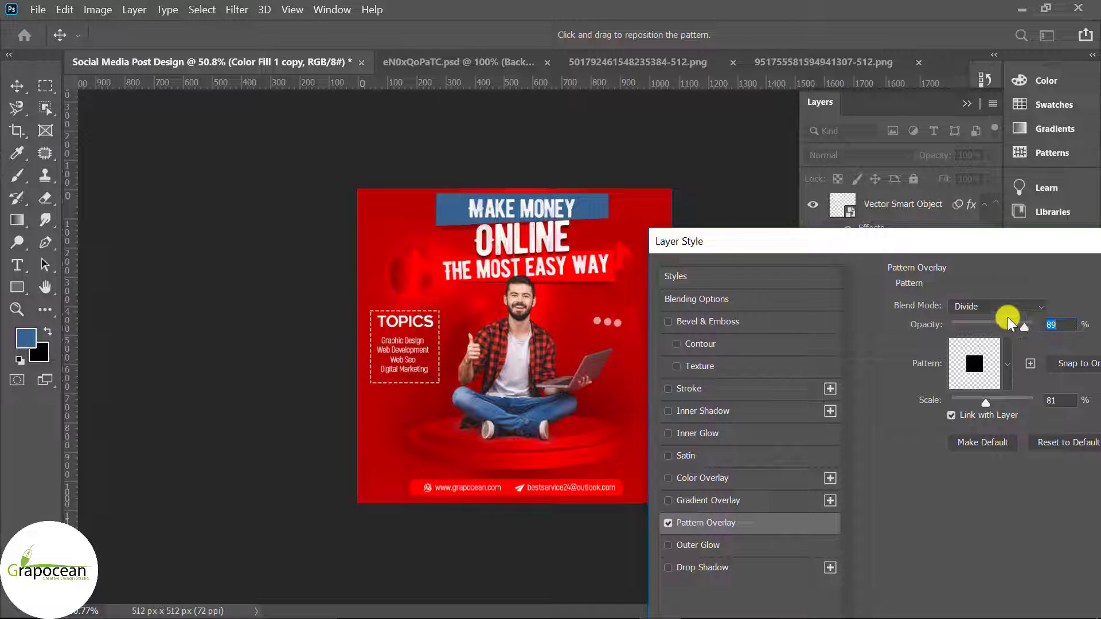
pyautogui.moveTo(1009, 333); pyautogui.dragTo(1040, 327)
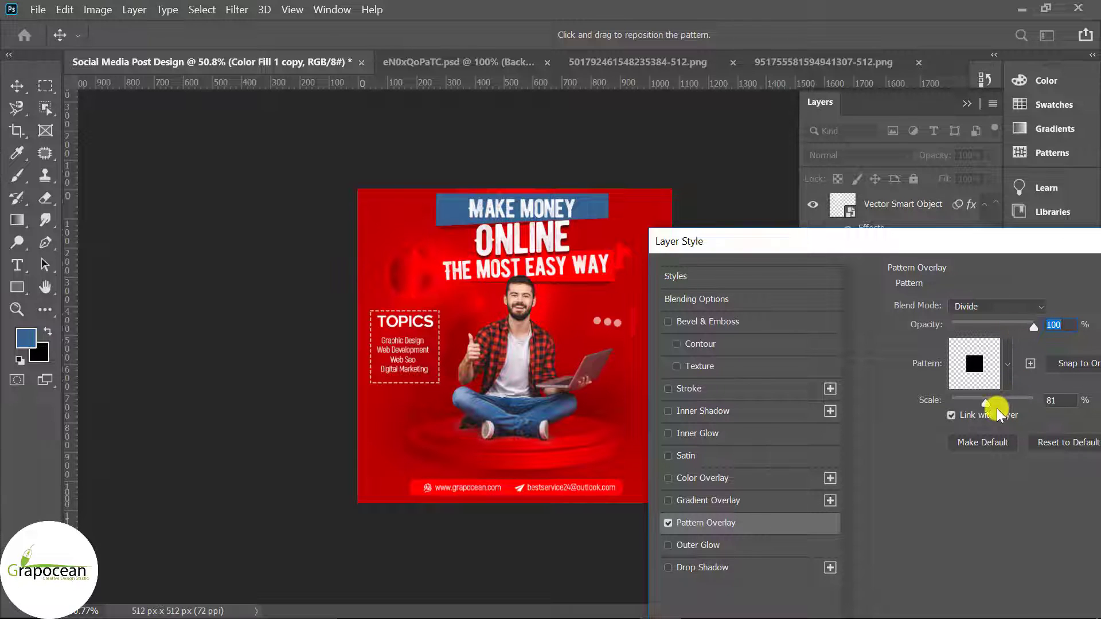
pyautogui.moveTo(1014, 404); pyautogui.dragTo(1005, 404)
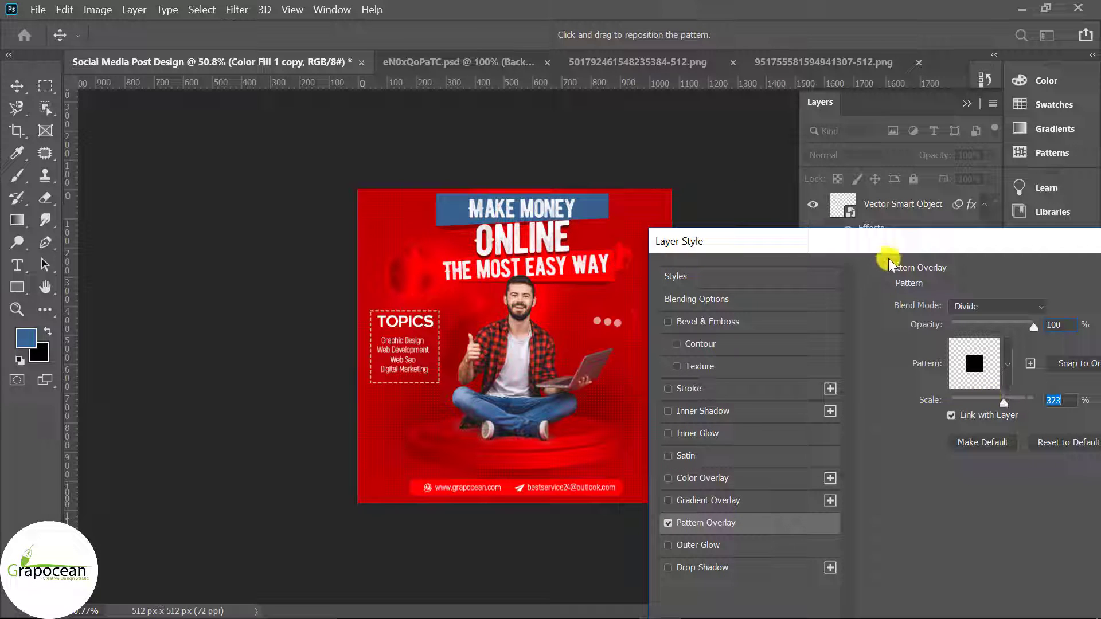
pyautogui.moveTo(888, 255); pyautogui.dragTo(470, 495)
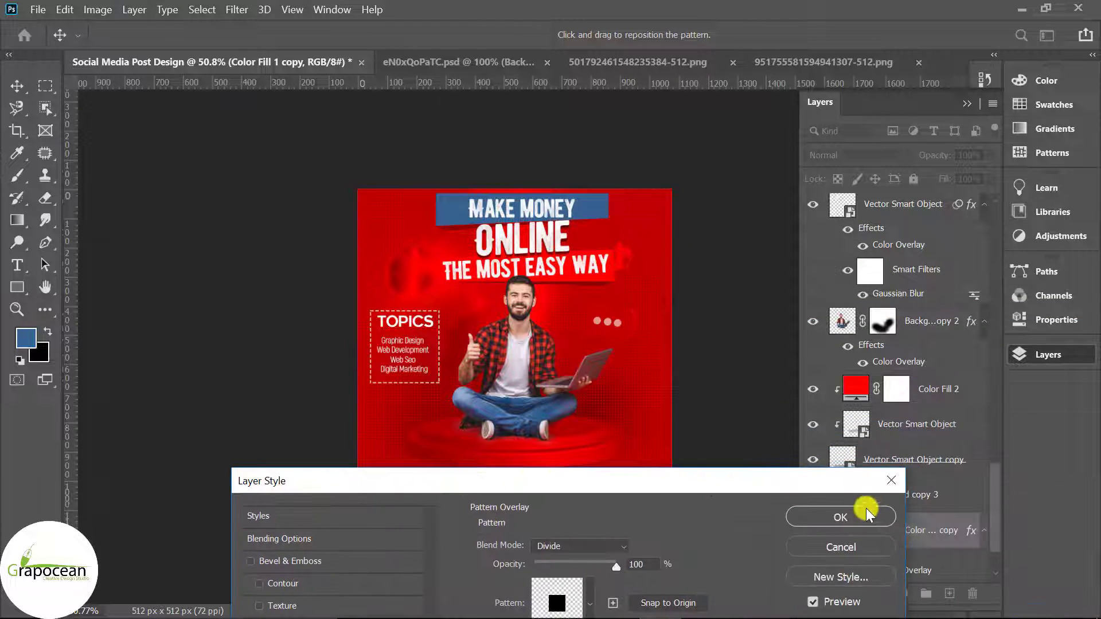
pyautogui.click(866, 518)
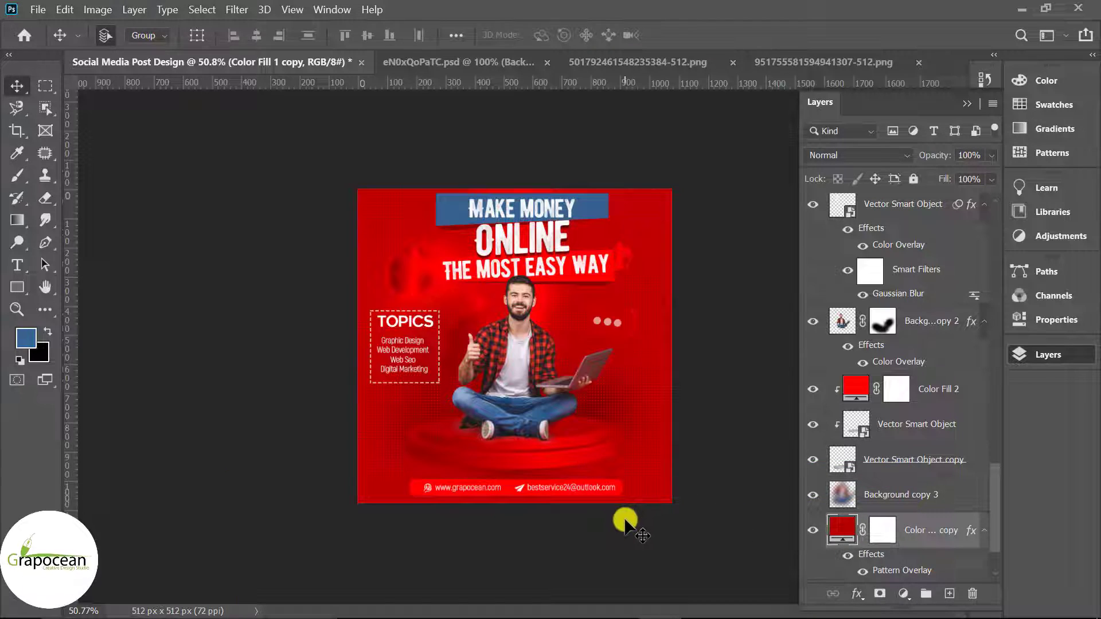
pyautogui.keyDown('ctrl'); pyautogui.click(543, 307); pyautogui.keyUp('ctrl')
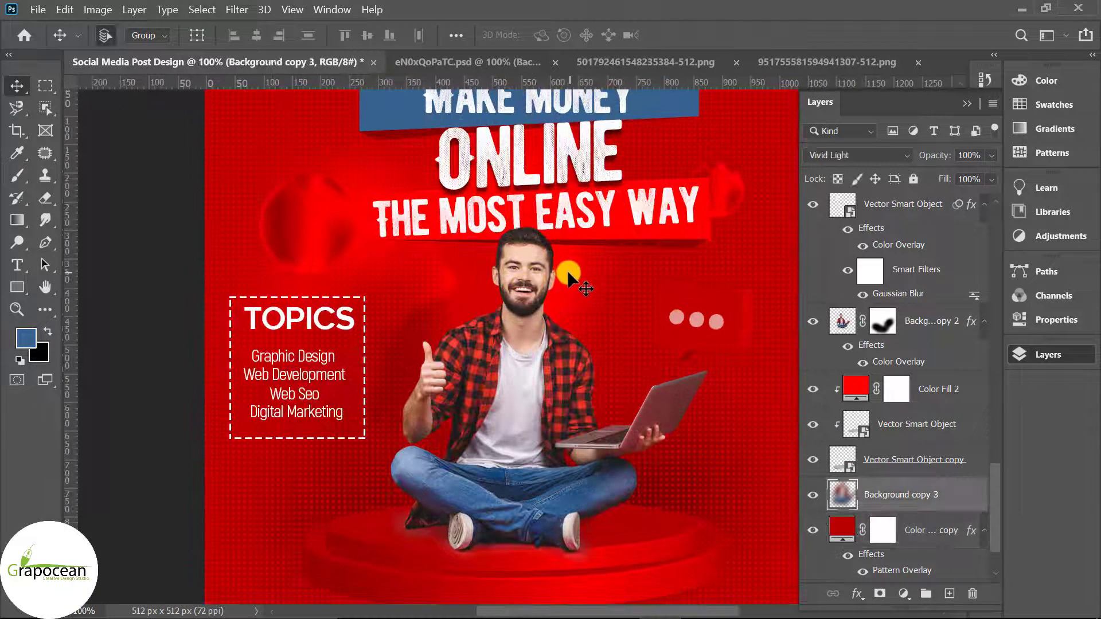